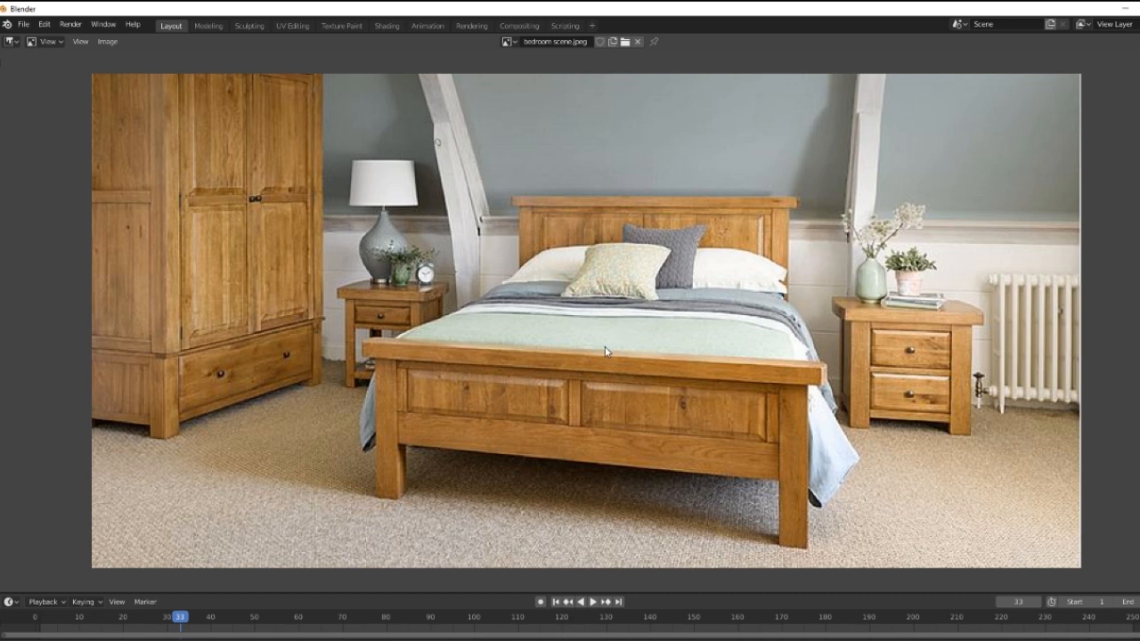
Step: Switch the main area to the 3D Viewport and resize the areas to show the outliner, properties and a larger bedroom reference image
left_click(13, 42)
left_click(49, 88)
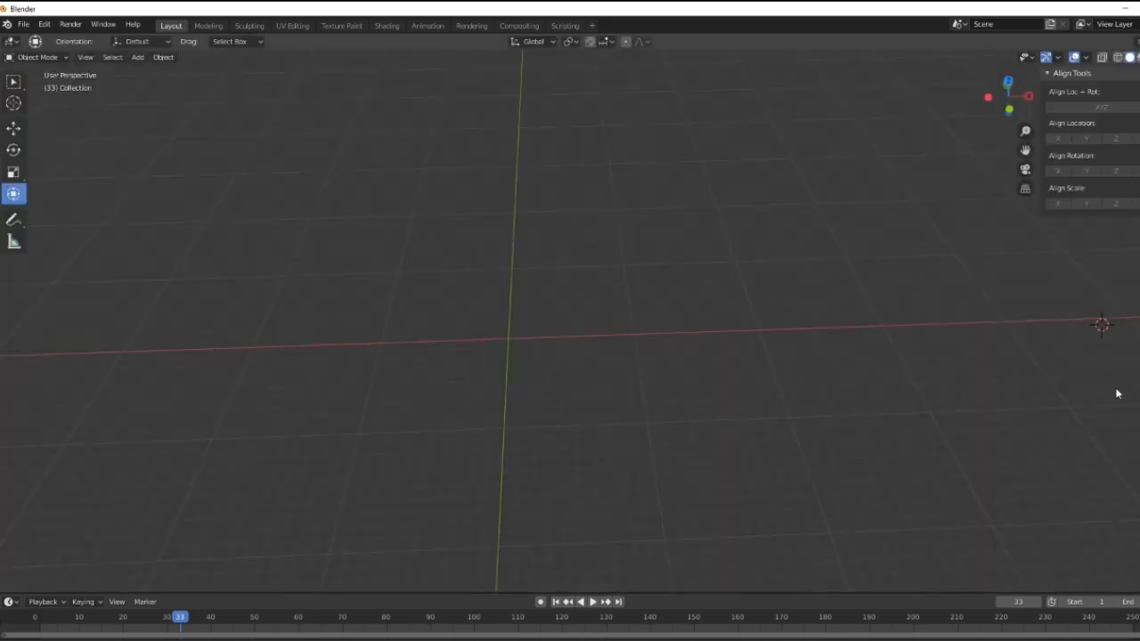
left_click_drag(1137, 401, 811, 417)
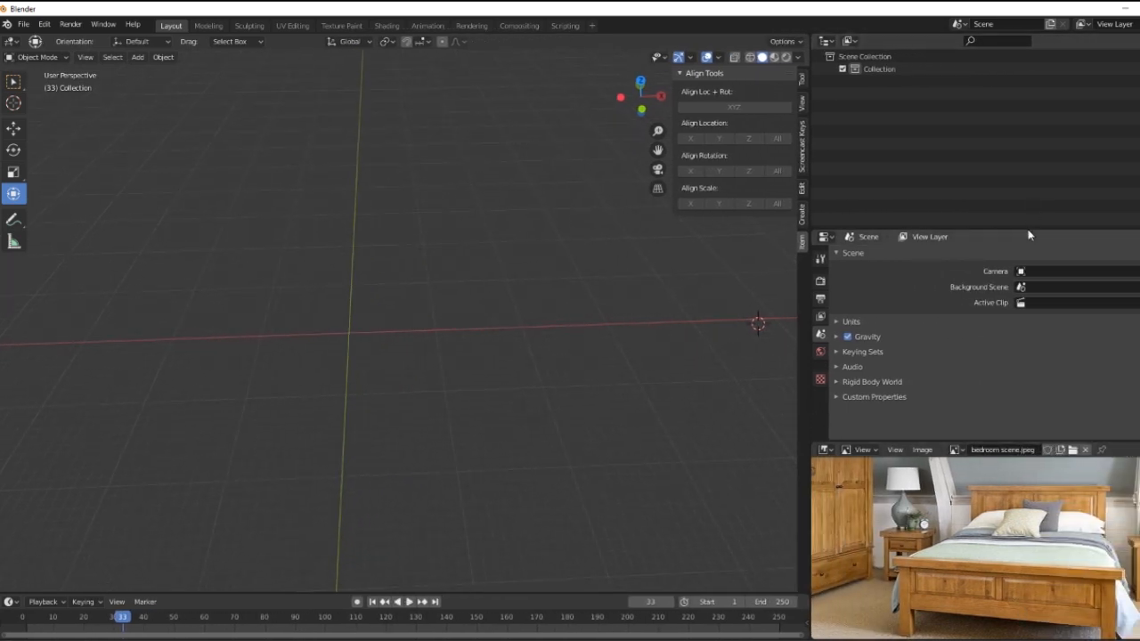
left_click_drag(1018, 230, 1017, 145)
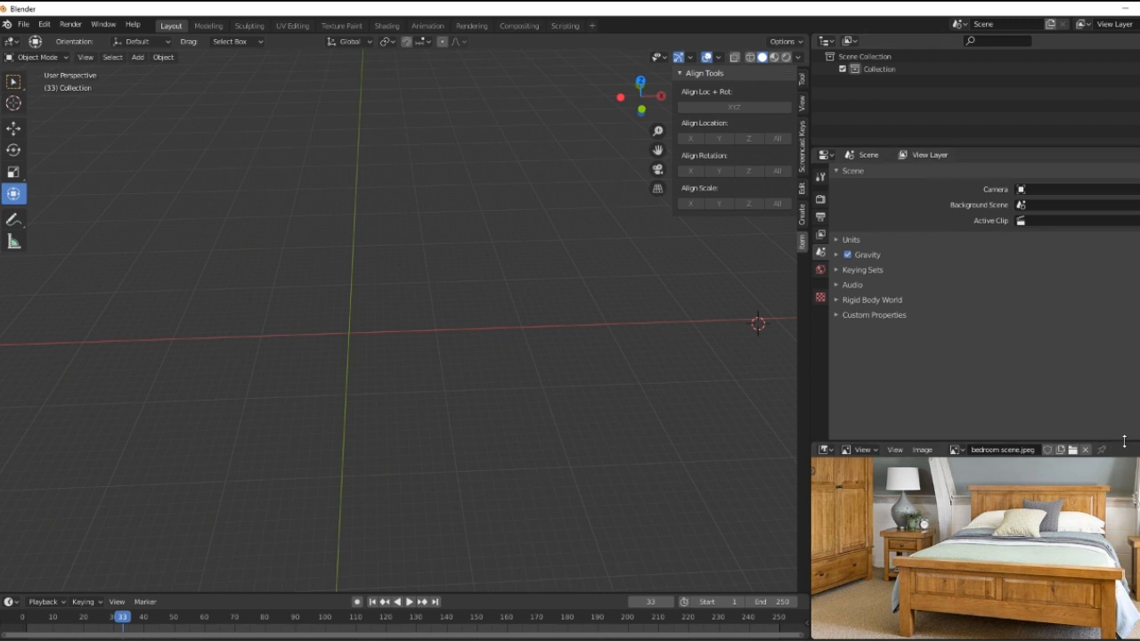
left_click_drag(1124, 442, 1119, 352)
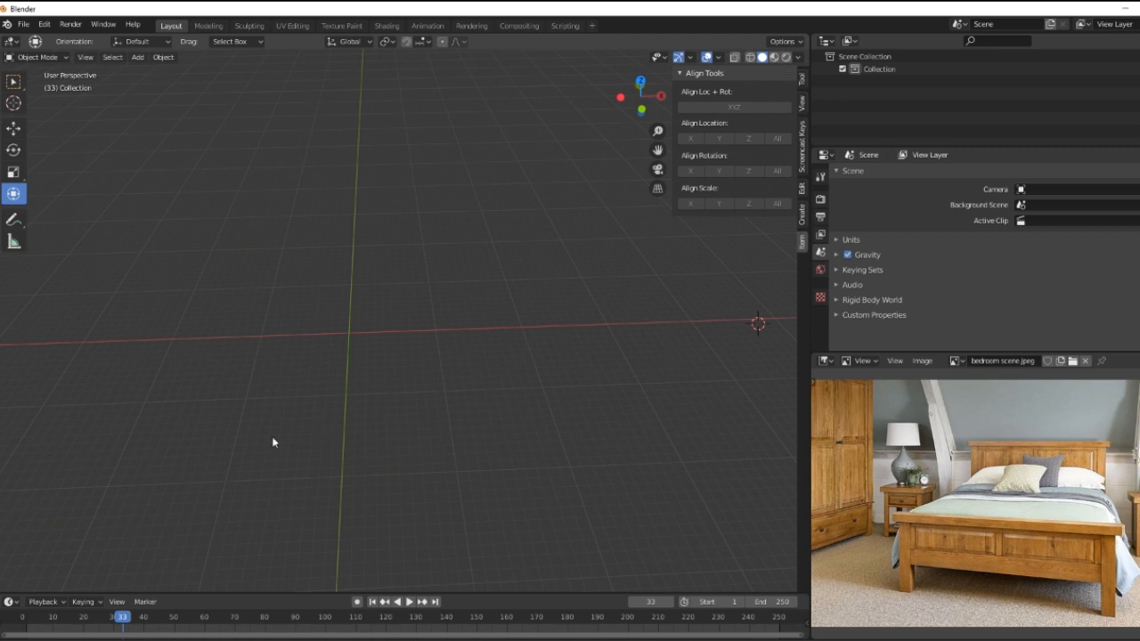
Step: Turn on the Screencast Keys display for the 3D viewport
key("shift+a")
left_click(802, 151)
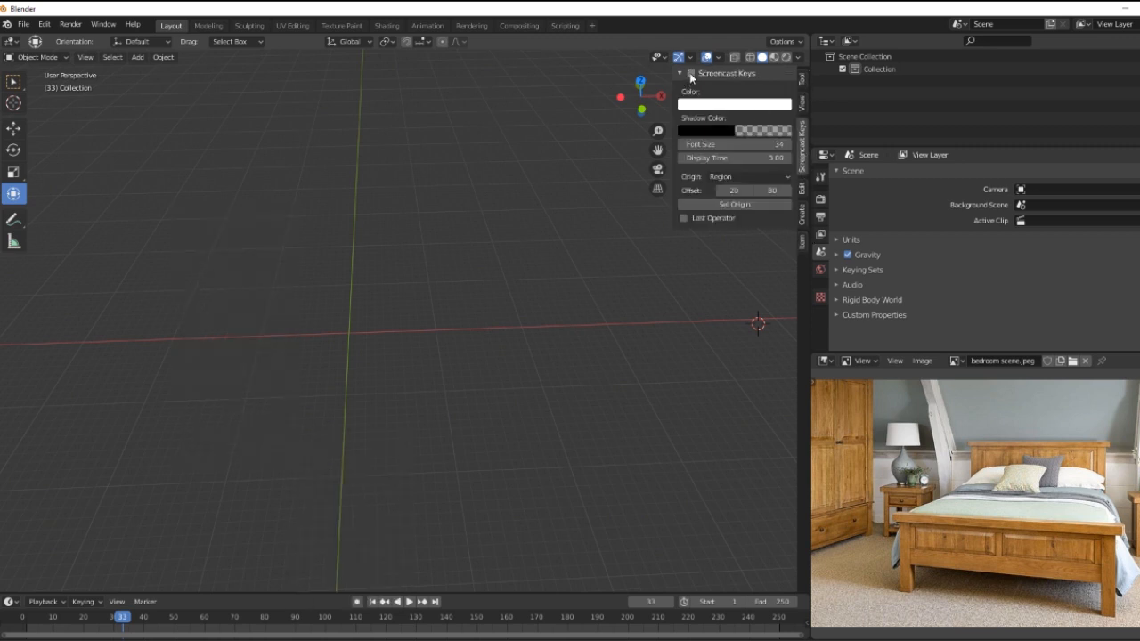
left_click(690, 73)
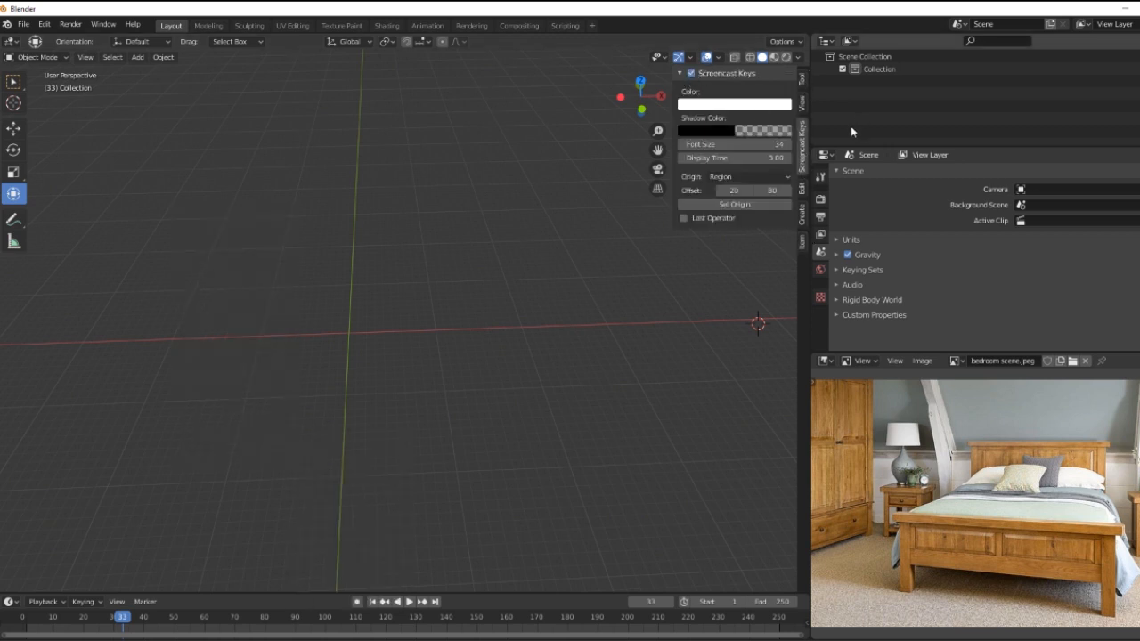
left_click(803, 215)
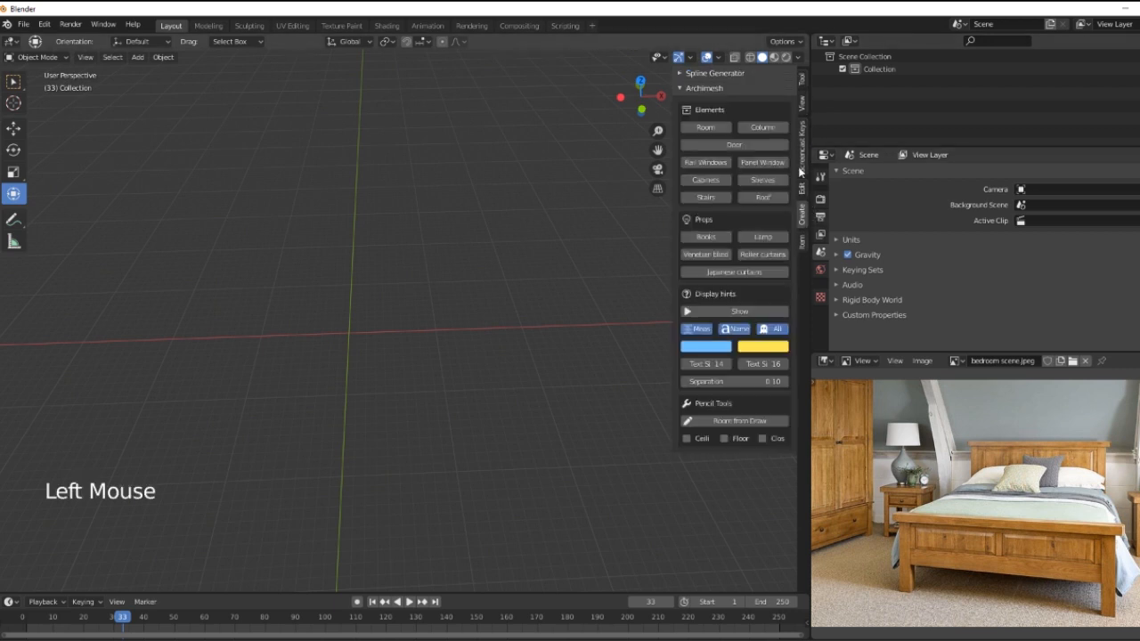
left_click(801, 189)
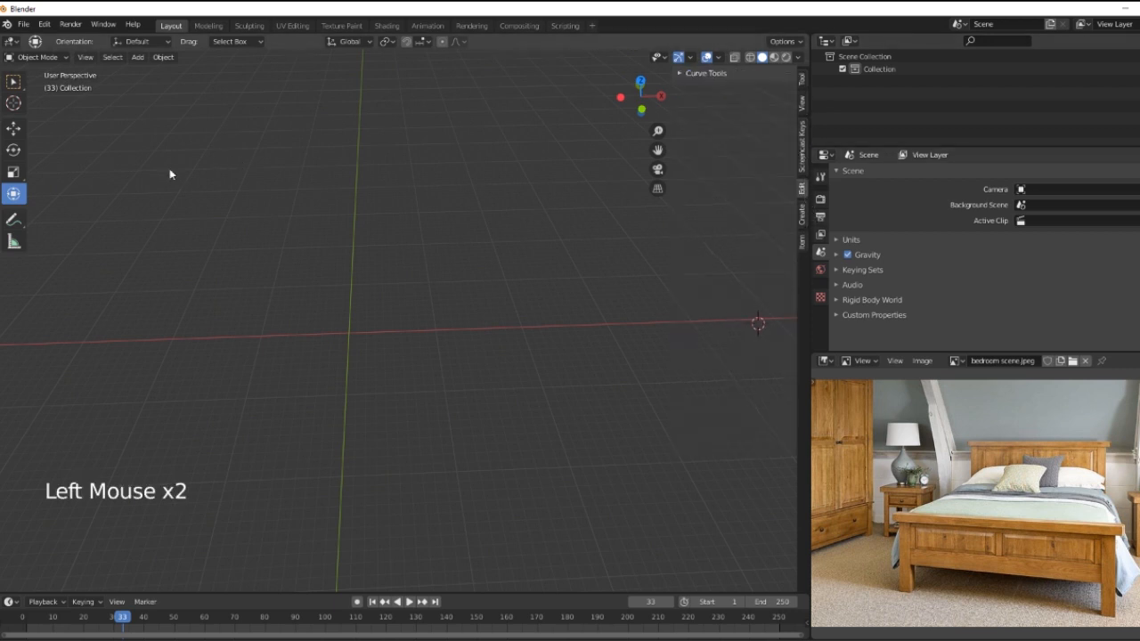
Step: Add a cube mesh to the empty scene
key("shift+a")
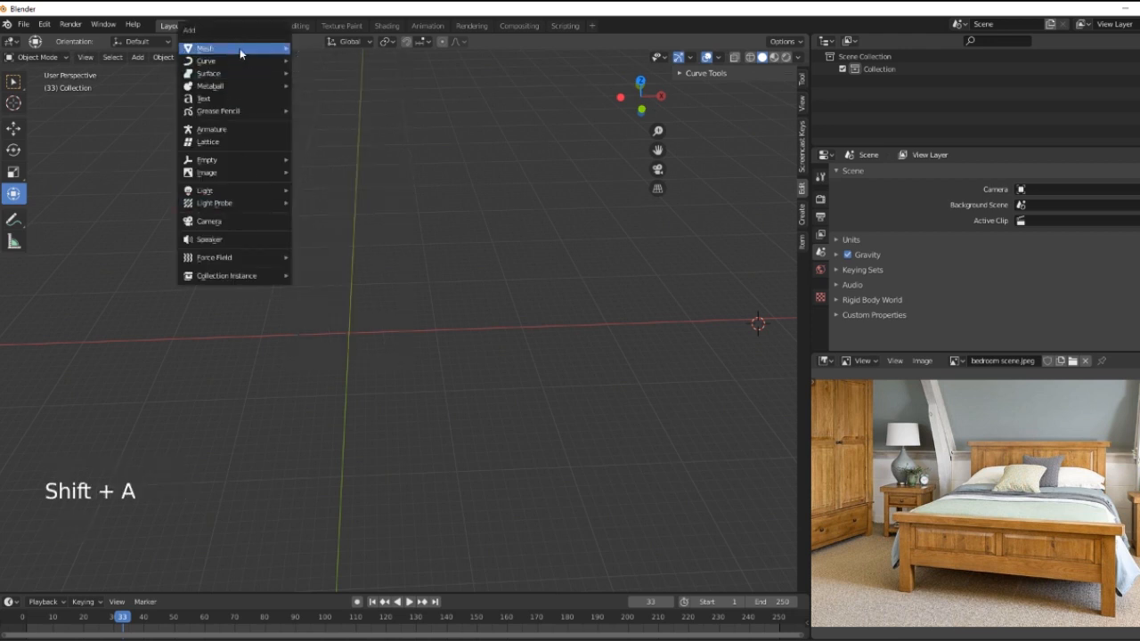
mouse_move(239, 48)
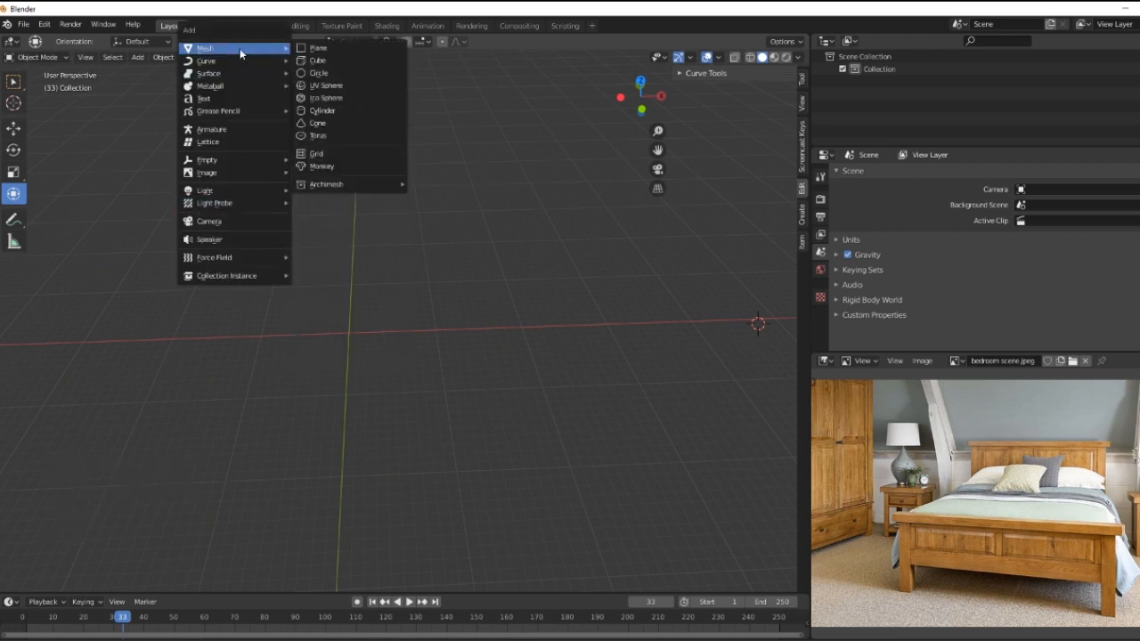
left_click(317, 60)
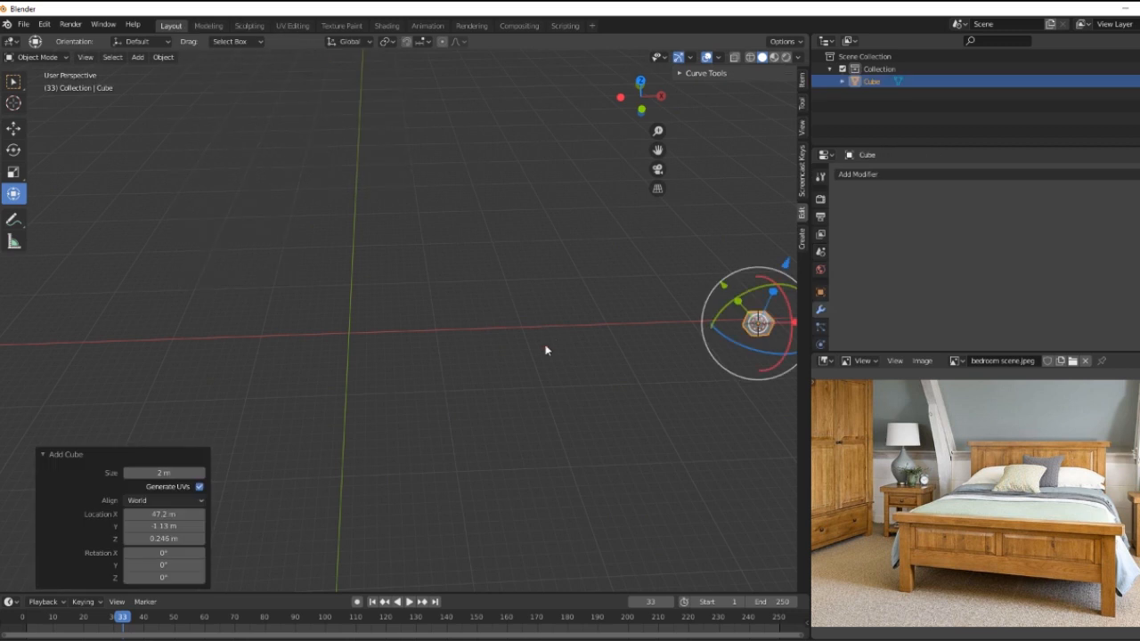
Step: Move the cube about -47.6 m along the X axis to bring it near the world origin
mouse_move(435, 345)
middle_mouse_down()
mouse_move(356, 336)
mouse_move(359, 326)
mouse_move(425, 327)
middle_mouse_up()
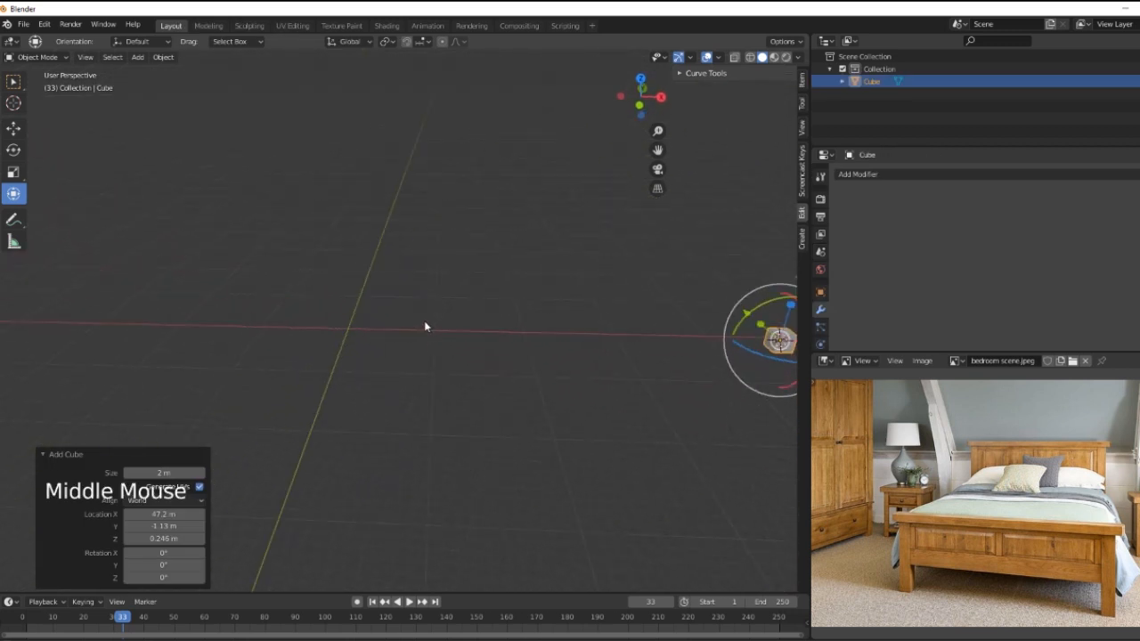
middle_click_drag(661, 376, 577, 380)
left_click_drag(709, 317, 312, 351)
left_click(366, 340)
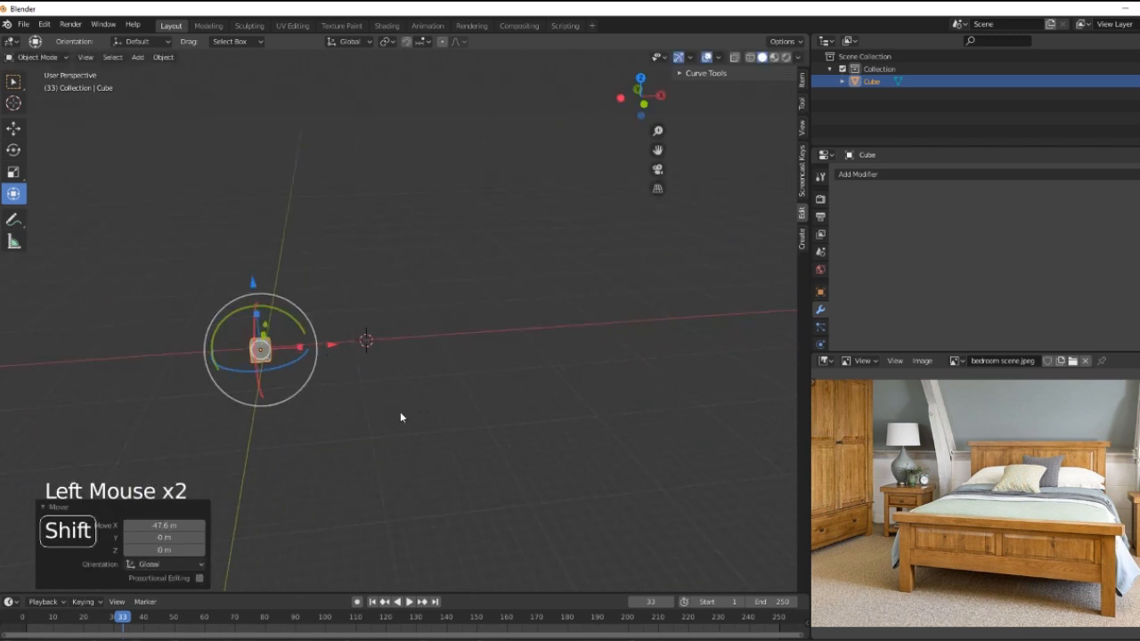
middle_click_drag(397, 414, 529, 404, "shift")
scroll(516, 450, "up", 4)
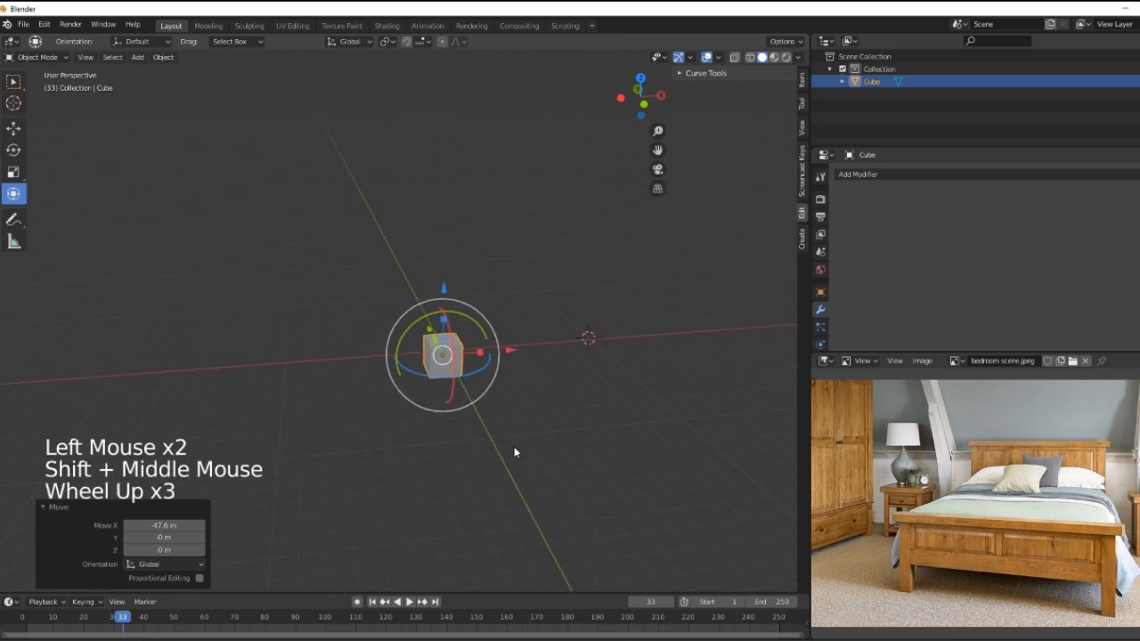
Step: Flatten the cube along Z to a scale of about 0.272
left_click_drag(453, 329, 452, 355)
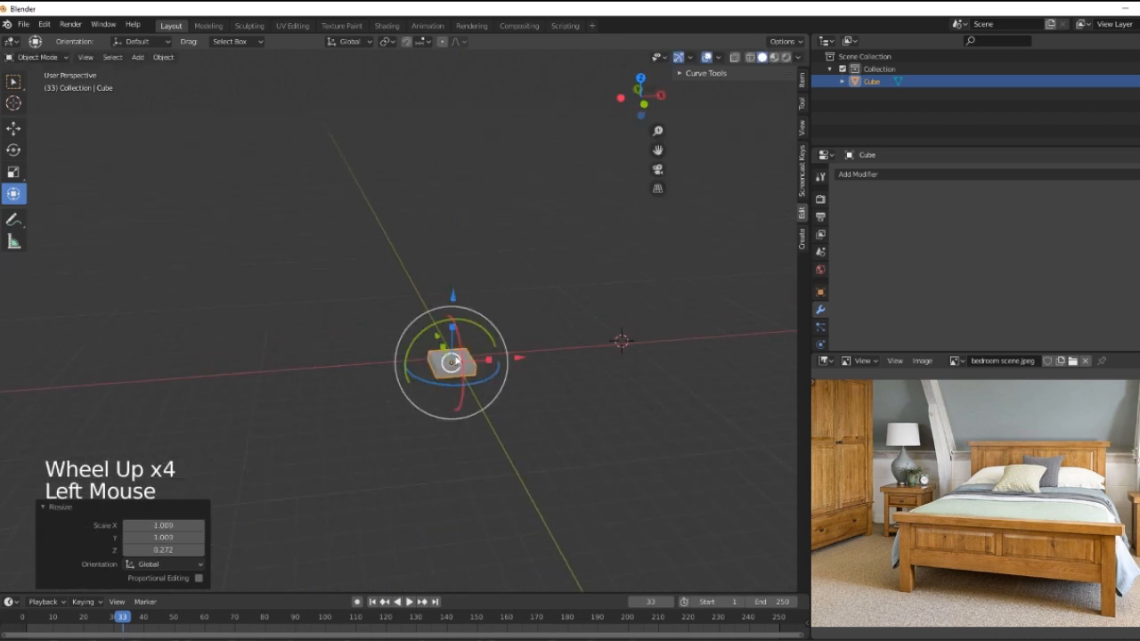
left_click(803, 235)
left_click(802, 235)
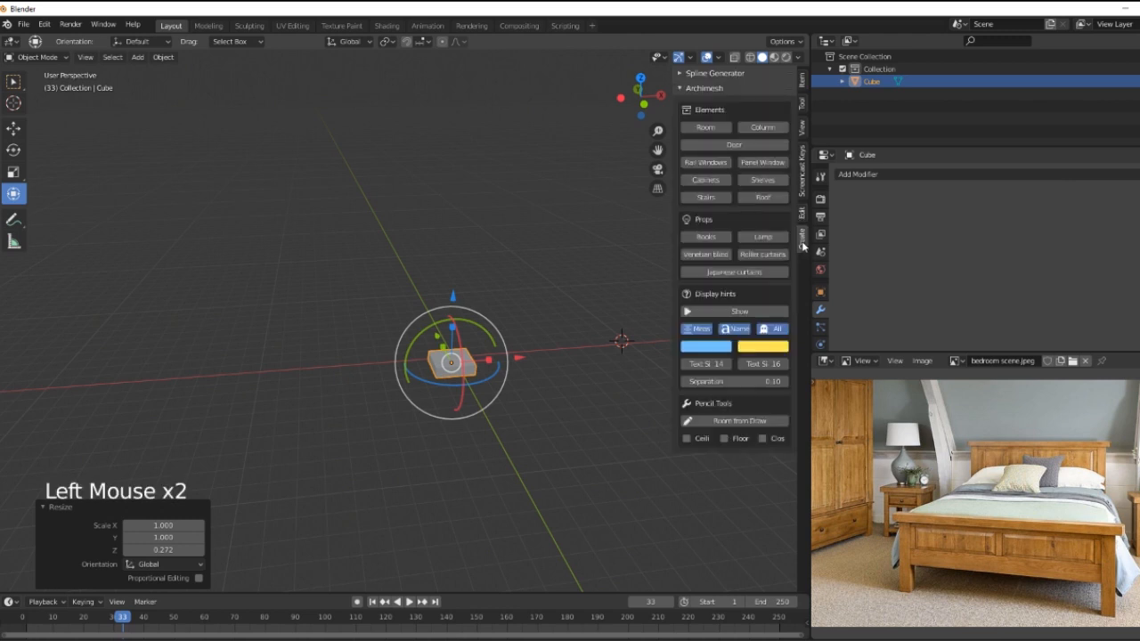
left_click(800, 128)
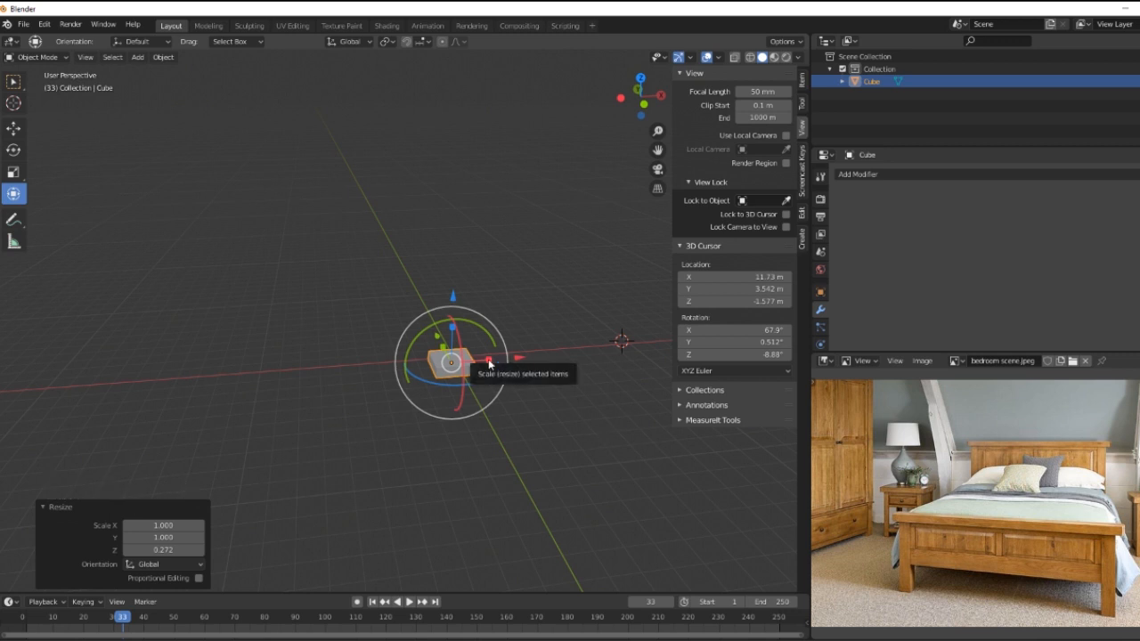
Step: Stretch the cube along X and set its X dimension to 1.96 m
left_click_drag(488, 362, 529, 356)
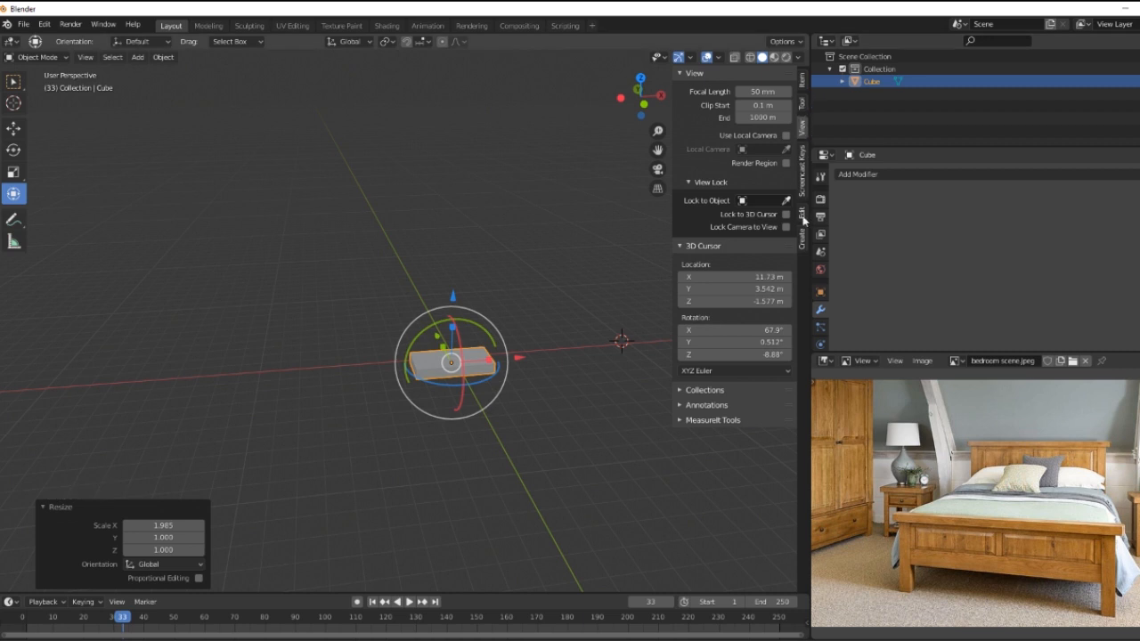
left_click(803, 216)
left_click(802, 105)
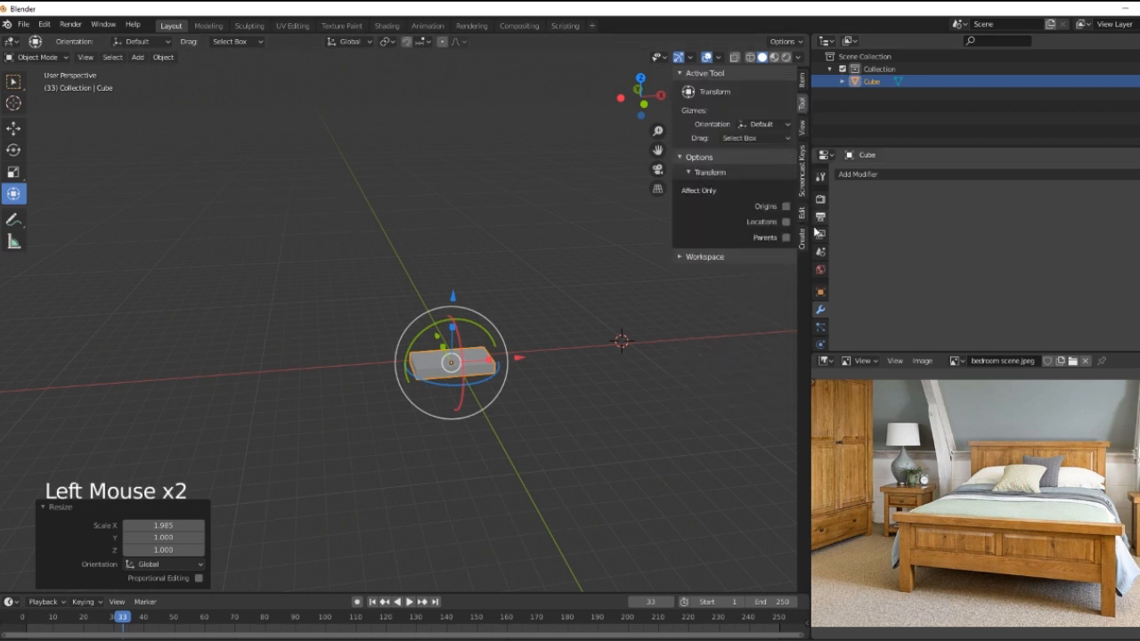
left_click(803, 237)
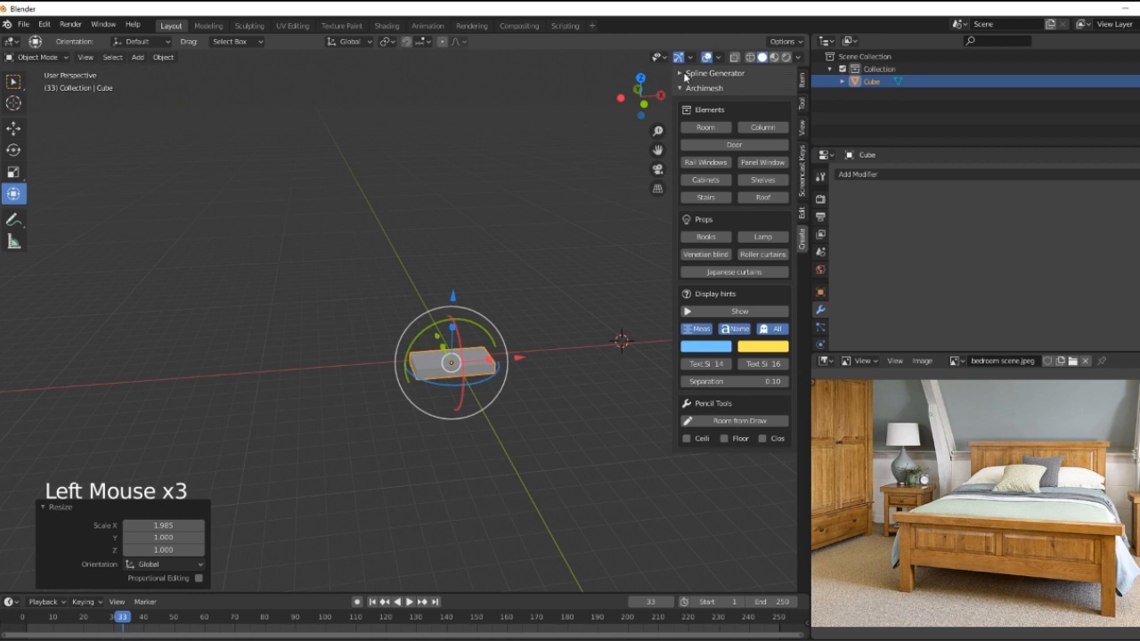
left_click(802, 104)
left_click(803, 80)
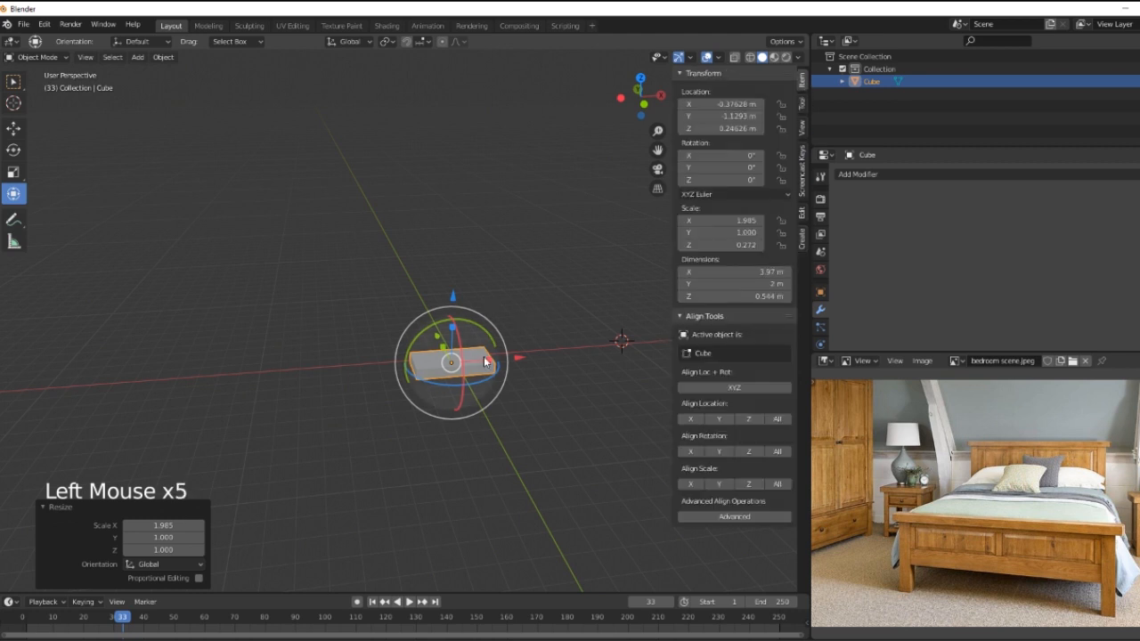
left_click_drag(490, 362, 485, 360)
left_click(748, 271)
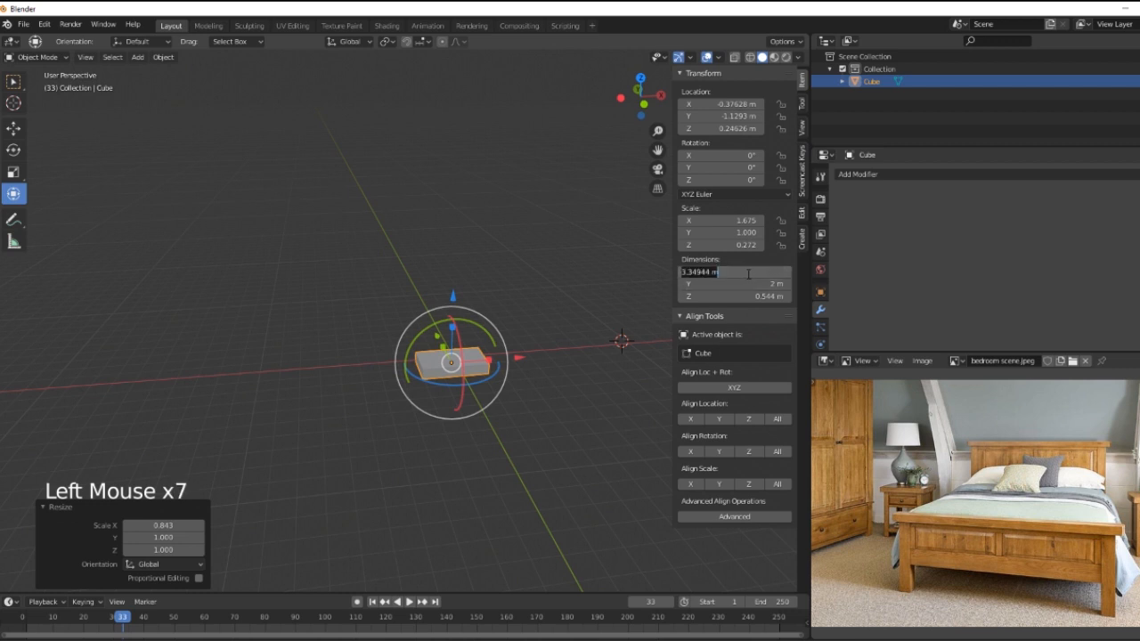
type("1.36")
key("Return")
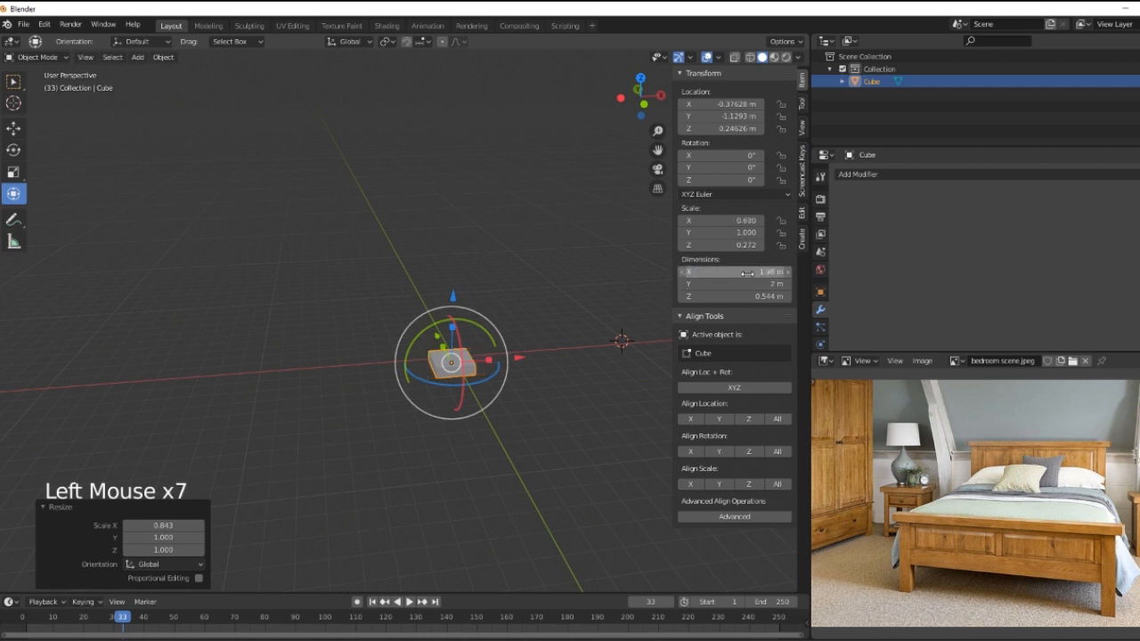
Step: Narrow the cube along Y and set its Y dimension to 1.5 m
scroll(580, 394, "up", 5)
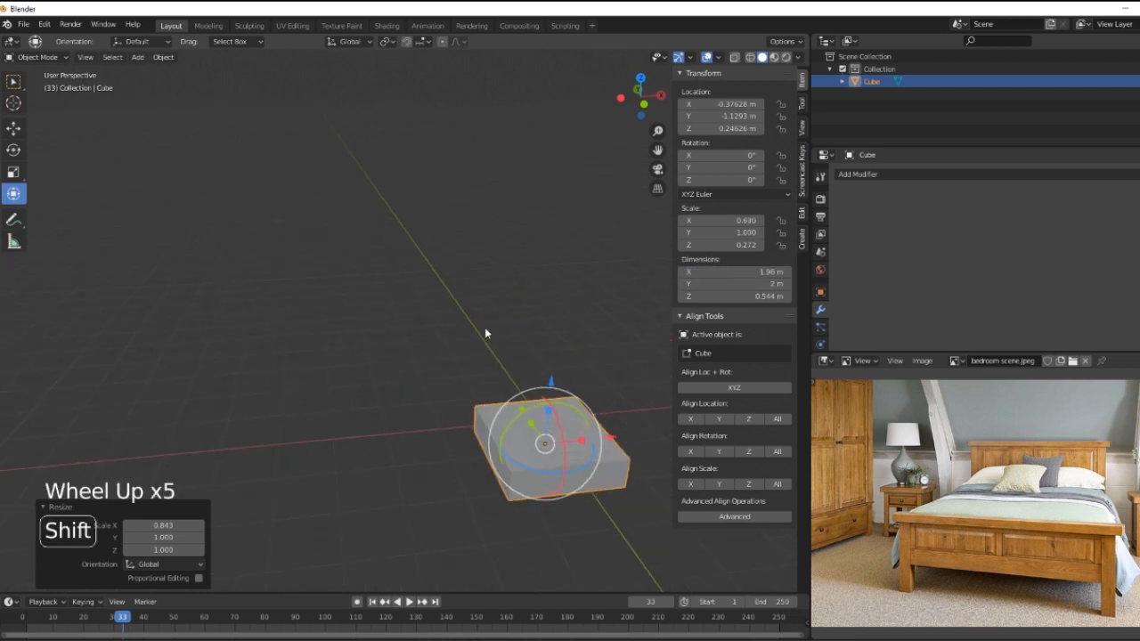
middle_click_drag(484, 333, 350, 270, "shift")
middle_click_drag(452, 419, 473, 407)
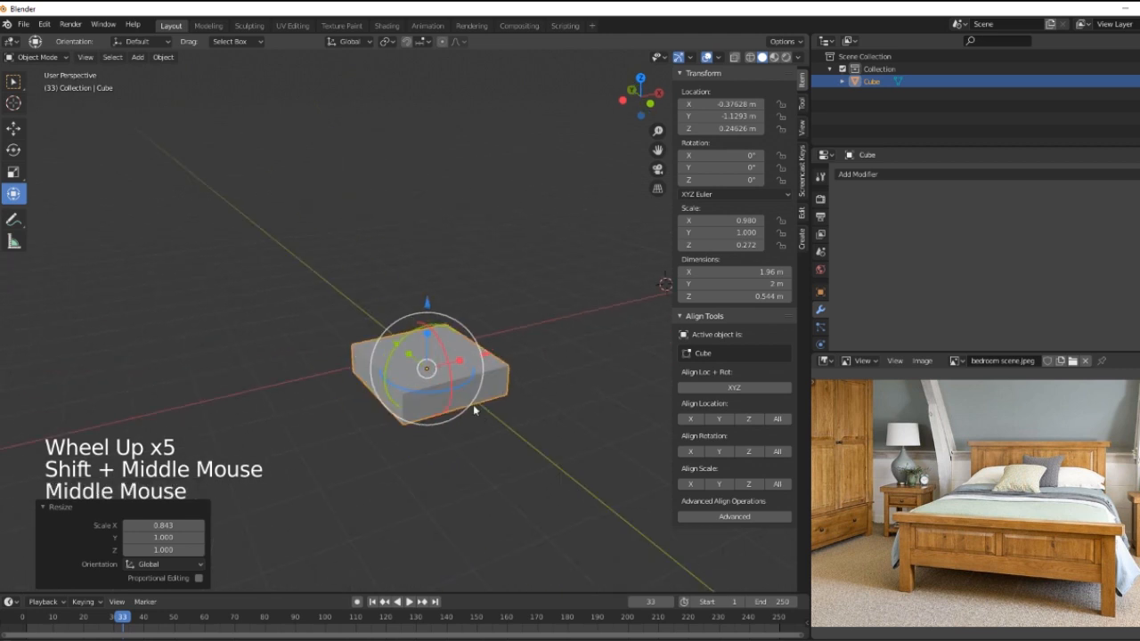
left_click_drag(401, 351, 408, 371)
double_click(769, 283)
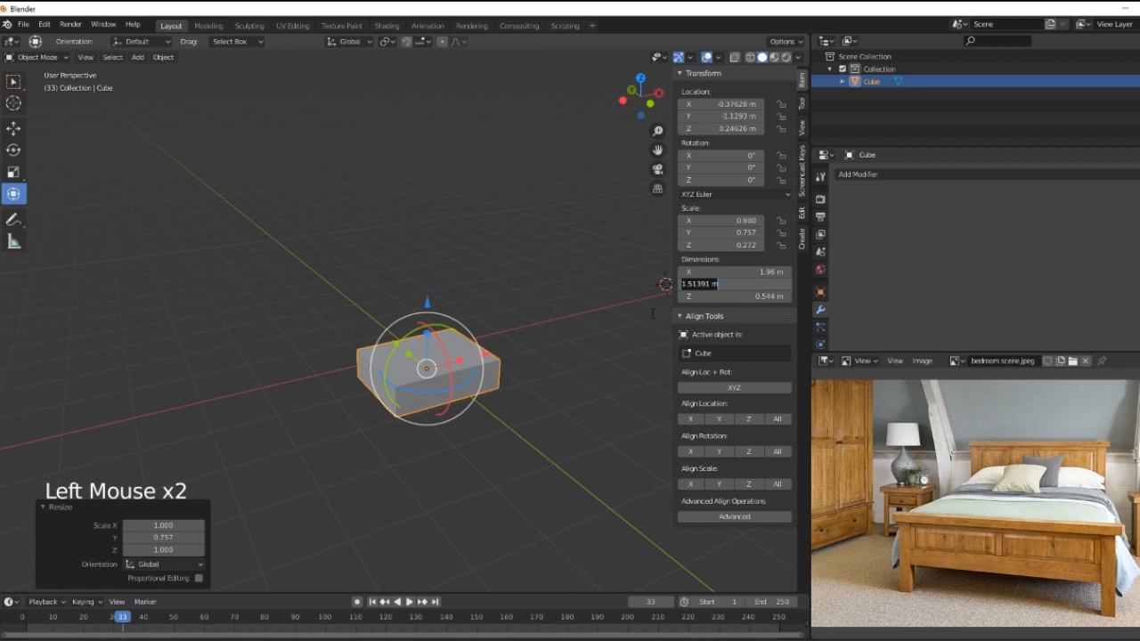
type("1.5")
key("Return")
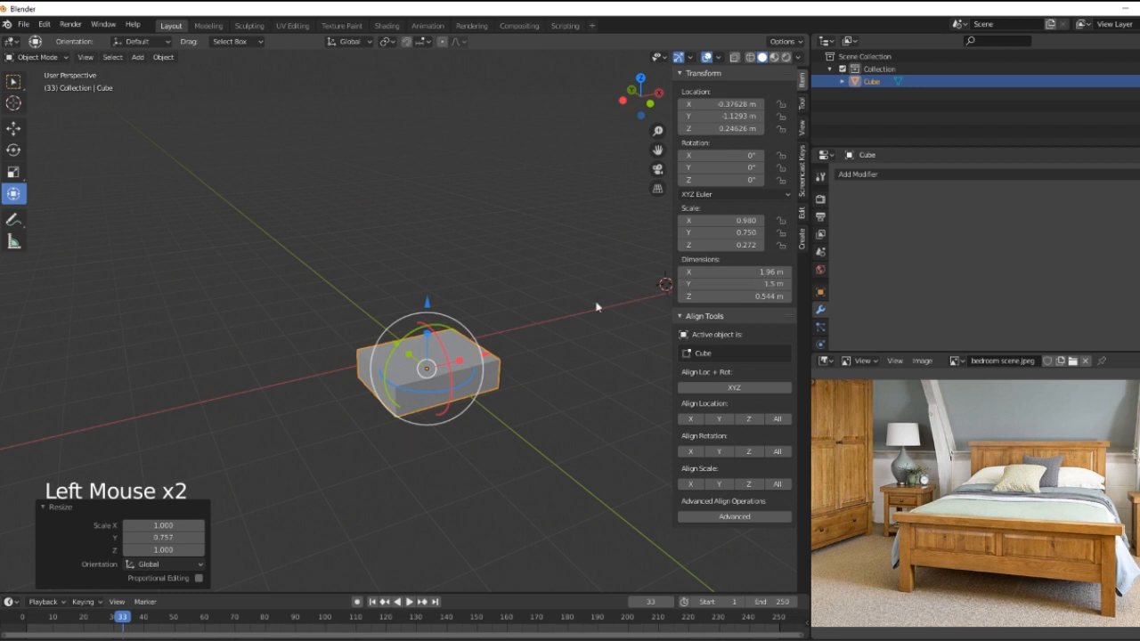
Step: Set the cube's Z dimension to 0.4 m
left_click(761, 296)
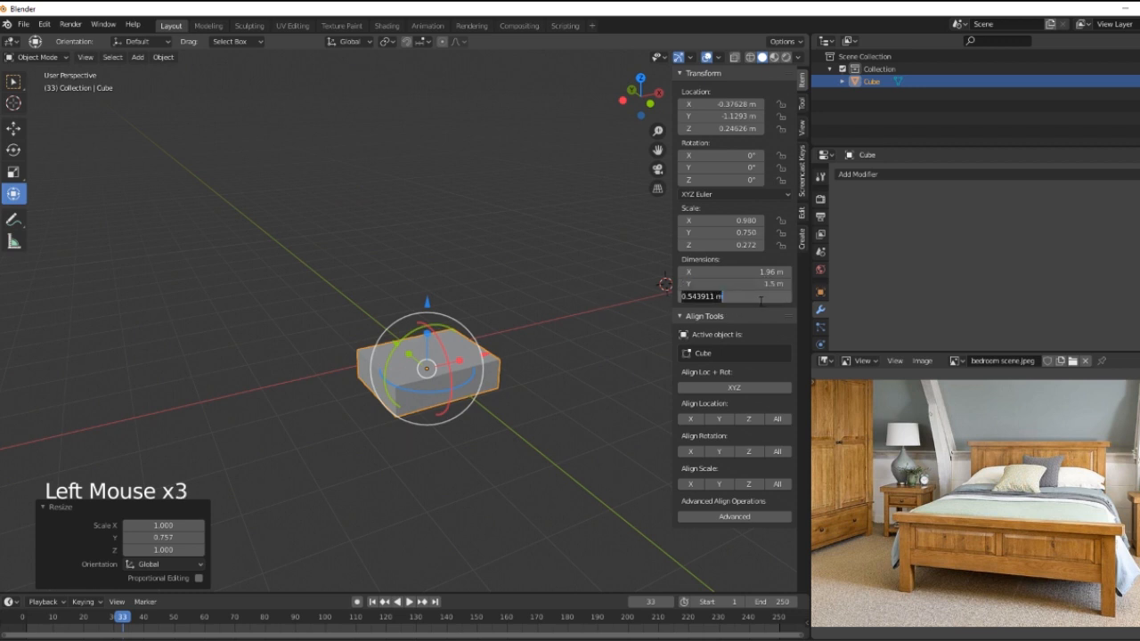
type("0.4")
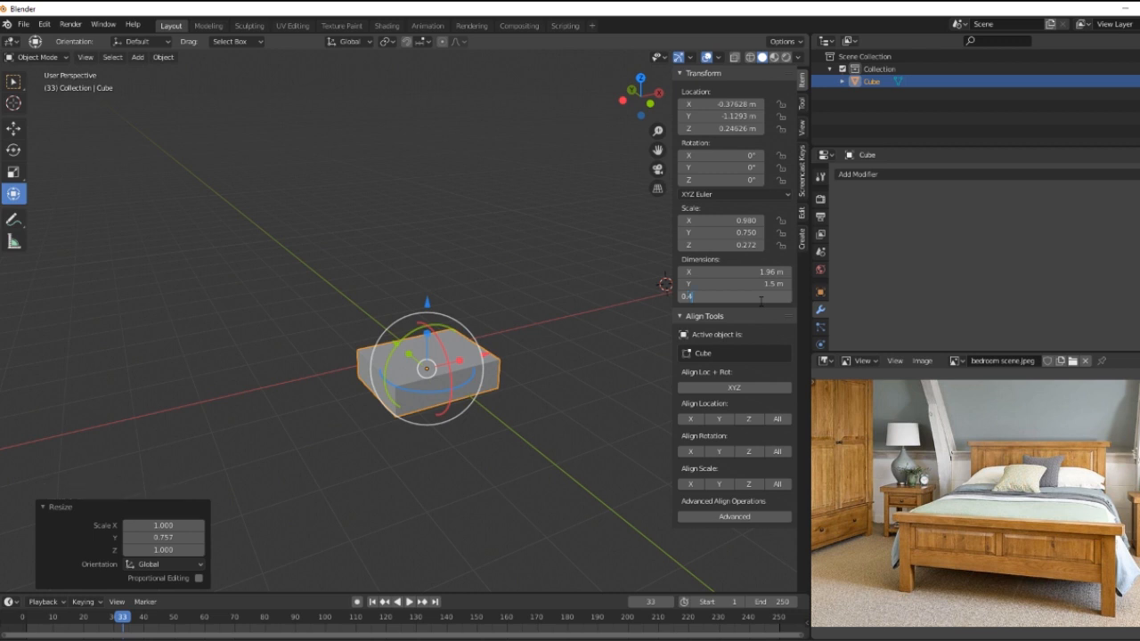
key("Return")
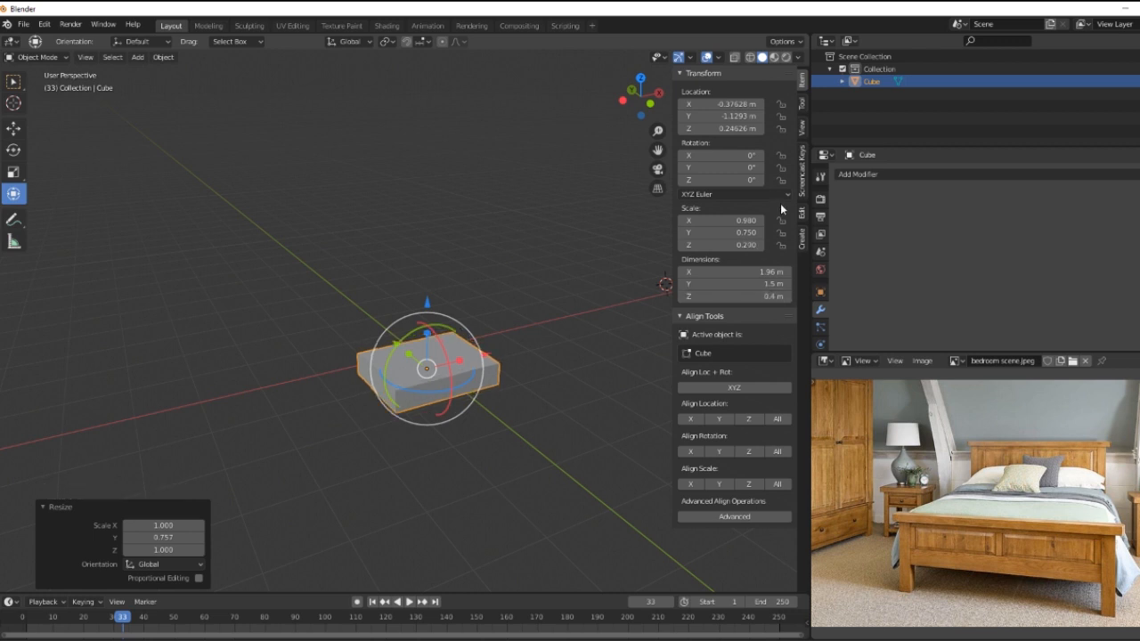
Step: Change the scene's length unit to Centimeters
left_click(821, 253)
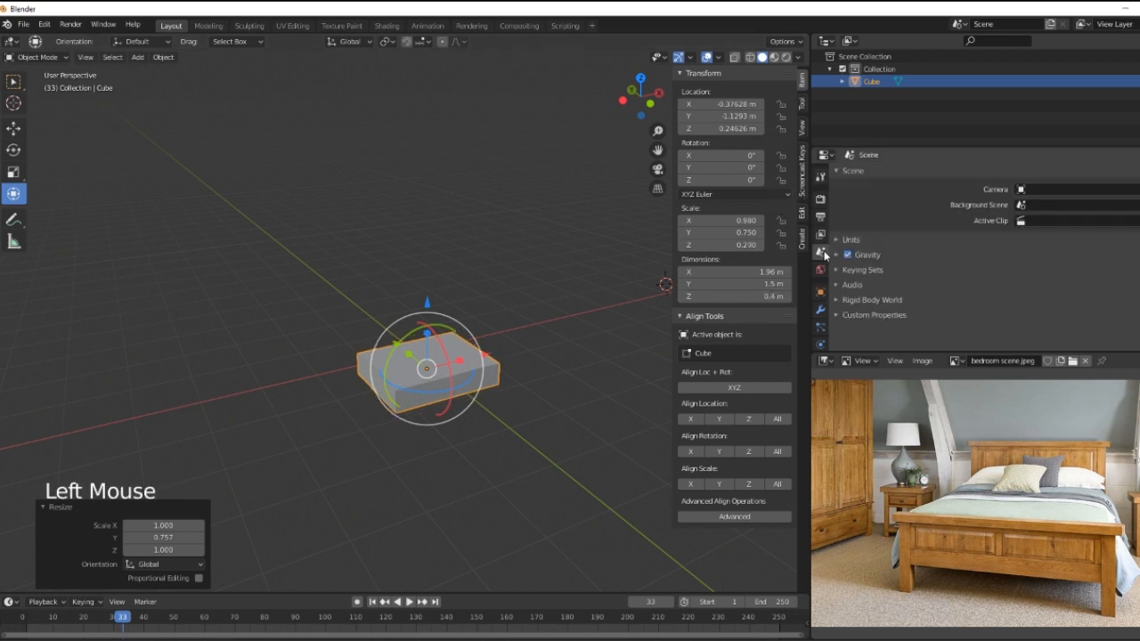
left_click(856, 240)
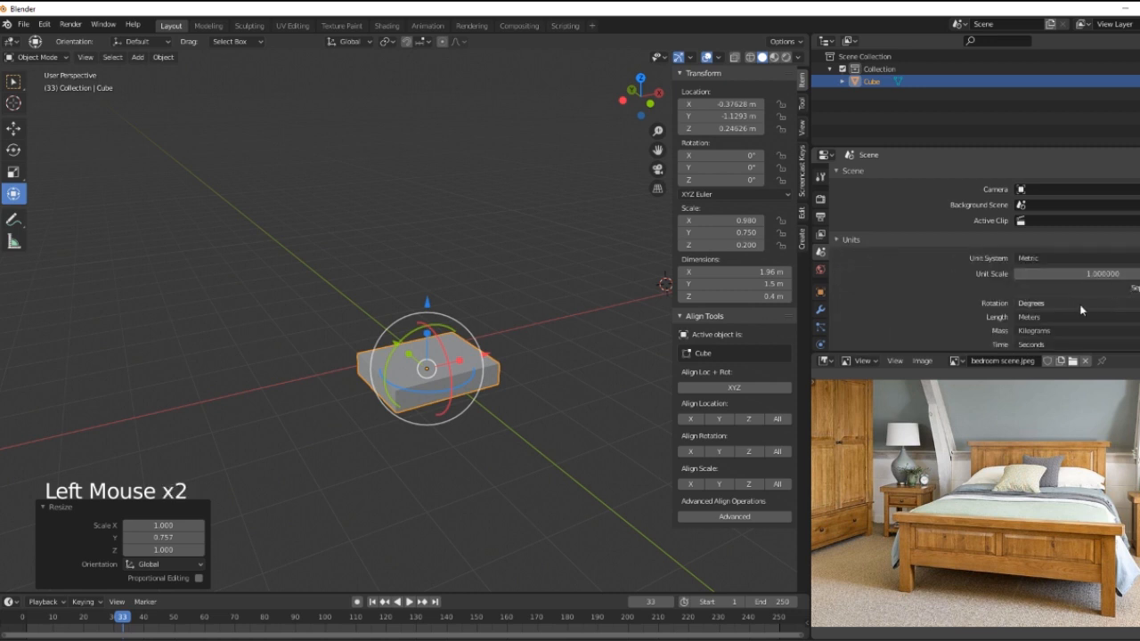
left_click(1035, 317)
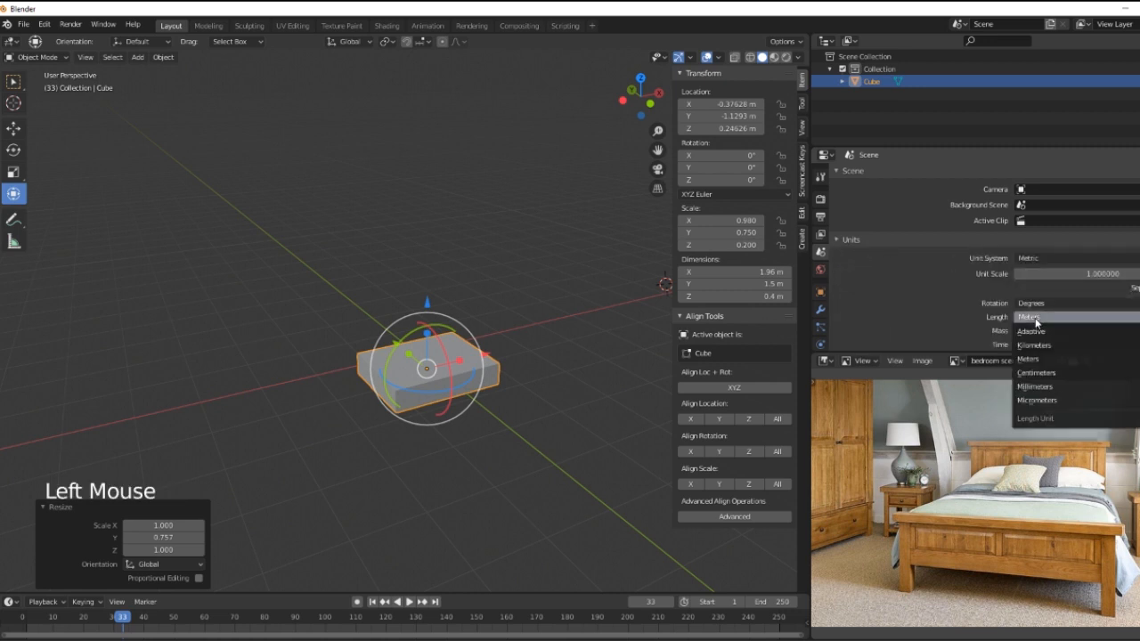
left_click(1047, 374)
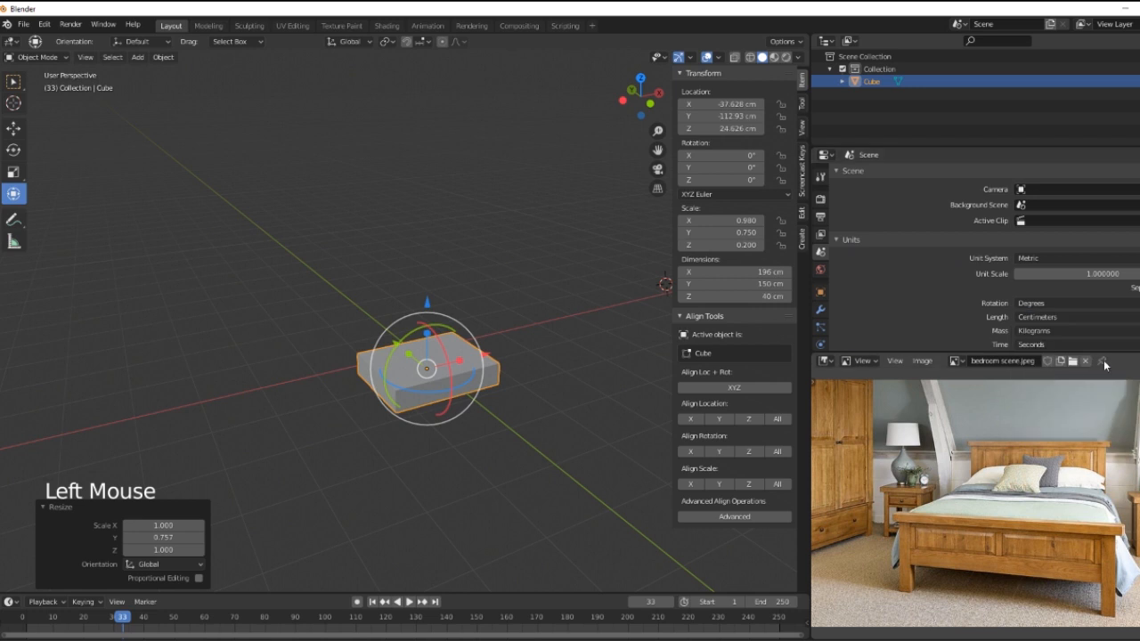
middle_click_drag(559, 484, 544, 479)
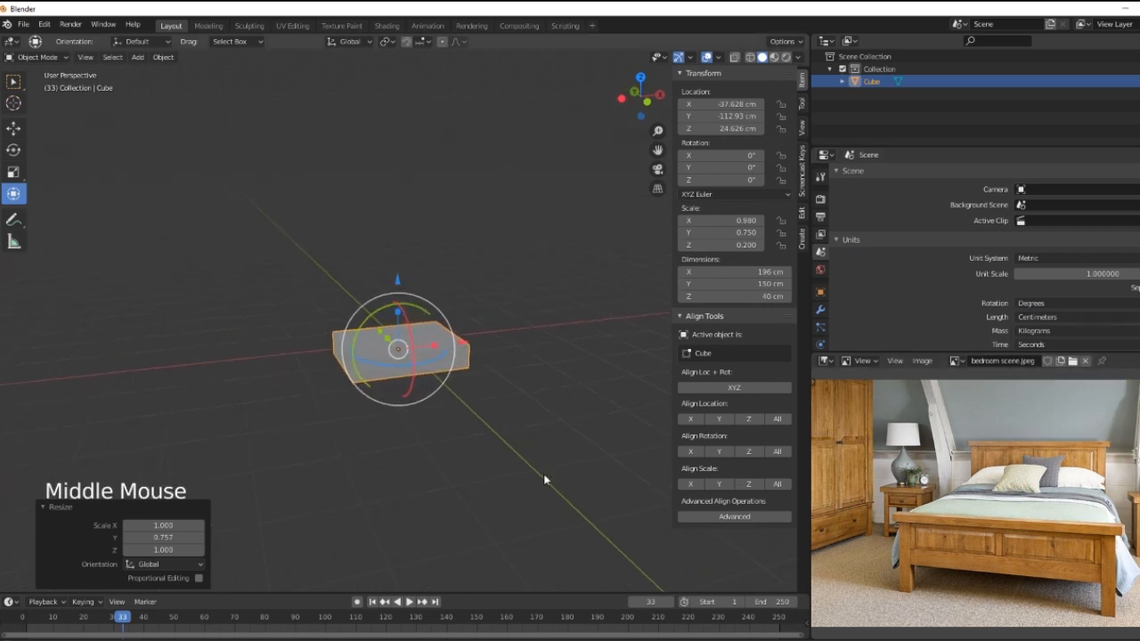
Step: Try a Z dimension of 0.3 cm on the cube and undo the change
scroll(544, 479, "up", 3)
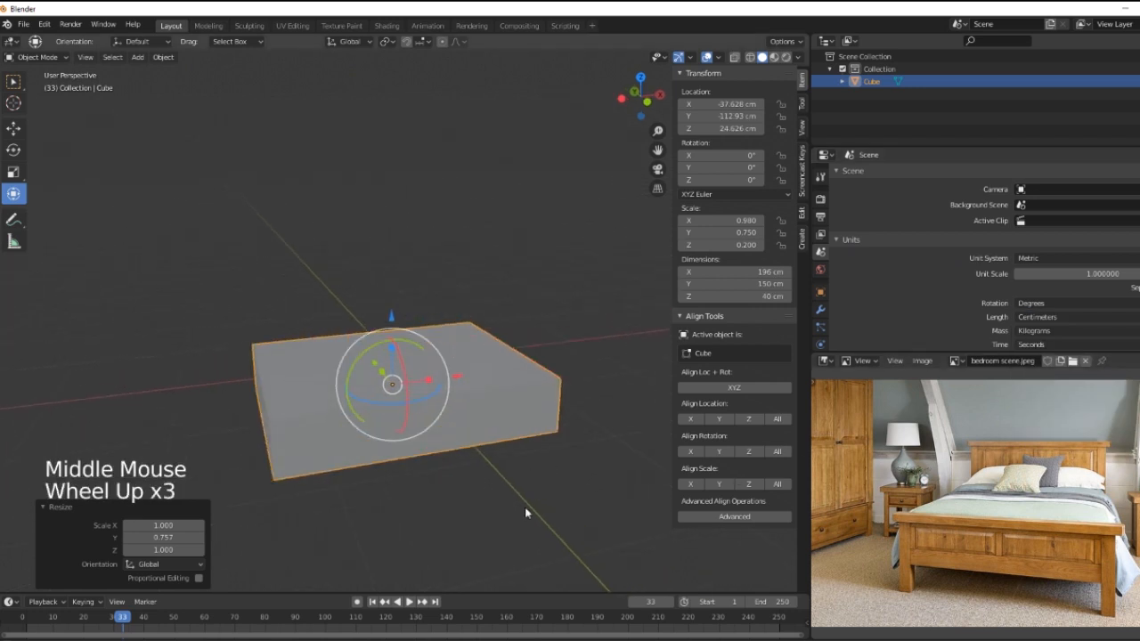
middle_click_drag(504, 498, 496, 497)
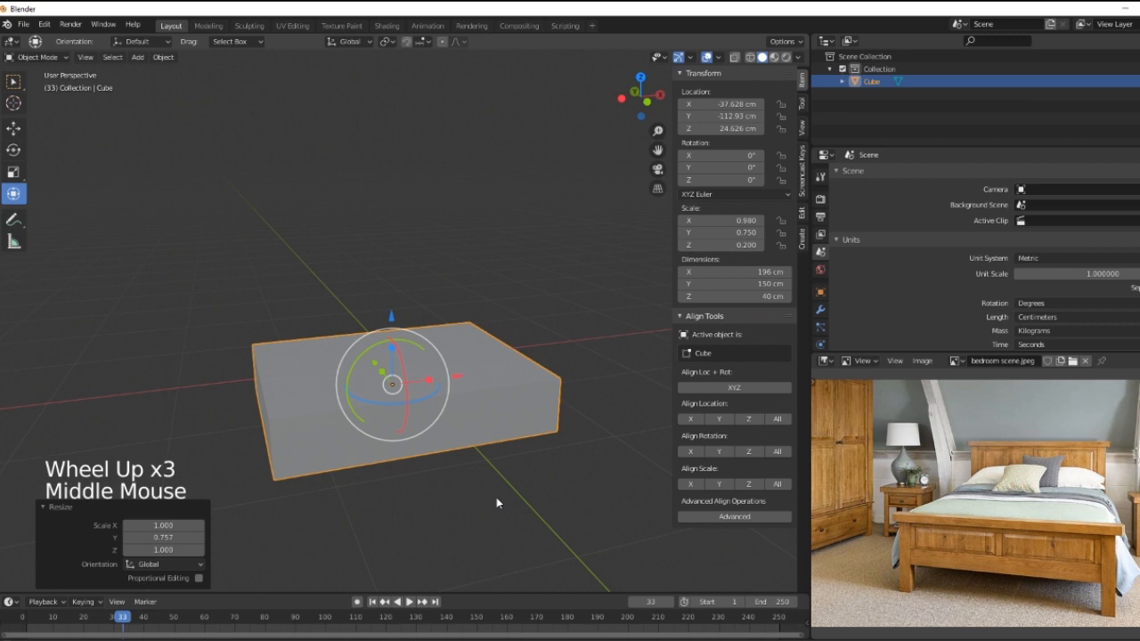
left_click(768, 295)
type("0.3")
key("Return")
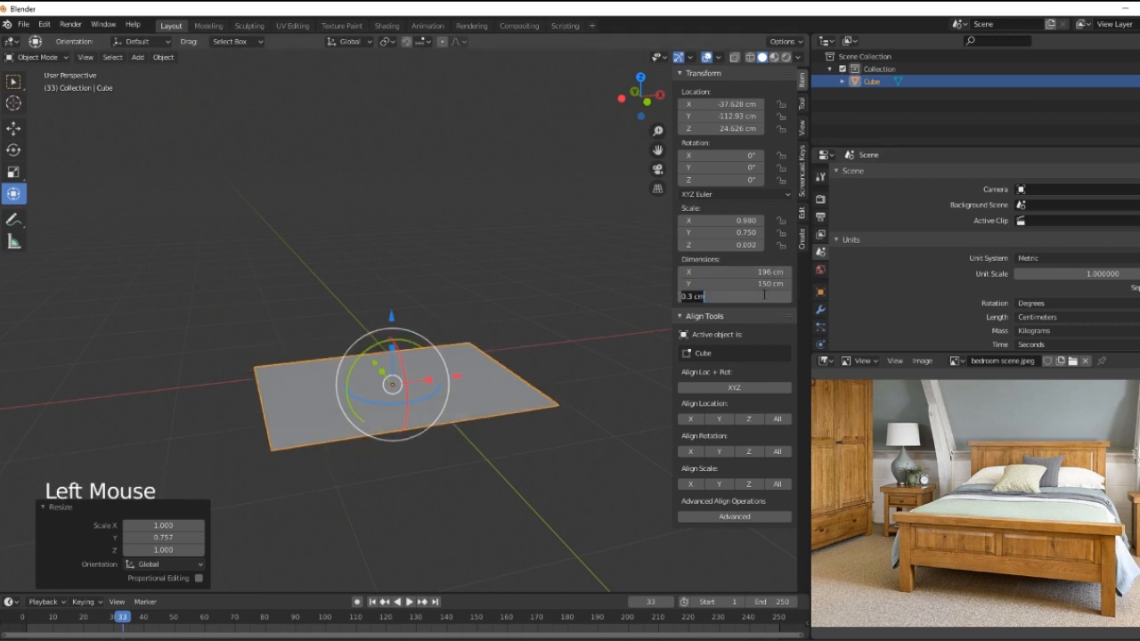
key("ctrl+z")
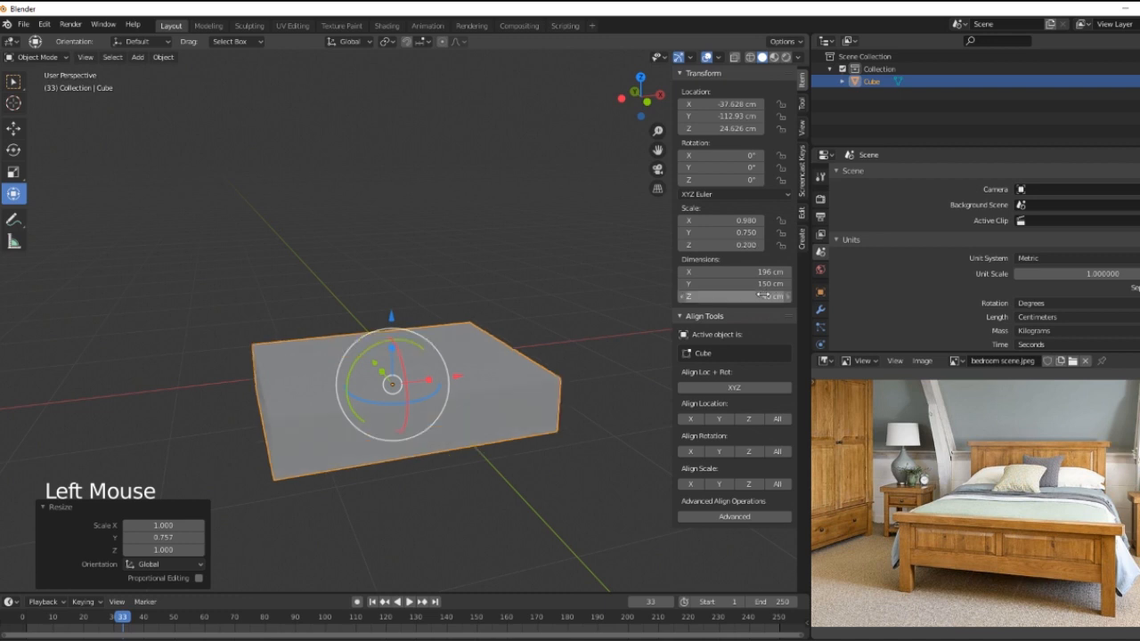
Step: Add two evenly spaced loop cuts across the cube's length, keeping them at their default positions
middle_click_drag(575, 434, 535, 453)
key("KP_Decimal")
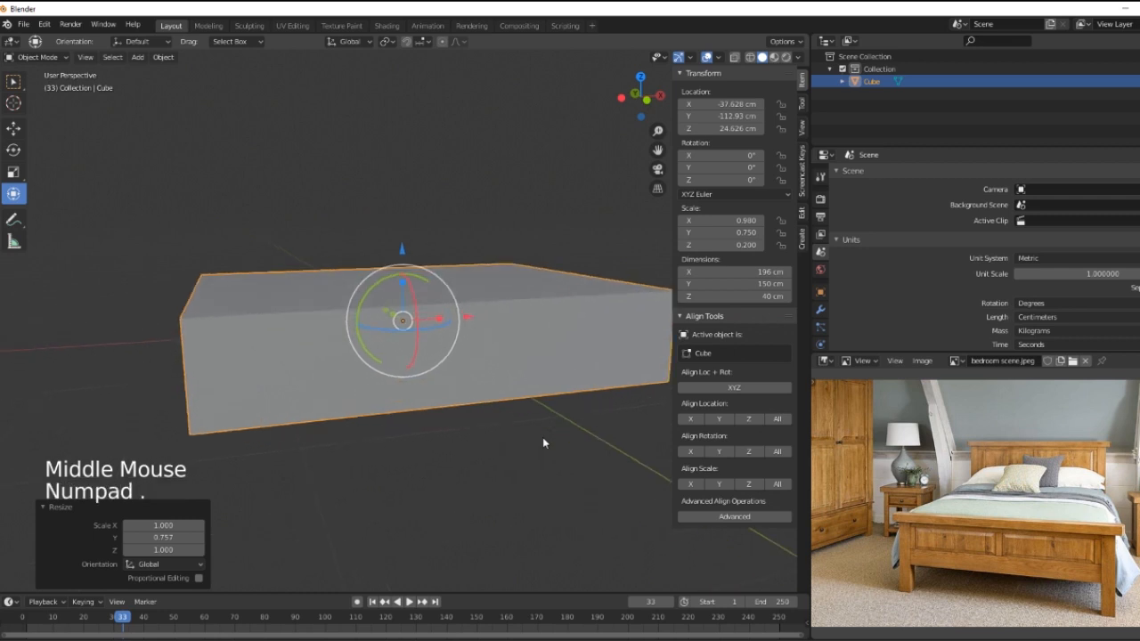
middle_click_drag(435, 439, 463, 465)
scroll(462, 467, "down", 1)
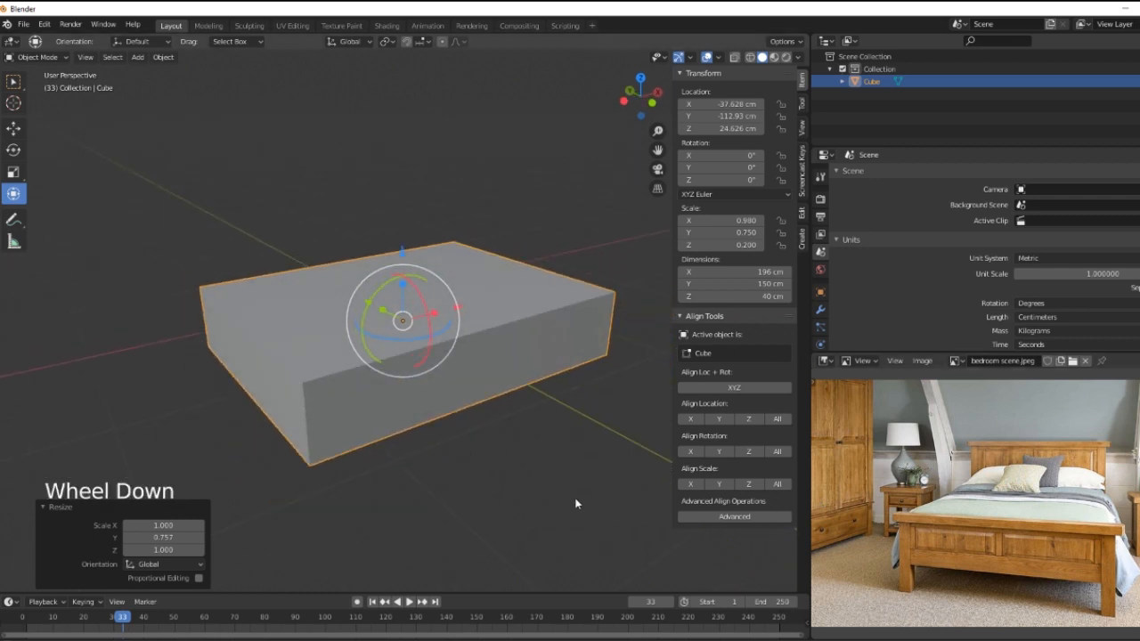
mouse_move(461, 498)
middle_mouse_down()
mouse_move(417, 501)
mouse_move(446, 496)
middle_mouse_up()
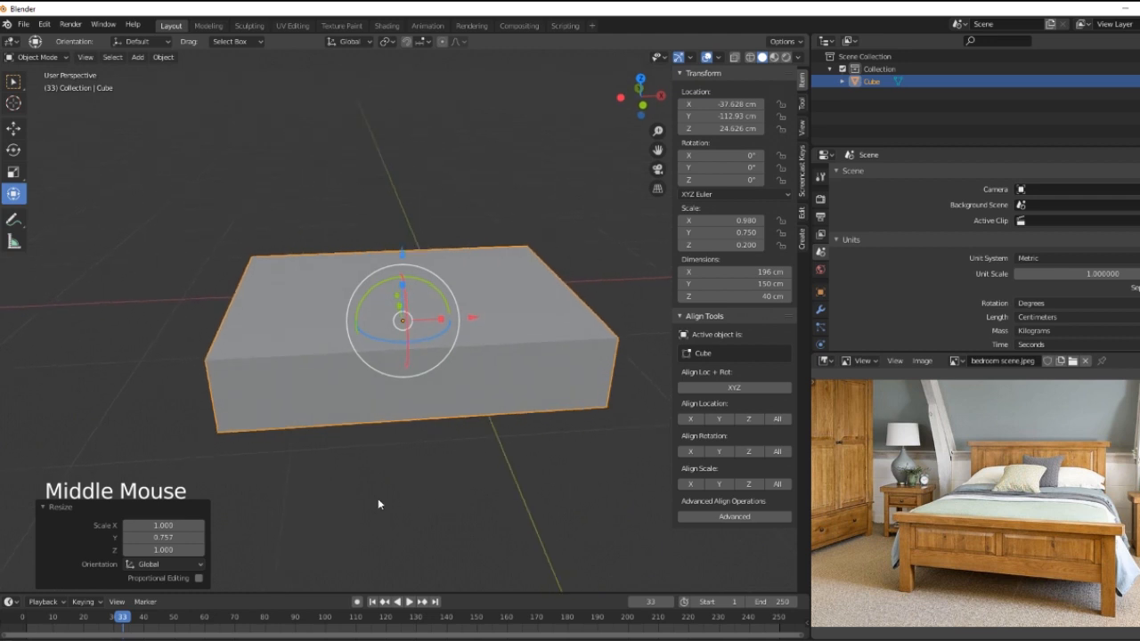
middle_click_drag(378, 504, 368, 487)
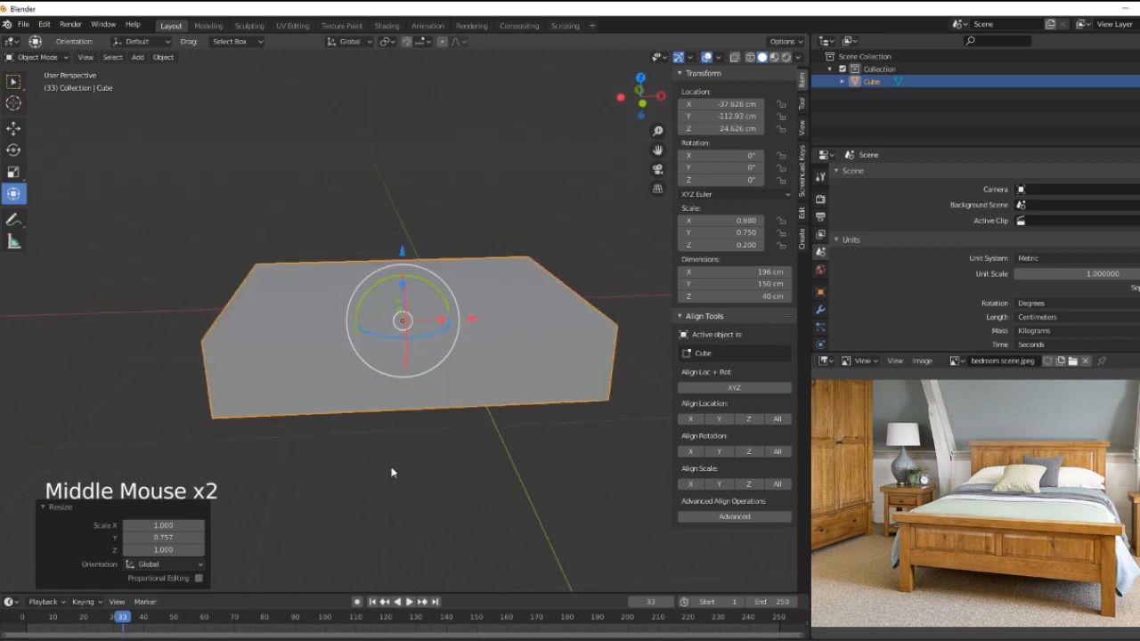
key("Tab")
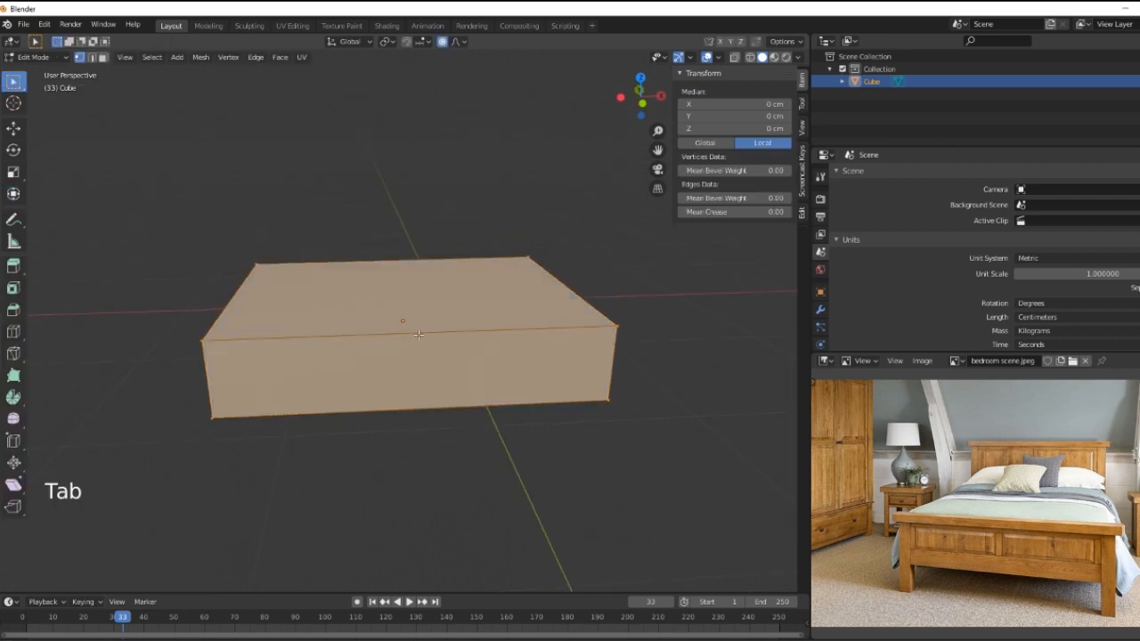
key("ctrl")
key("ctrl+r")
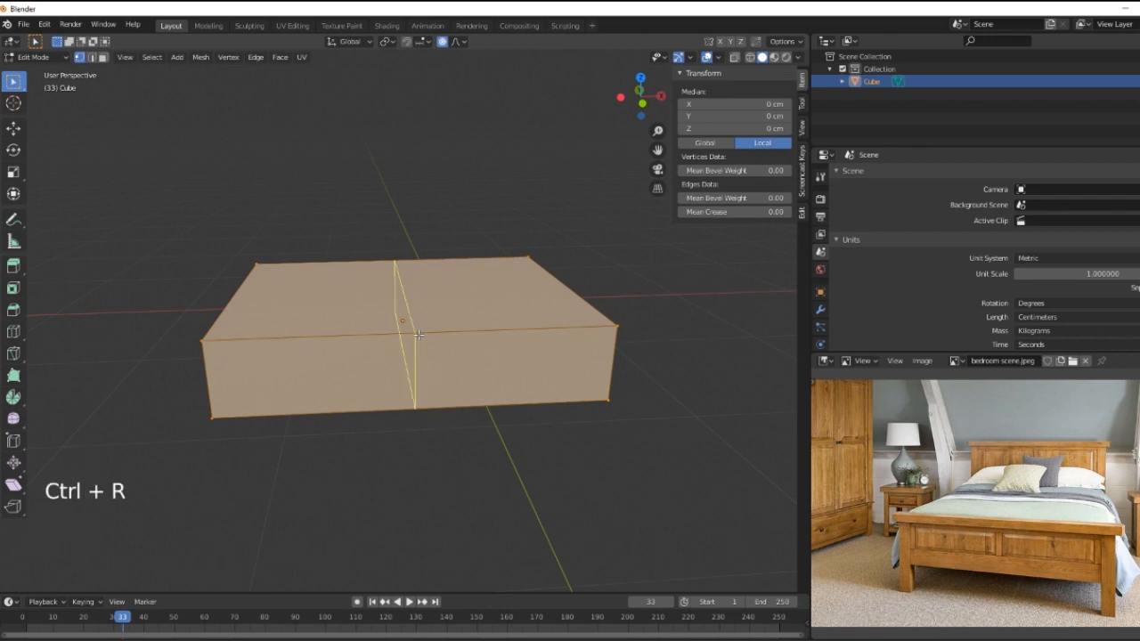
scroll(418, 335, "up", 1)
left_click(416, 334)
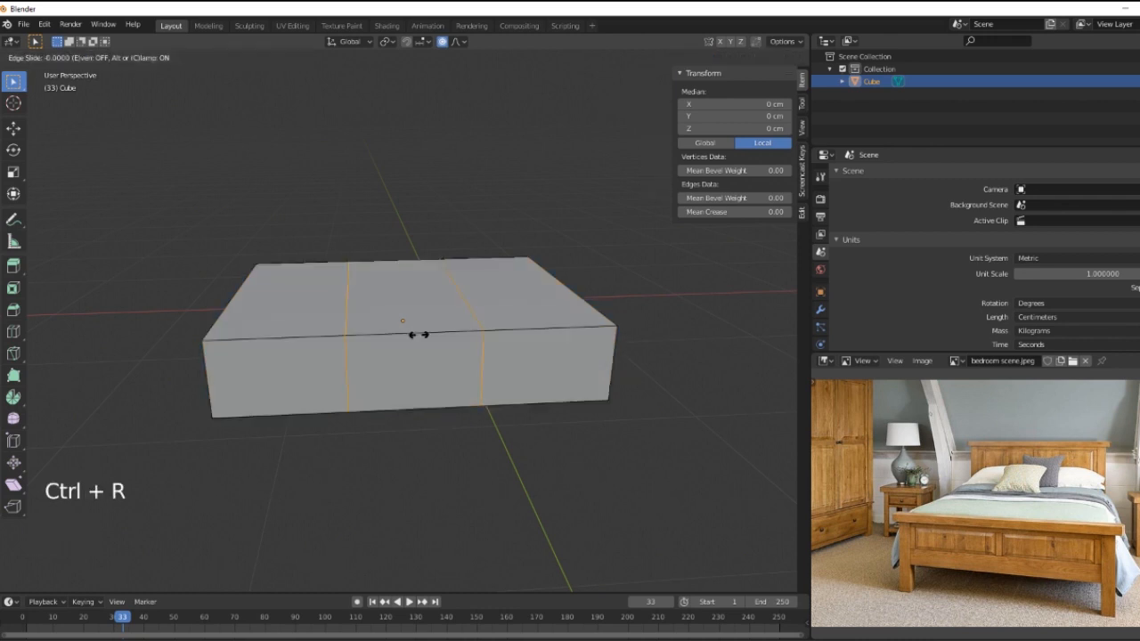
right_click(418, 335)
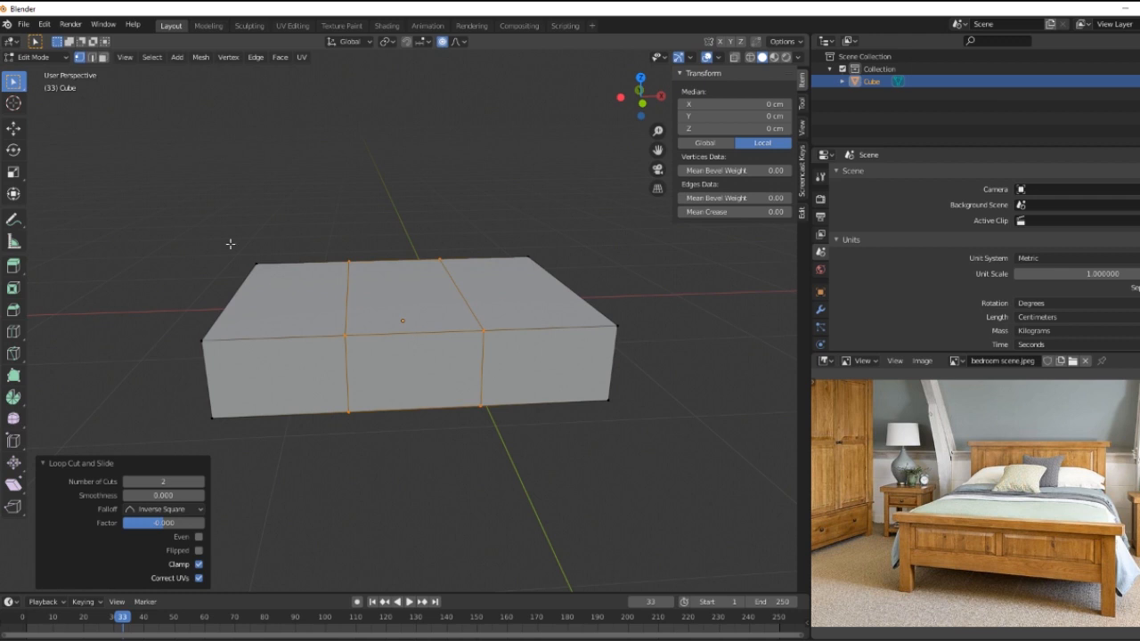
Step: Select both edge loops and scale them apart along X by about 2.82, close to the block's two ends
key("2")
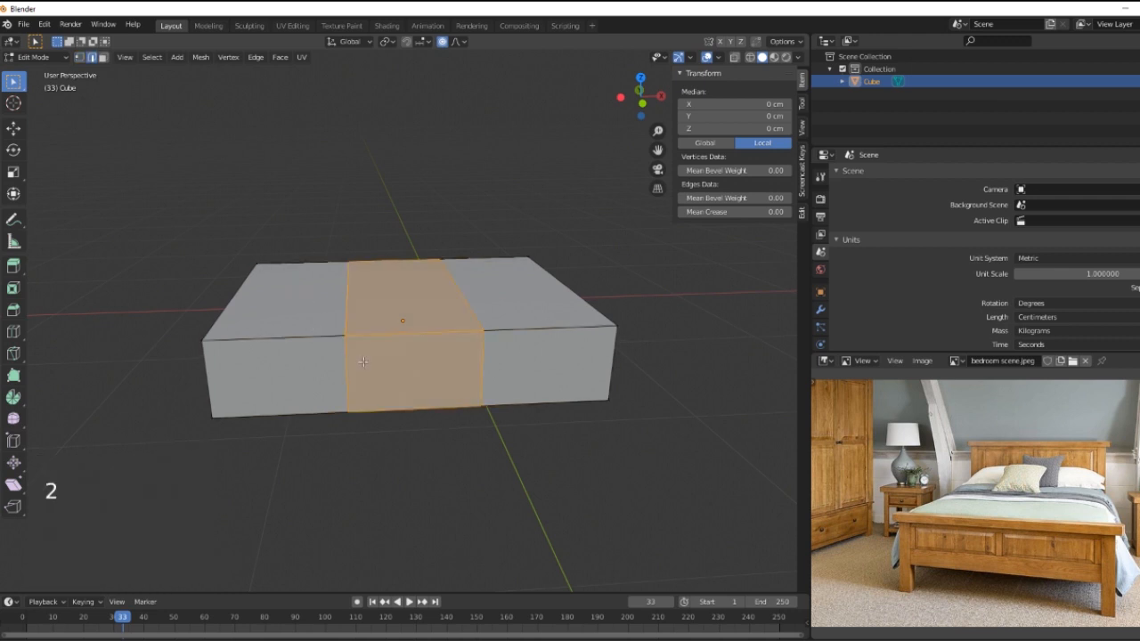
right_click(346, 361)
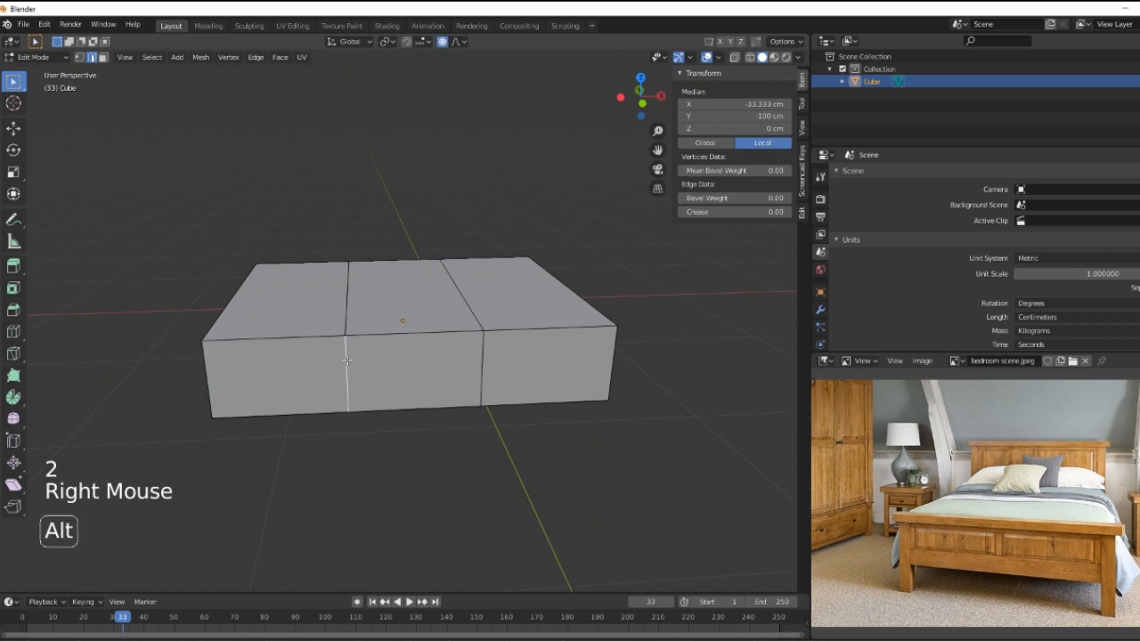
right_click(347, 361, "alt")
right_click(486, 363, "alt+shift")
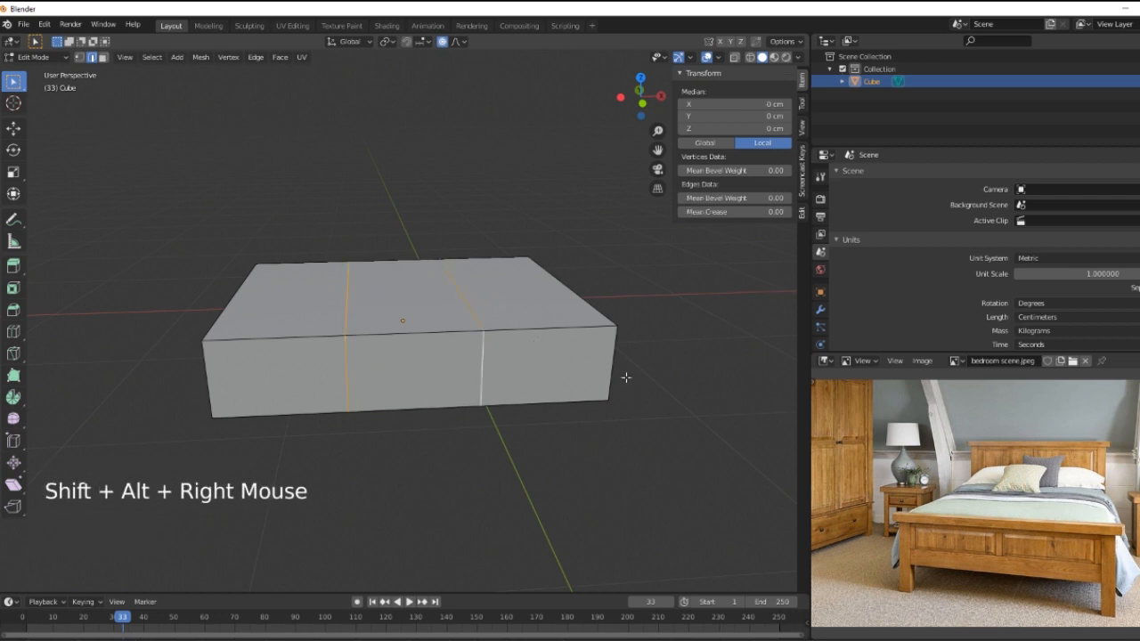
key("s")
key("x")
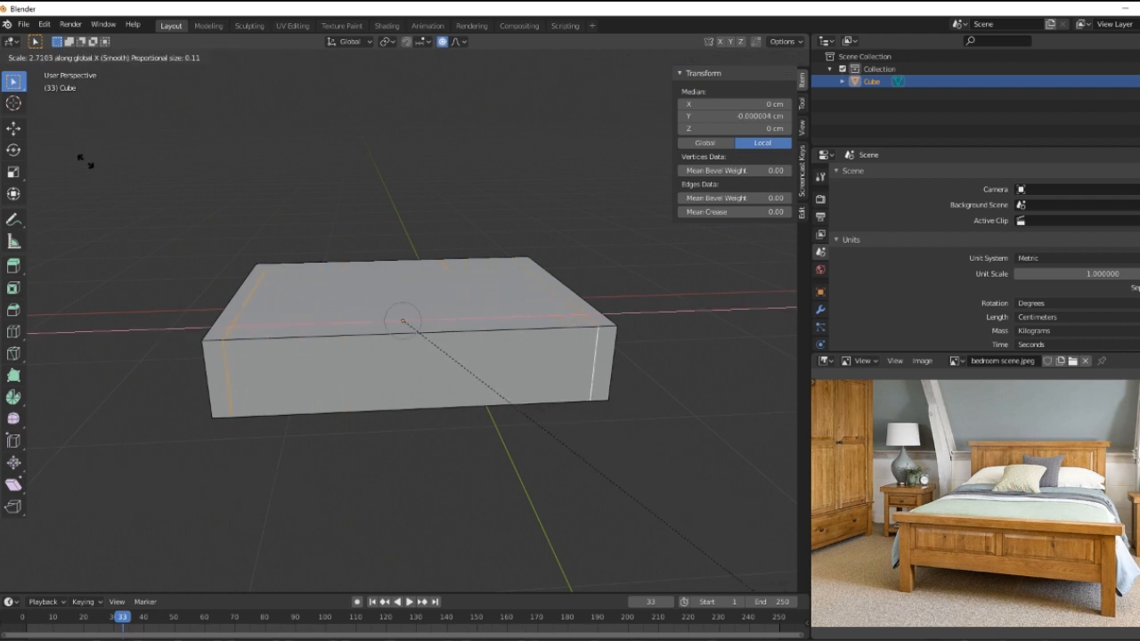
left_click(98, 185)
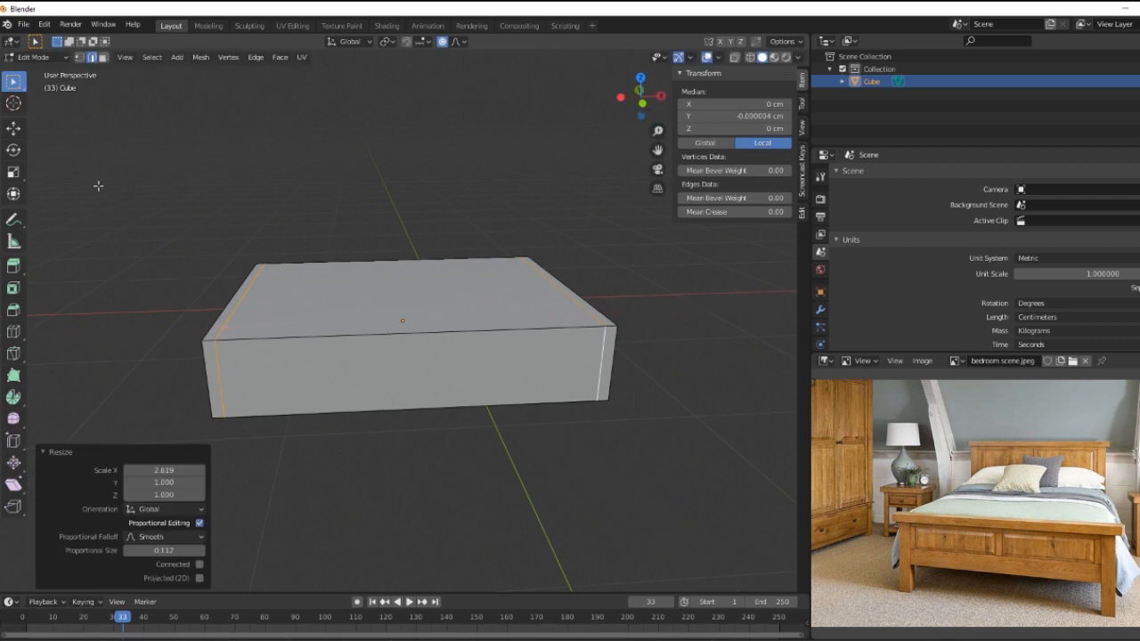
Step: Select the narrow top faces at both ends of the block and extrude them up about 14.6 cm
middle_click_drag(307, 385, 344, 443)
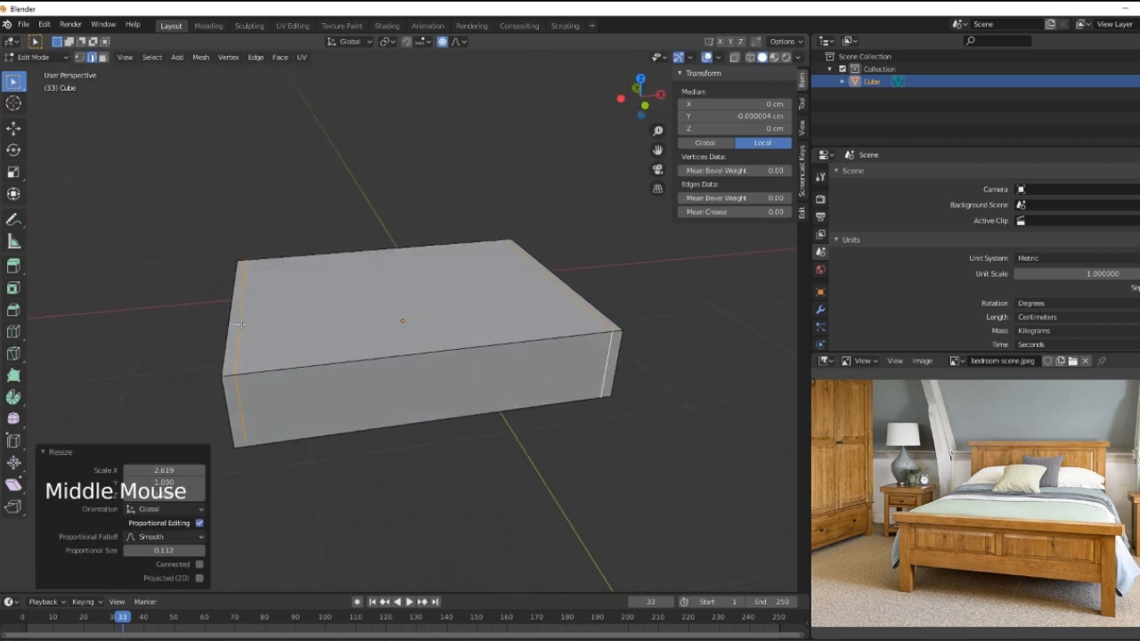
key("3")
right_click(239, 326)
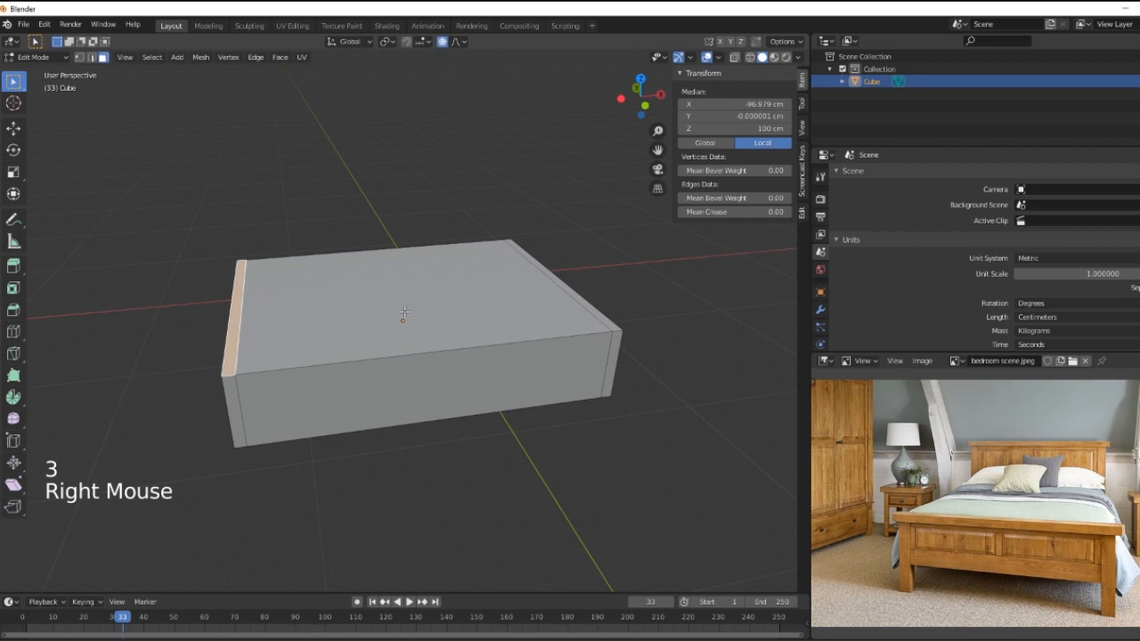
right_click(589, 305, "shift")
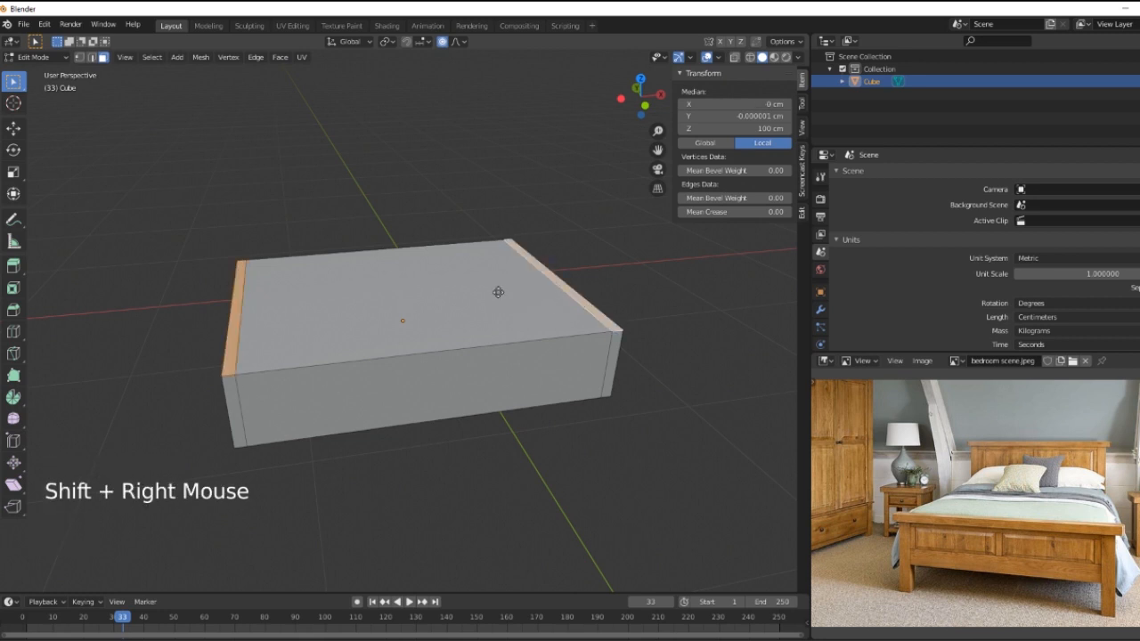
key("e")
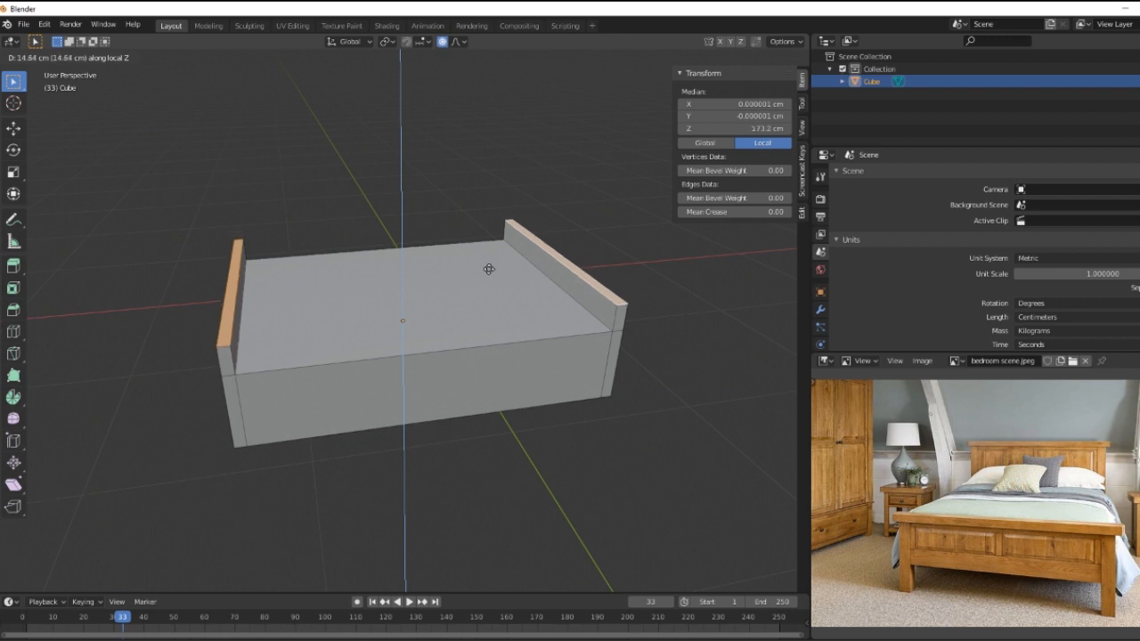
left_click(489, 269)
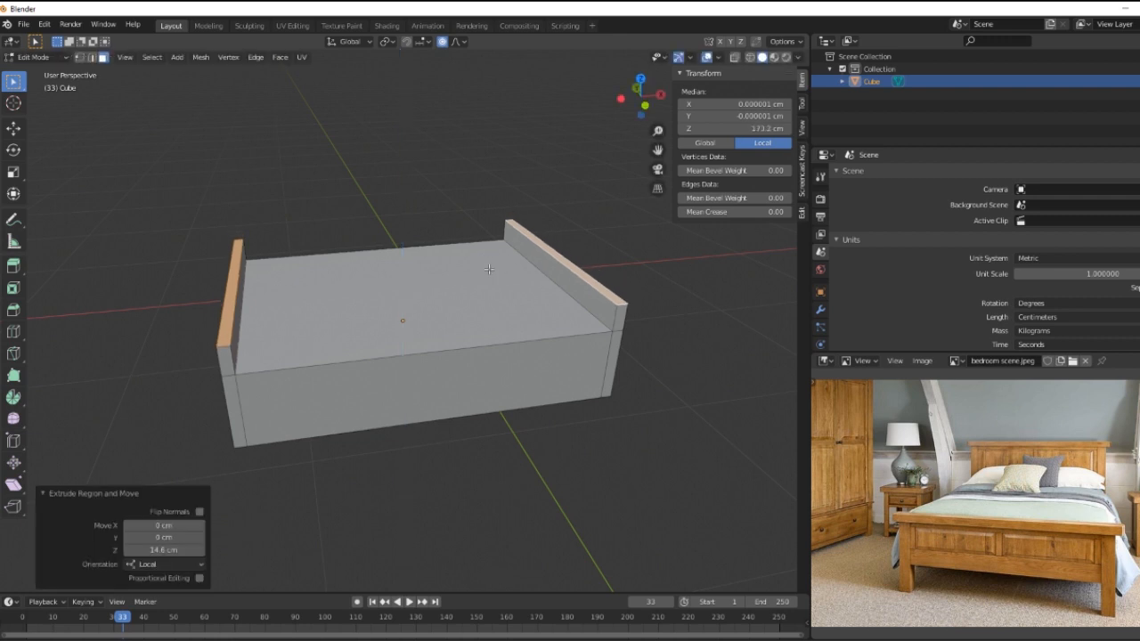
Step: Raise the top face of the headboard end by about 42.4 cm along Z
right_click(567, 261)
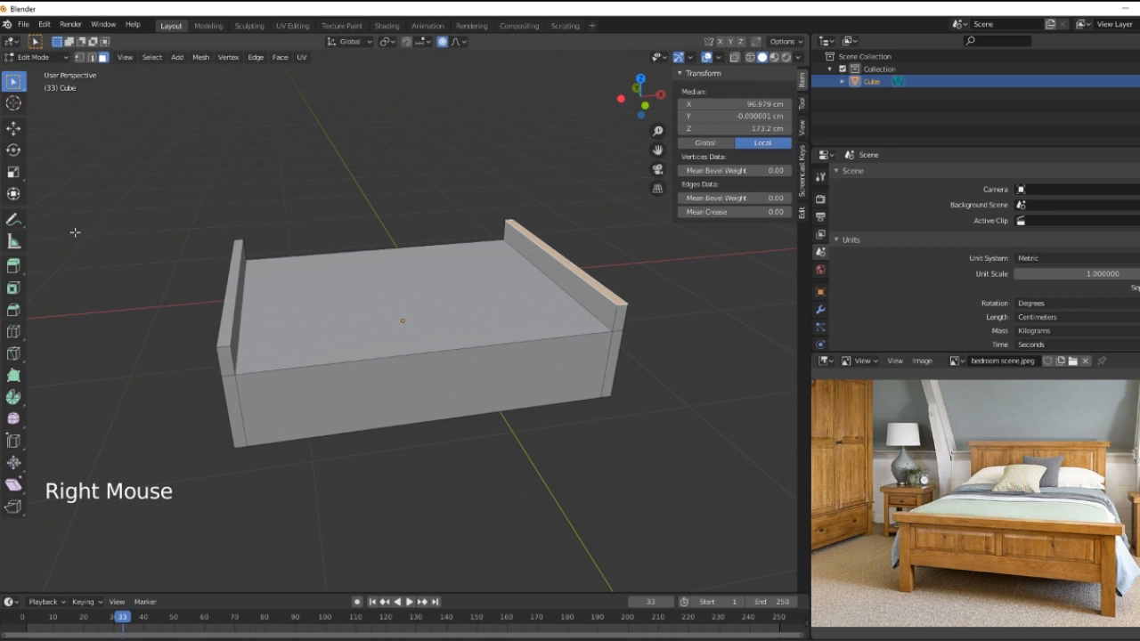
left_click(13, 193)
left_click_drag(566, 182, 555, 110)
middle_click_drag(587, 454, 618, 402)
middle_click_drag(642, 383, 597, 443)
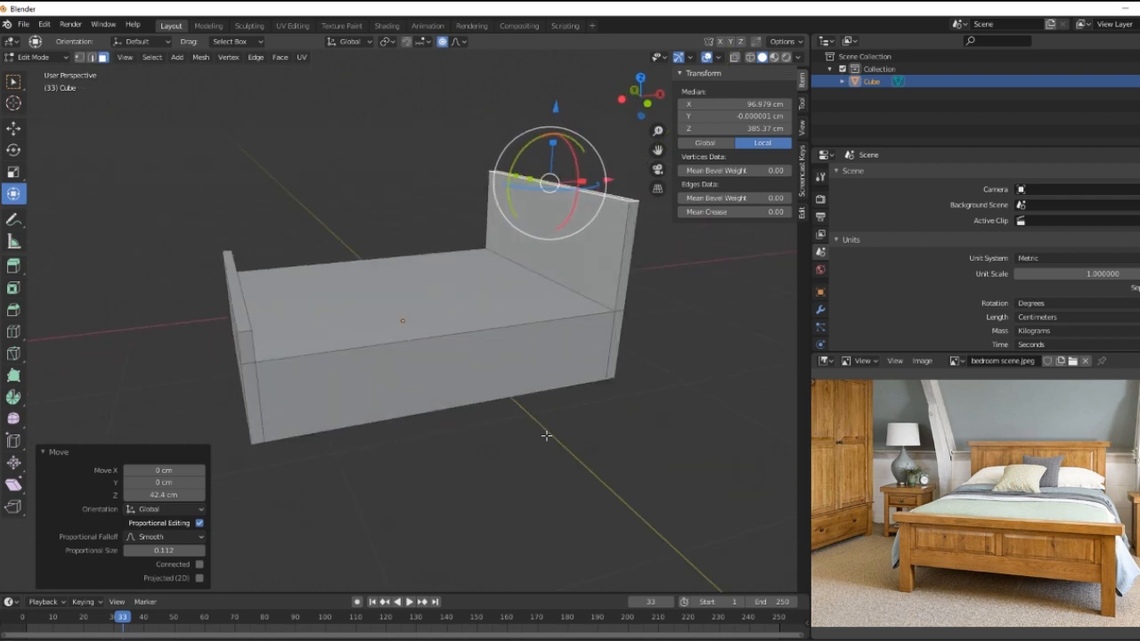
Step: Raise the footboard's top face to a local median Z of about 217.44 cm and return to Object Mode
right_click(246, 312)
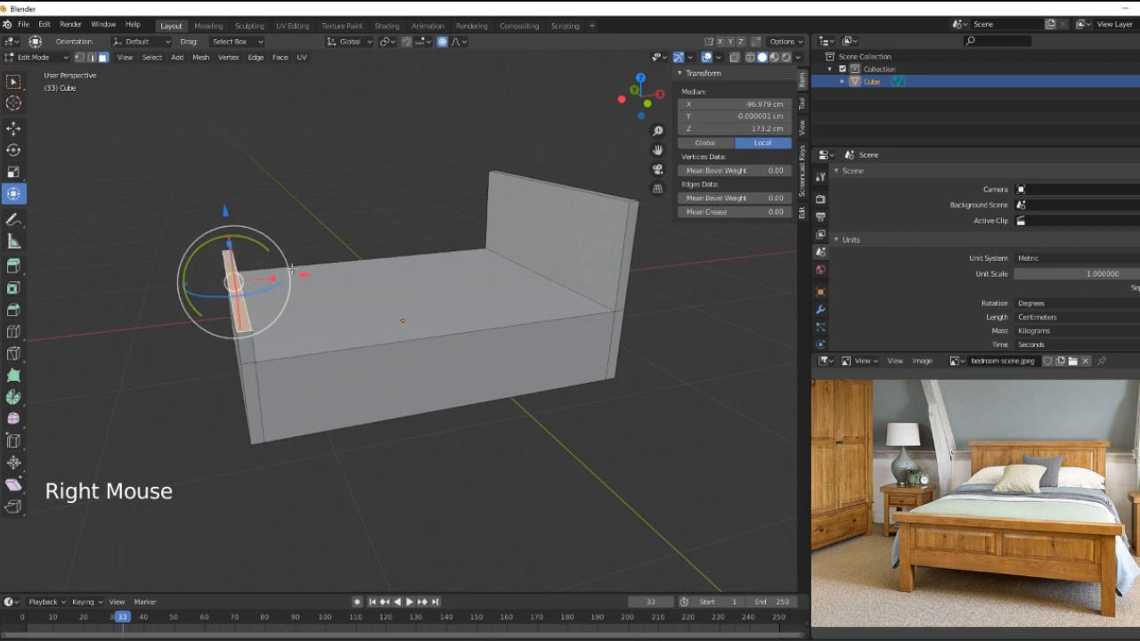
left_click_drag(223, 206, 225, 189)
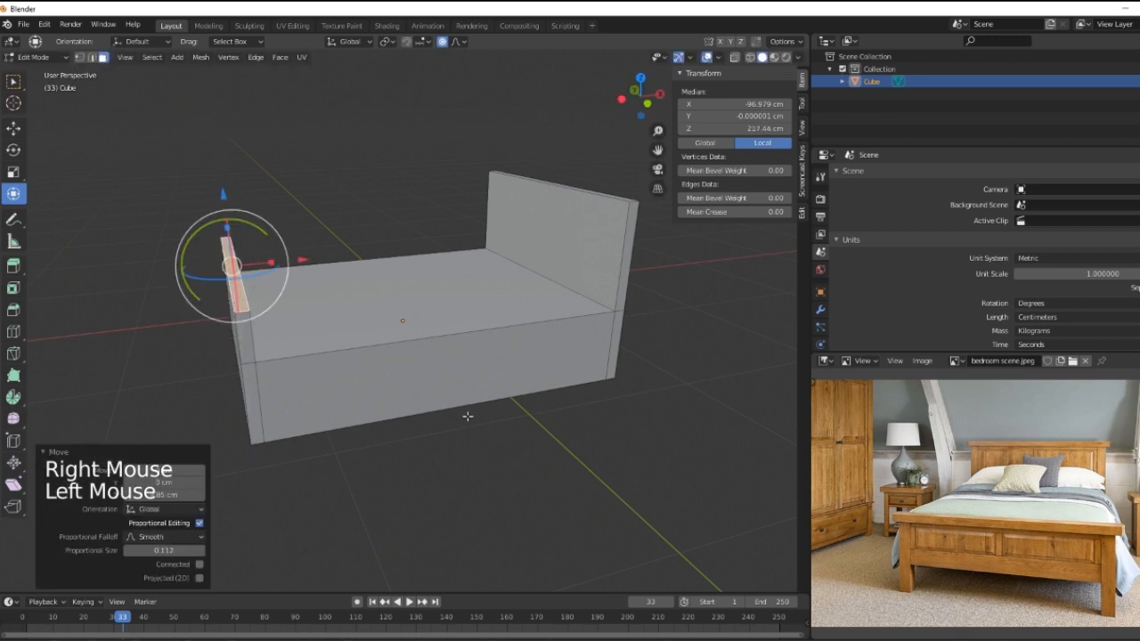
mouse_move(468, 417)
middle_mouse_down()
mouse_move(407, 402)
mouse_move(407, 389)
mouse_move(472, 408)
middle_mouse_up()
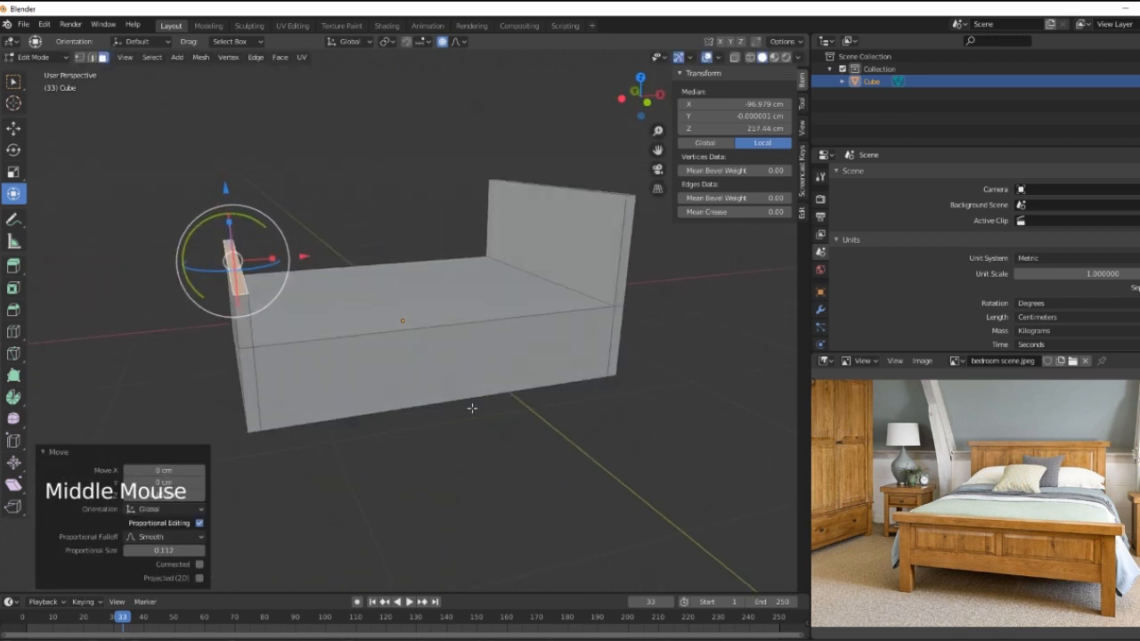
key("Tab")
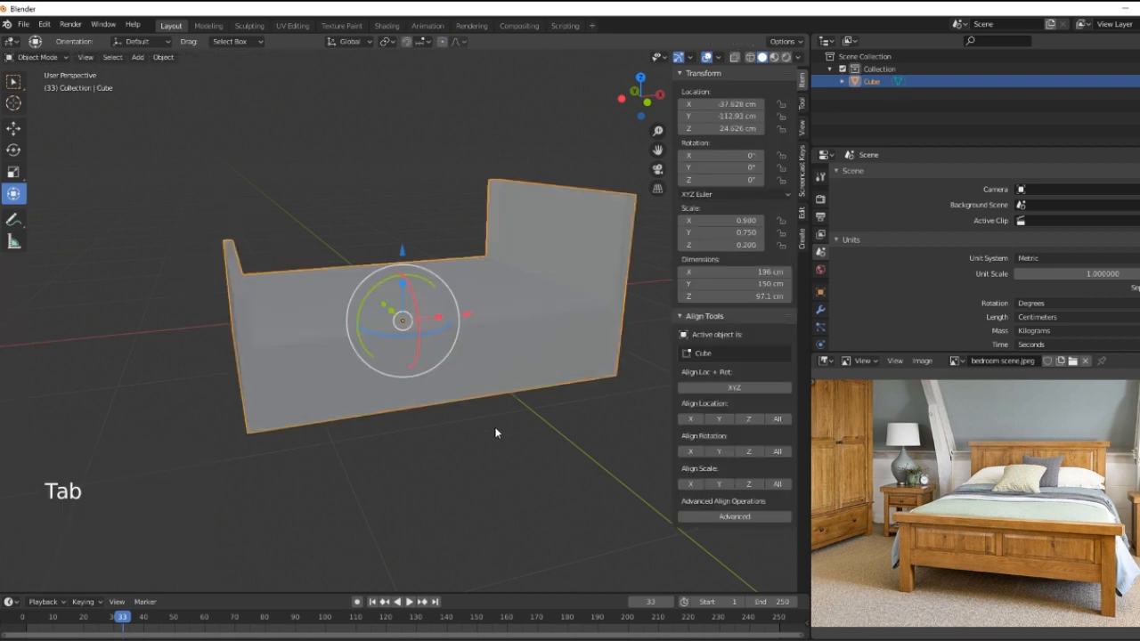
Step: Add a new cube mesh to the scene
key("shift+a")
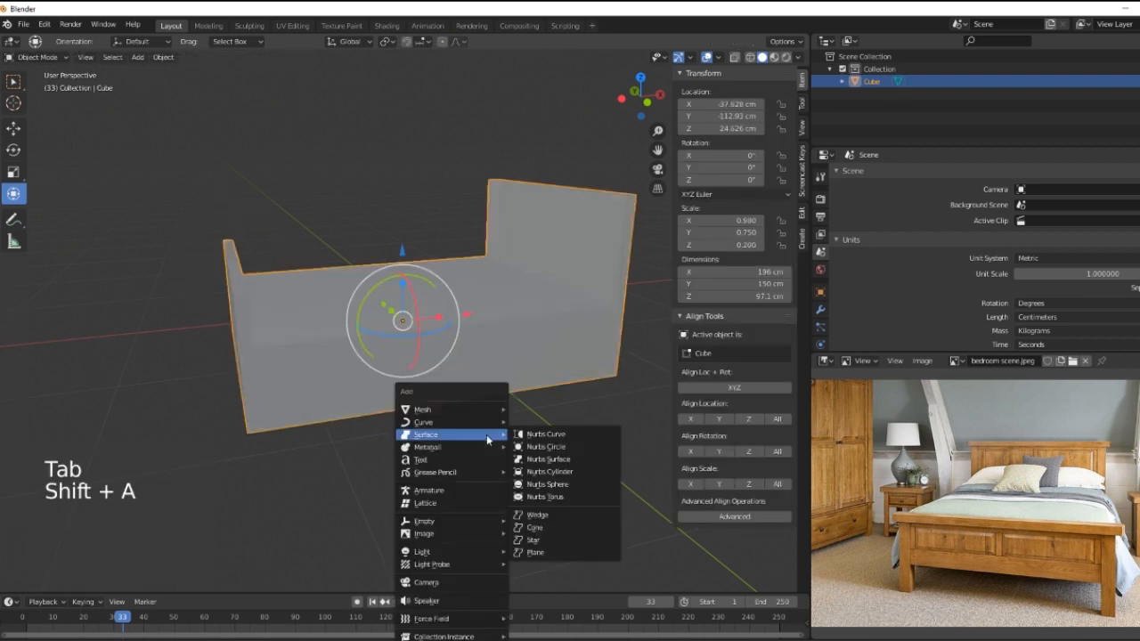
mouse_move(490, 409)
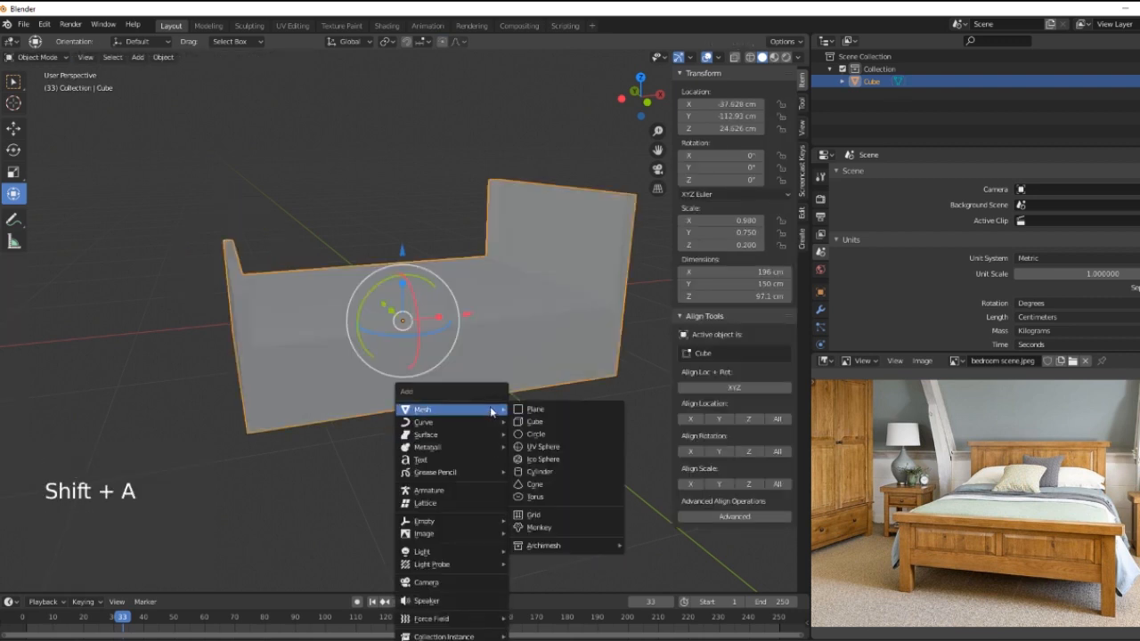
left_click(540, 422)
Step: Move the new cube about -1063 cm along X to the bed and scale it to about 0.87 along X
middle_click_drag(461, 457, 684, 227)
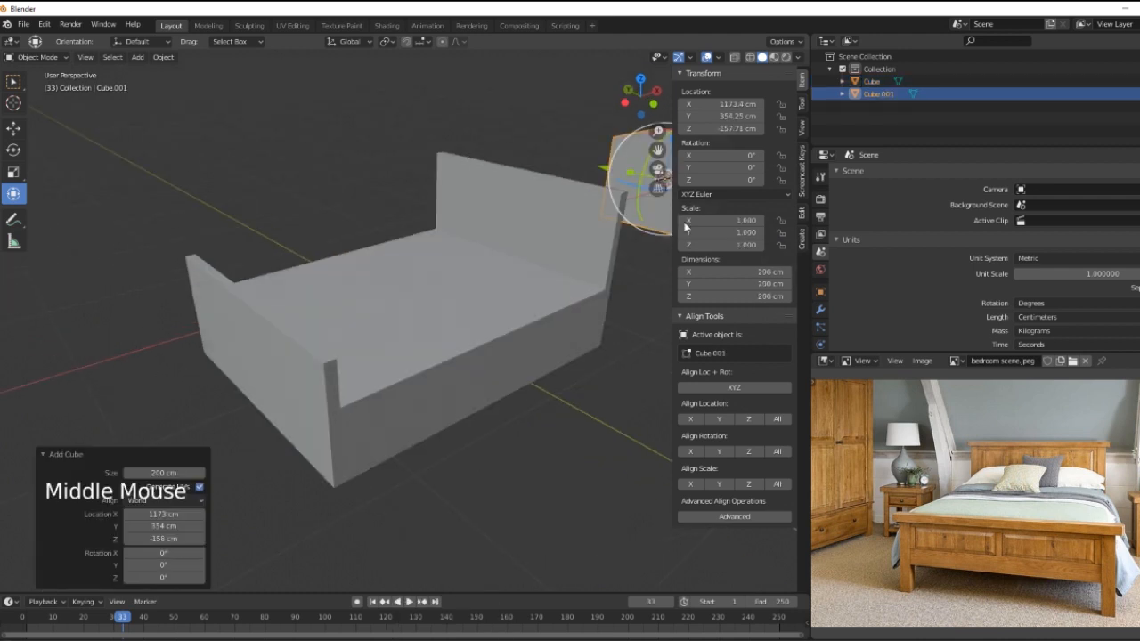
middle_click_drag(516, 440, 307, 392)
scroll(397, 411, "down", 10)
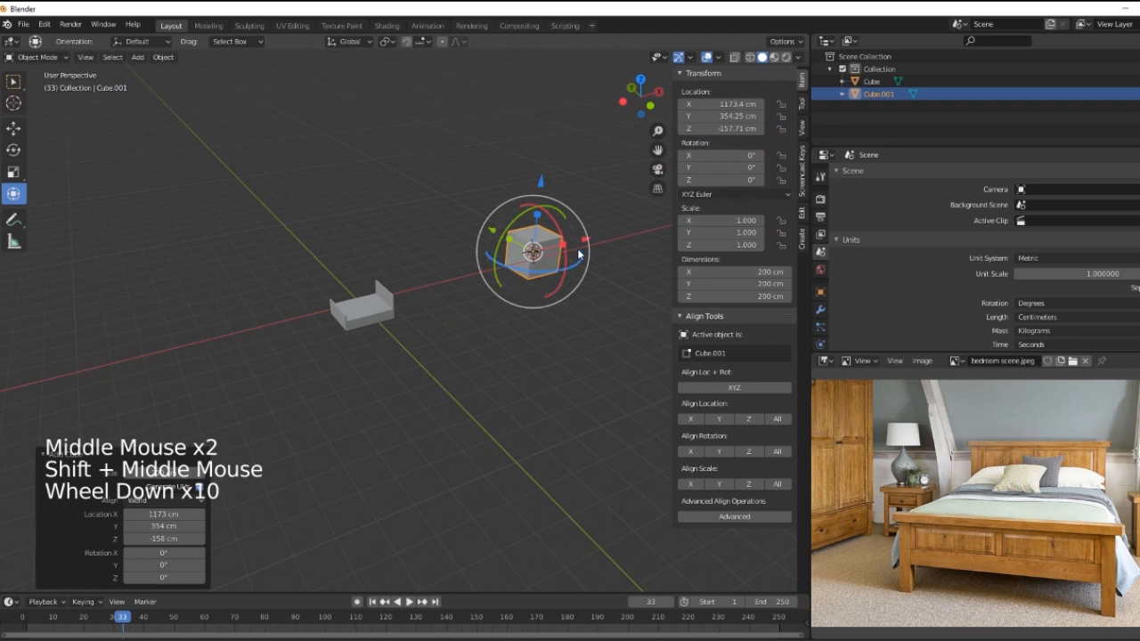
left_click(500, 281)
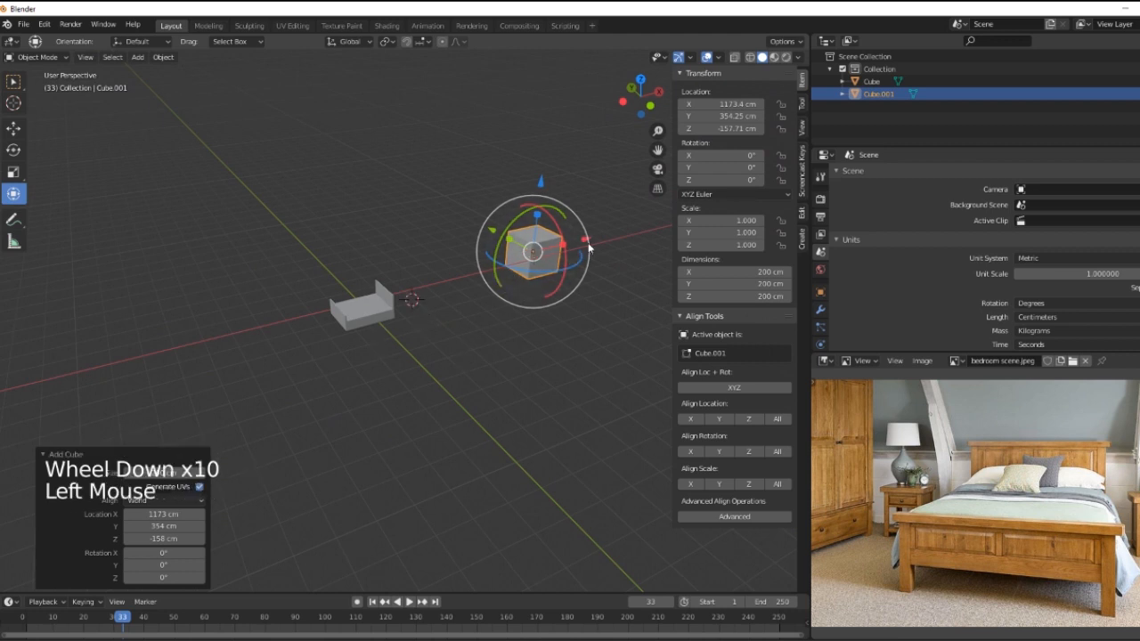
left_click_drag(586, 240, 410, 301)
scroll(464, 382, "up", 8)
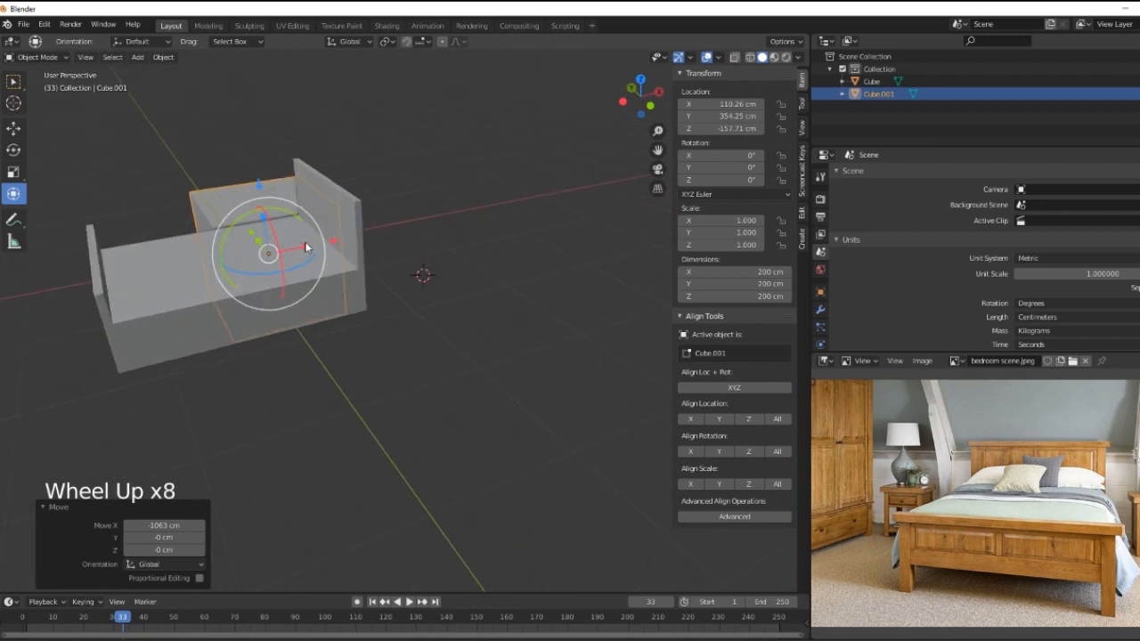
left_click_drag(305, 248, 301, 250)
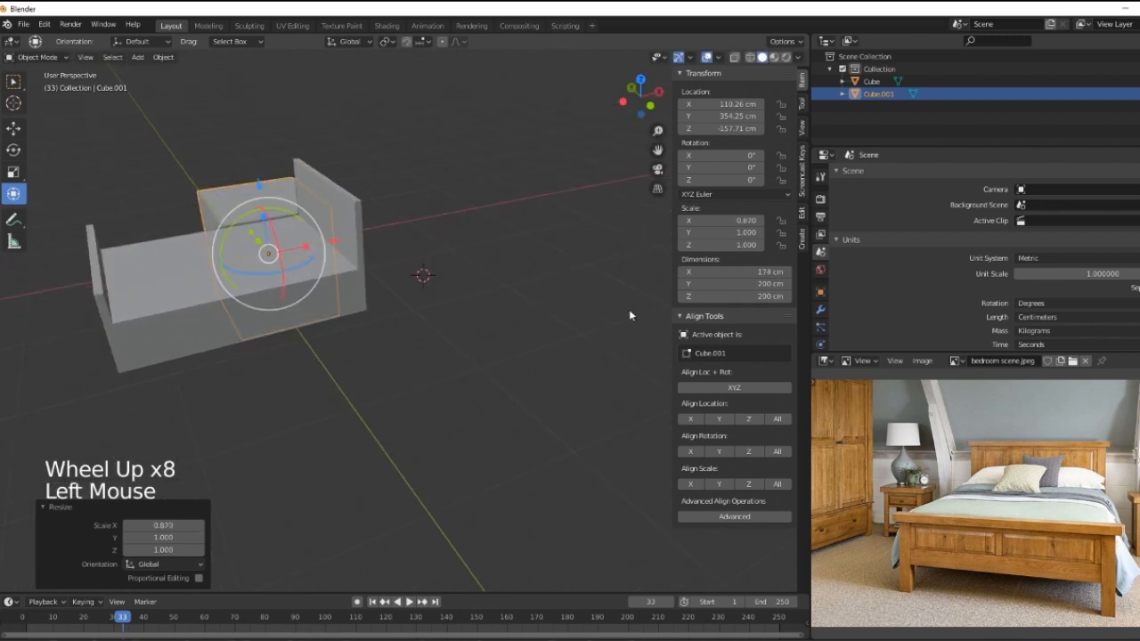
Step: Set the new cube's X dimension to 196 cm and move it along Y to about -197.13 cm, clear of the bed
double_click(759, 272)
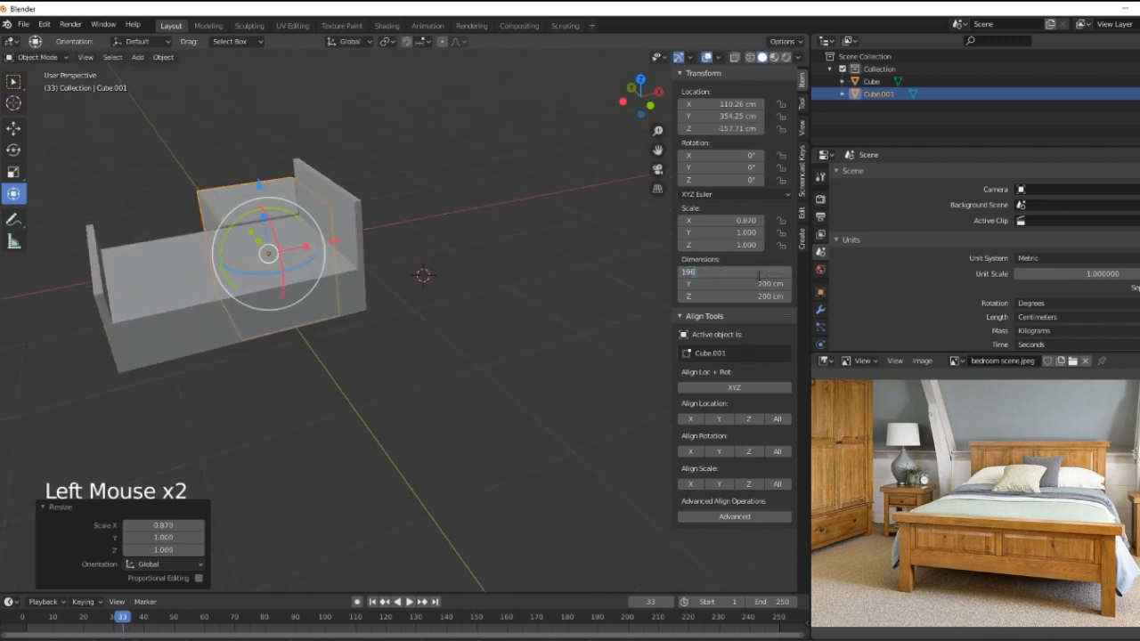
type("196")
key("Return")
middle_click_drag(466, 317, 445, 350)
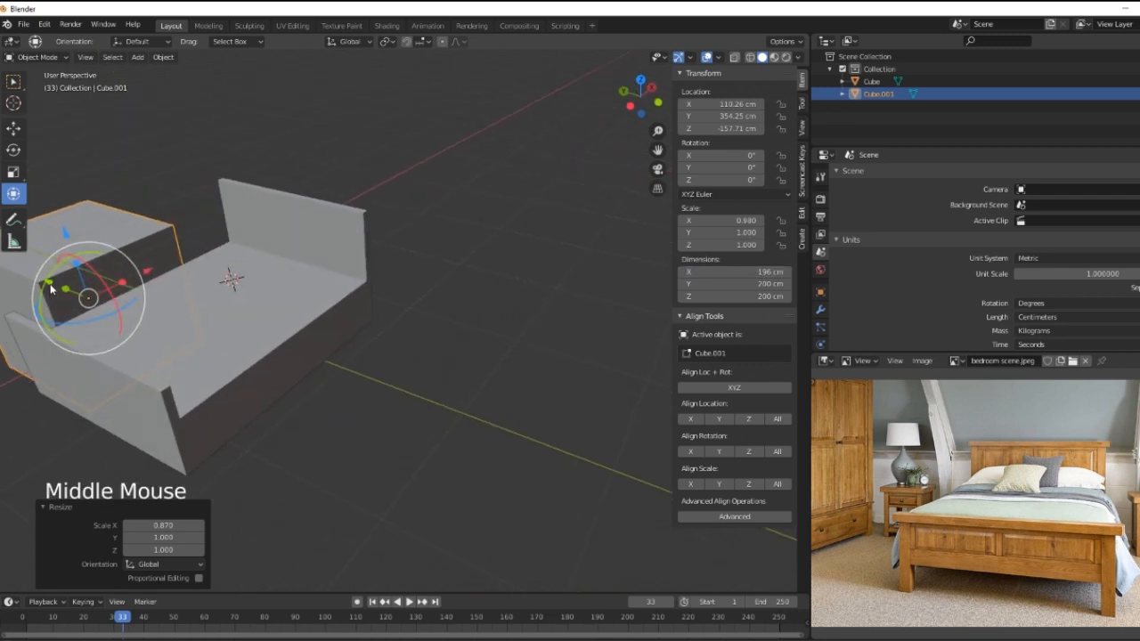
left_click_drag(54, 294, 401, 416)
Step: Set the cube's Y dimension to 150 cm and its Z dimension to 20 cm to form a mattress slab
left_click(739, 284)
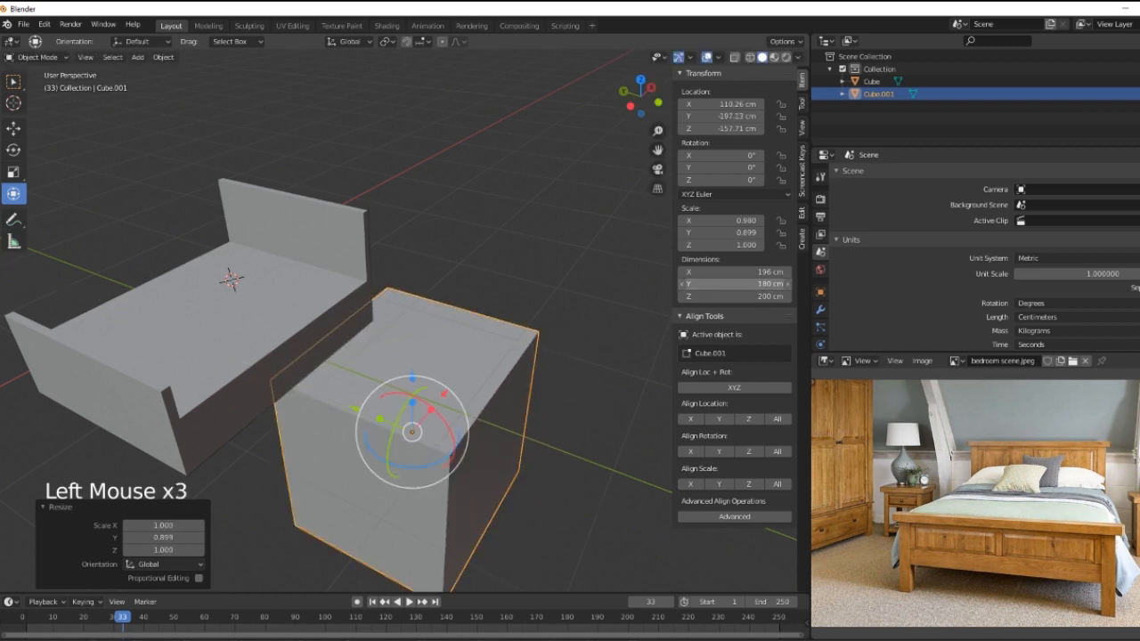
type("150")
key("Return")
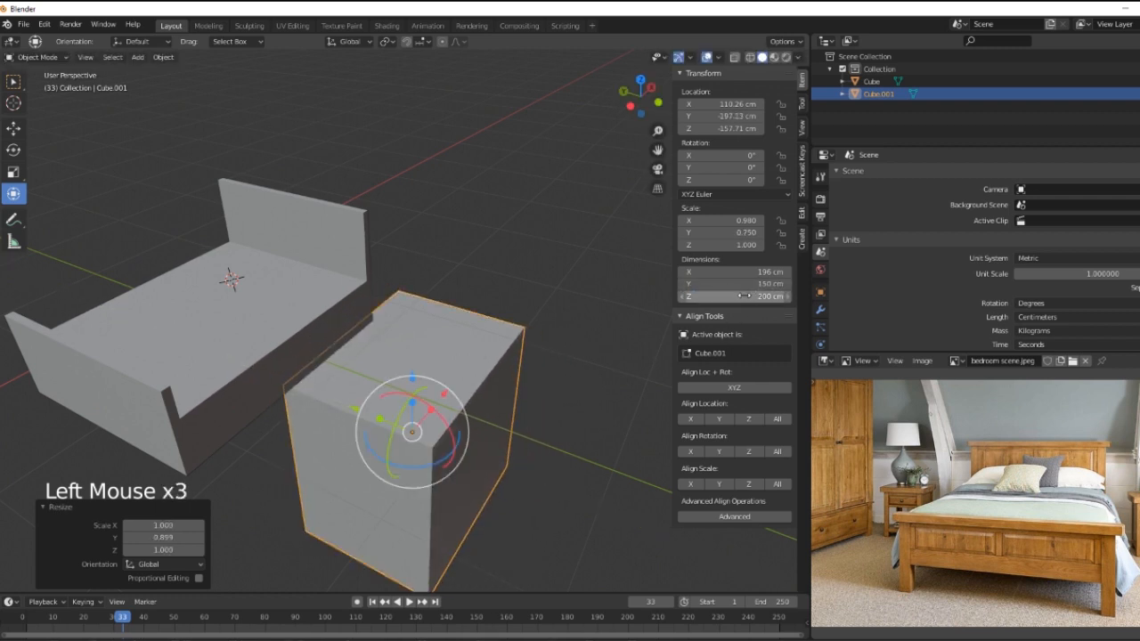
left_click(744, 295)
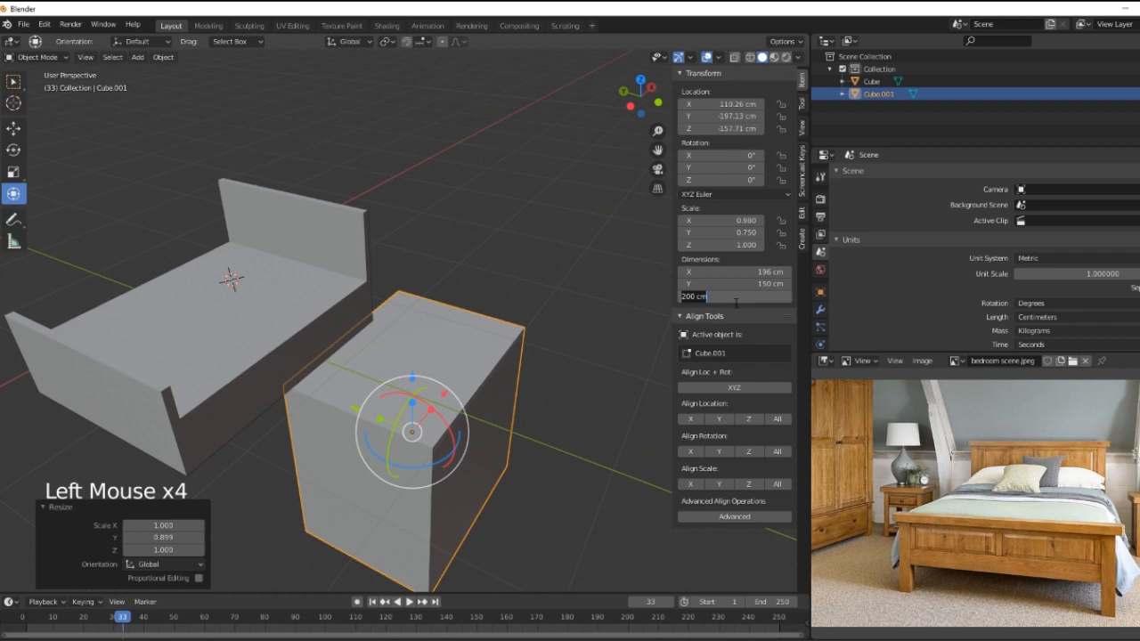
type("20")
key("Return")
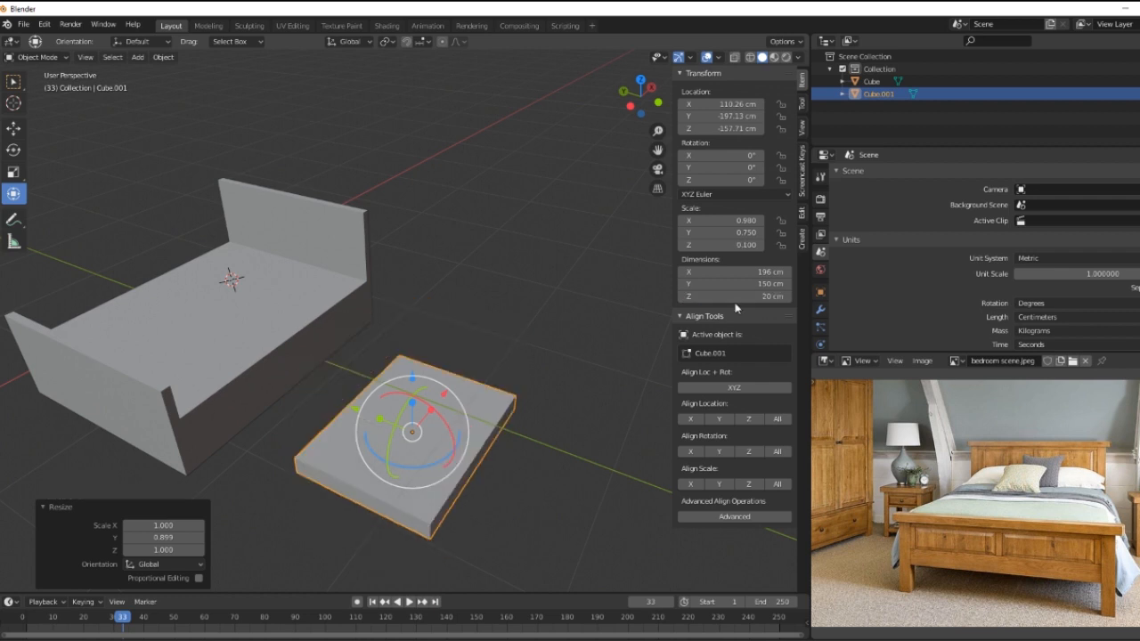
Step: Raise the mattress slab about 220 cm along Z and shift it about -148 cm along X alongside the bed
middle_click_drag(532, 407, 428, 399)
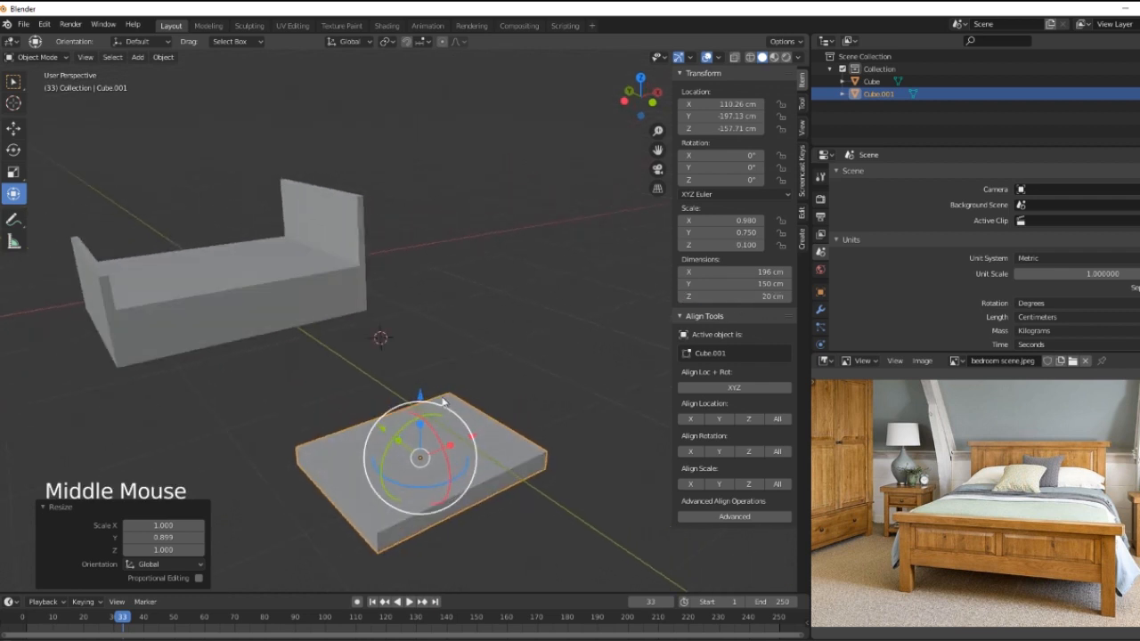
left_click_drag(421, 395, 421, 179)
middle_click_drag(445, 294, 417, 362)
left_click_drag(501, 244, 306, 270)
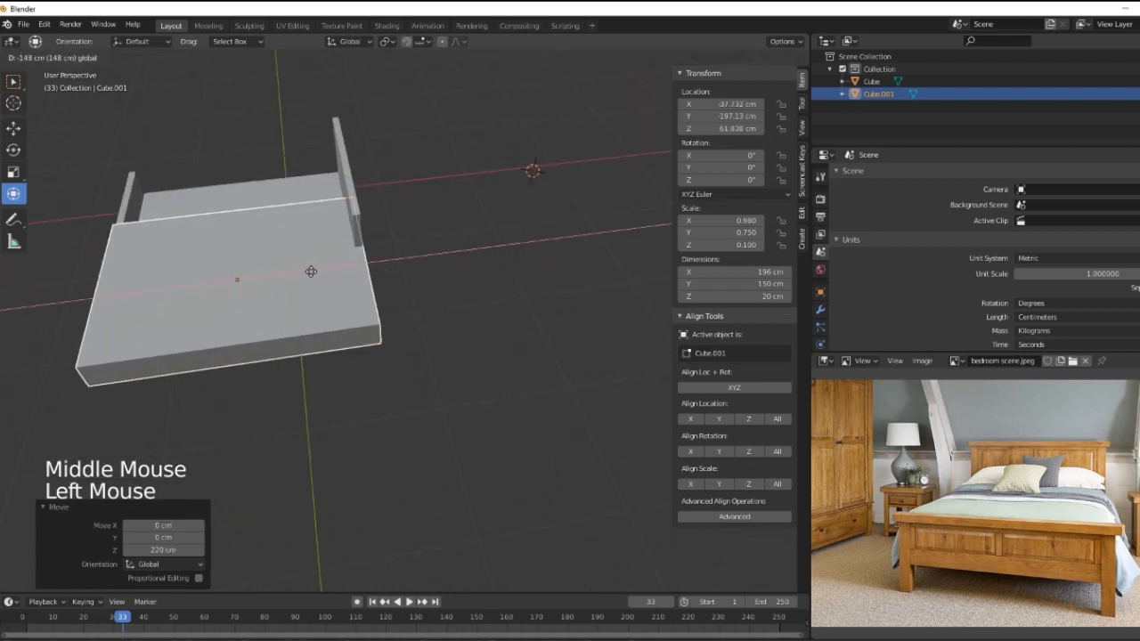
Step: Set the mattress slab's X dimension to 186 cm
middle_click_drag(305, 270, 460, 402)
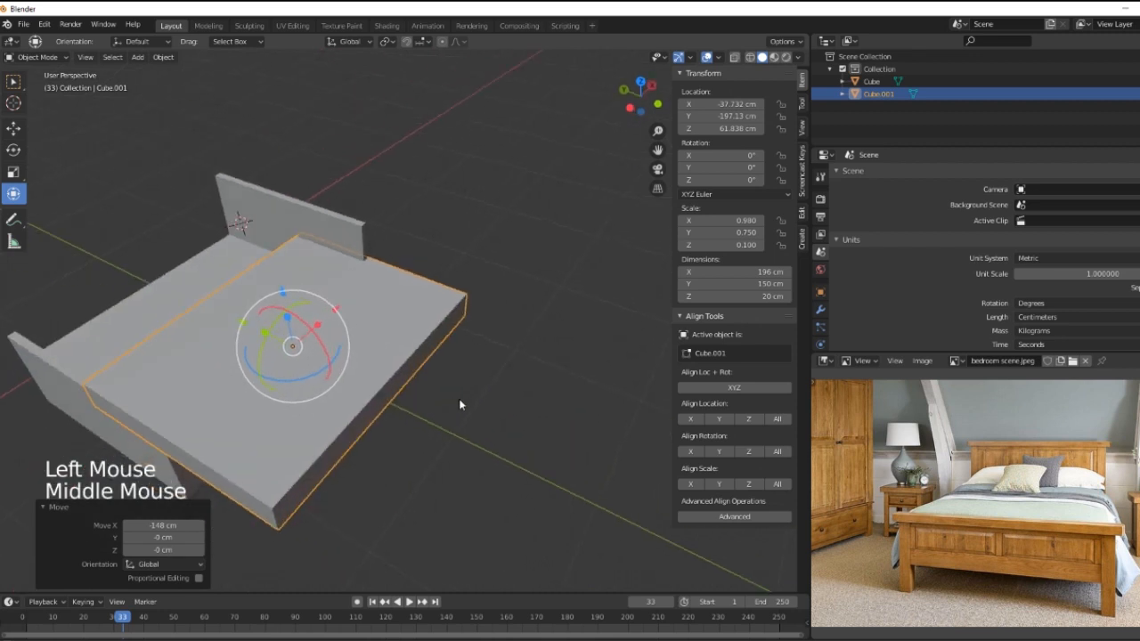
left_click(773, 271)
type("18")
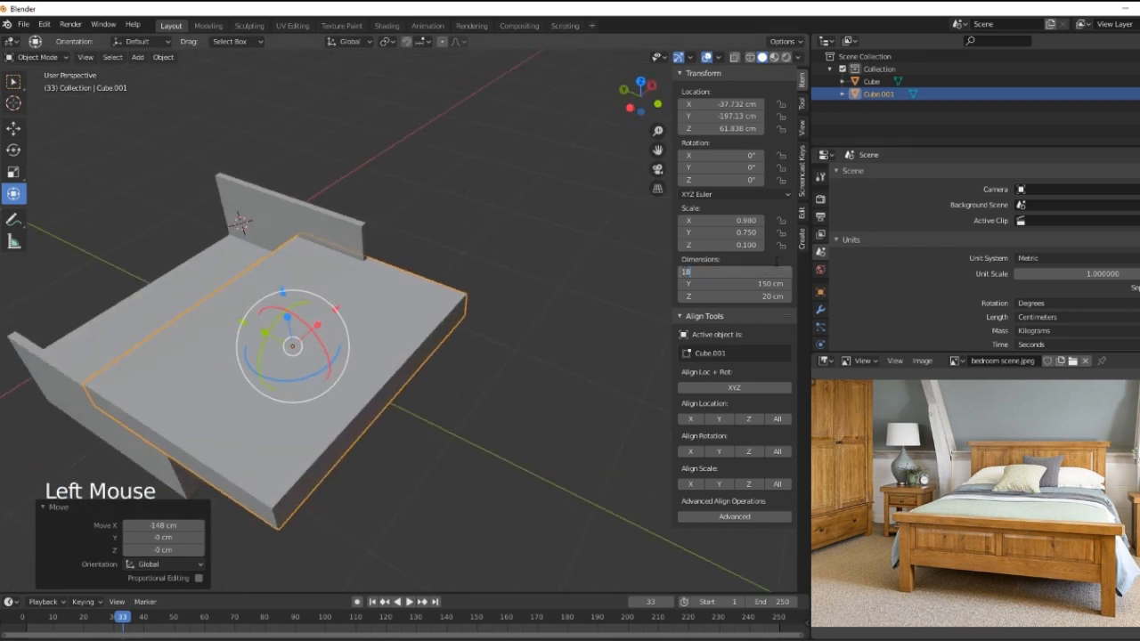
type("6")
key("Return")
Step: Shorten the mattress slab to an X dimension of 180 cm
middle_click_drag(522, 371, 449, 384)
left_click(769, 272)
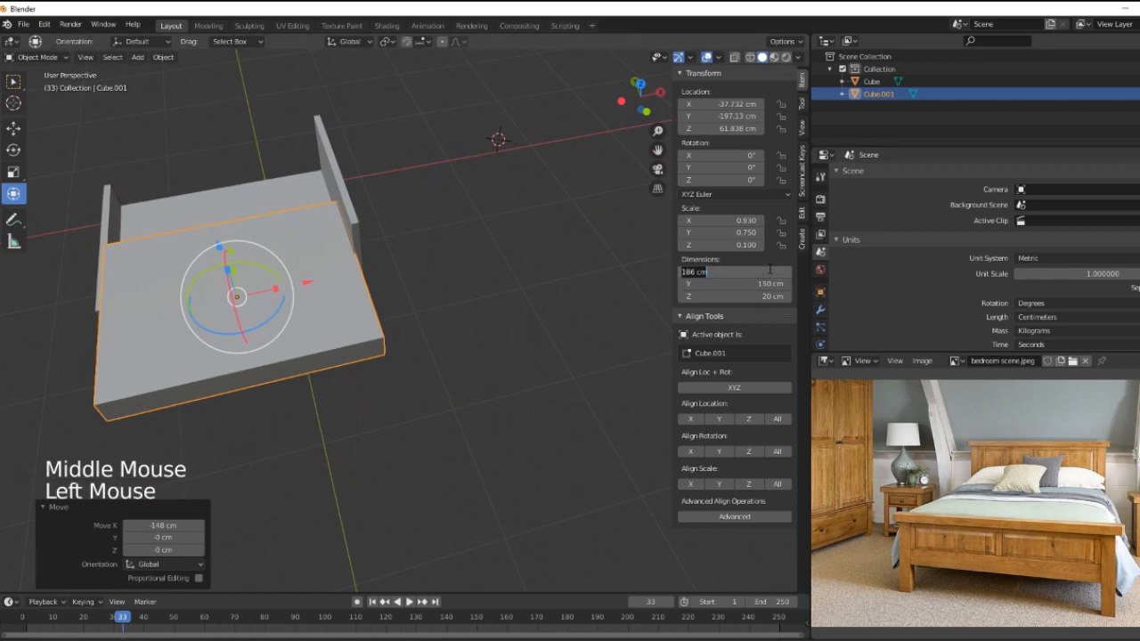
type("180")
key("Return")
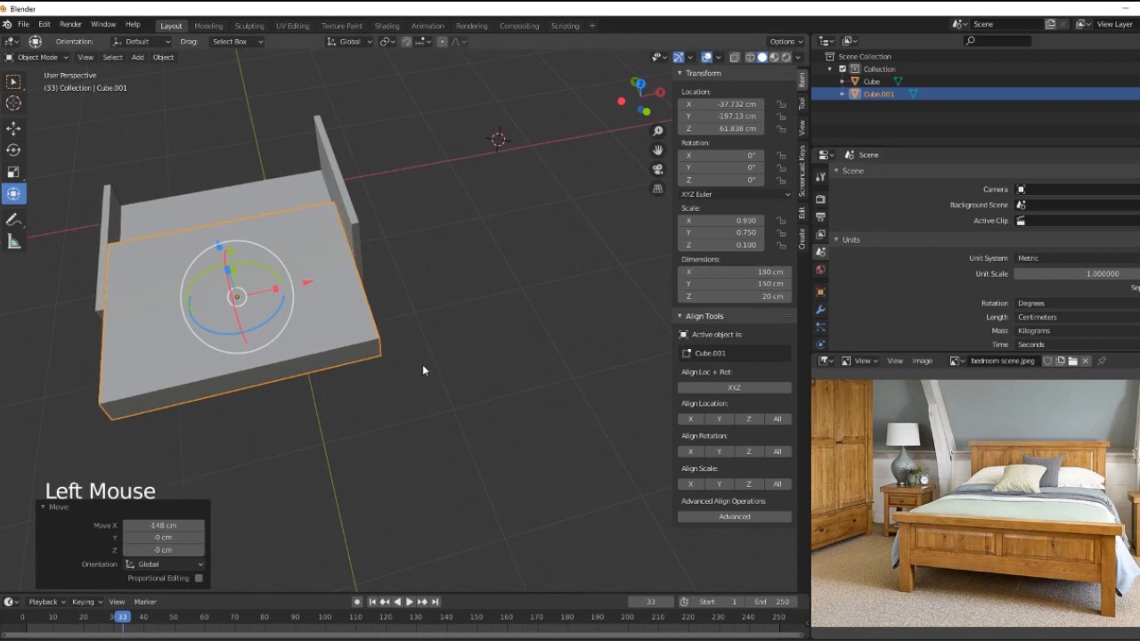
Step: Seat the mattress between headboard and footboard by moving it to about -114.11 cm in Y and 54.275 cm in Z
middle_click_drag(424, 371, 540, 328)
left_click_drag(312, 303, 168, 291)
middle_click_drag(393, 327, 278, 223)
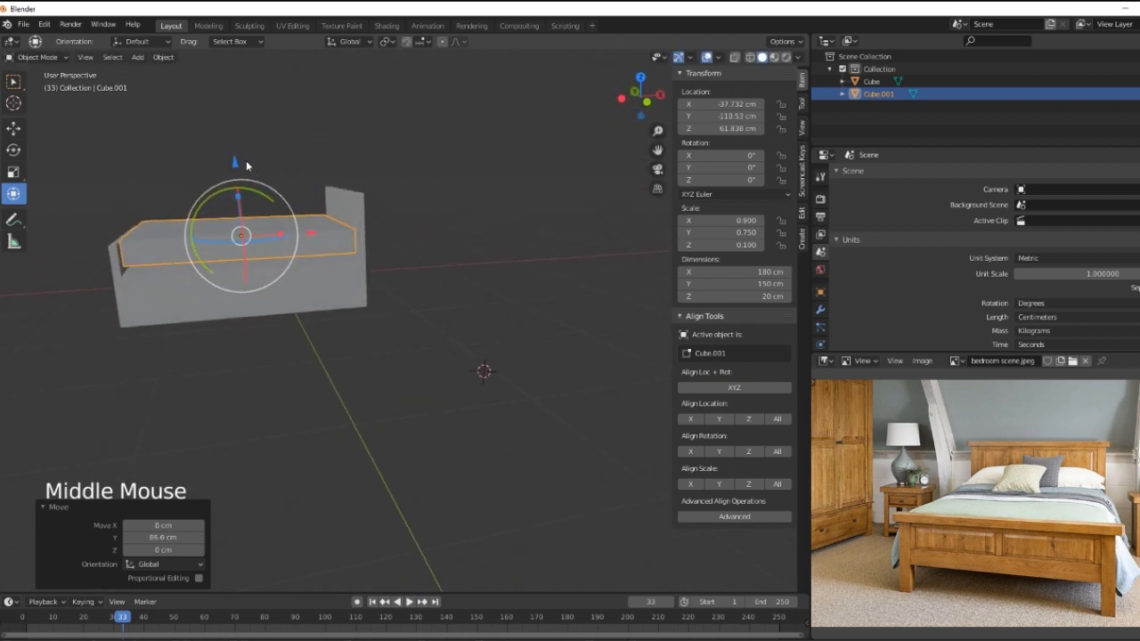
left_click_drag(236, 162, 241, 168)
middle_click_drag(272, 276, 429, 294)
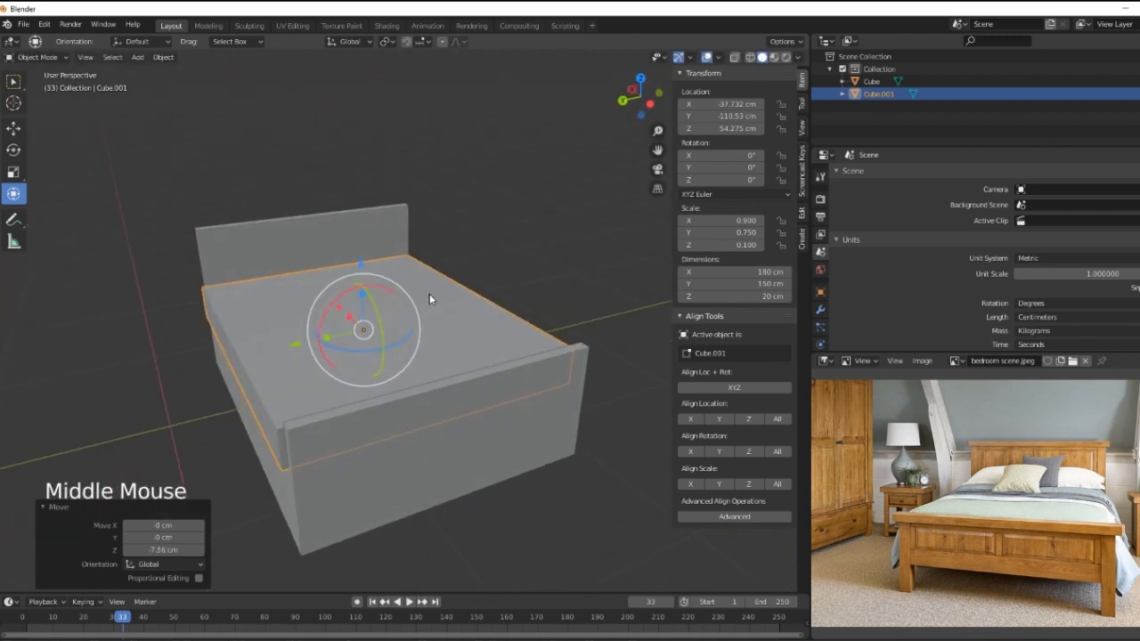
left_click_drag(296, 345, 290, 342)
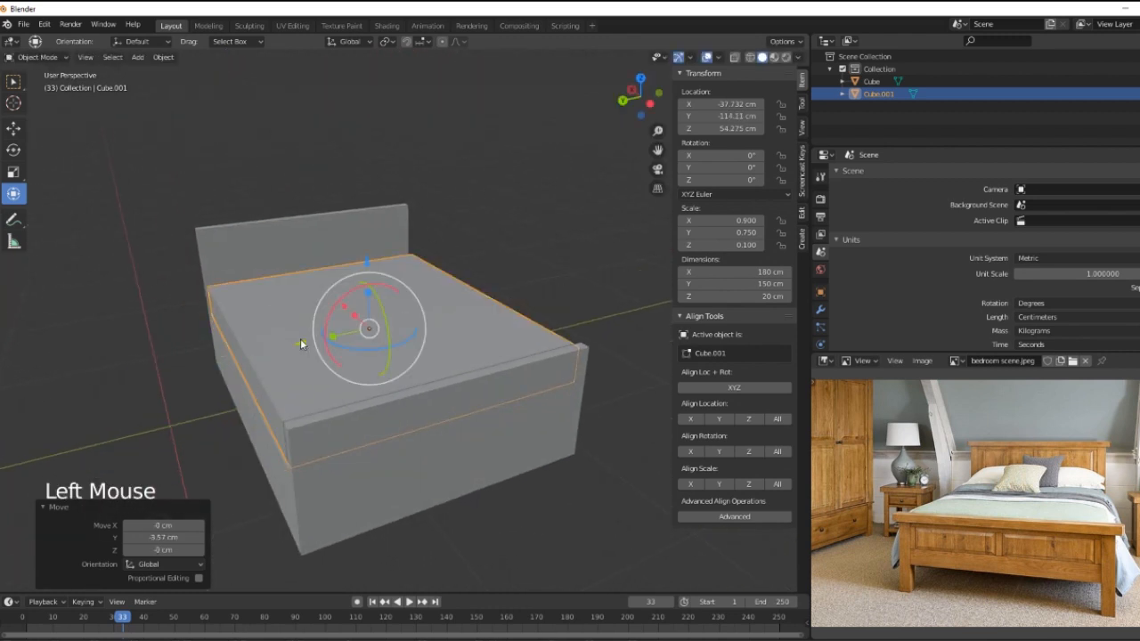
Step: Apply the mattress's scale and add a Bevel modifier to it
key("ctrl+a")
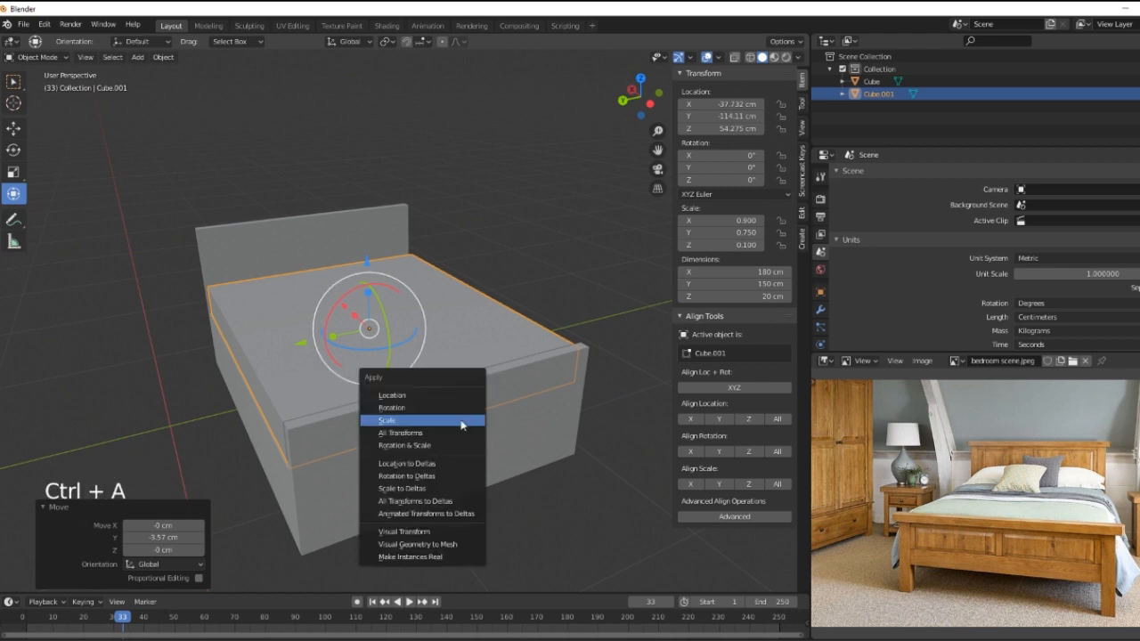
left_click(446, 426)
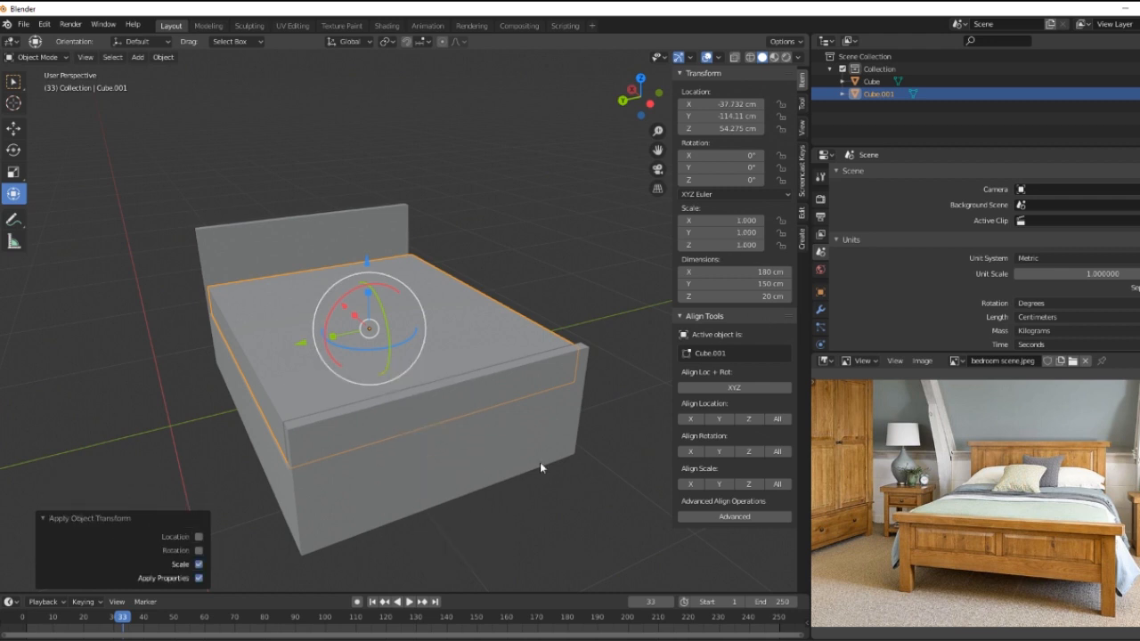
left_click(821, 311)
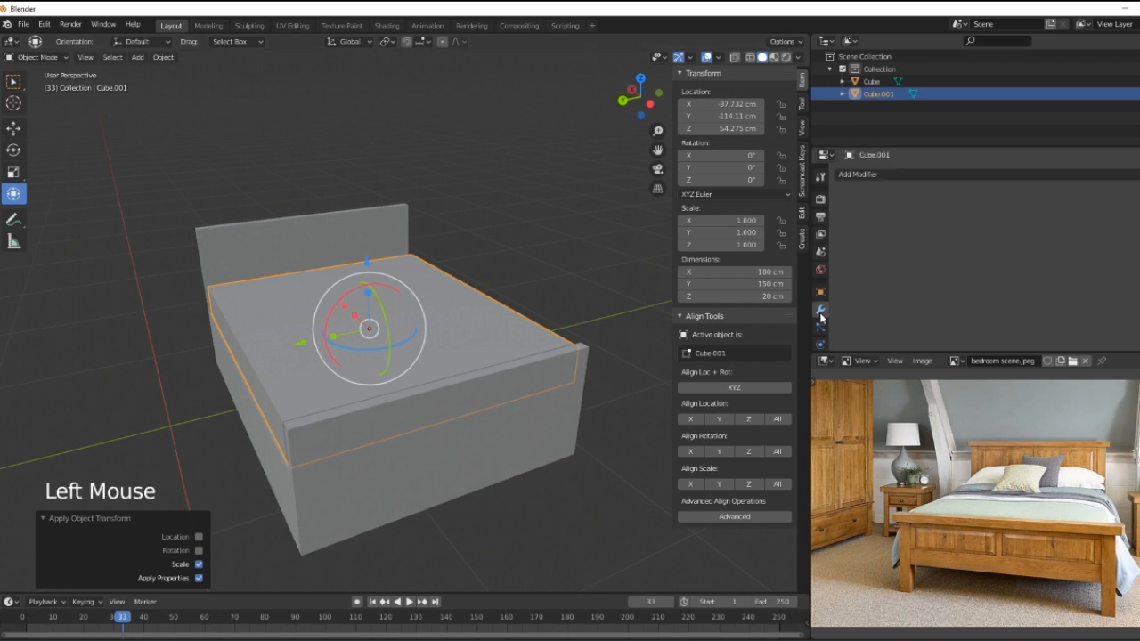
left_click(892, 178)
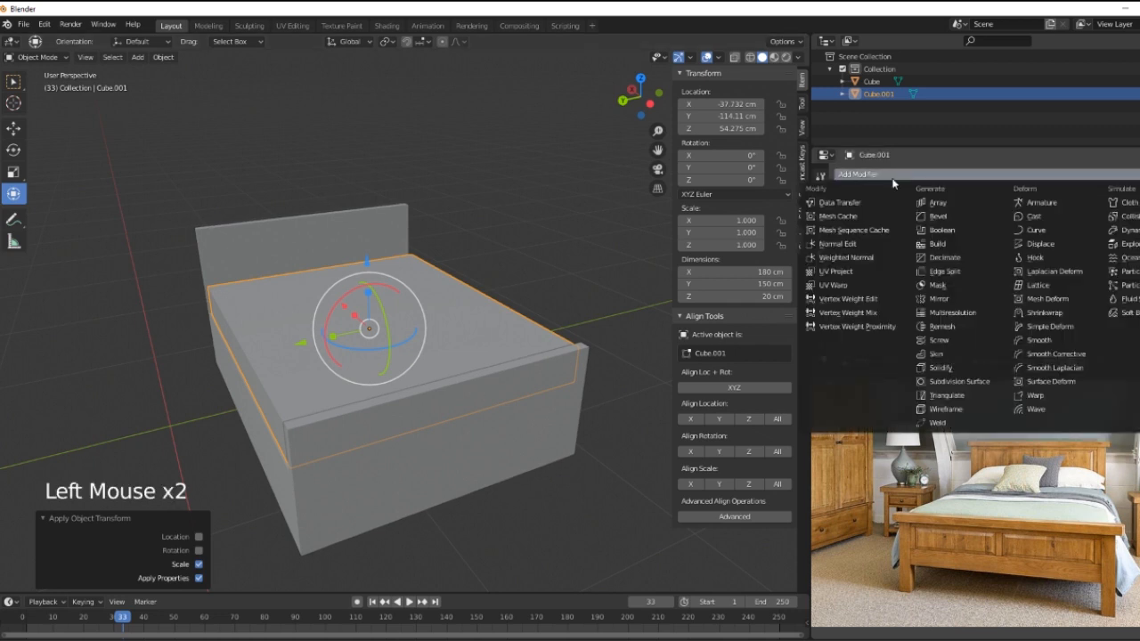
left_click(935, 216)
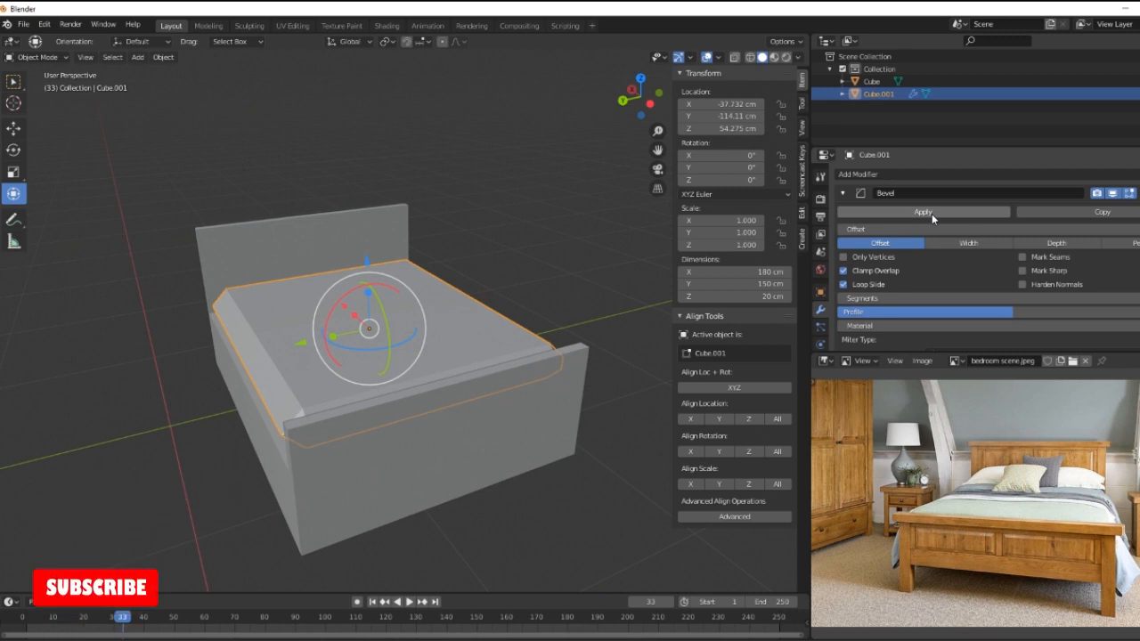
Step: Enlarge the modifier settings area and increase the Bevel segments to round off the mattress edges
middle_click_drag(491, 499, 521, 484)
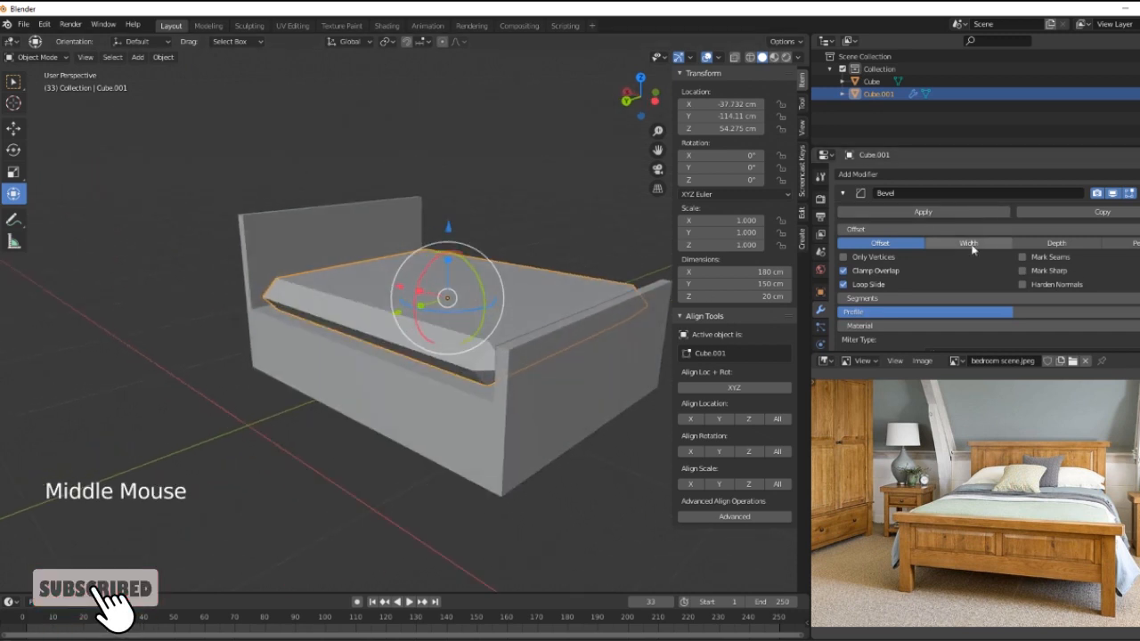
left_click_drag(942, 352, 991, 483)
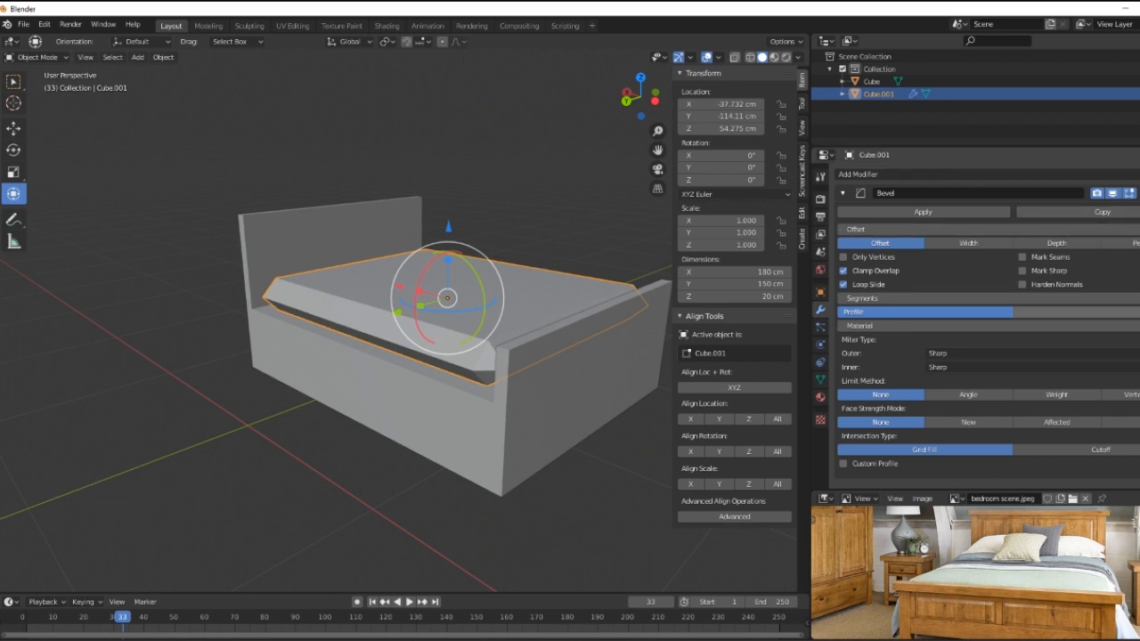
left_click(1139, 299)
left_click(1139, 298)
left_click(1139, 298)
left_click(1139, 298)
left_click(1139, 298)
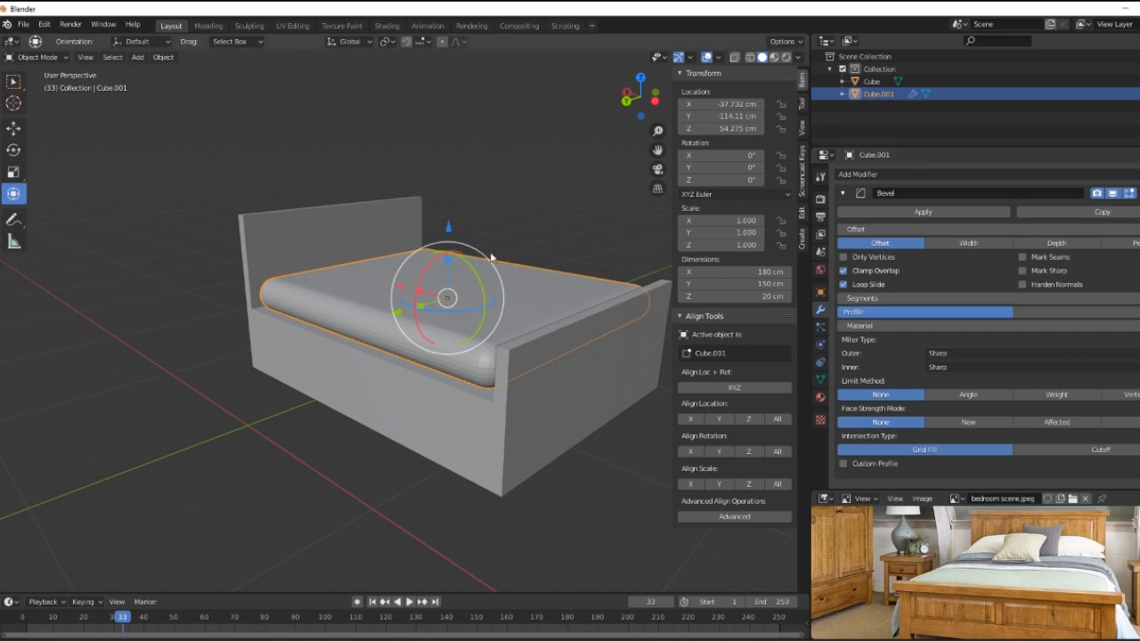
Step: Thicken the mattress along Z to about 24.7 cm and frame it in the view
left_click_drag(449, 264, 447, 229)
middle_click_drag(555, 453, 430, 432)
key("KP_Enter")
key("KP_Decimal")
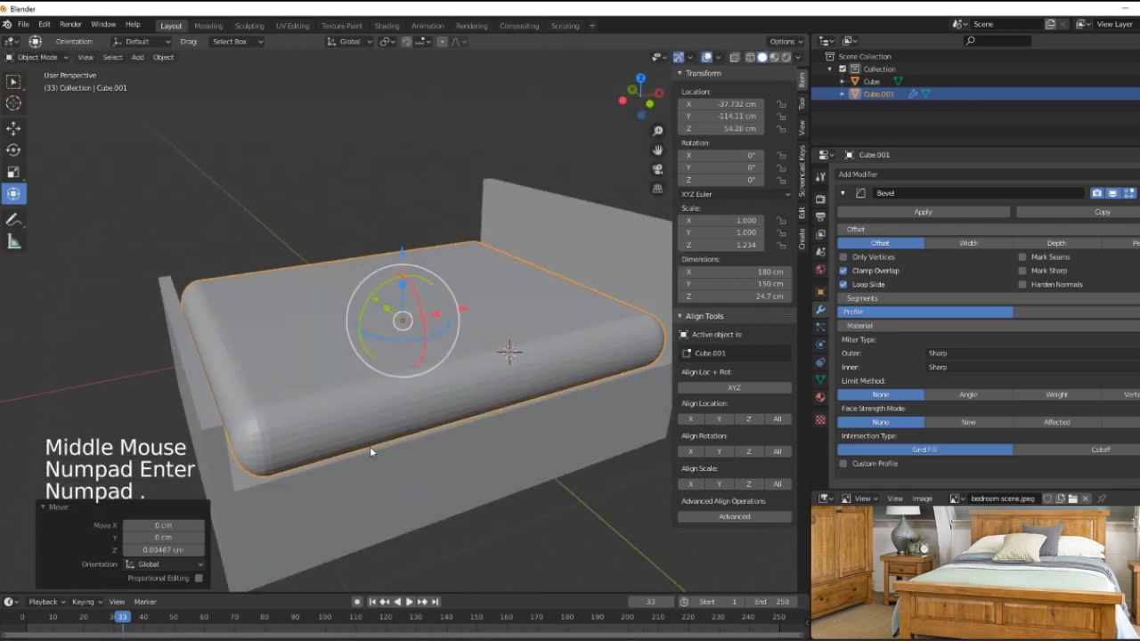
Step: Shade the mattress smooth and slightly reduce its Bevel offset
key("w")
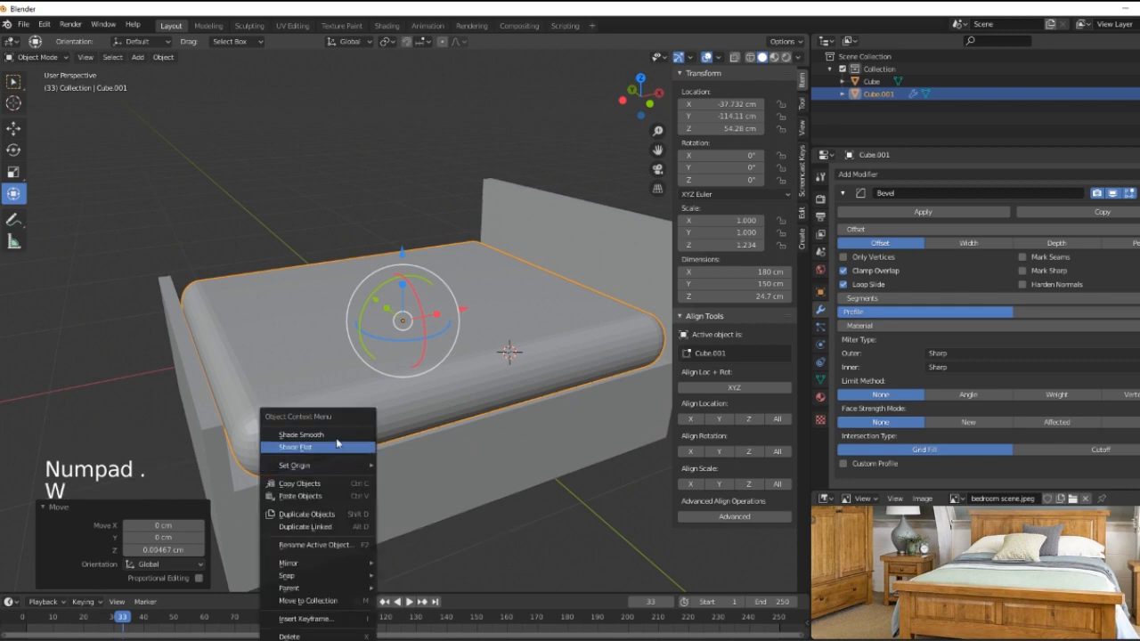
left_click(331, 435)
mouse_move(306, 478)
middle_mouse_down()
mouse_move(501, 466)
mouse_move(593, 475)
middle_mouse_up()
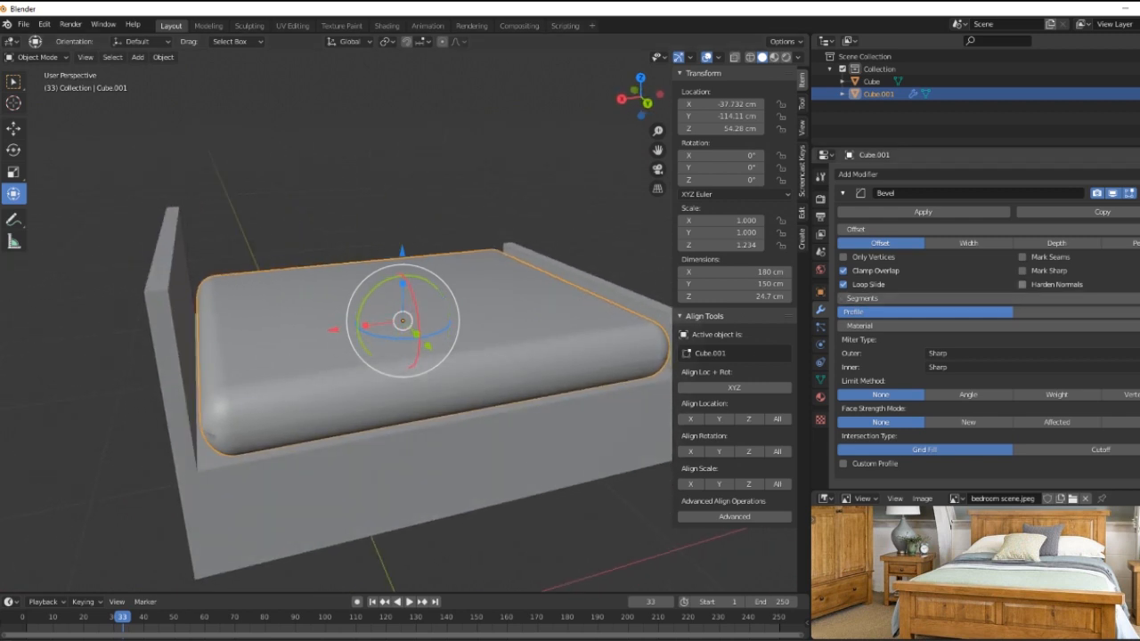
mouse_move(1023, 230)
left_mouse_down()
mouse_move(996, 230)
mouse_move(1019, 230)
left_mouse_up()
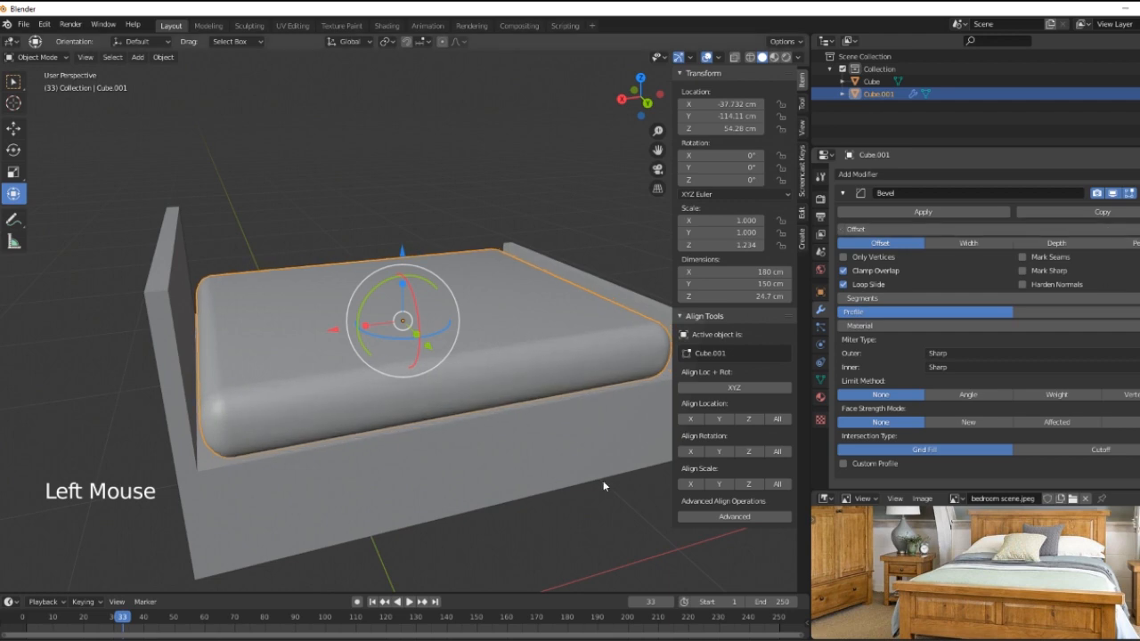
Step: Scale the mattress by about 1.143 along Z to 28.2 cm and raise it about 2.65 cm
middle_click_drag(586, 462, 554, 427)
middle_click_drag(538, 474, 487, 453)
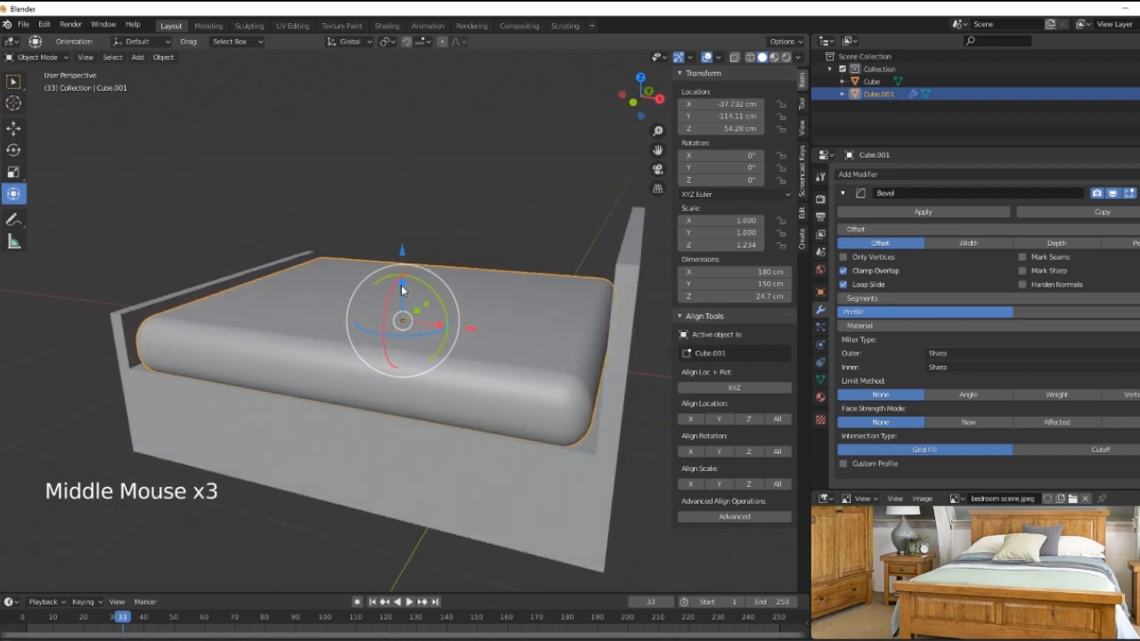
left_click_drag(401, 289, 403, 276)
middle_click_drag(459, 410, 420, 297)
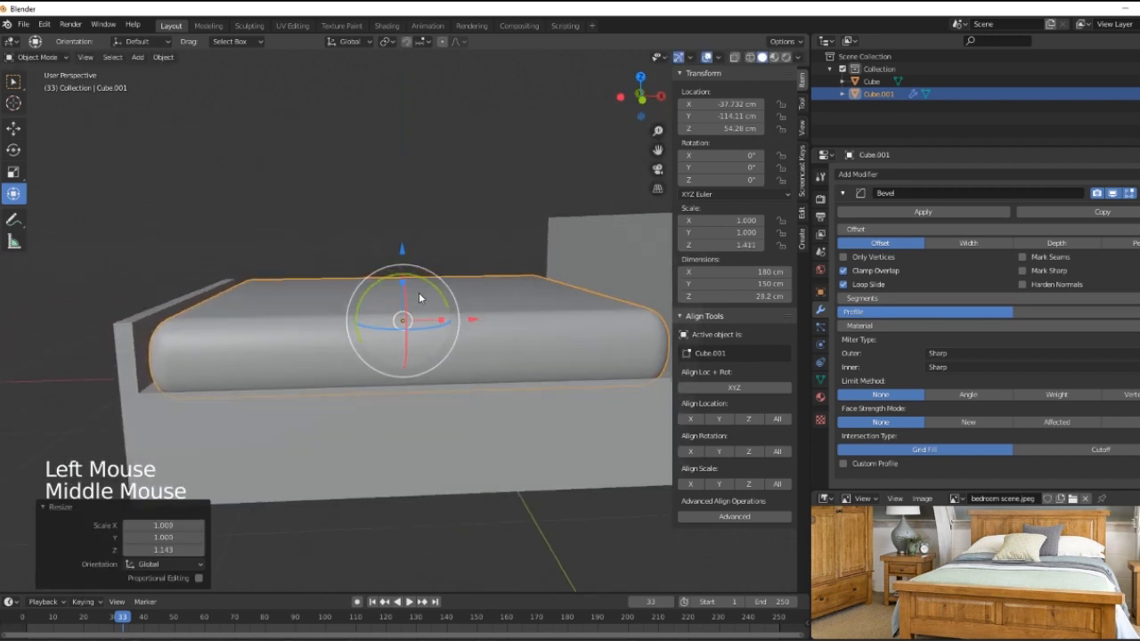
left_click_drag(402, 257, 402, 251)
Step: Scale the mattress by about 1.029 along X to 185 cm so it fills the frame's length
middle_click_drag(422, 342, 452, 379)
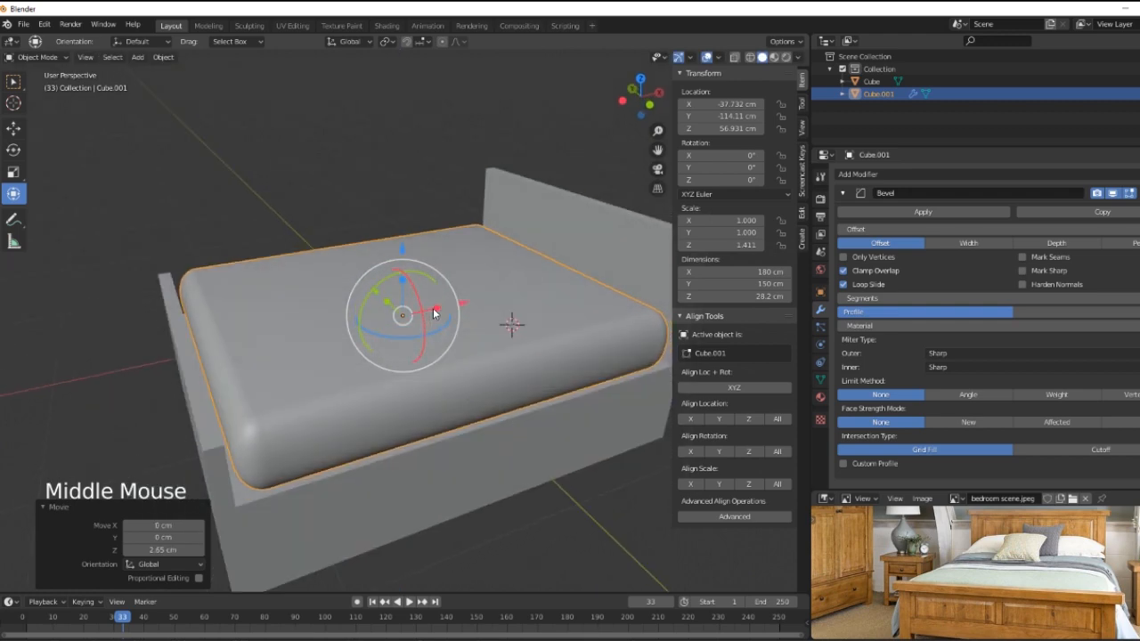
left_click_drag(434, 314, 433, 328)
middle_click_drag(433, 328, 400, 427)
scroll(400, 427, "down", 3)
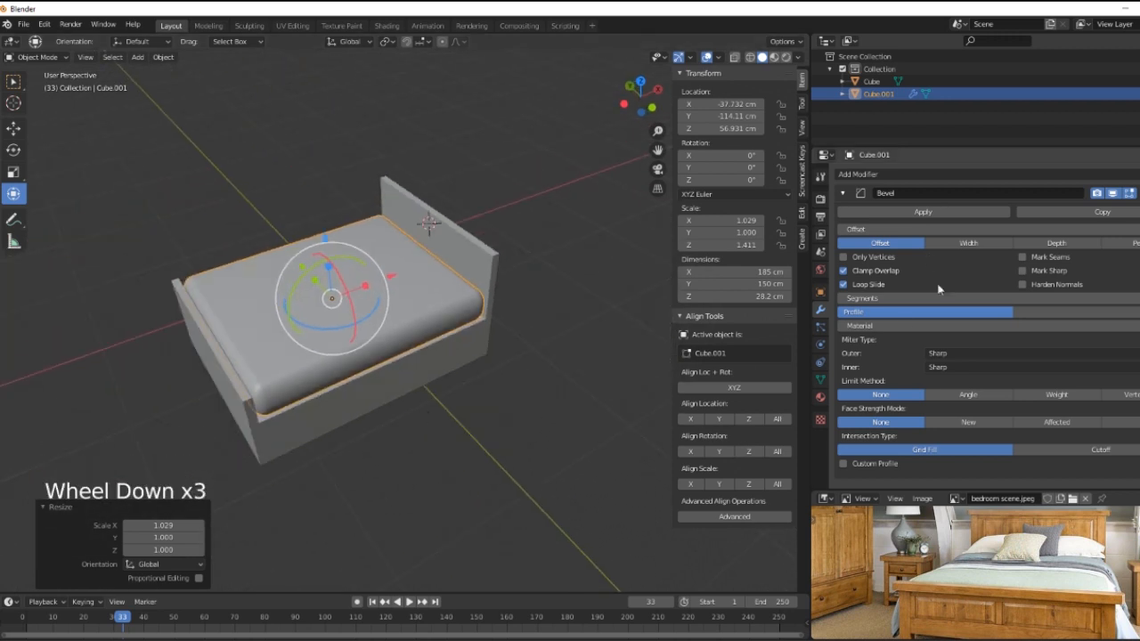
Step: Apply the Bevel modifier to the mattress and open its particle settings
left_click(940, 213)
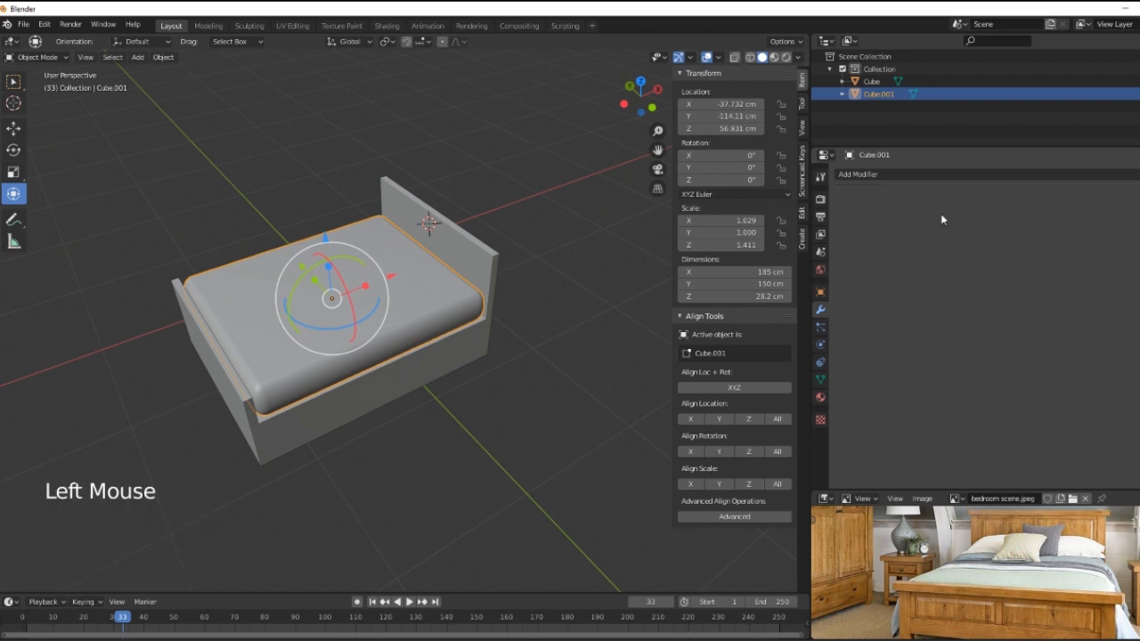
left_click(950, 175)
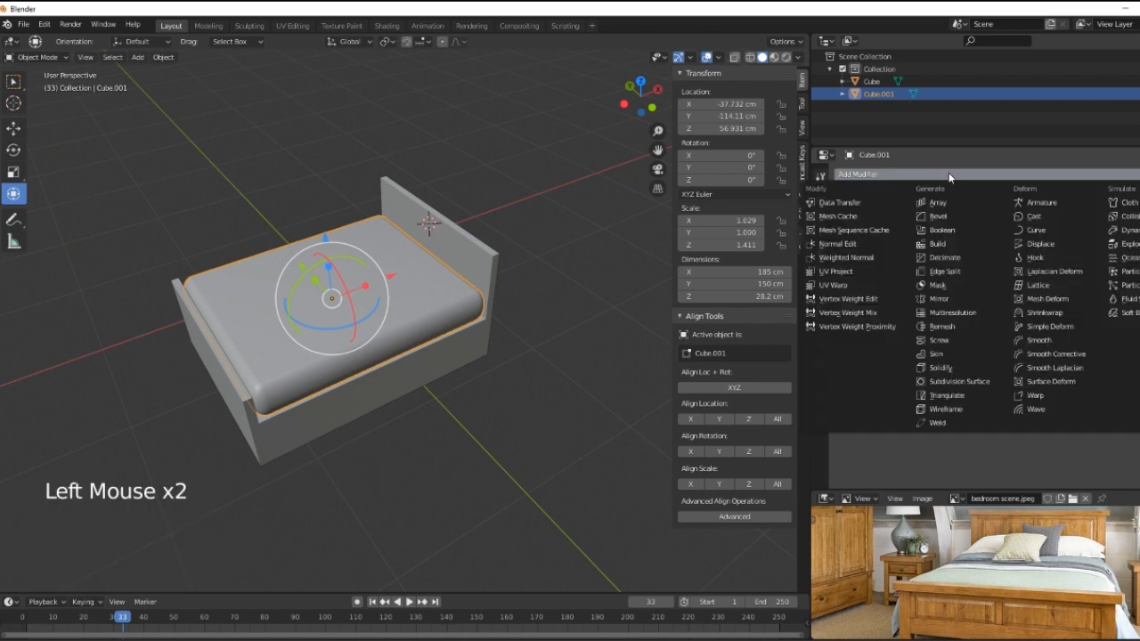
left_click(548, 425)
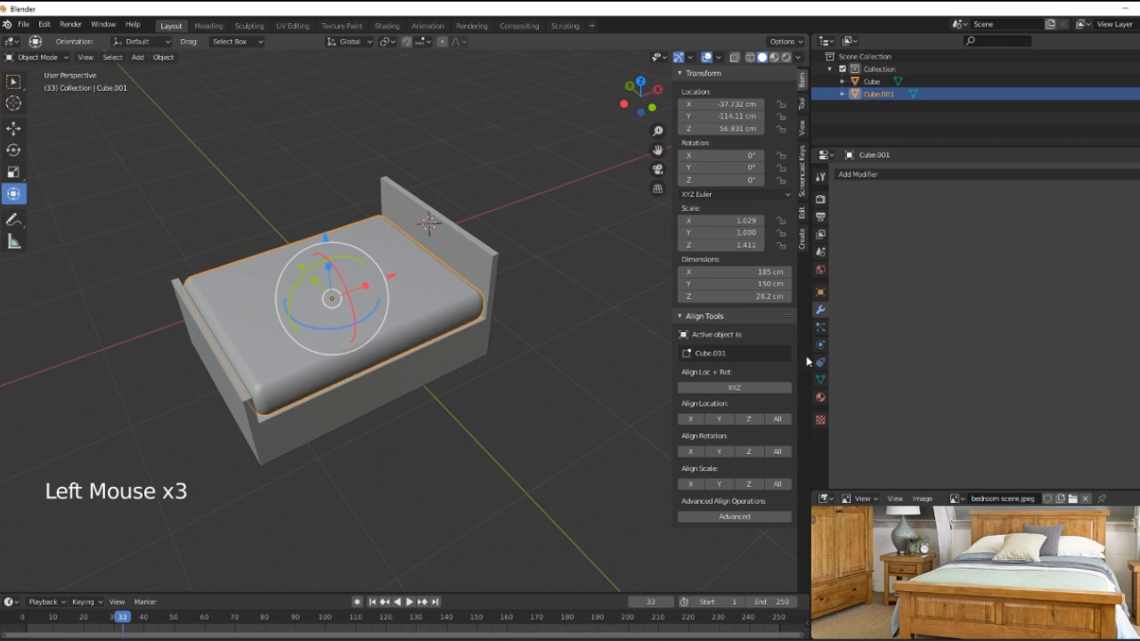
left_click(821, 330)
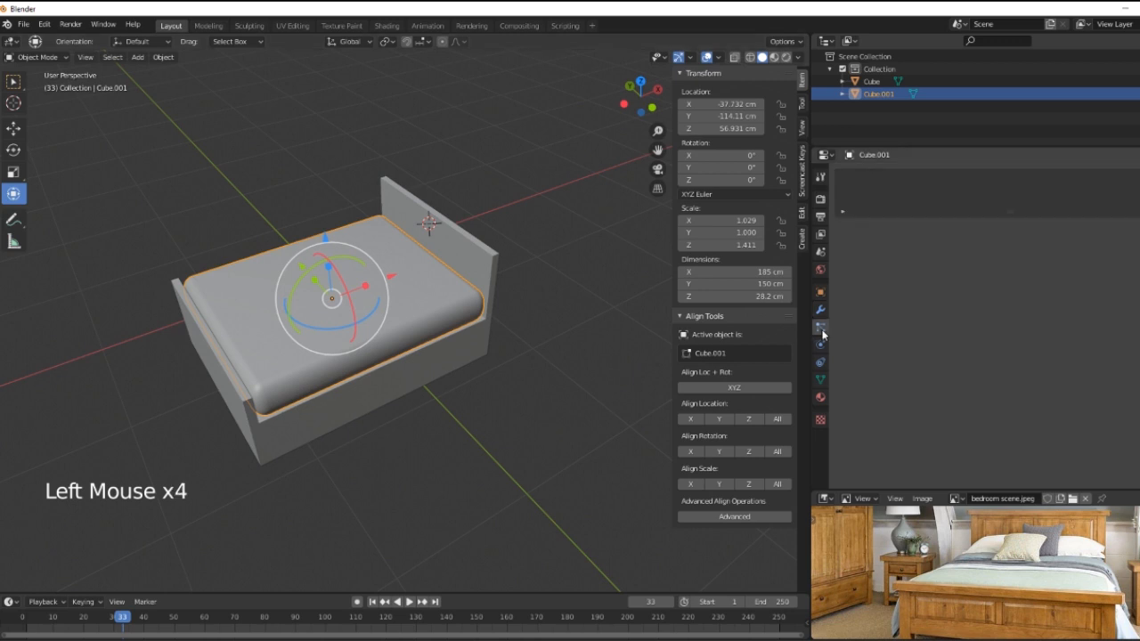
Step: Enable Collision physics on the mattress with the default settings
right_click(416, 310)
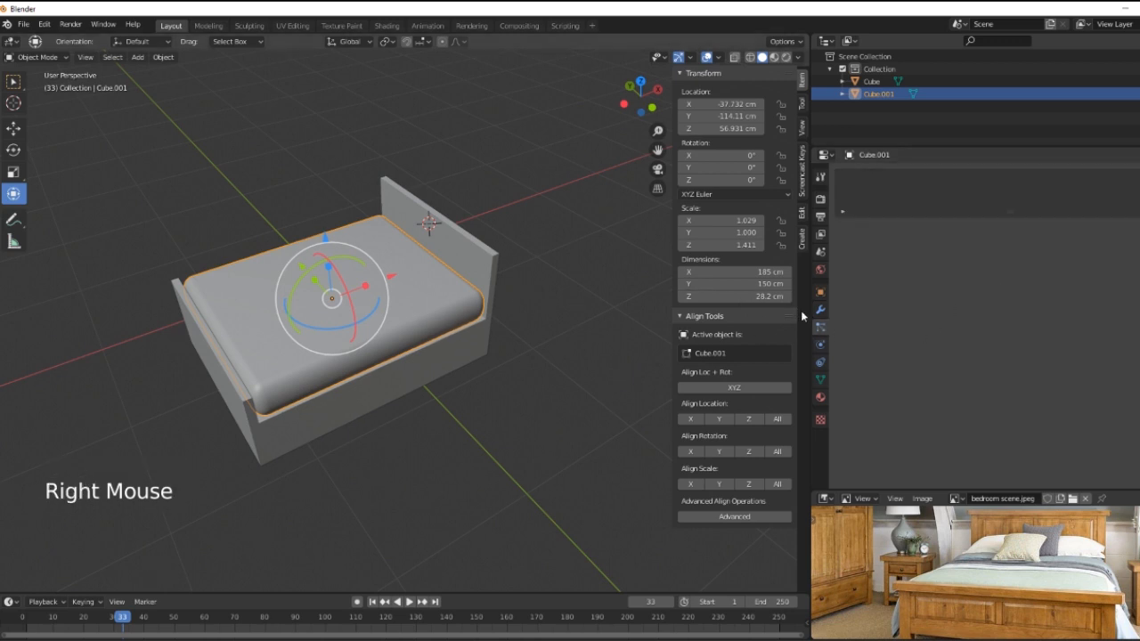
left_click(821, 345)
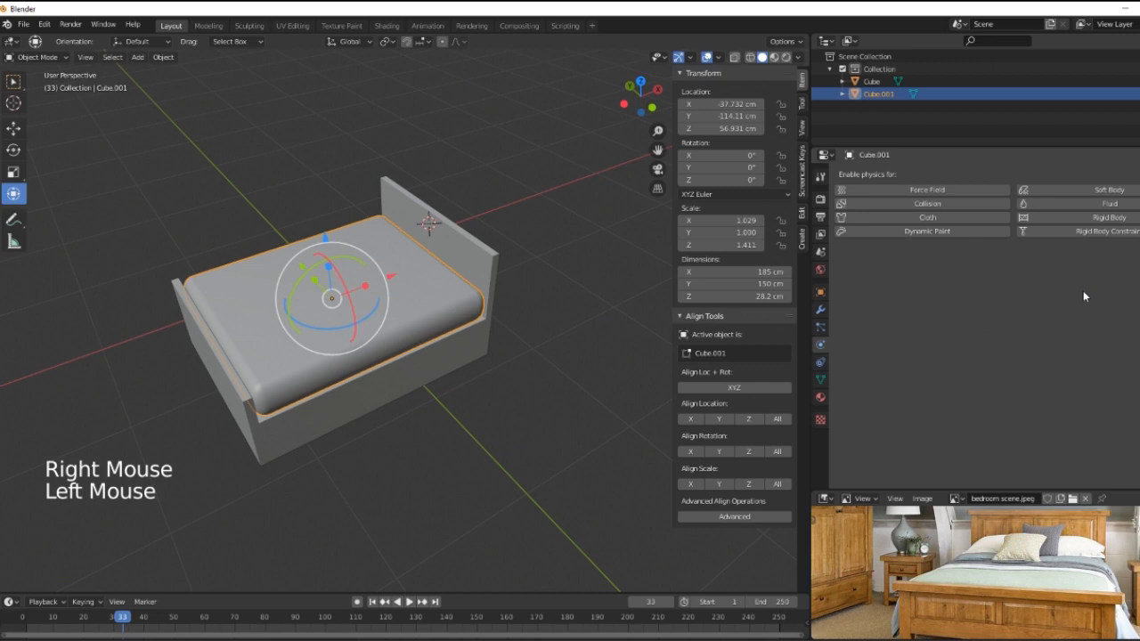
left_click(949, 206)
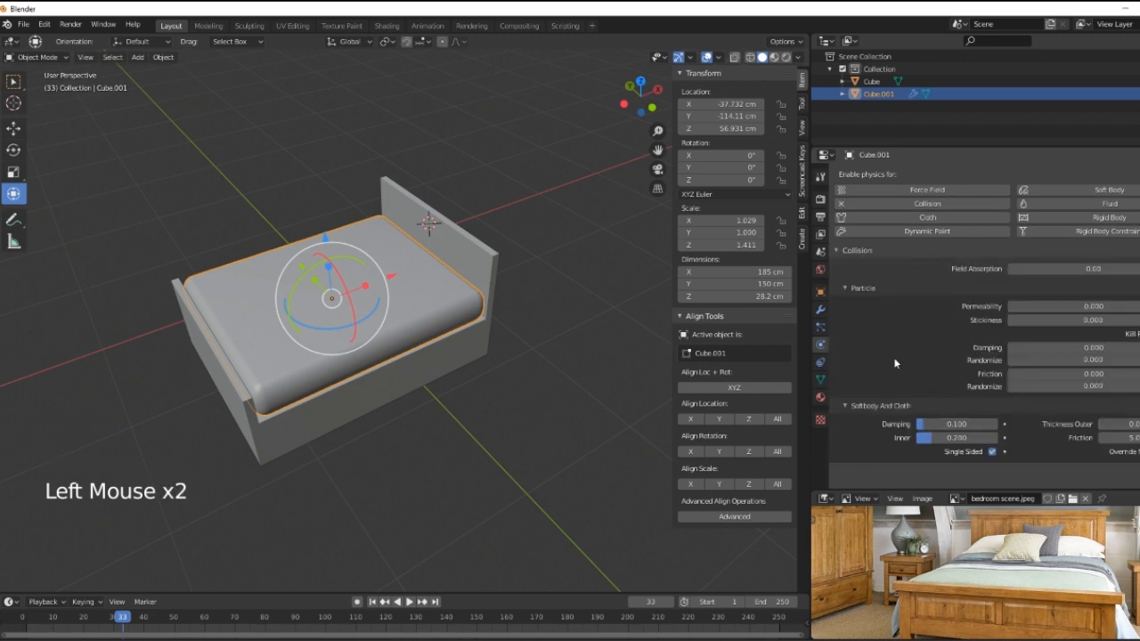
scroll(890, 365, "down", 4)
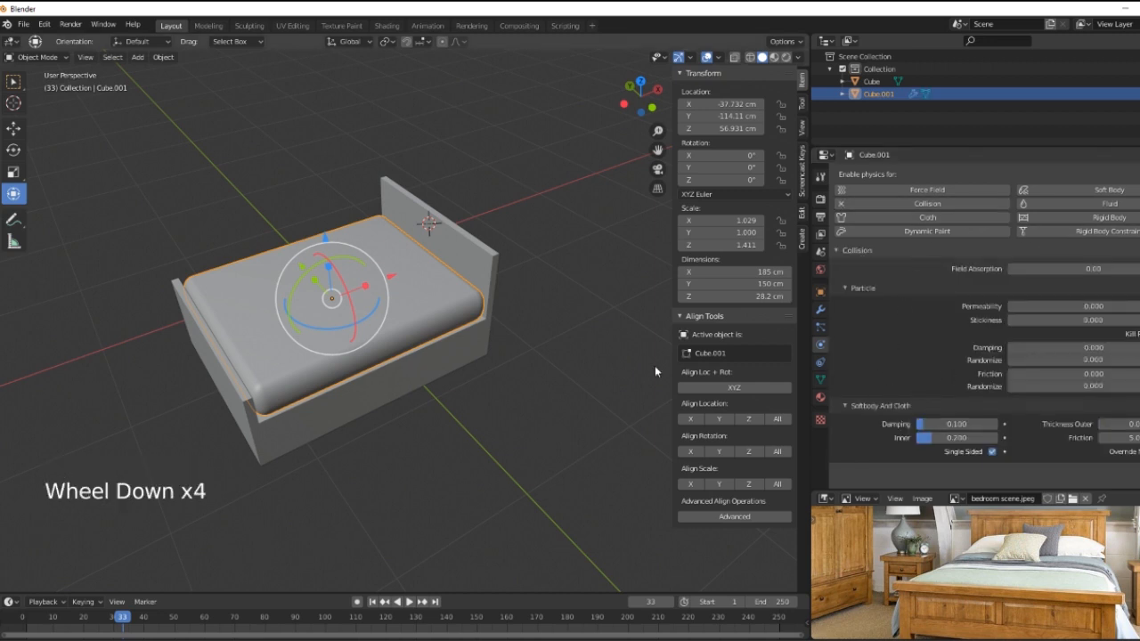
Step: Place the 3D cursor beside the bed and add a 200 cm plane mesh there
left_click(444, 407)
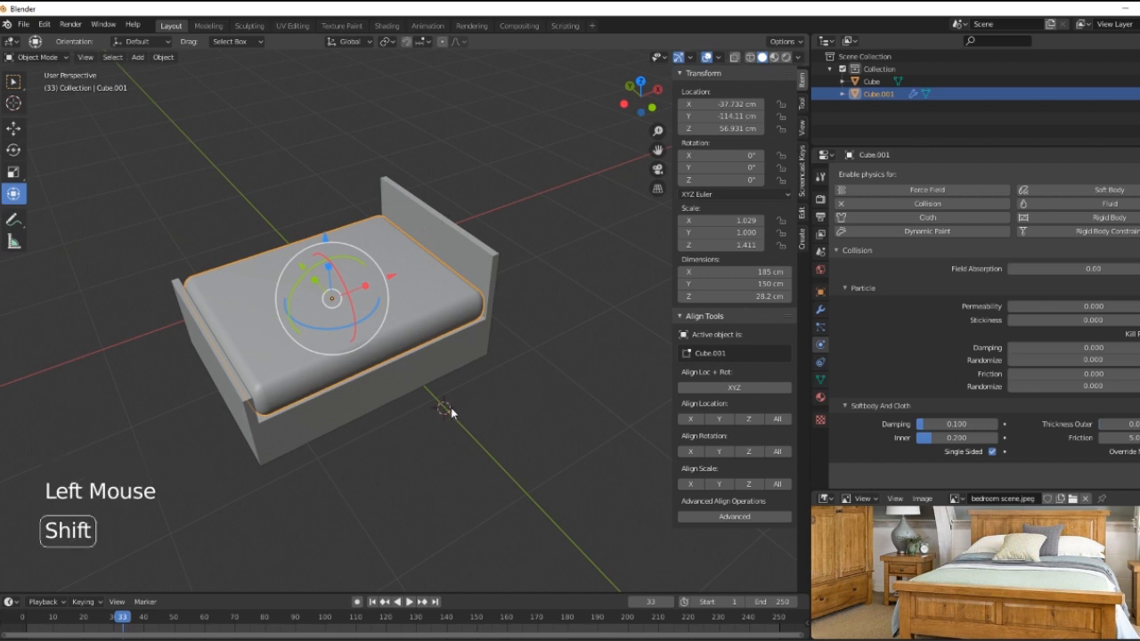
key("shift+a")
mouse_move(448, 409)
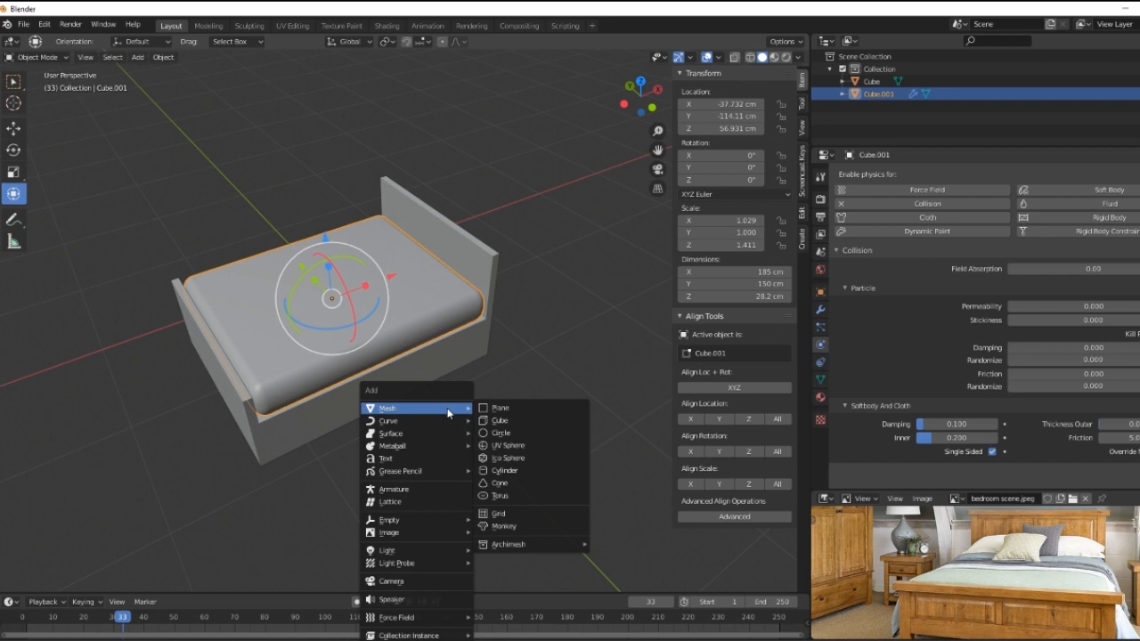
left_click(489, 408)
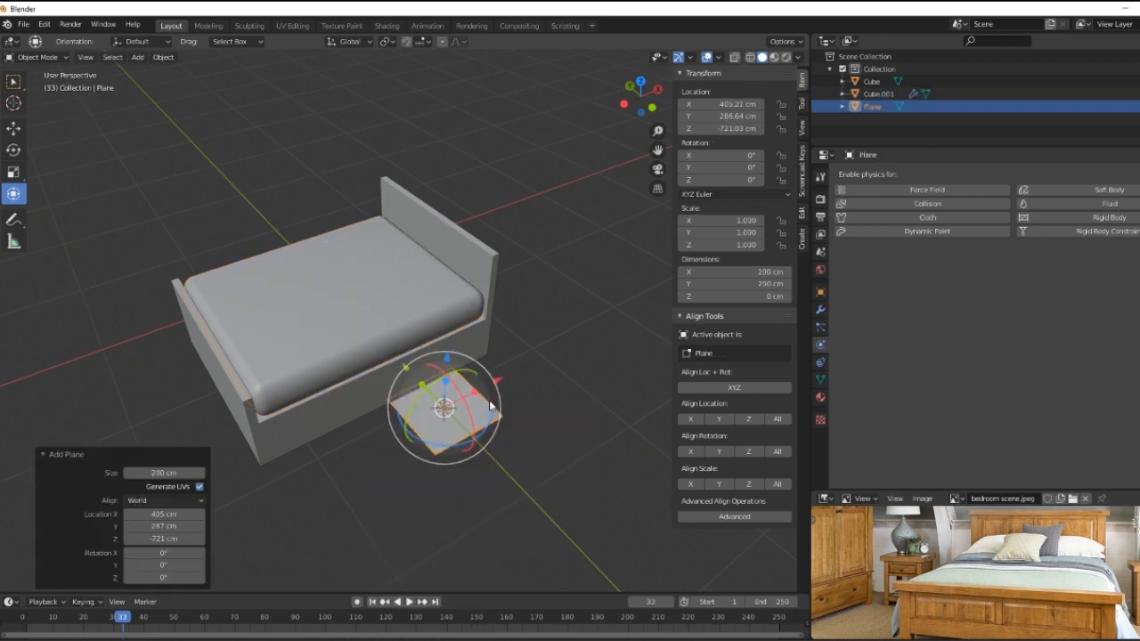
Step: Move the plane above the bed to about X -12.4 cm, Y -94.7 cm and Z 169.6 cm
left_click_drag(404, 364, 297, 245)
middle_click_drag(364, 367, 430, 371)
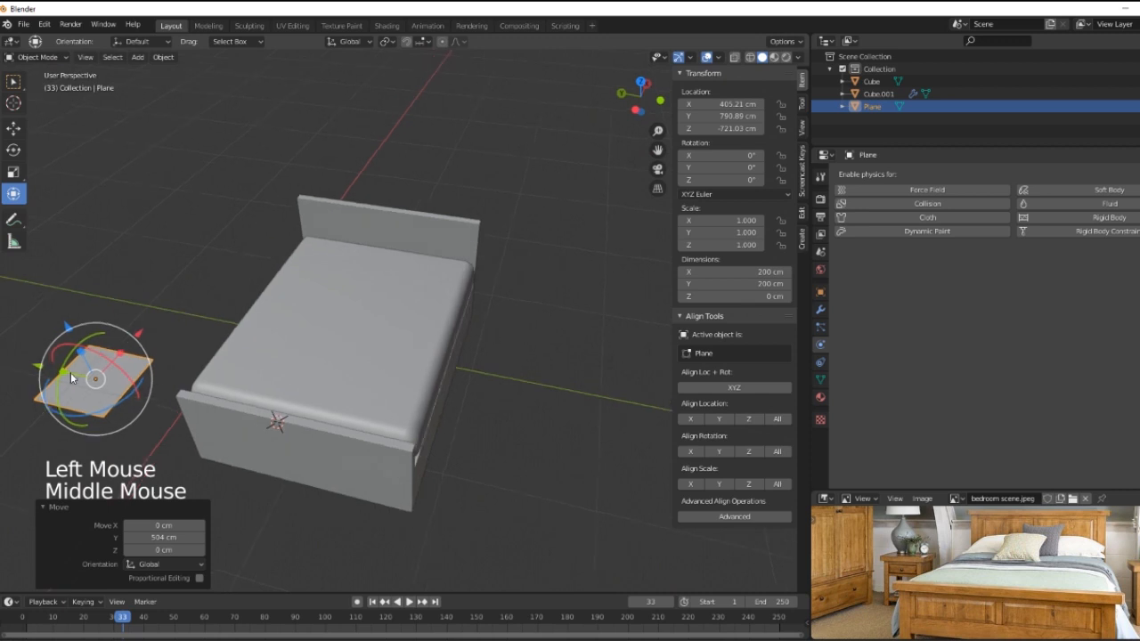
left_click_drag(70, 372, 398, 443)
middle_click_drag(398, 443, 327, 428)
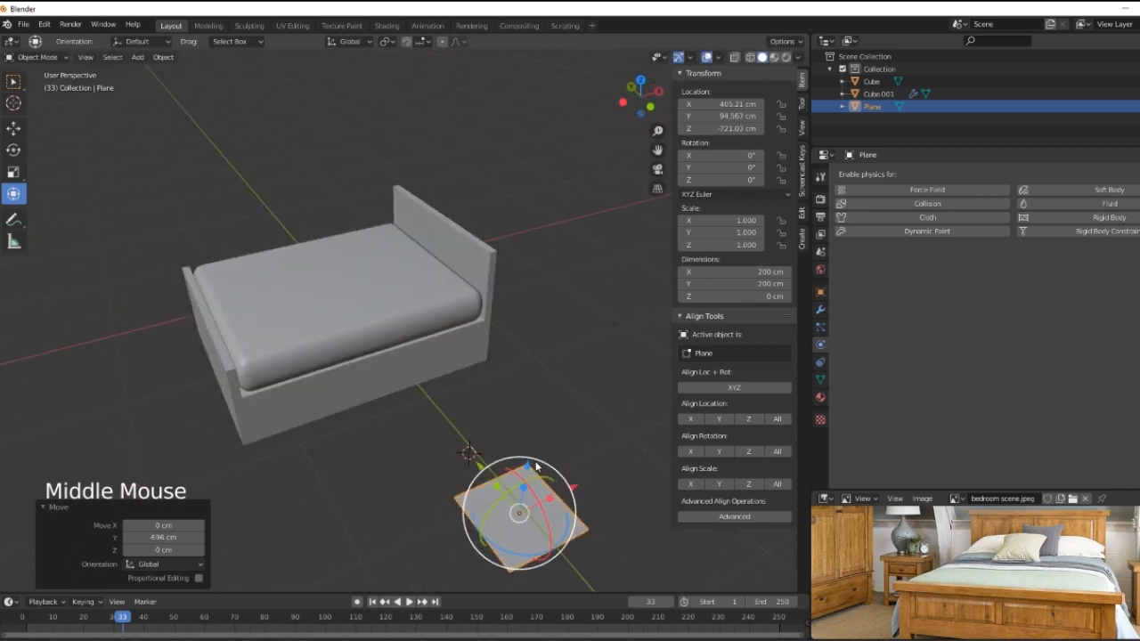
left_click_drag(527, 461, 534, 160)
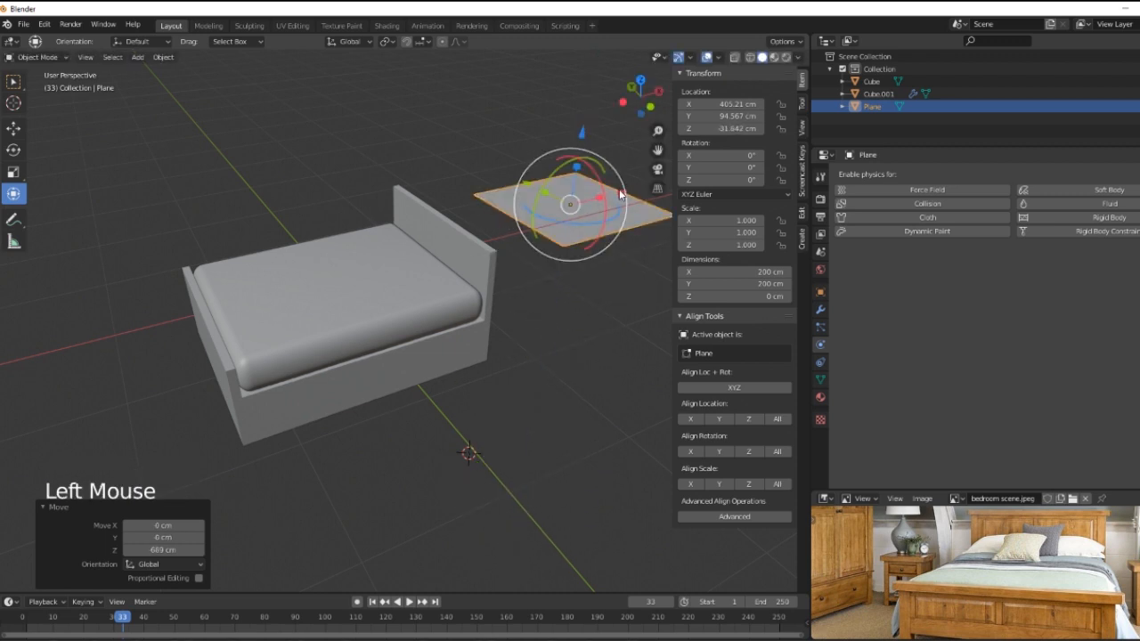
left_click_drag(619, 189, 347, 344)
middle_click_drag(347, 344, 461, 374)
scroll(475, 414, "down", 2)
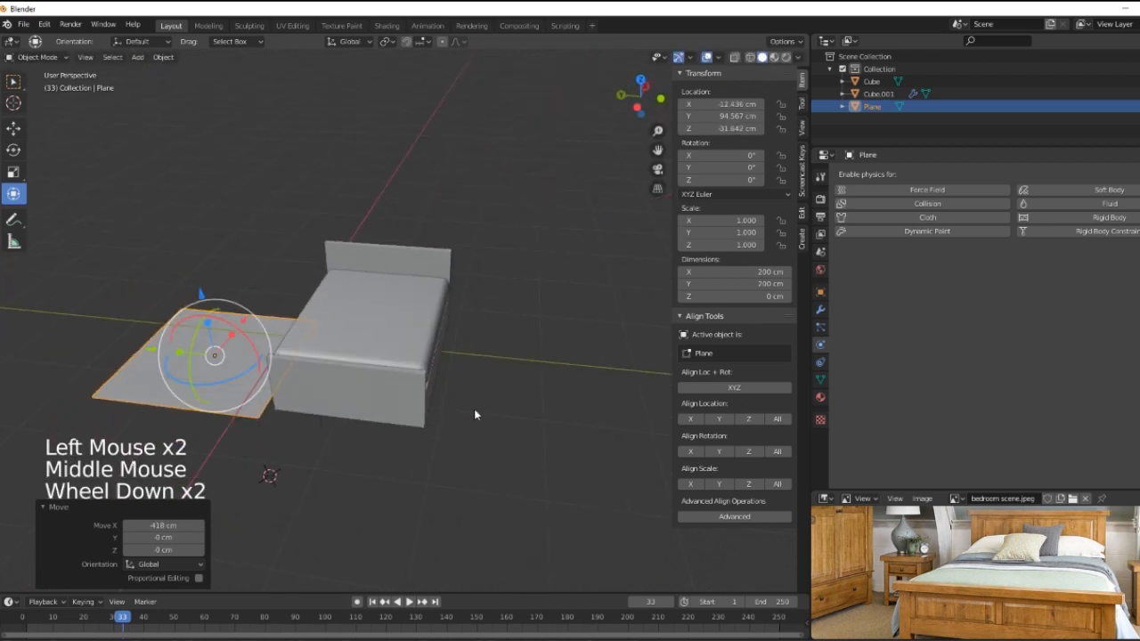
left_click_drag(256, 365, 296, 374)
left_click_drag(349, 343, 387, 159)
middle_click_drag(463, 382, 474, 416)
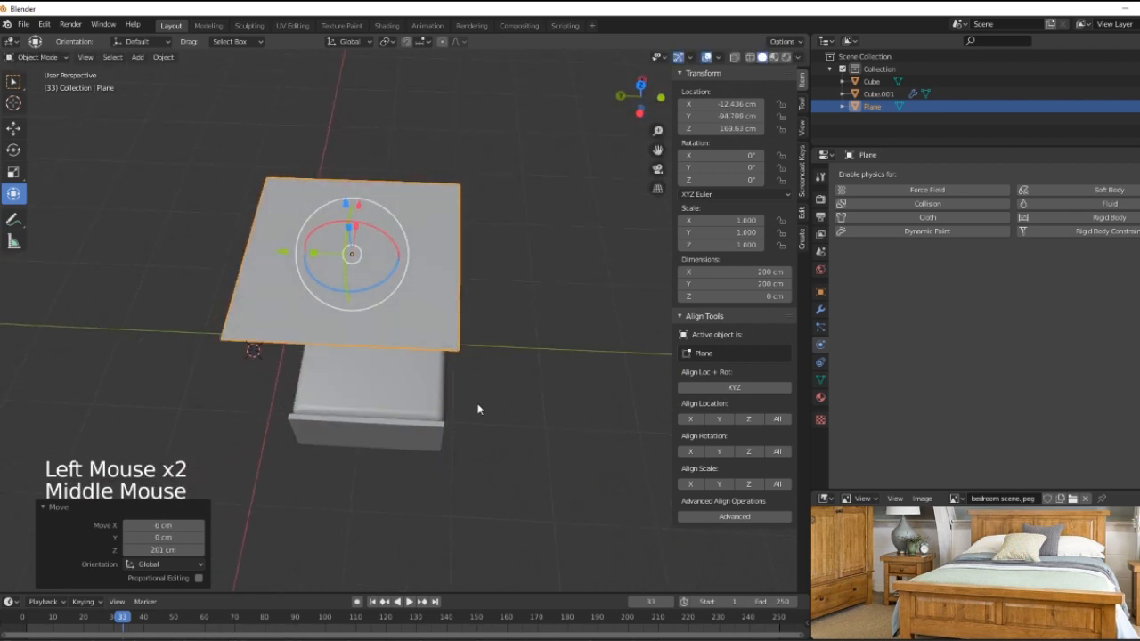
Step: Scale the plane by about 1.281 along Y to 256 cm and shift it to about X -37.3 cm, Y -109.9 cm
left_click(640, 84)
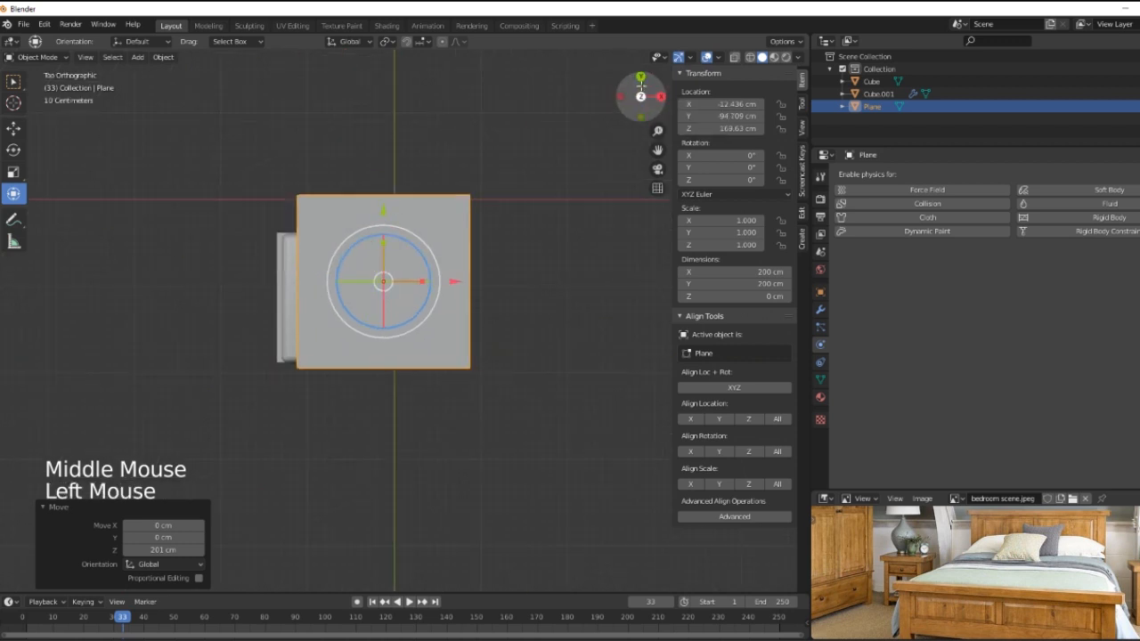
mouse_move(451, 283)
left_mouse_down()
mouse_move(386, 288)
mouse_move(445, 297)
left_mouse_up()
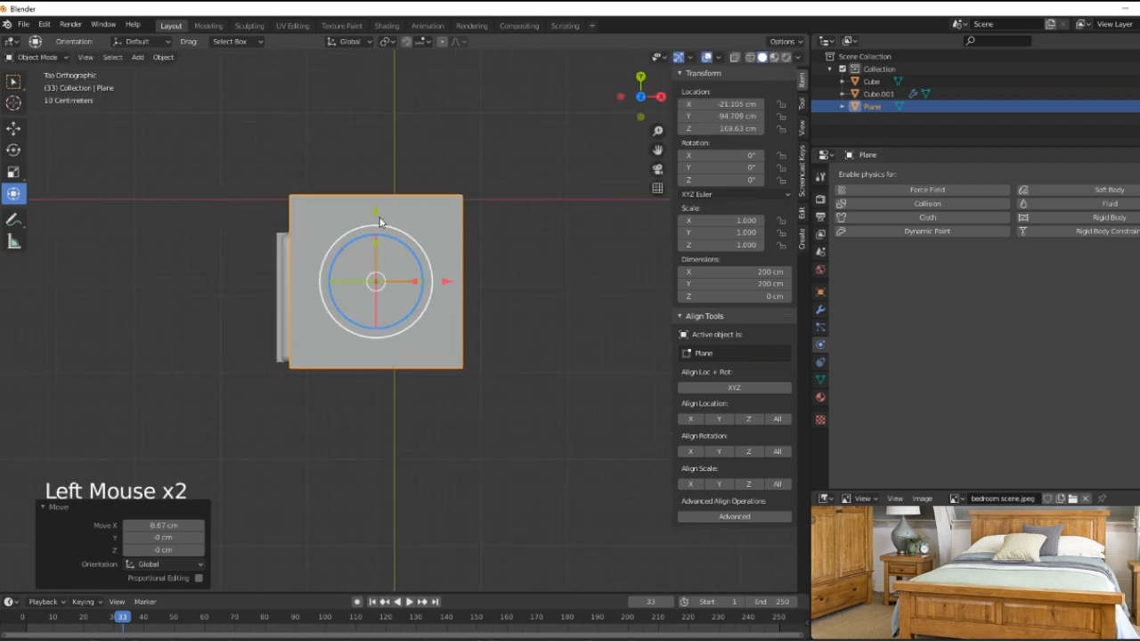
left_click_drag(374, 211, 375, 247)
middle_click_drag(446, 260, 535, 247)
mouse_move(452, 198)
left_mouse_down()
mouse_move(438, 205)
mouse_move(445, 211)
left_mouse_up()
middle_click_drag(445, 211, 484, 422)
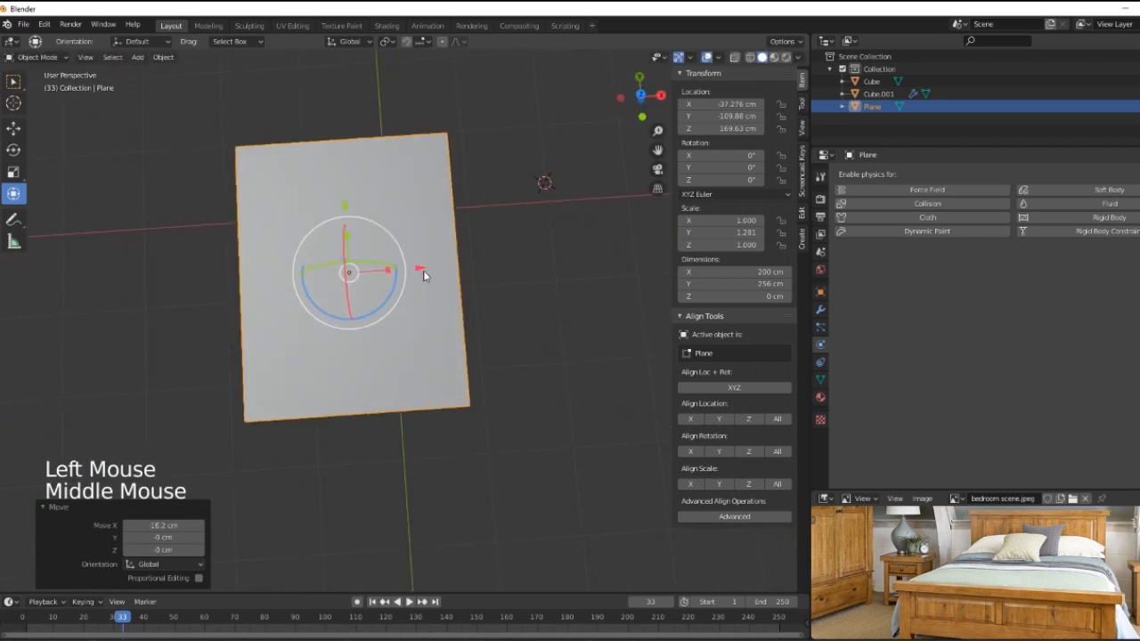
Step: Scale the plane by about 0.753 along X to 151 cm and shift it toward the footboard to about X -59.7 cm
left_click_drag(423, 274, 403, 270)
left_click(640, 96)
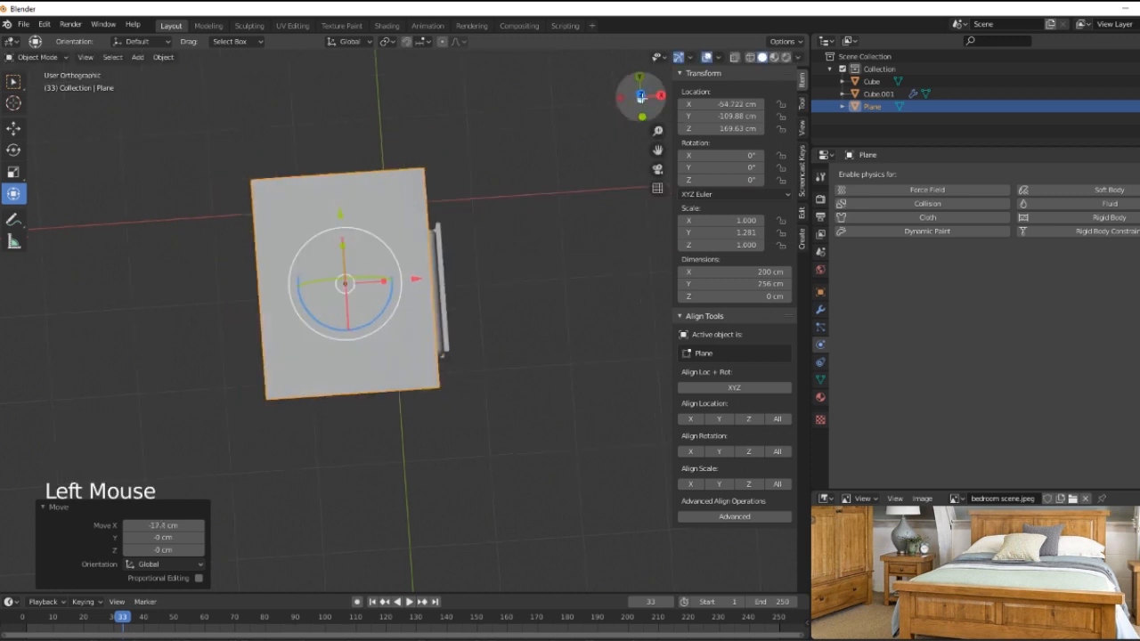
left_click(641, 79)
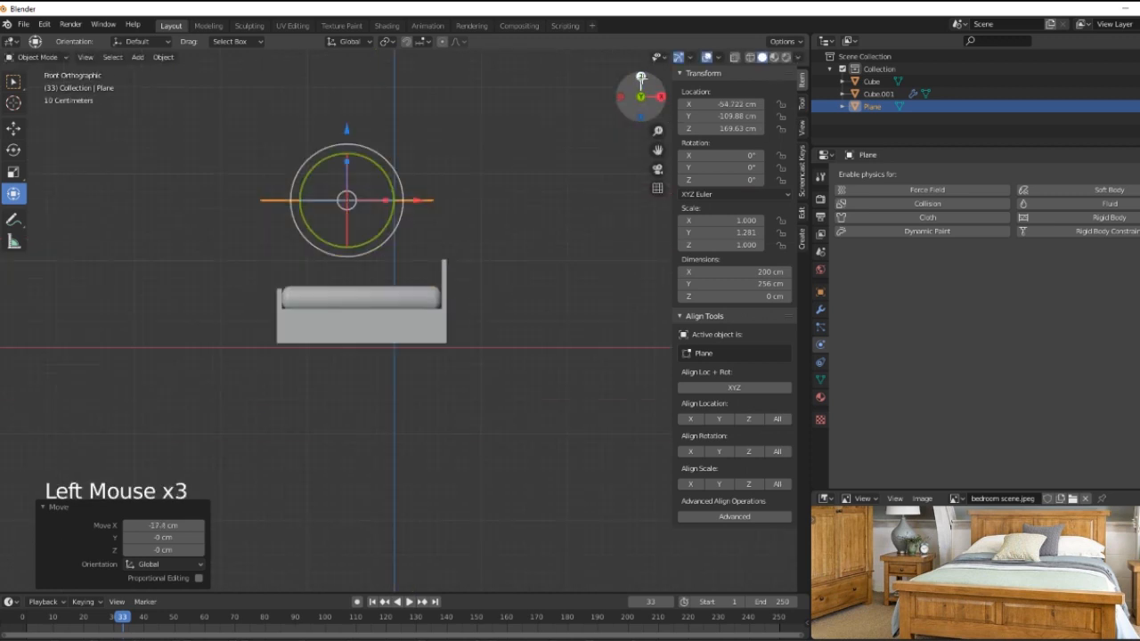
left_click_drag(422, 297, 399, 298)
middle_click_drag(488, 412, 399, 239)
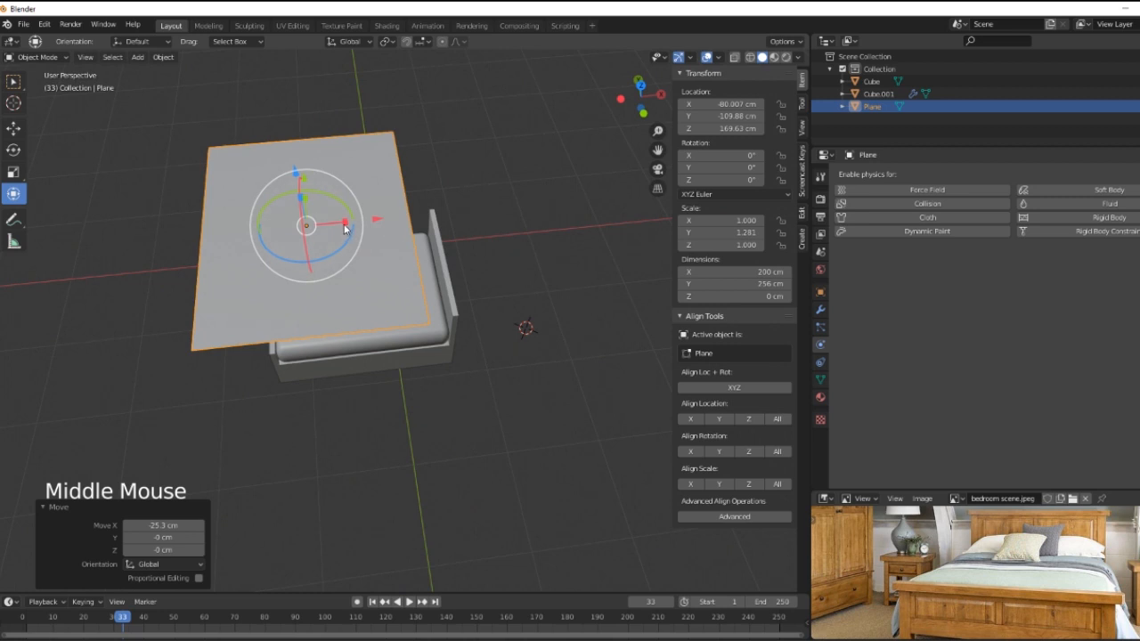
left_click_drag(346, 227, 402, 223)
middle_click_drag(430, 333, 570, 303)
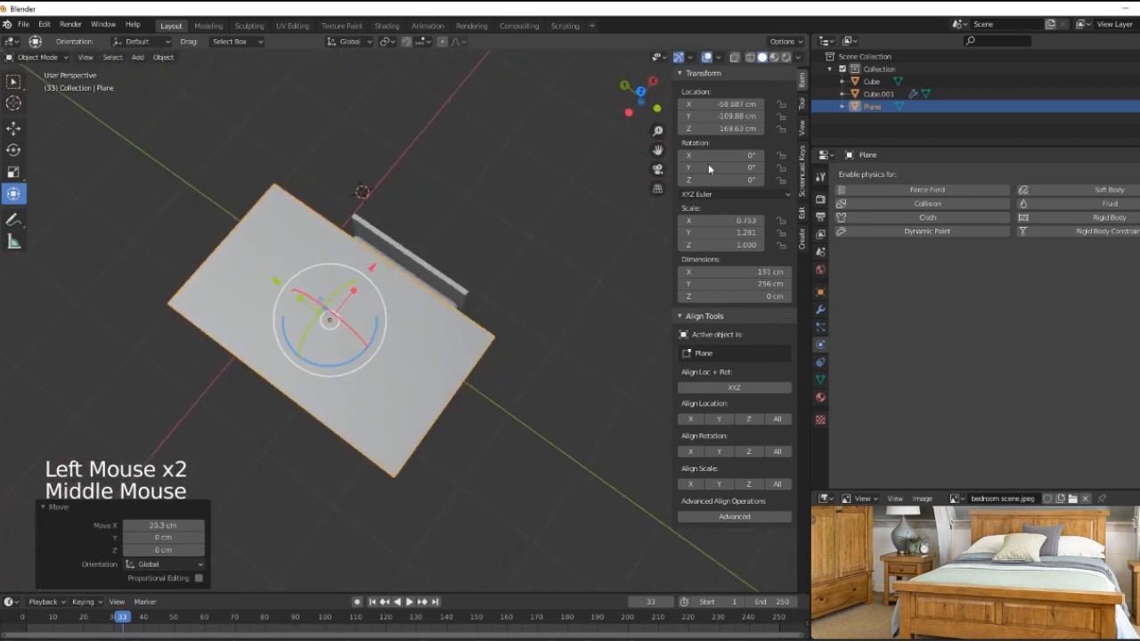
Step: Check the plane's alignment with the bed and lower it to about Z 120.6 cm
left_click(623, 95)
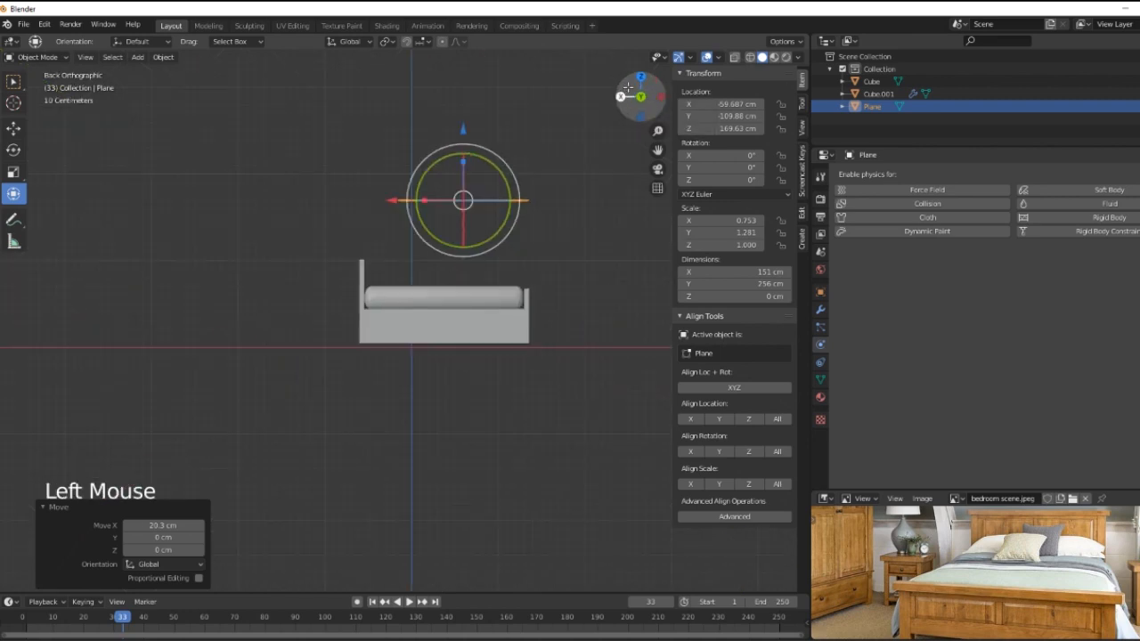
left_click(640, 79)
middle_click_drag(396, 443, 512, 344)
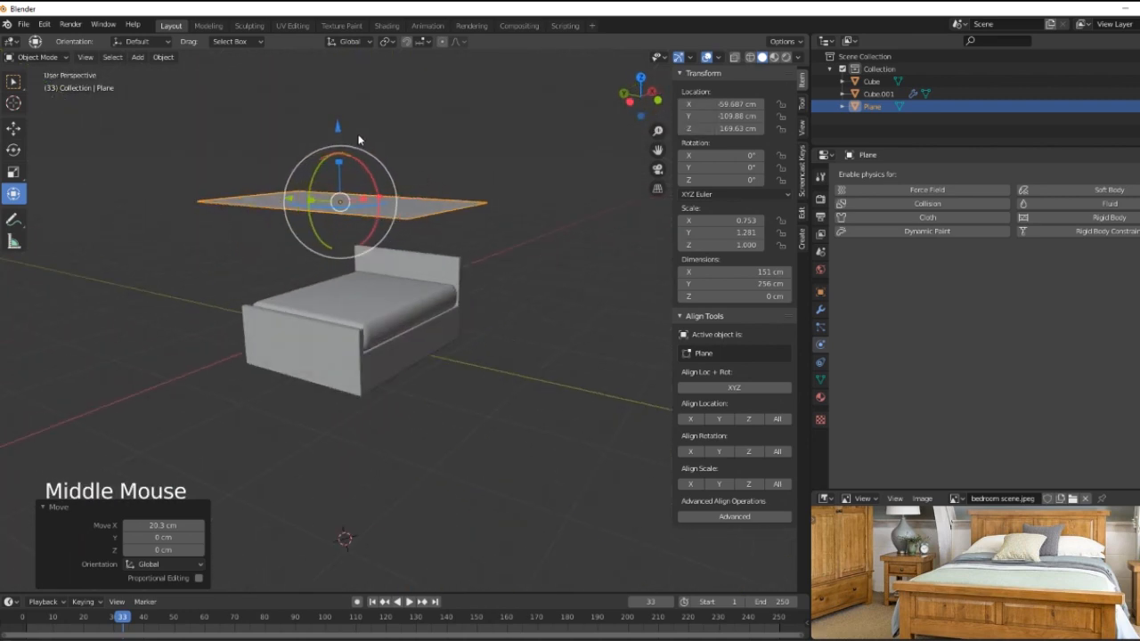
left_click_drag(336, 125, 339, 178)
Step: Subdivide the plane's mesh with 40 cuts and return to Object Mode
key("Tab")
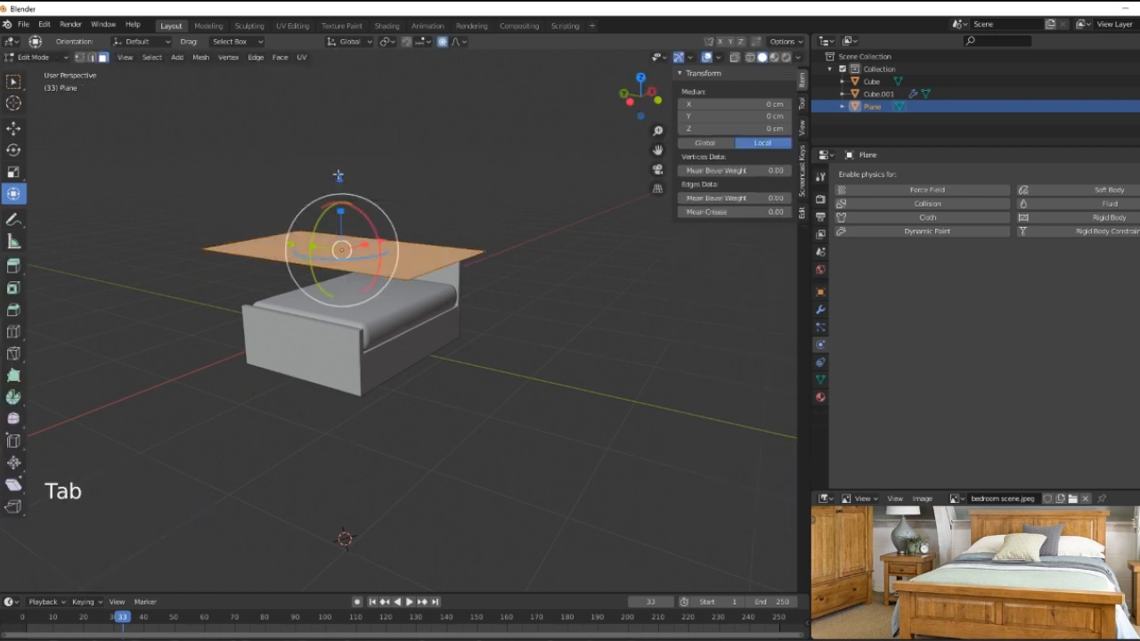
key("w")
left_click(338, 179)
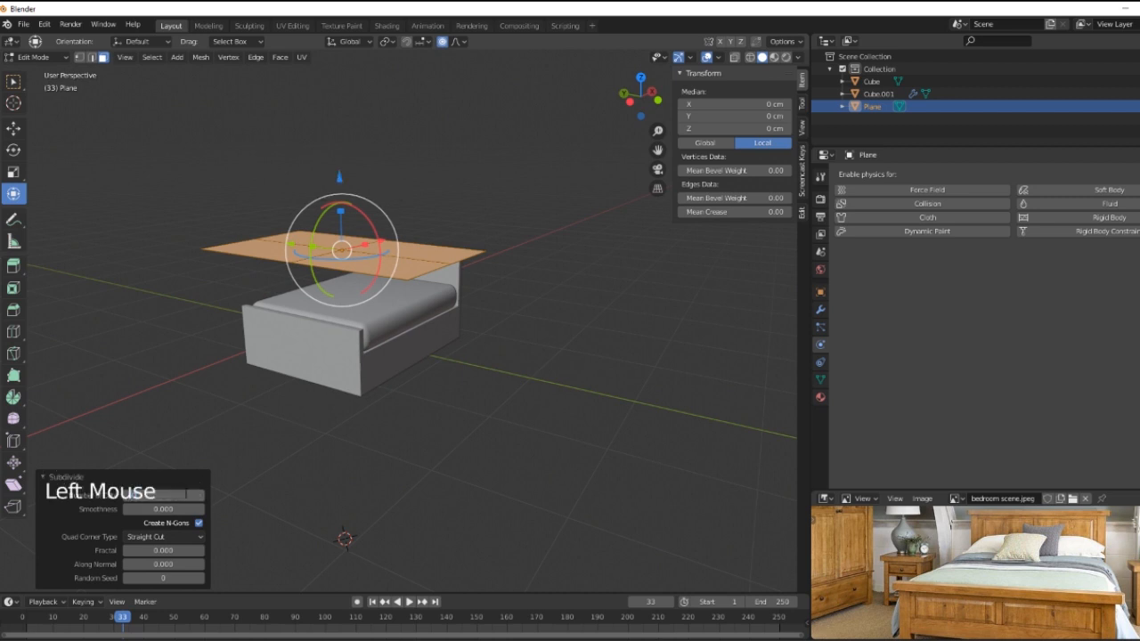
left_click_drag(163, 495, 185, 494)
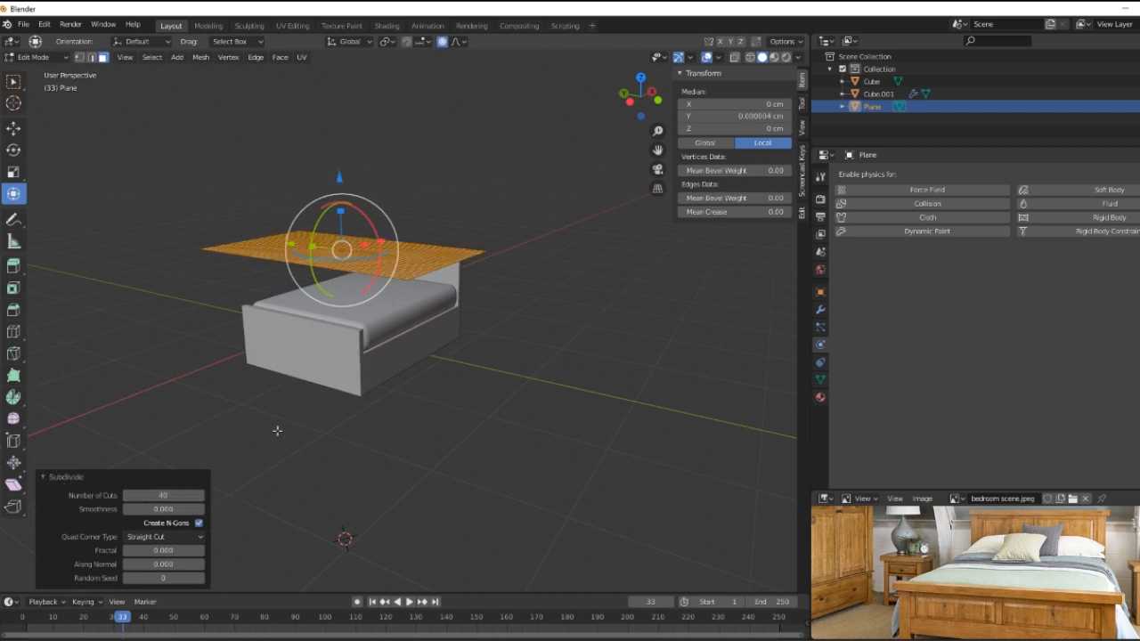
key("Tab")
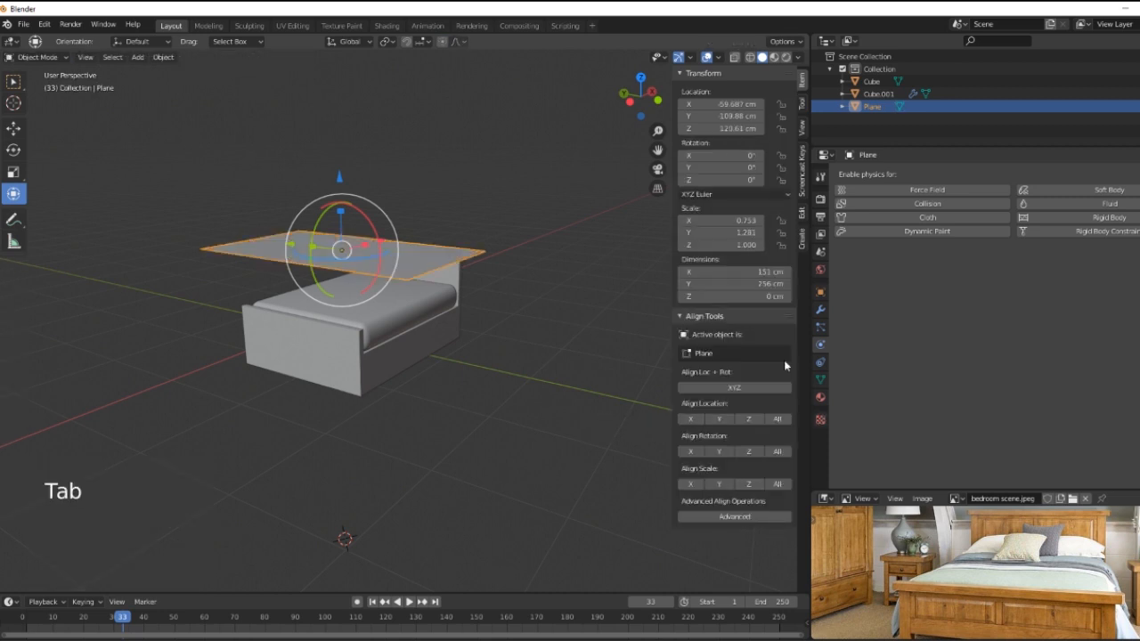
Step: Enable Cloth physics on the plane and apply the Cotton preset
left_click(935, 218)
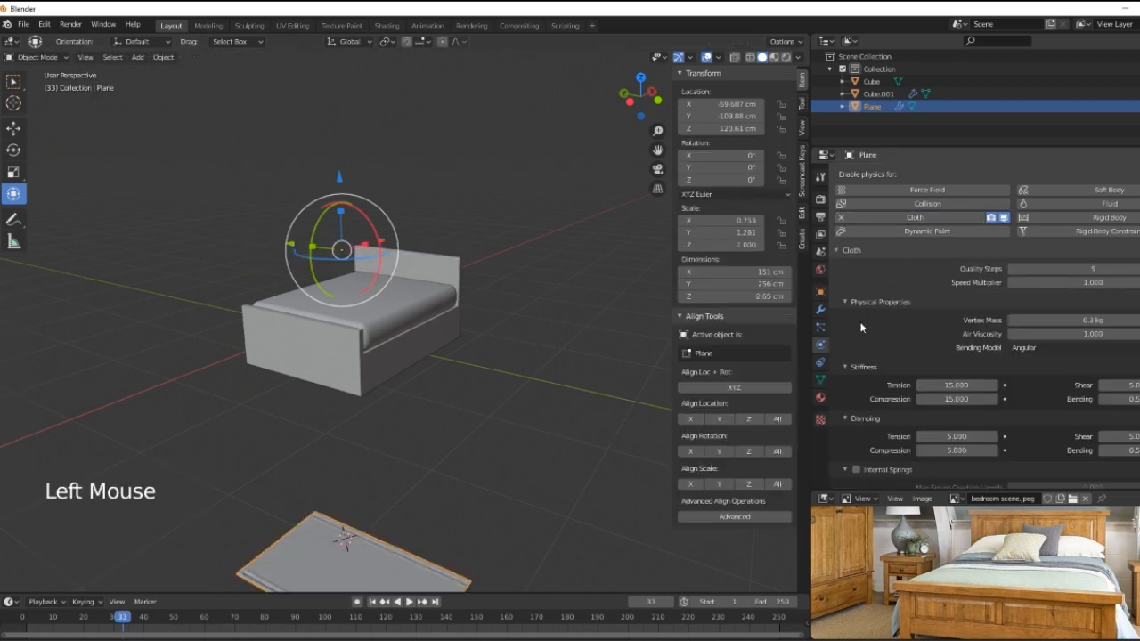
left_click(1134, 161)
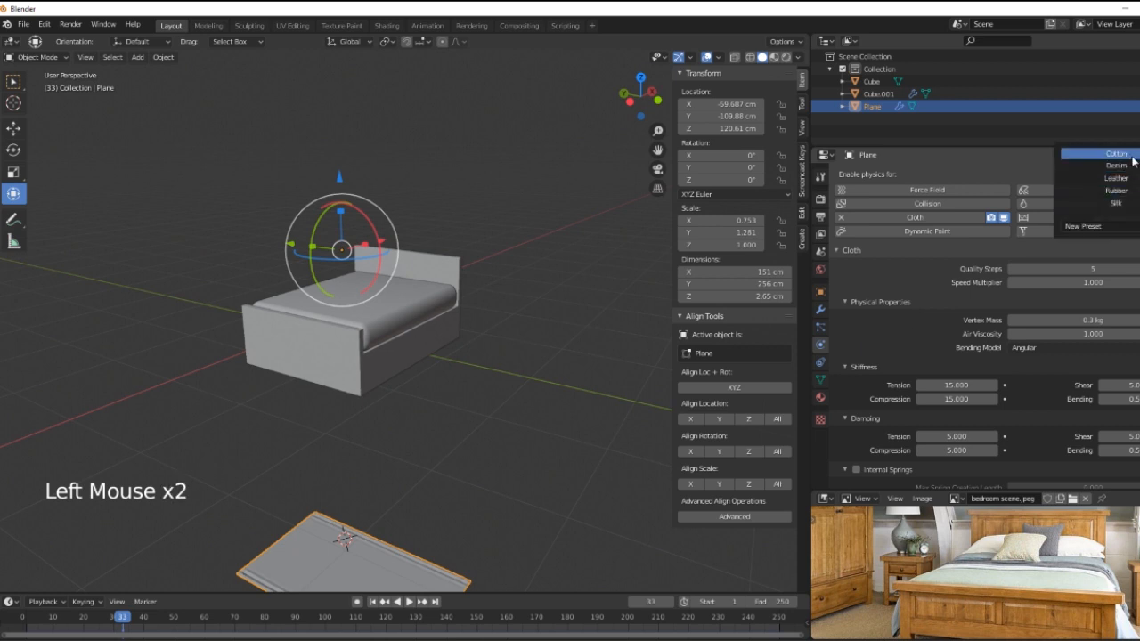
Step: Widen the physics settings area and enable Self Collisions for the plane's cloth
scroll(909, 397, "down", 8)
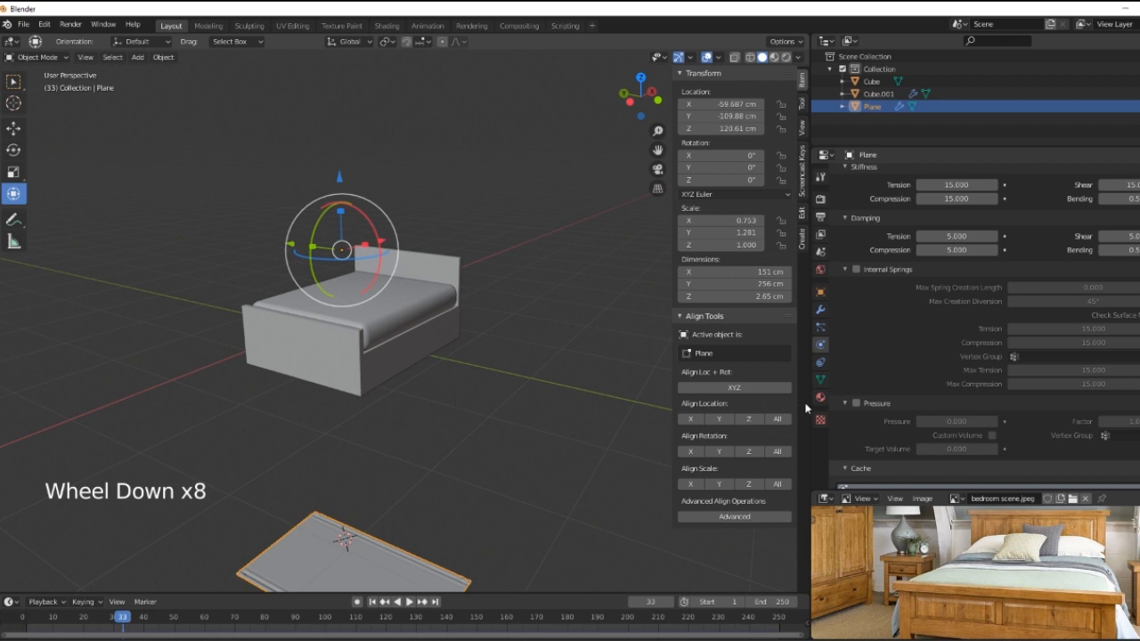
left_click_drag(810, 408, 870, 405)
scroll(953, 383, "down", 4)
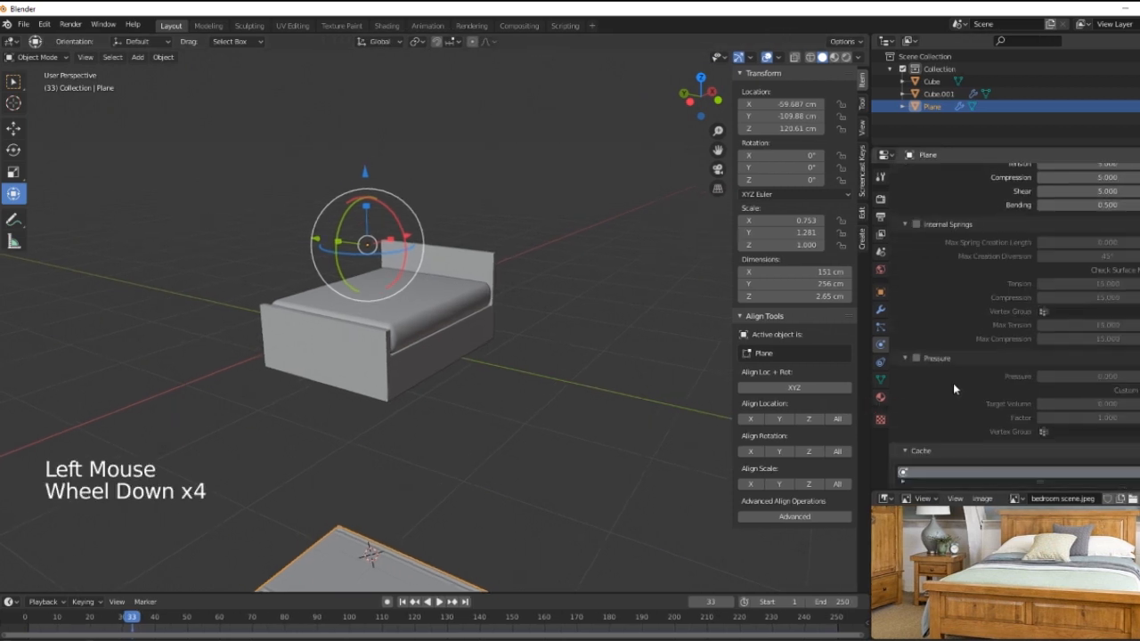
scroll(952, 383, "down", 6)
scroll(952, 383, "down", 7)
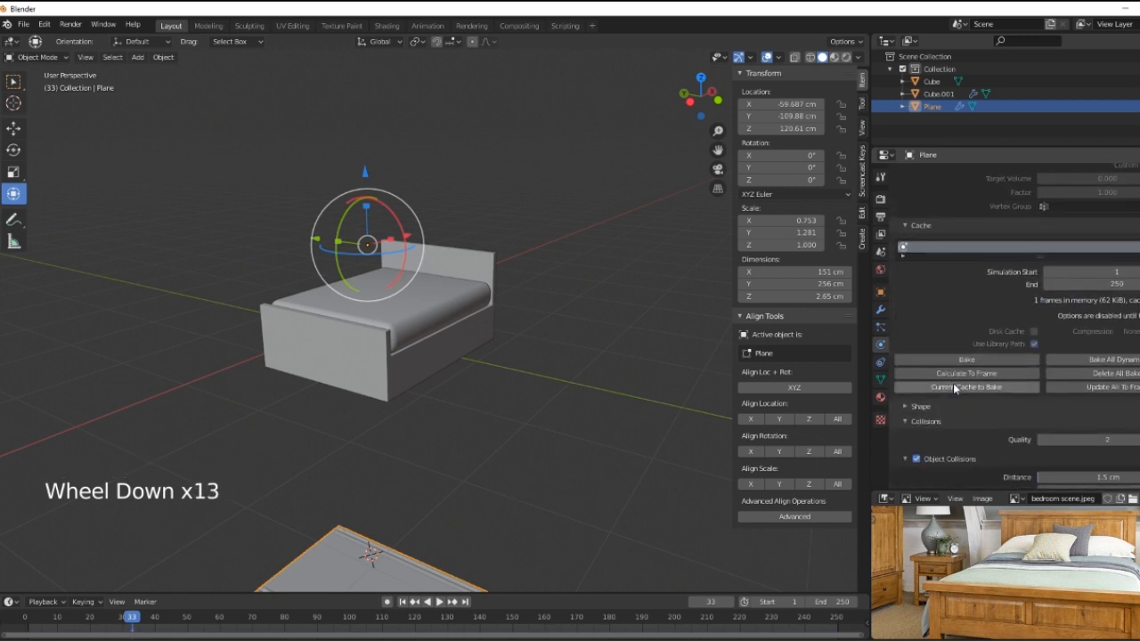
scroll(953, 383, "down", 3)
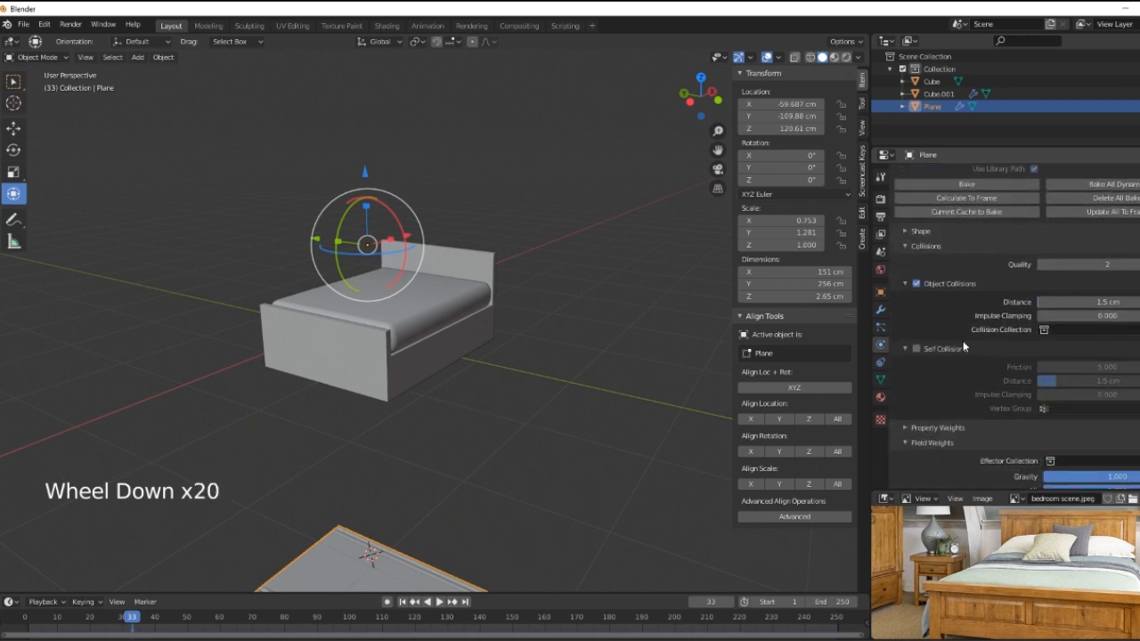
left_click(916, 349)
scroll(960, 405, "up", 3)
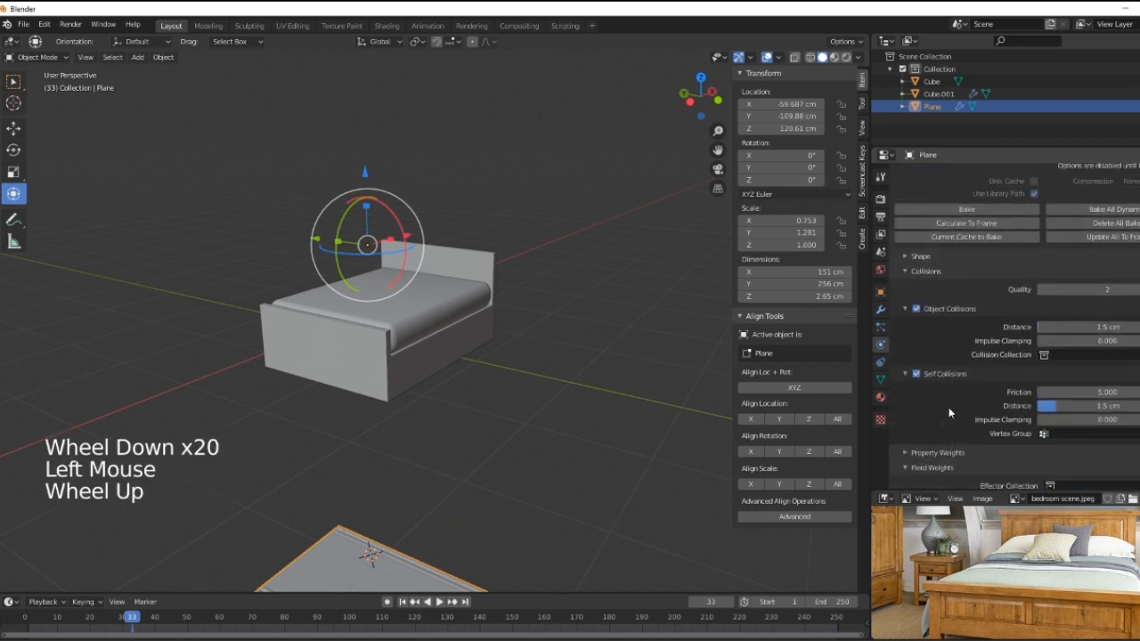
Step: Play the cloth simulation from frame 1 to check the drape over the mattress, and return to the first frame
left_click(403, 601)
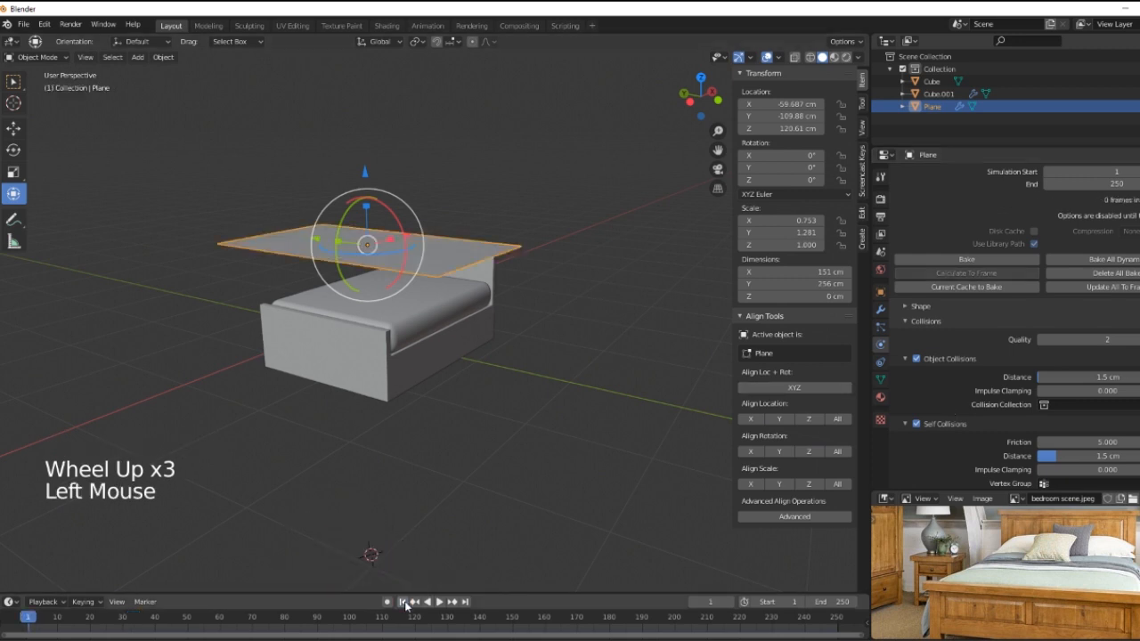
left_click(439, 602)
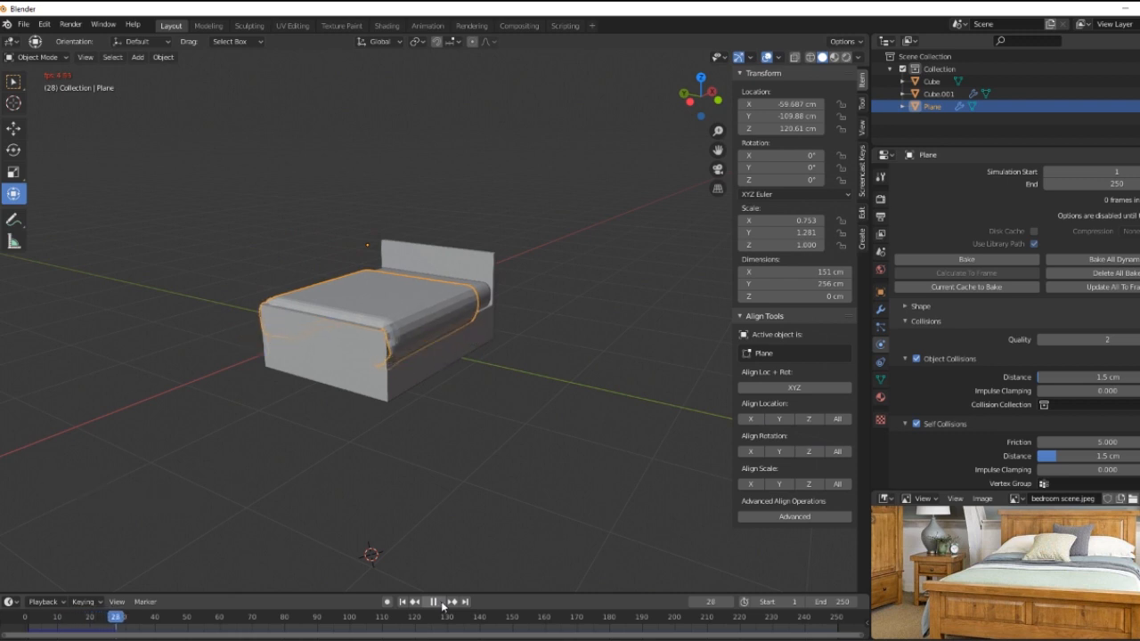
left_click(434, 603)
left_click(404, 603)
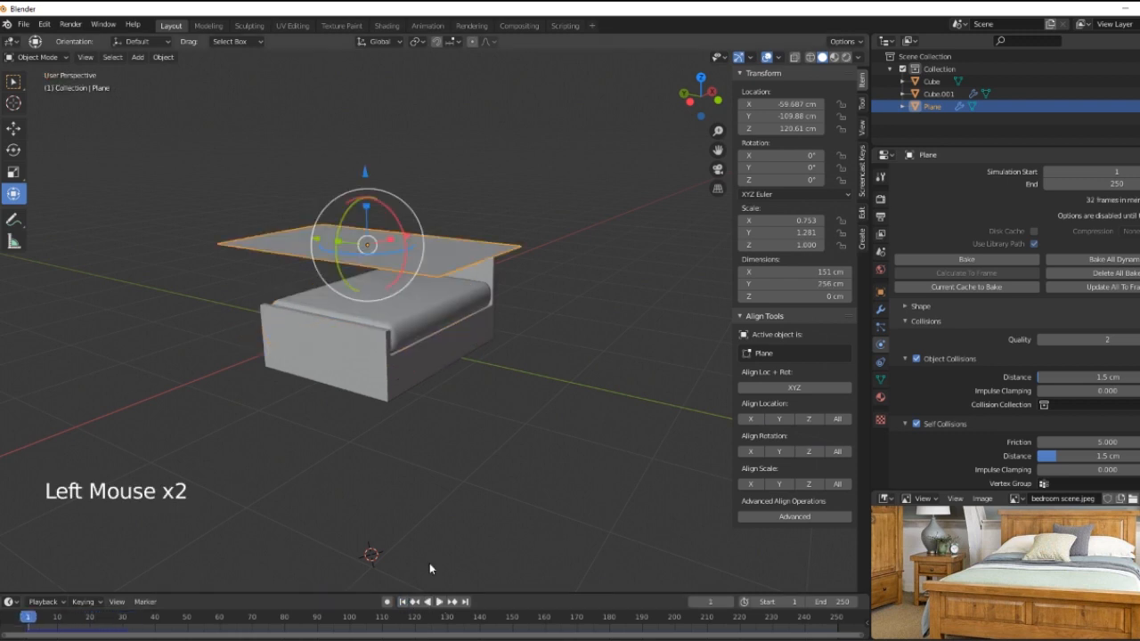
Step: Enable Collision physics on the bed frame, play the cloth simulation to check the drape, and return to the first frame
right_click(436, 347)
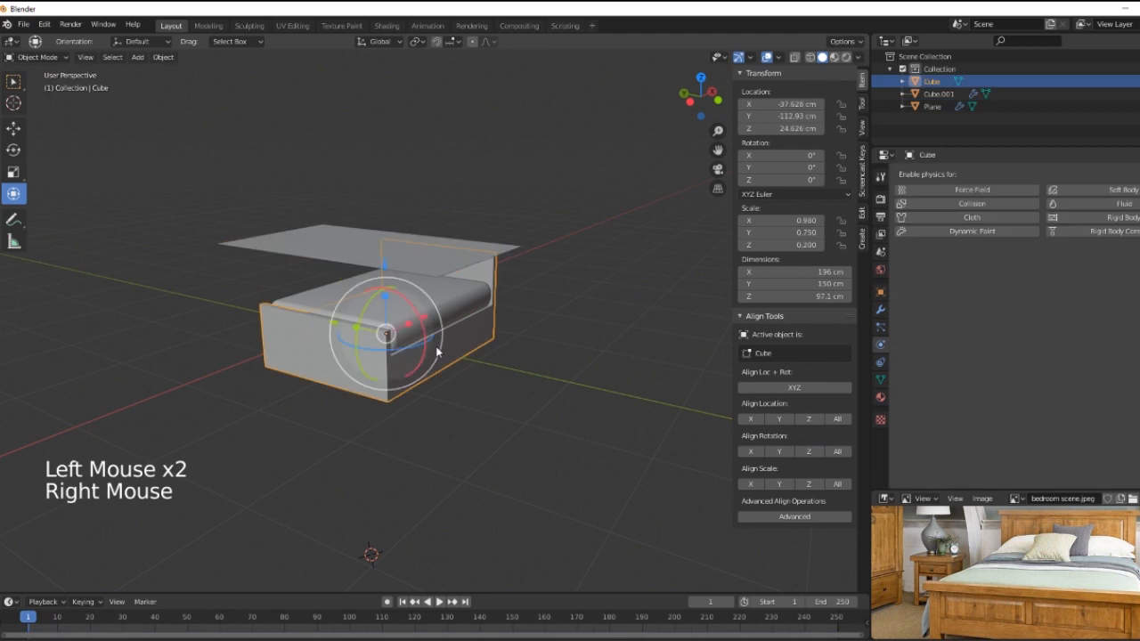
left_click(975, 204)
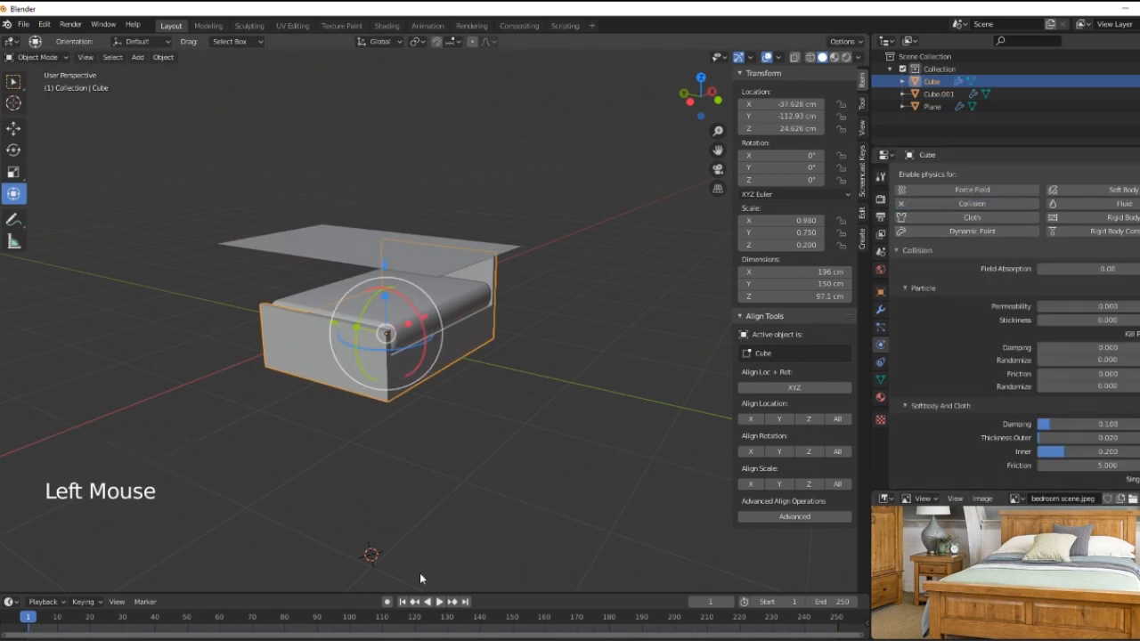
left_click(416, 603)
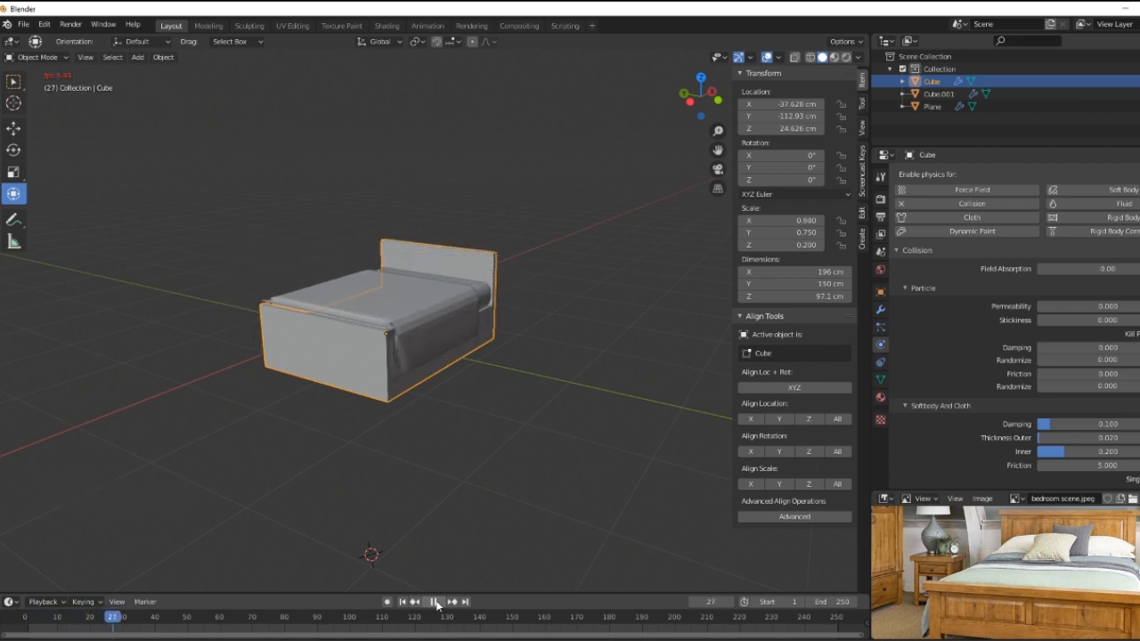
left_click(434, 602)
left_click(402, 602)
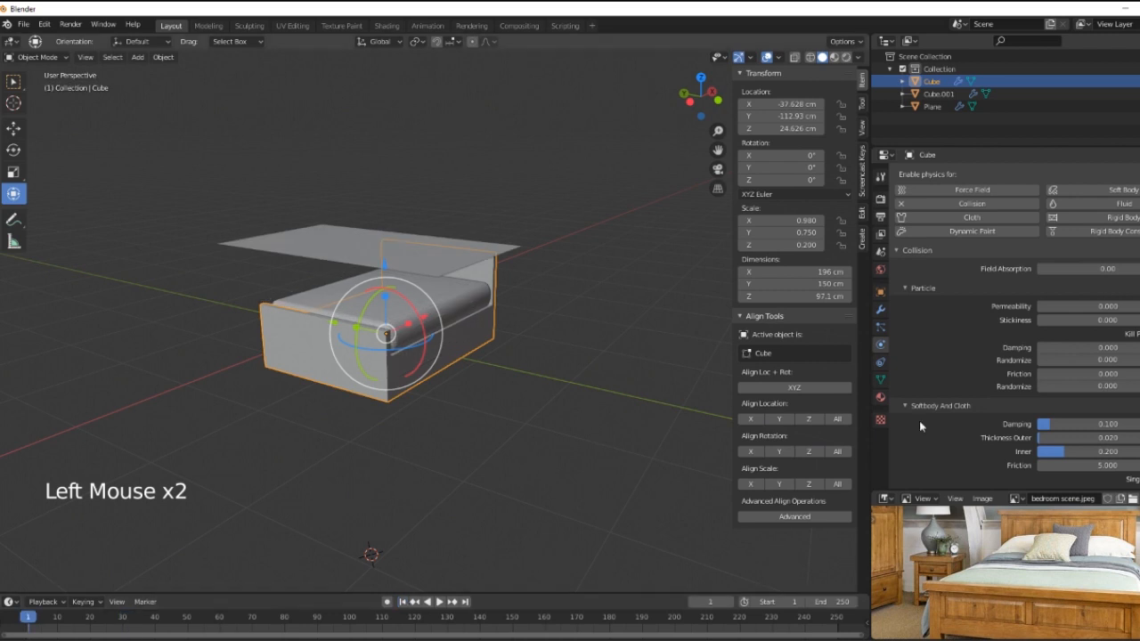
Step: Set the simulation end of the plane's cloth cache to frame 100 and bake it
right_click(454, 271)
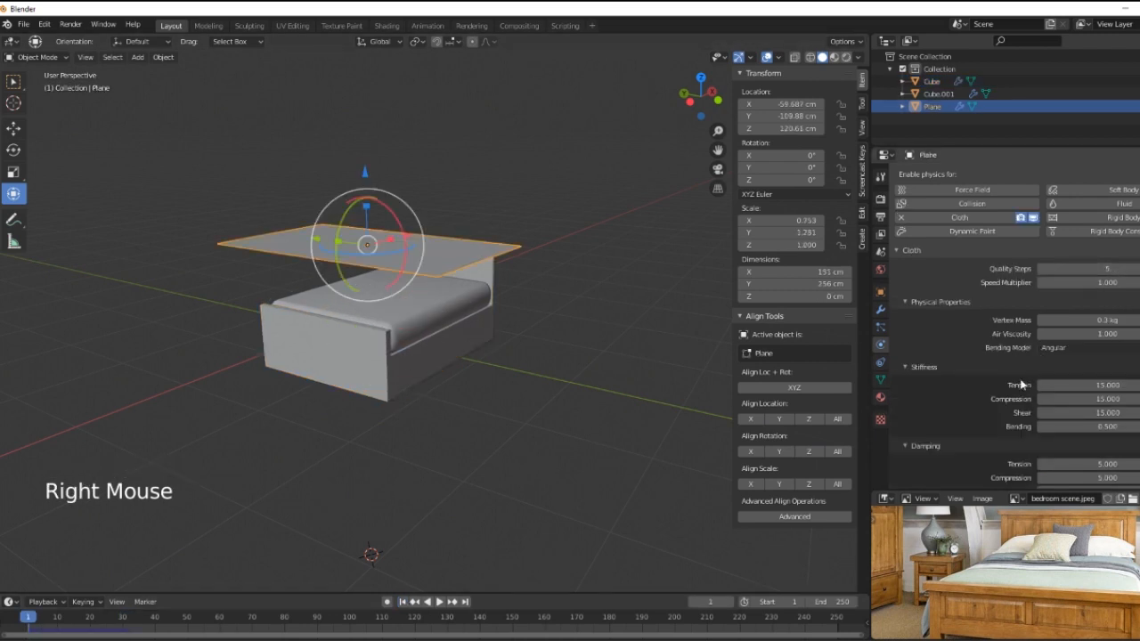
scroll(1020, 380, "down", 12)
scroll(1043, 386, "down", 11)
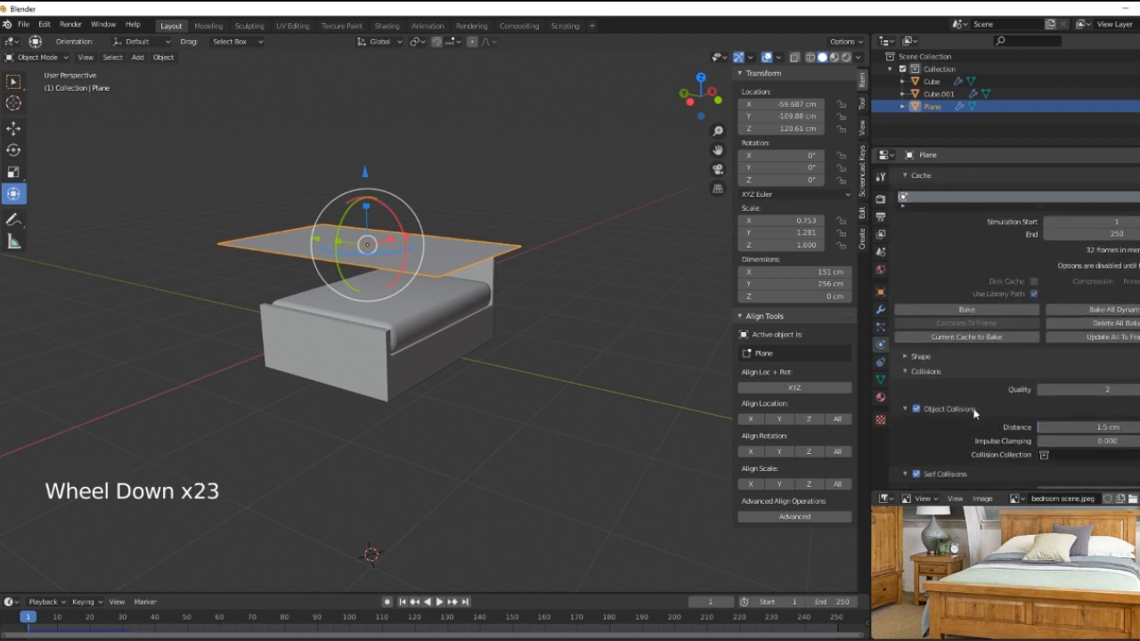
left_click(1117, 234)
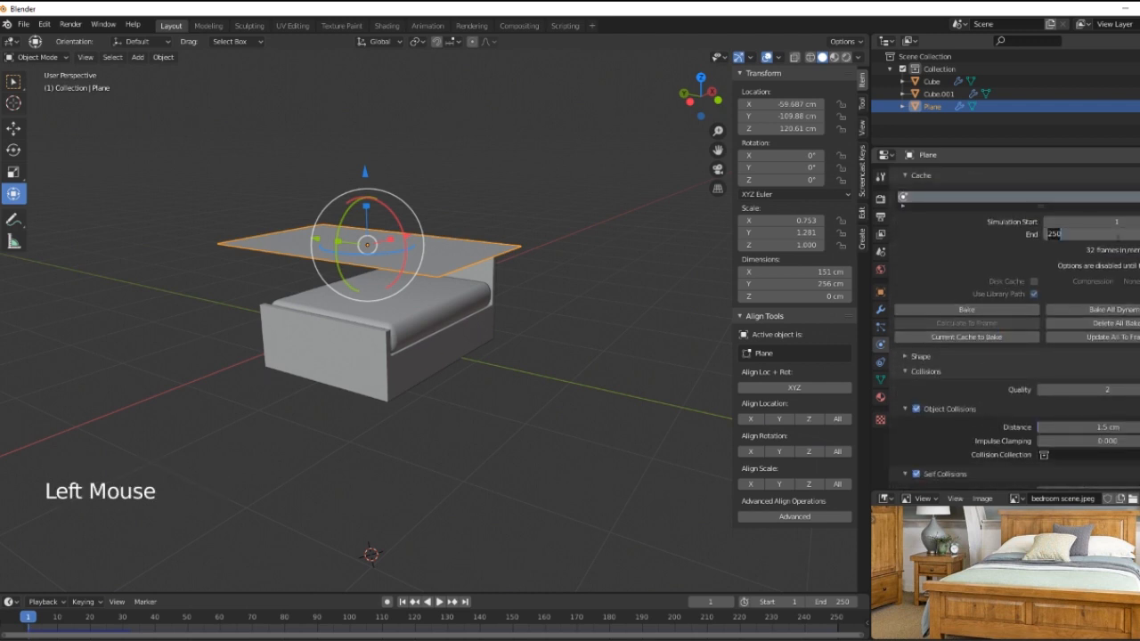
type("100")
key("Return")
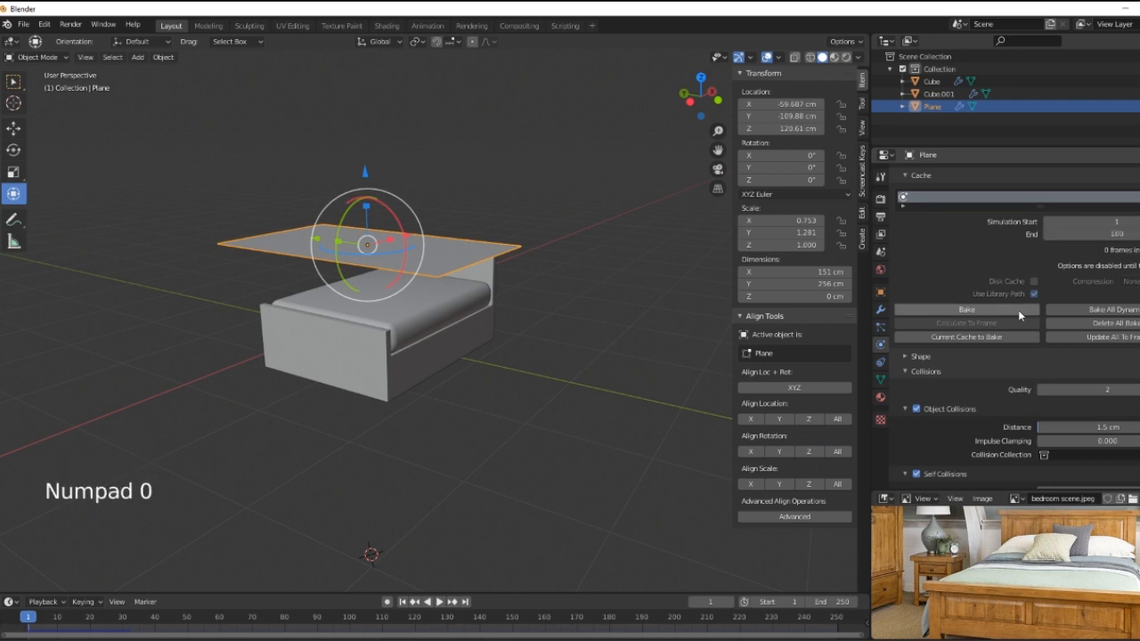
left_click(966, 311)
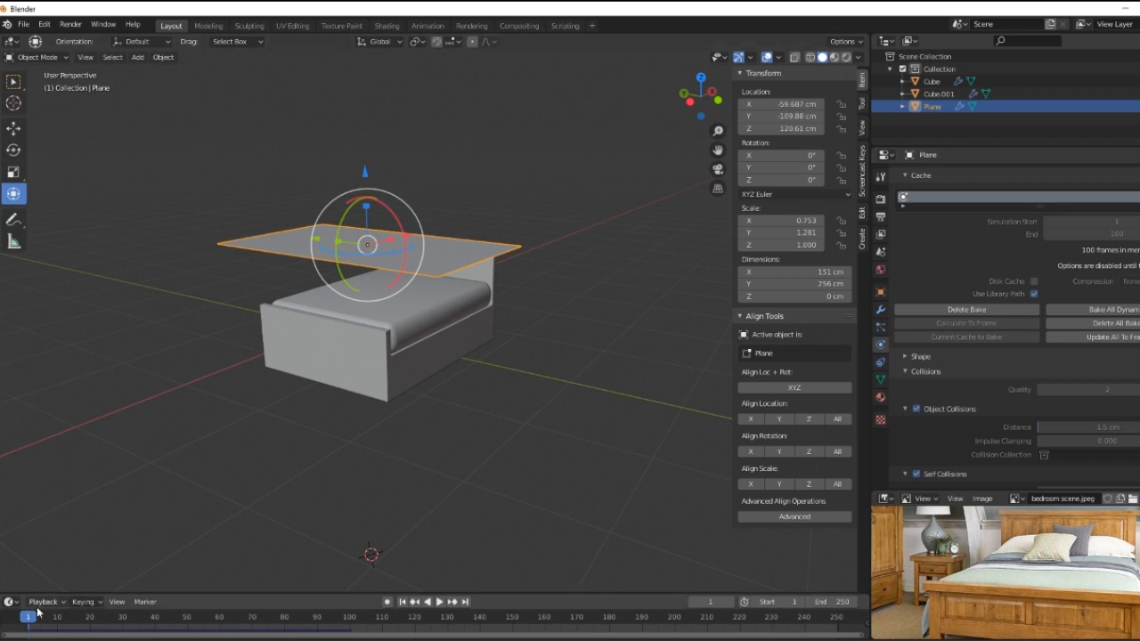
Step: Move the timeline to frame 19 and apply the Cloth modifier on the plane to freeze the drape
left_click_drag(31, 619, 87, 636)
middle_click_drag(243, 505, 203, 474)
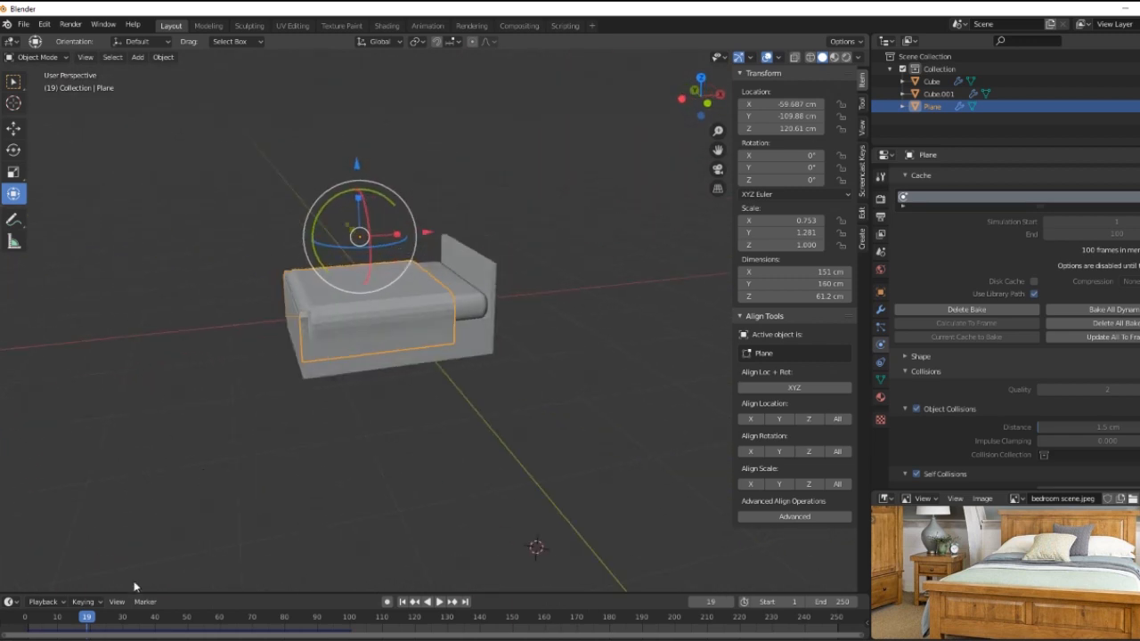
left_click_drag(87, 618, 88, 621)
middle_click_drag(232, 535, 289, 531)
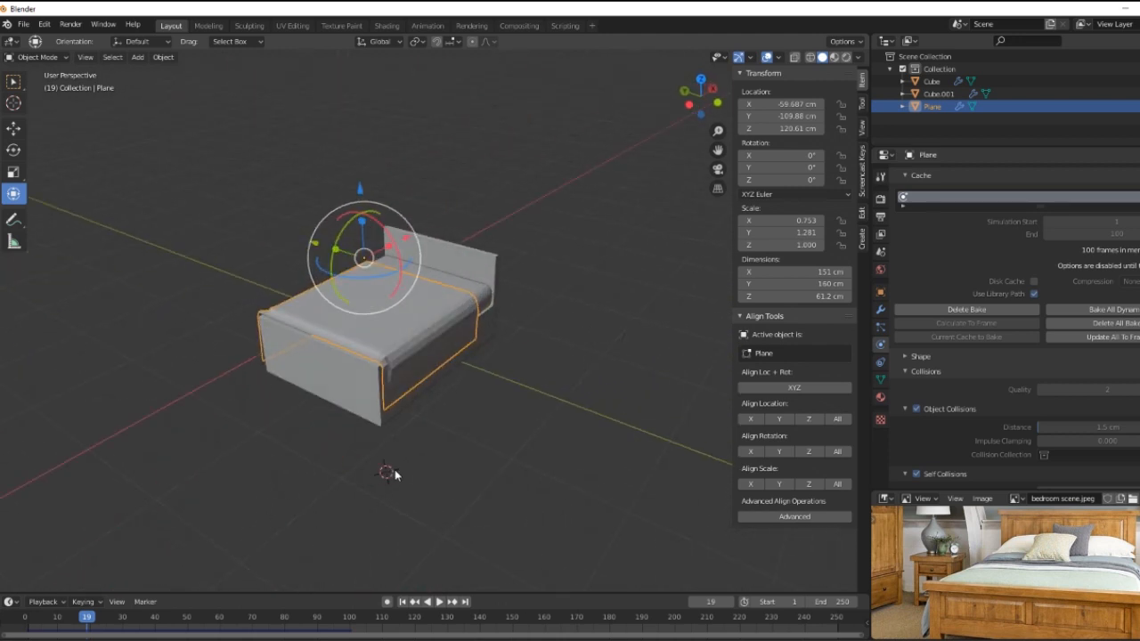
left_click(880, 312)
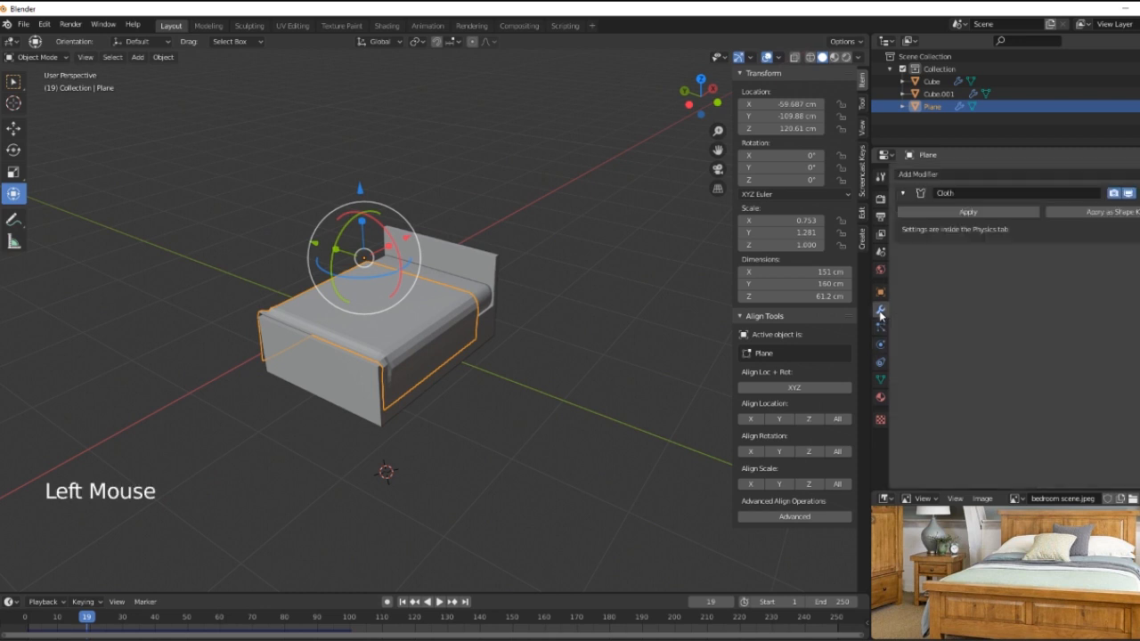
left_click(970, 213)
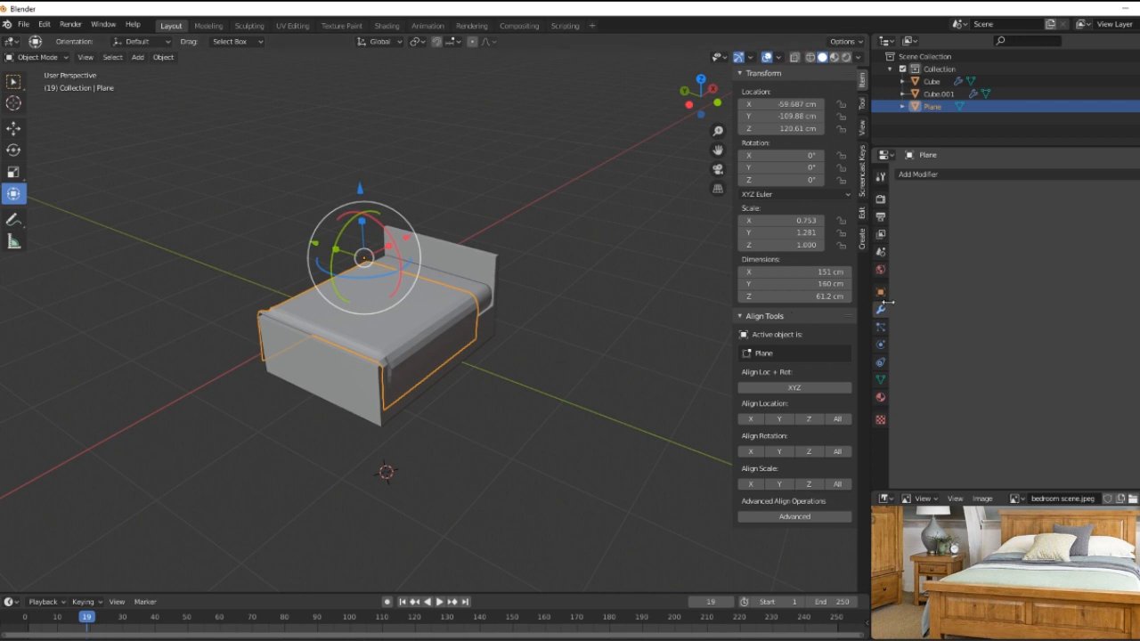
Step: Add a Subdivision Surface modifier to the draped bed cover and inspect its smoothness from the side
left_click(960, 176)
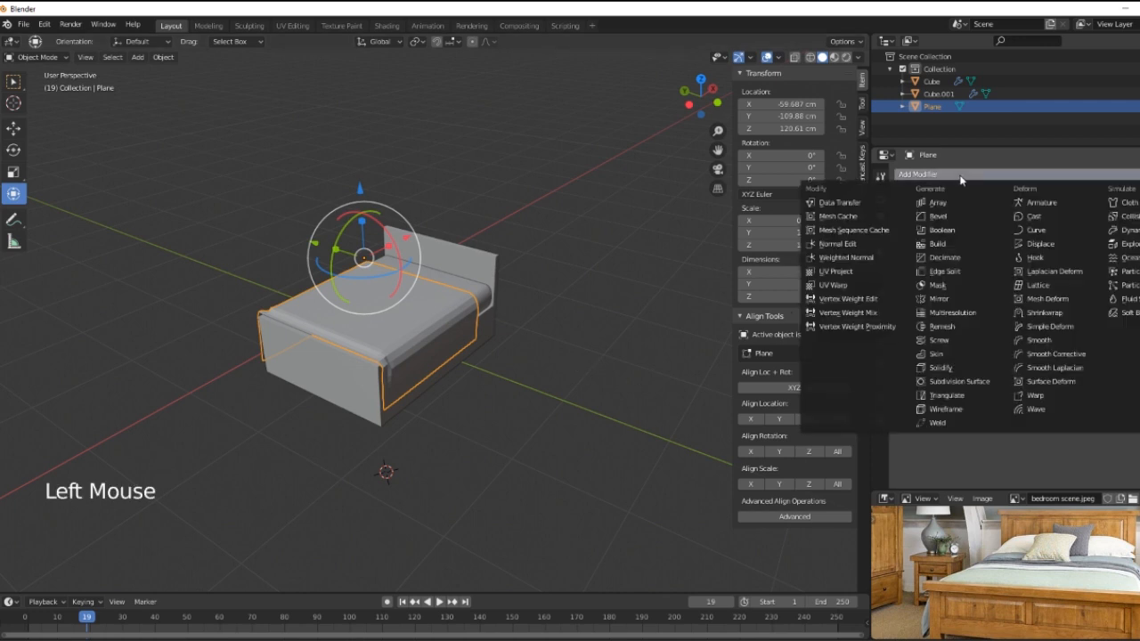
left_click(946, 384)
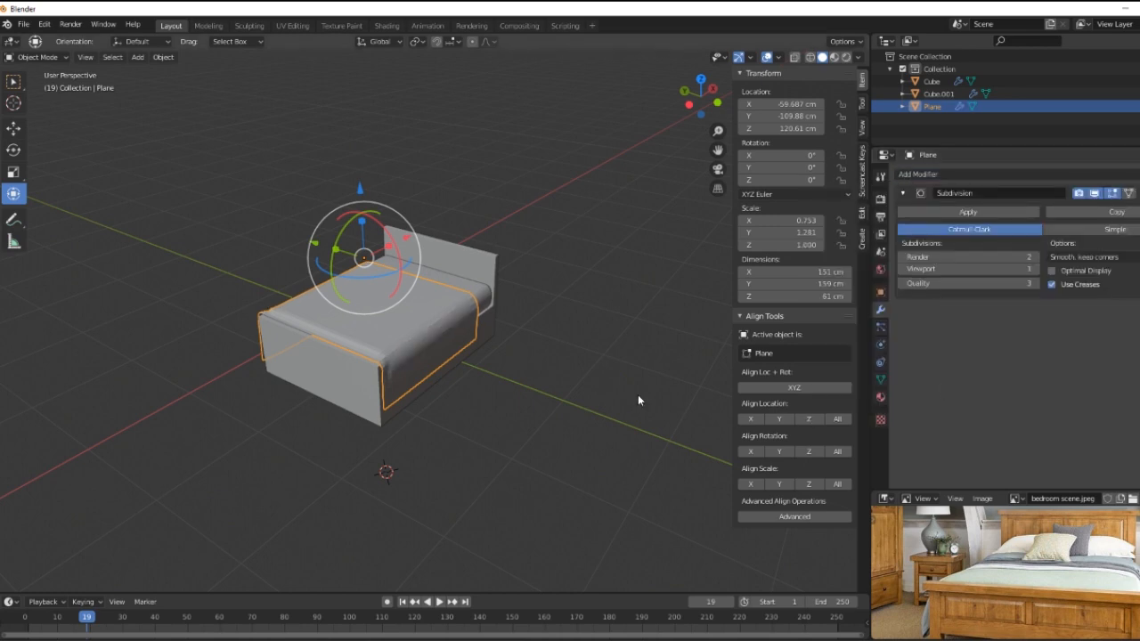
scroll(504, 394, "up", 2)
scroll(505, 389, "up", 2)
middle_click_drag(505, 389, 459, 374)
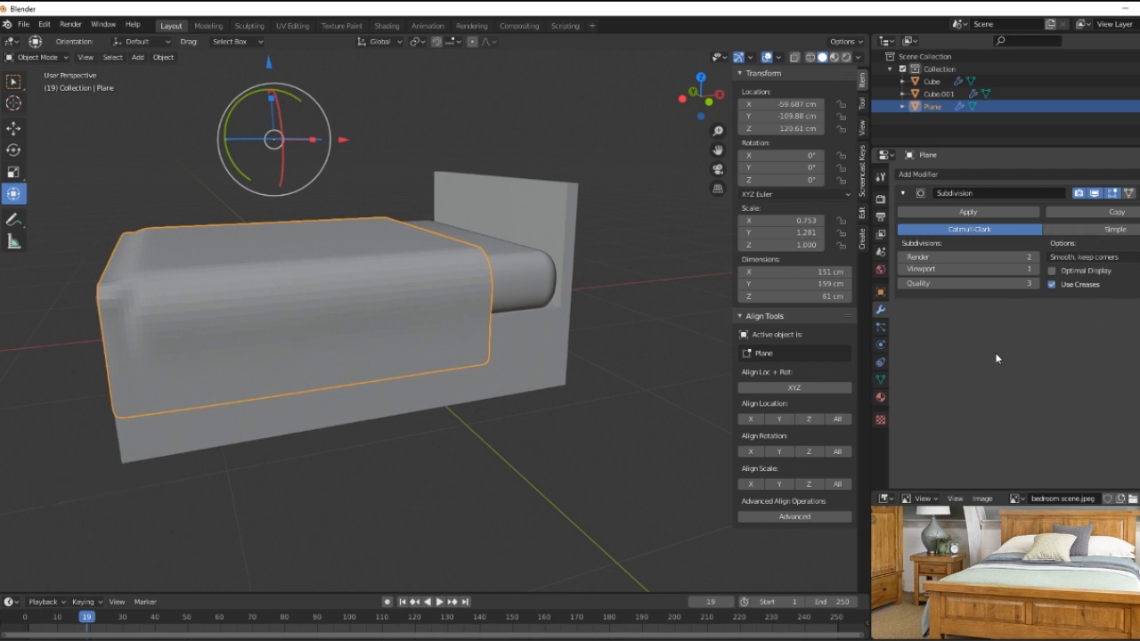
Step: Add a Solidify modifier to the bed cover with a thickness of 2 cm
left_click(952, 173)
left_click(945, 369)
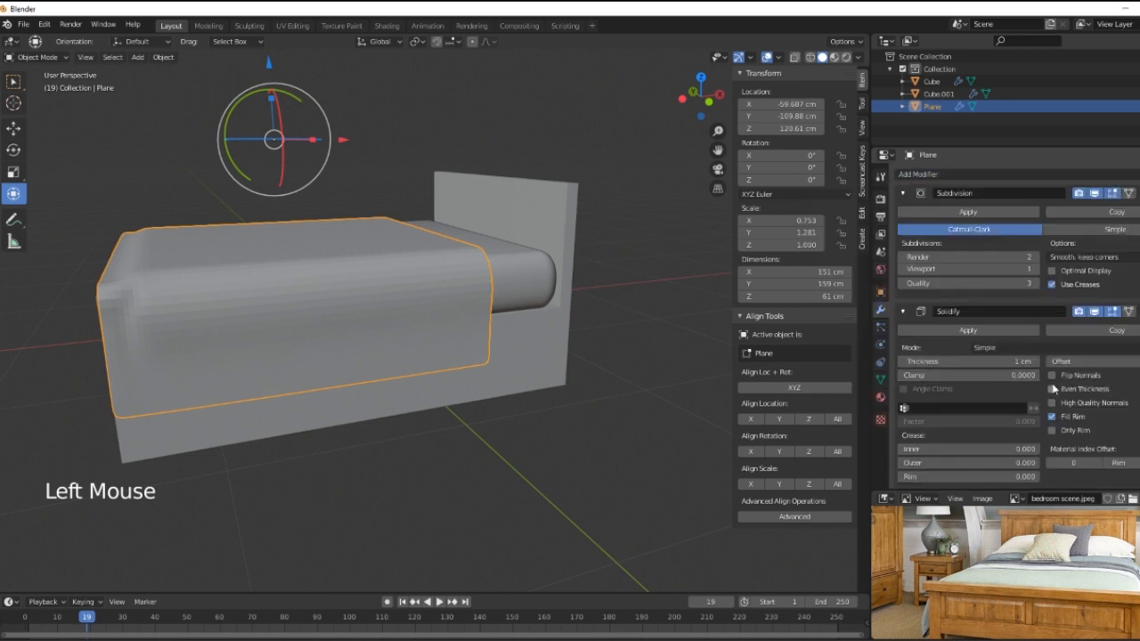
middle_click_drag(498, 468, 533, 482)
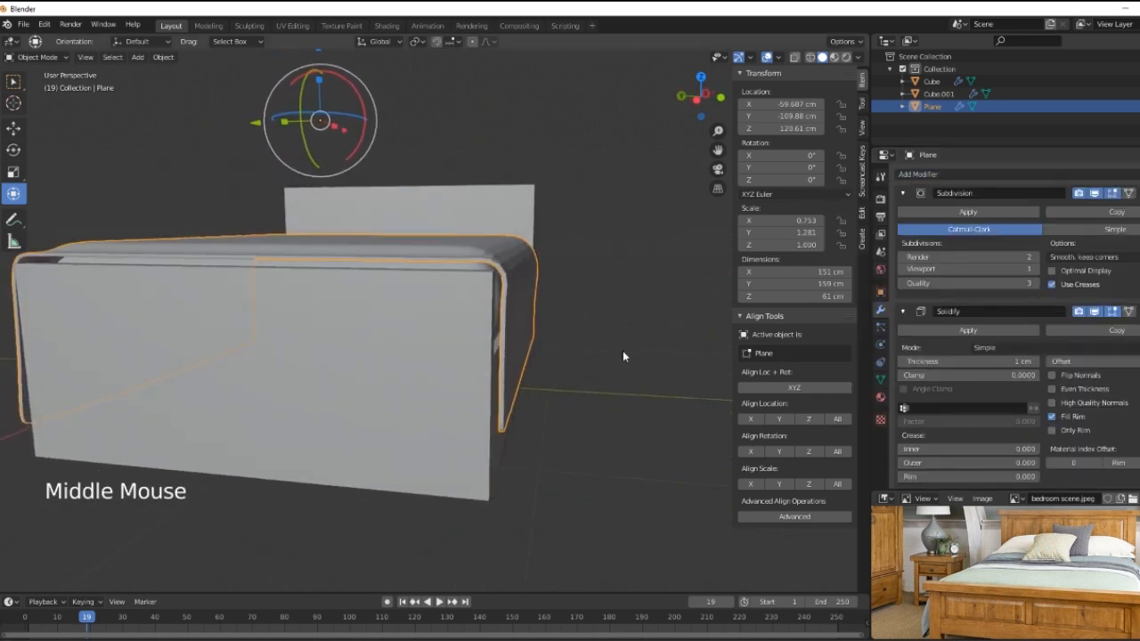
left_click(1035, 361)
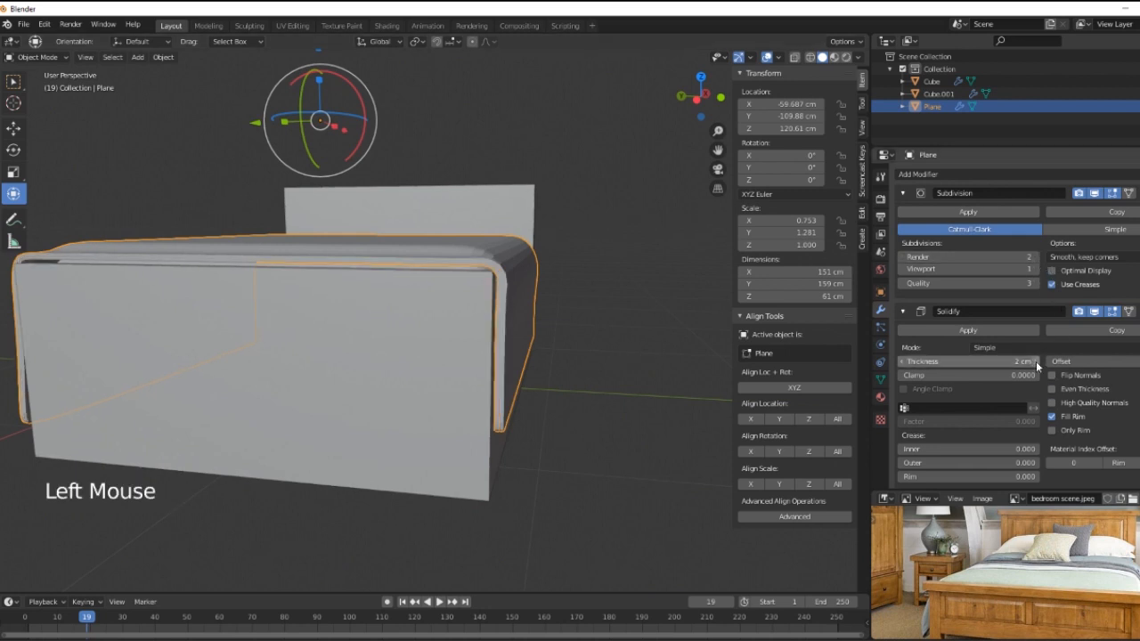
Step: Try negative Solidify thicknesses of -2 cm and -3 cm on the bed cover, and return to 2 cm
left_click(901, 363)
left_click(901, 362)
left_click(901, 362)
left_click(901, 363)
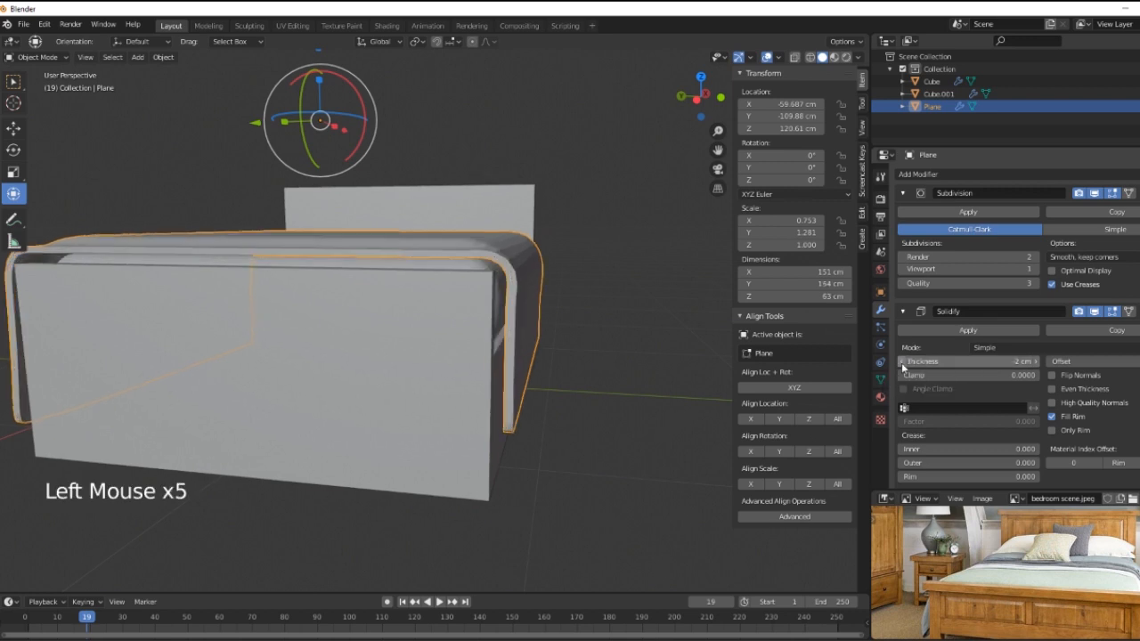
left_click(901, 363)
middle_click_drag(588, 366, 564, 390)
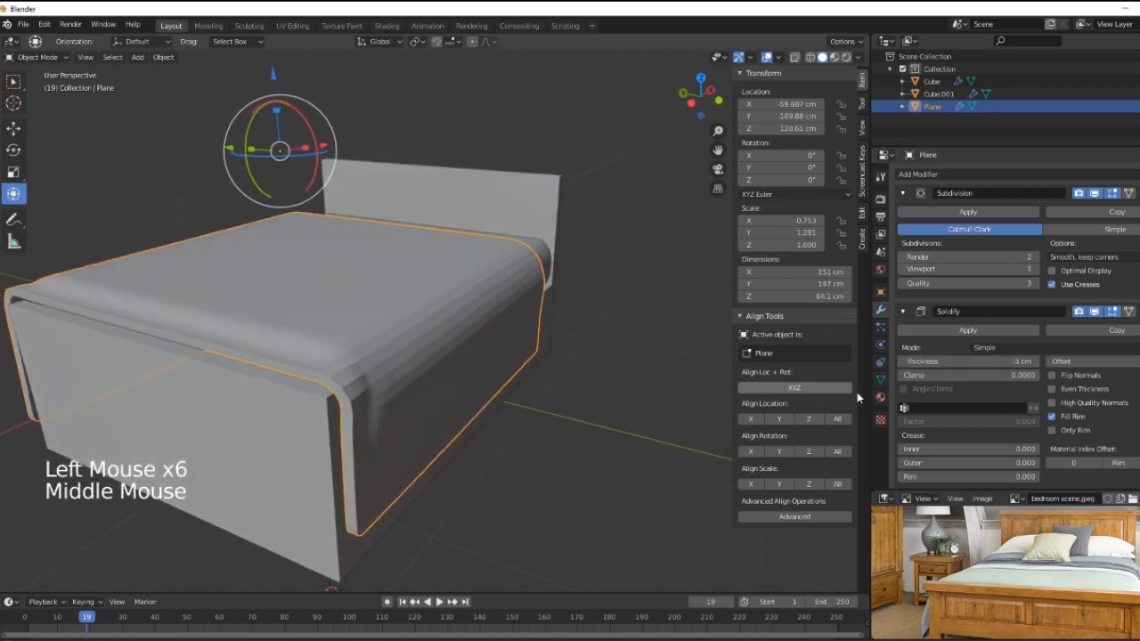
left_click(1033, 362)
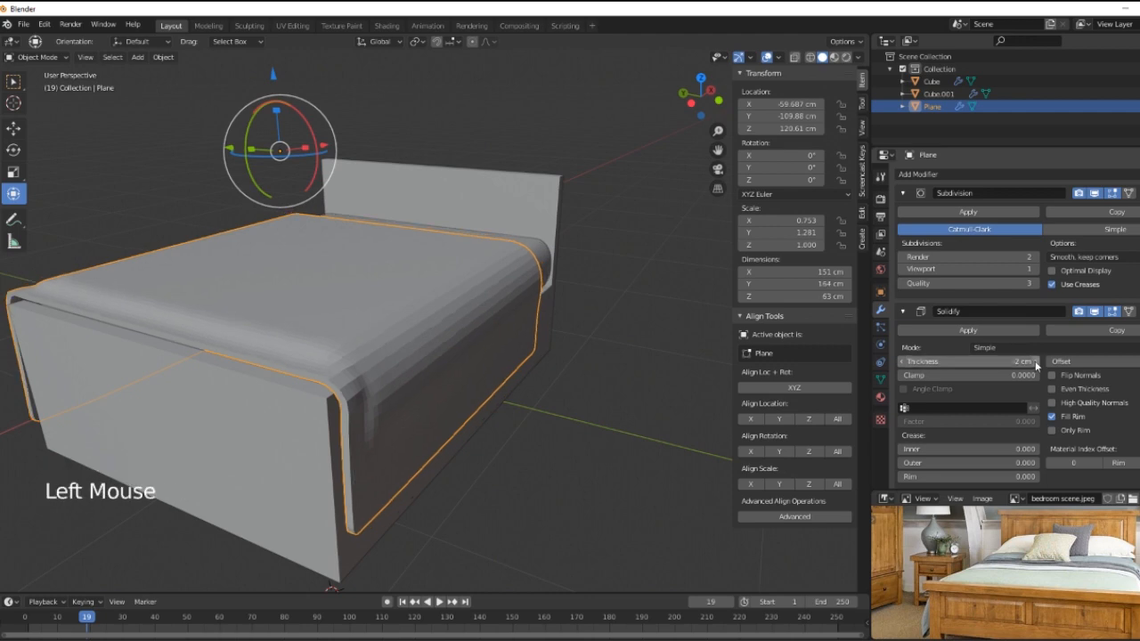
middle_click_drag(584, 392, 545, 410)
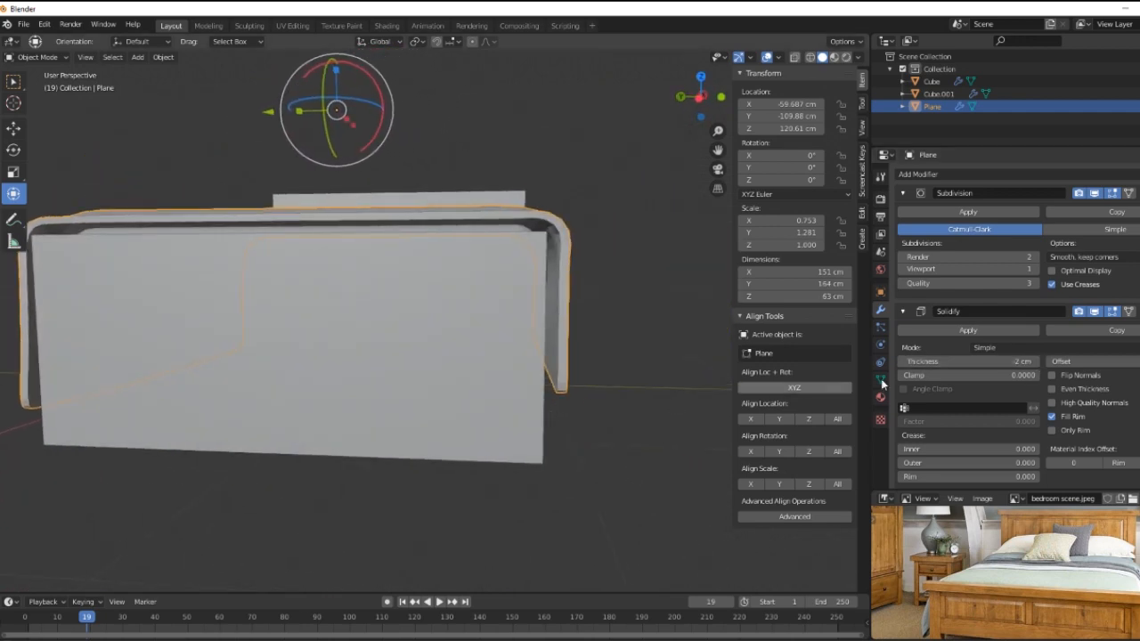
left_click(1037, 362)
left_click(1037, 361)
left_click(1036, 361)
left_click(1037, 362)
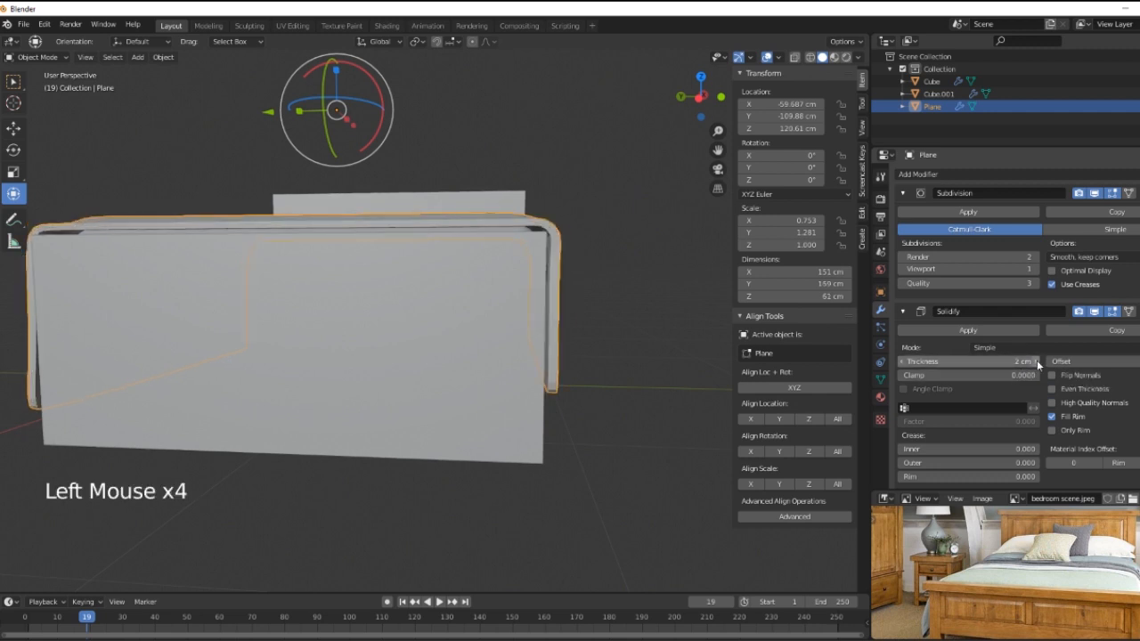
Step: In Edit Mode, select the column of faces along the cover's headboard-end edge on its hanging side
middle_click_drag(691, 387, 572, 445)
key("Tab")
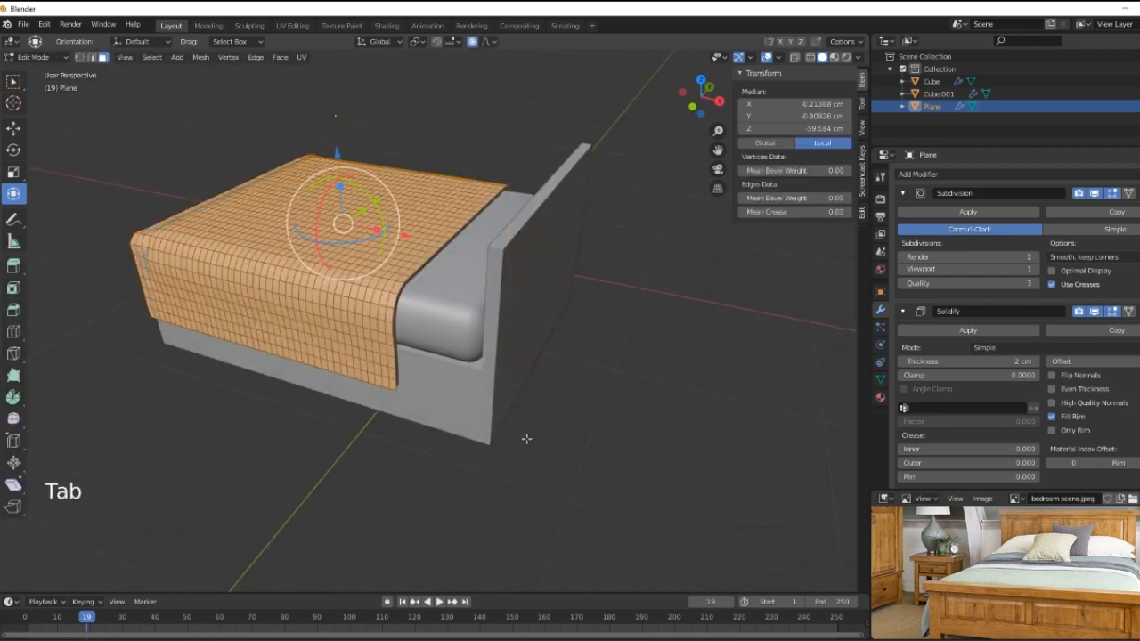
middle_click_drag(451, 485, 437, 413)
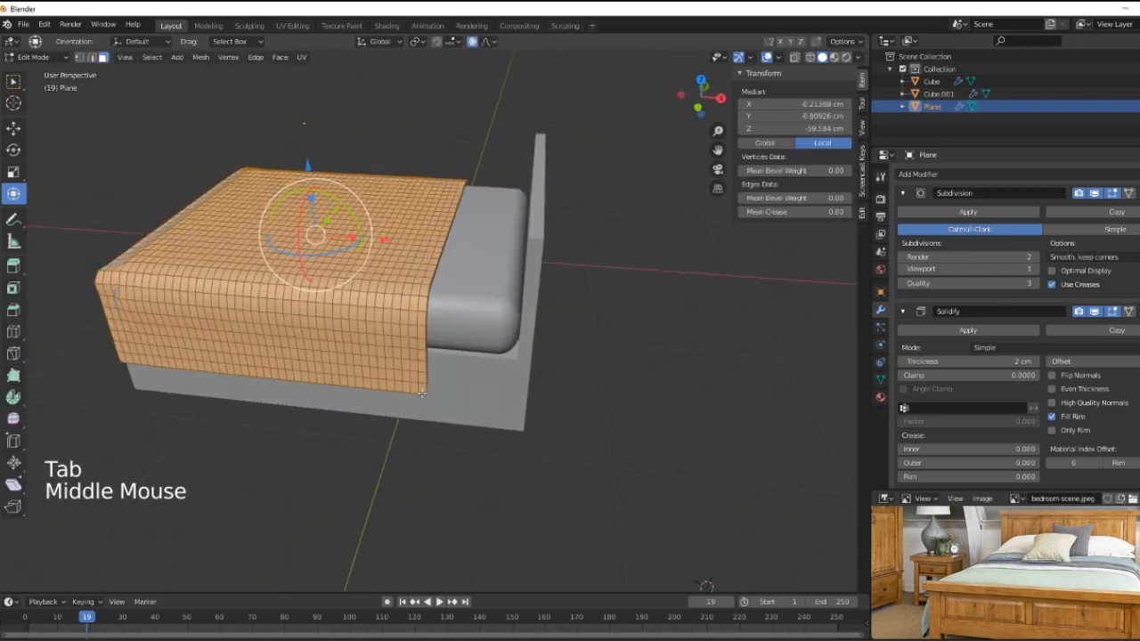
right_click(422, 393)
right_click(419, 386, "shift")
right_click(421, 374, "shift")
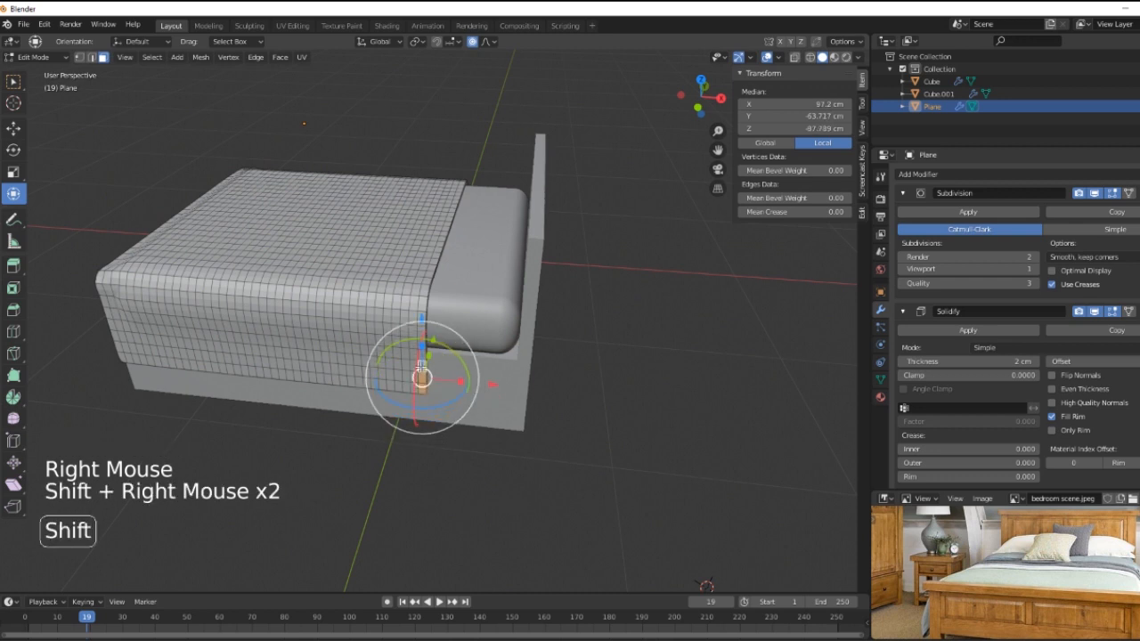
right_click(420, 363, "shift")
right_click(420, 349, "shift")
right_click(420, 332, "shift")
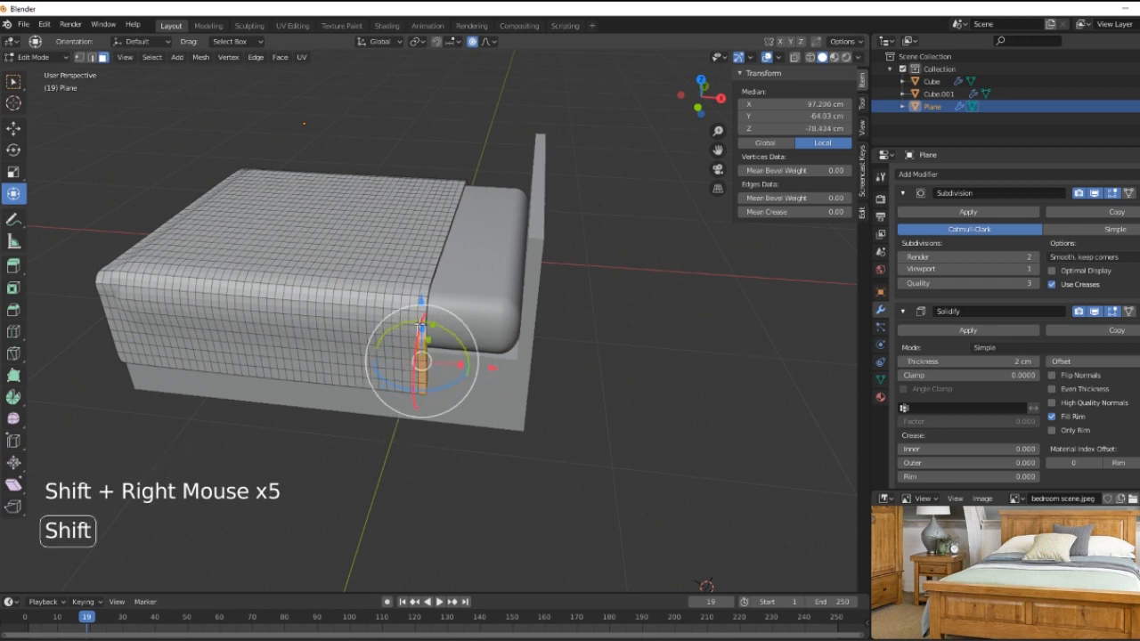
right_click(421, 318, "shift")
right_click(423, 309, "shift")
right_click(422, 322, "shift")
right_click(421, 328, "shift")
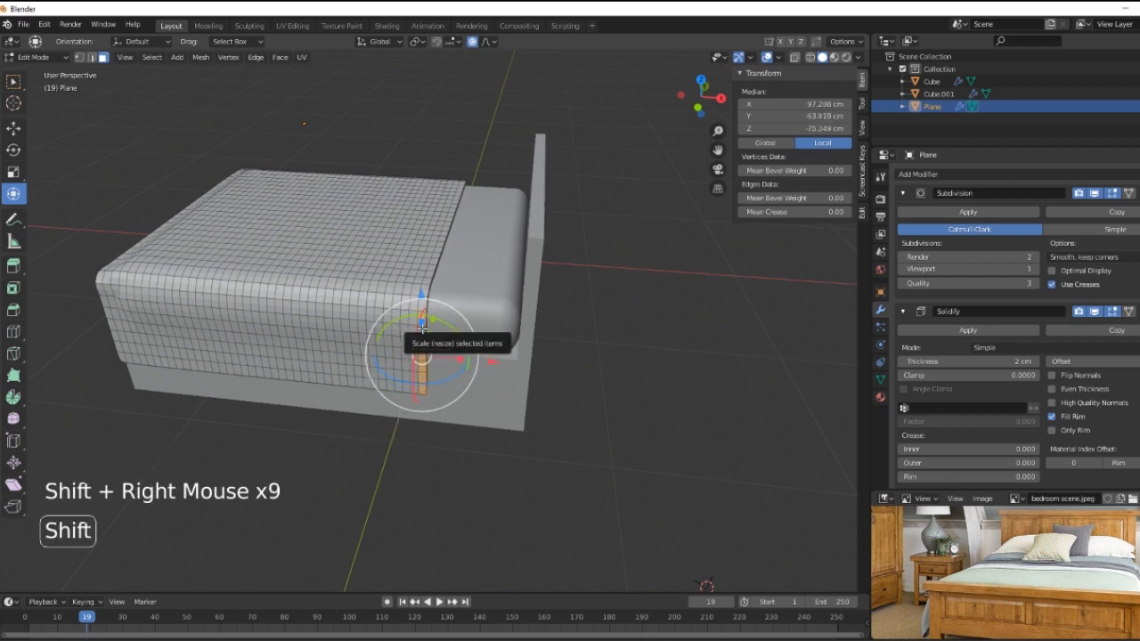
right_click(423, 322, "shift")
right_click(422, 319, "shift")
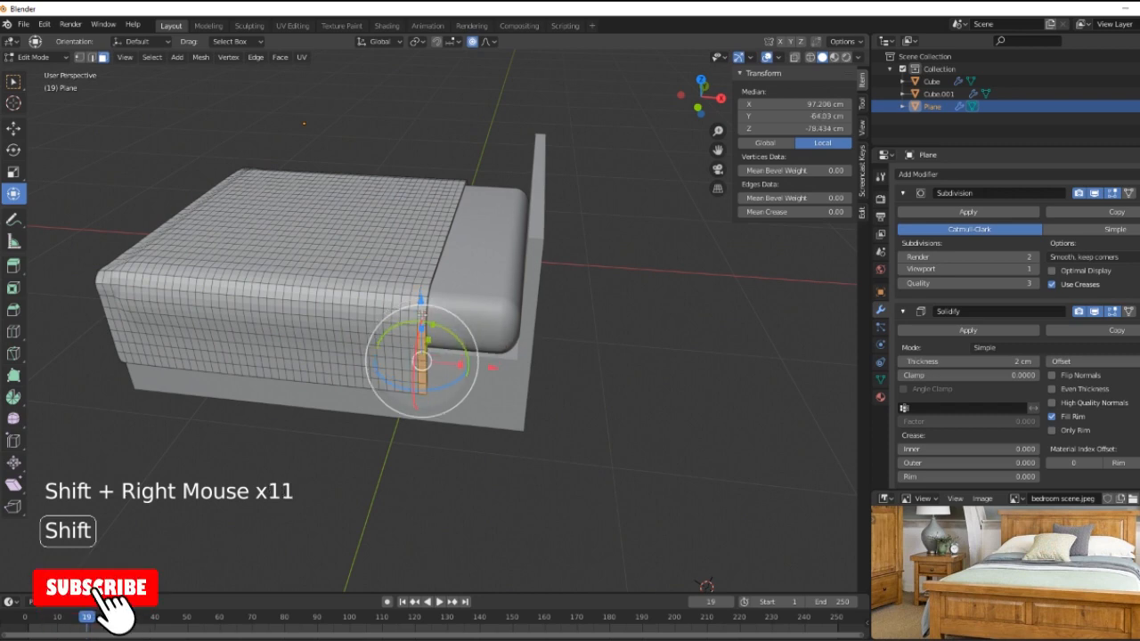
right_click(423, 311, "shift")
right_click(423, 305, "shift")
right_click(423, 300, "shift")
right_click(423, 295, "shift")
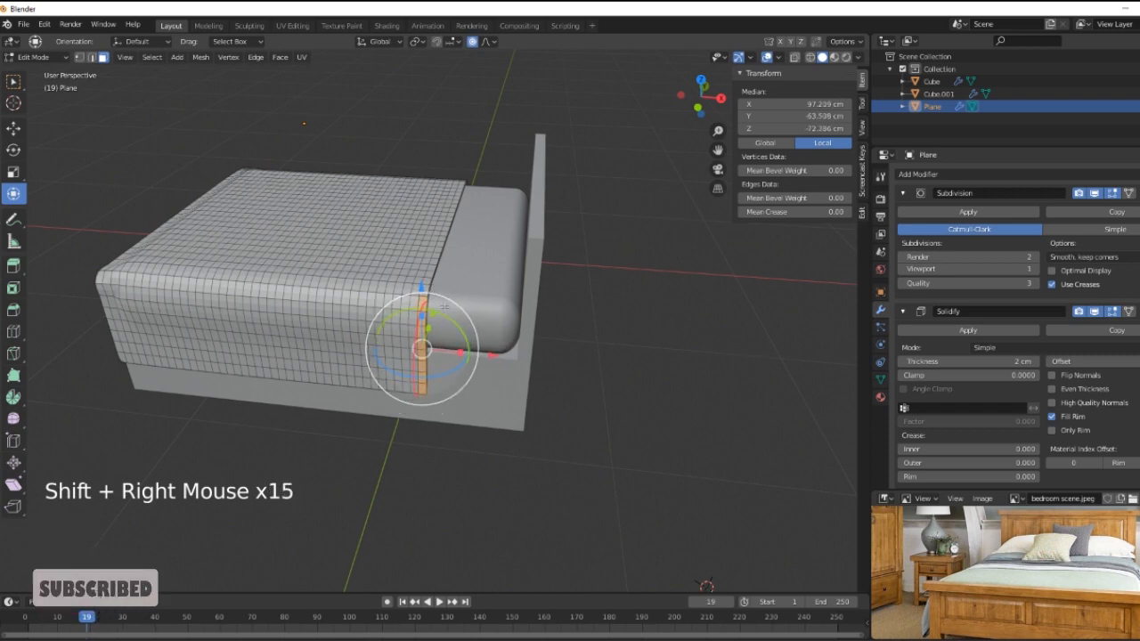
Step: Extend the cover's headboard-end face selection over the rounded side and along the first half of the top edge
middle_click_drag(446, 306, 563, 315)
scroll(563, 315, "up", 2)
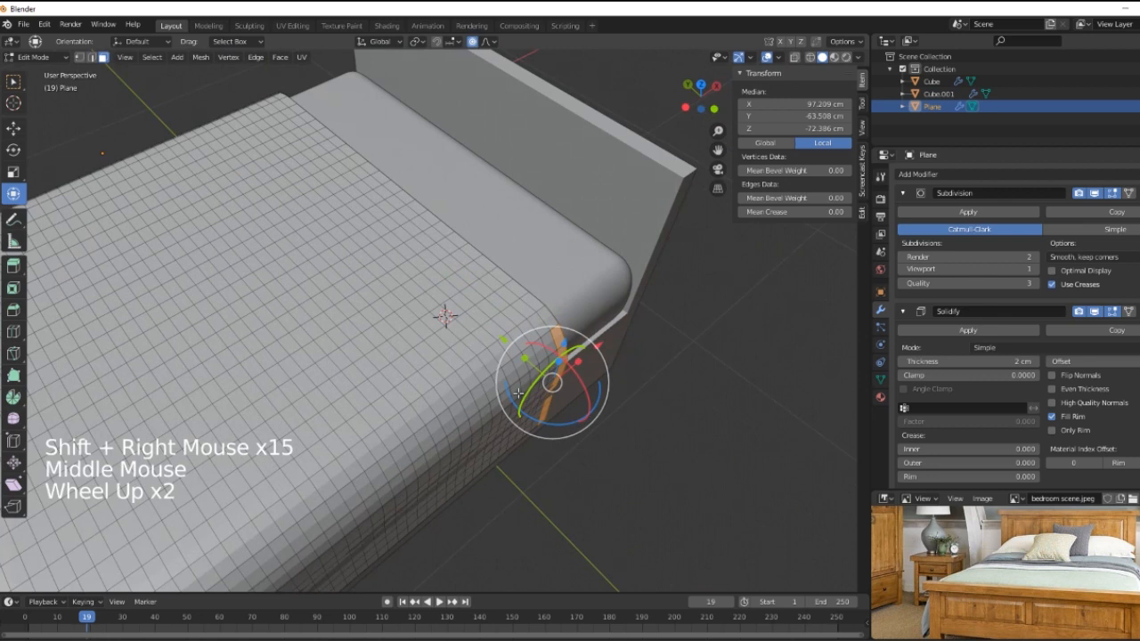
right_click(540, 308, "shift")
right_click(529, 298, "shift")
right_click(516, 286, "shift")
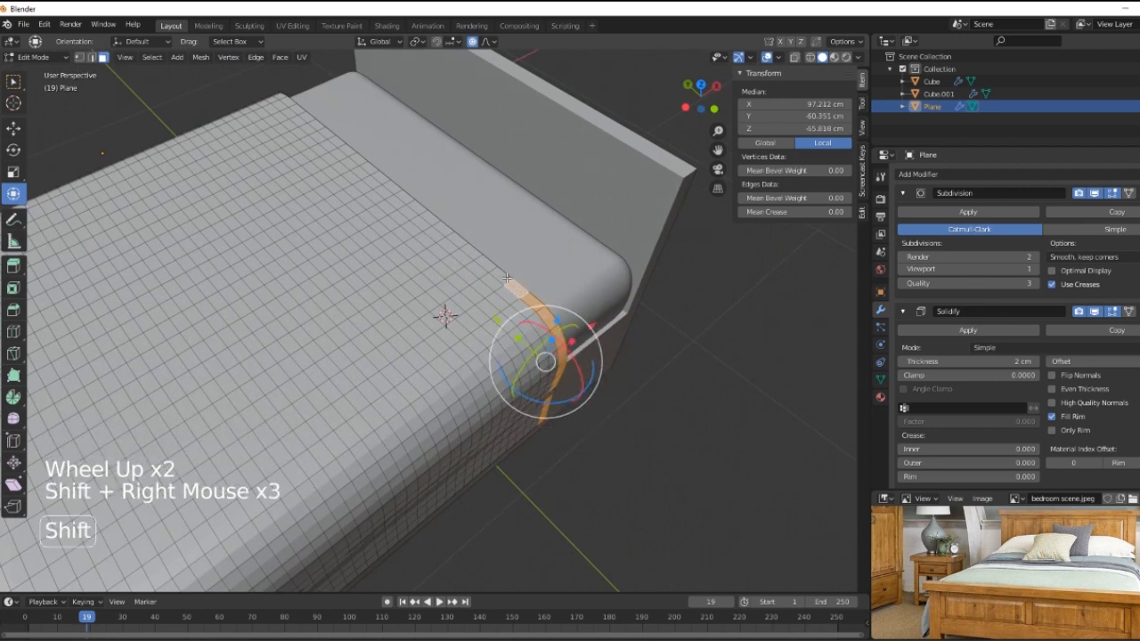
right_click(495, 270, "shift")
right_click(482, 261, "shift")
right_click(470, 250, "shift")
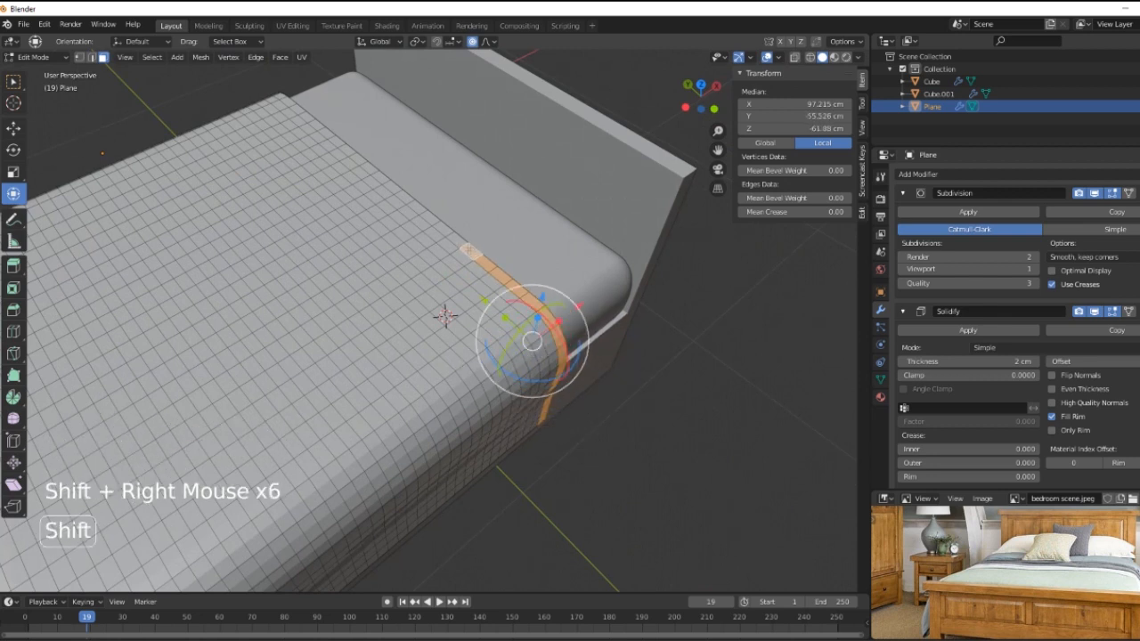
right_click(457, 240, "shift")
right_click(444, 229, "shift")
right_click(432, 218, "shift")
right_click(419, 205, "shift")
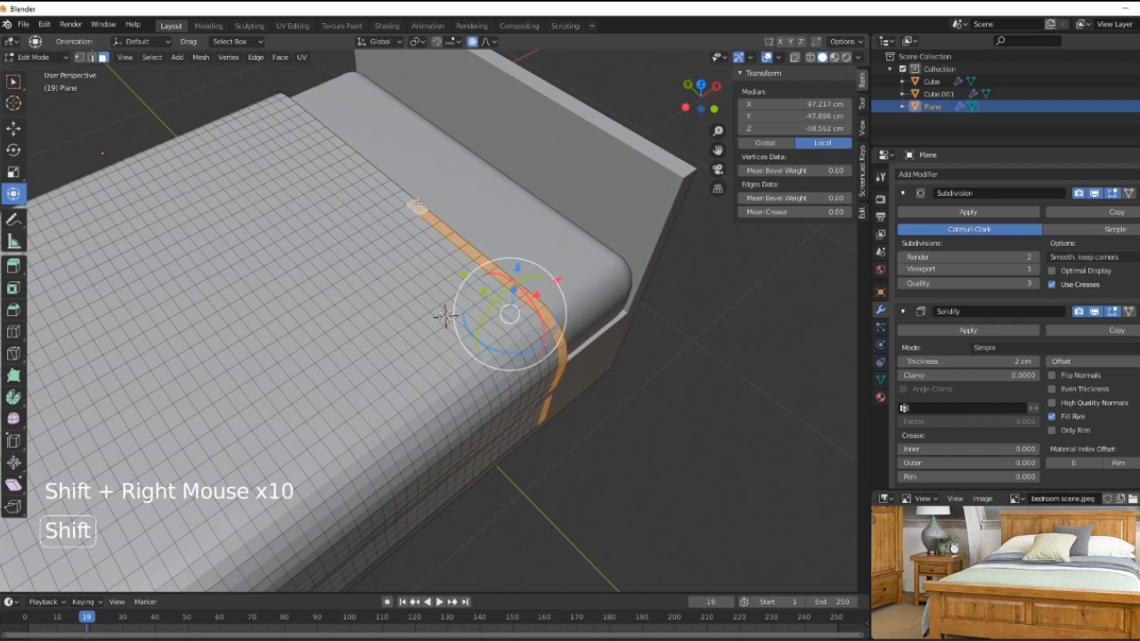
right_click(407, 197, "shift")
right_click(393, 187, "shift")
right_click(384, 178, "shift")
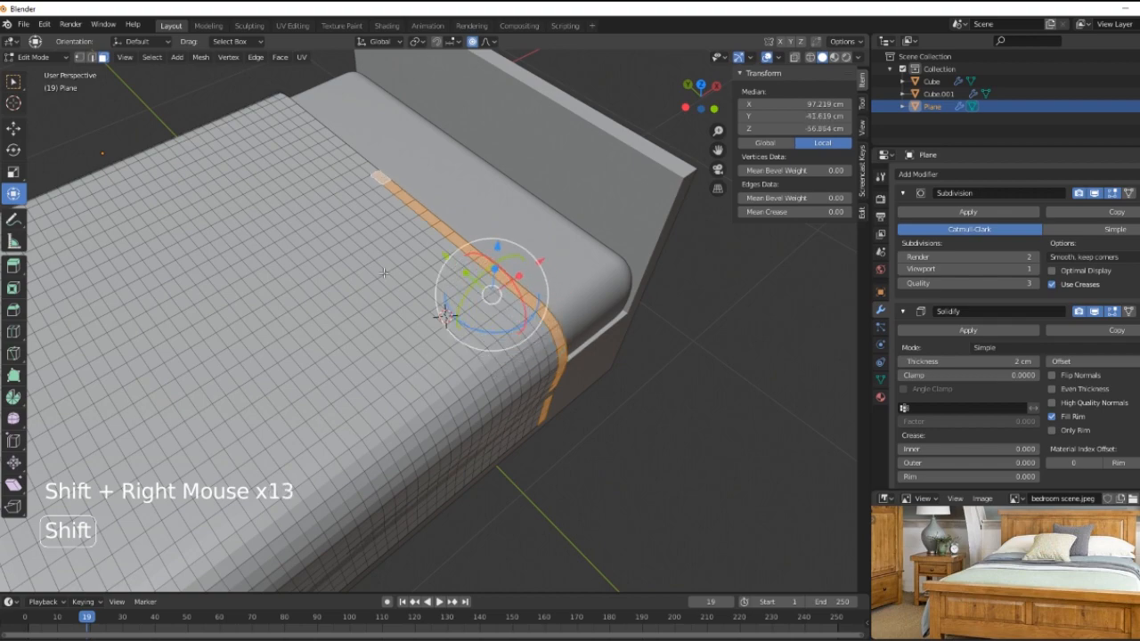
Step: Add the remaining headboard-end edge faces across the cover's top up to the opposite rounded side
middle_click_drag(383, 178, 579, 328)
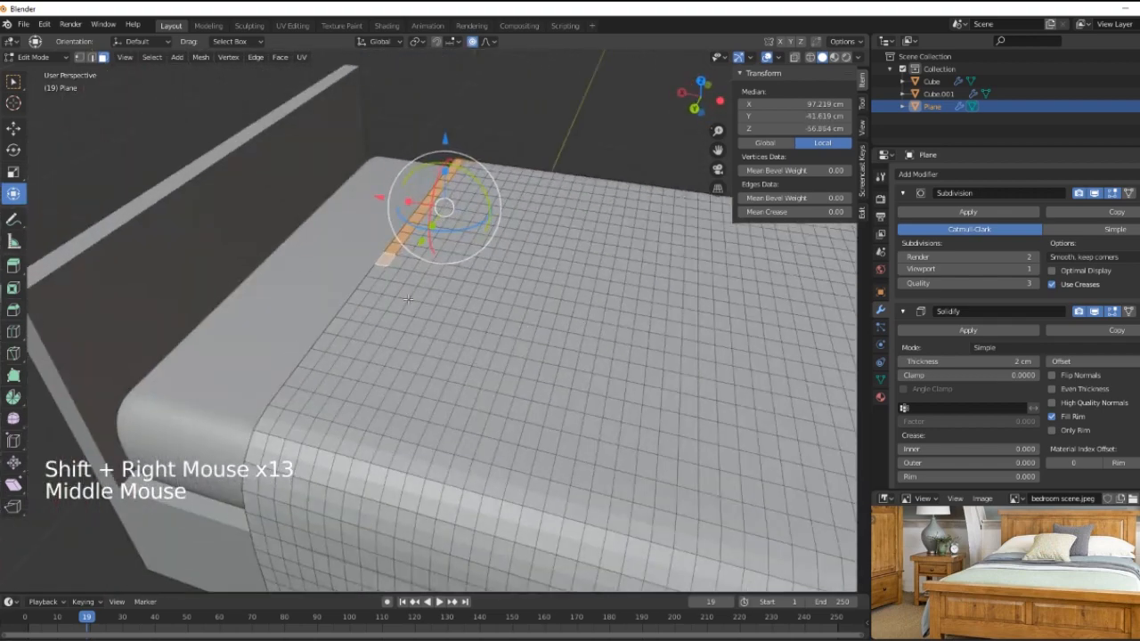
right_click(376, 275, "shift")
right_click(369, 285, "shift")
right_click(361, 295, "shift")
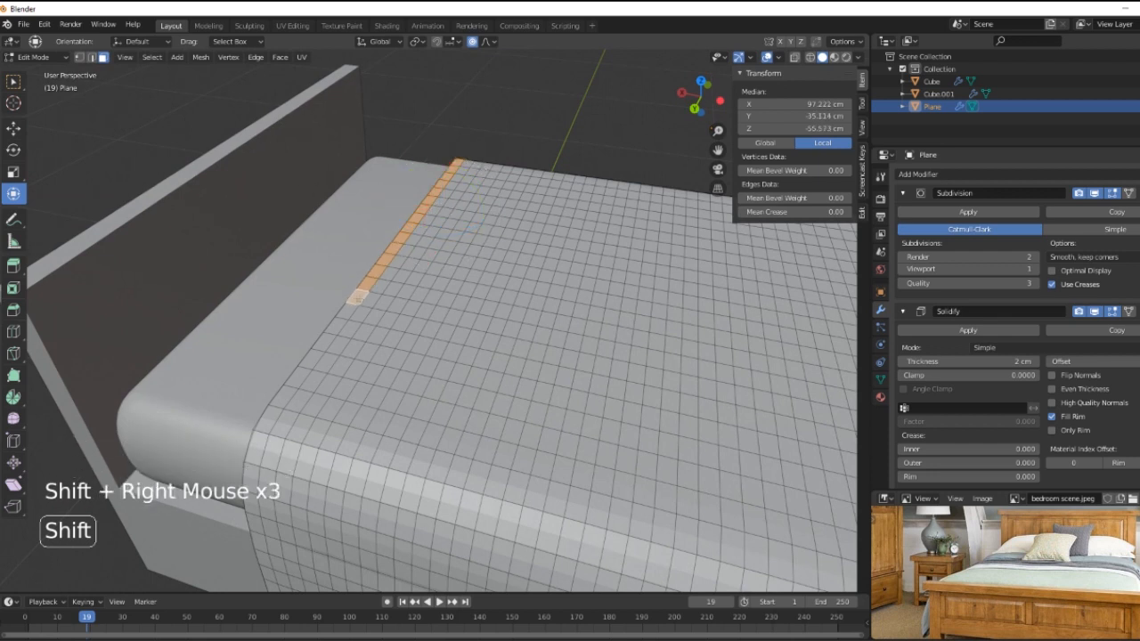
right_click(345, 310, "shift")
right_click(335, 326, "shift")
right_click(324, 342, "shift")
right_click(309, 364, "shift")
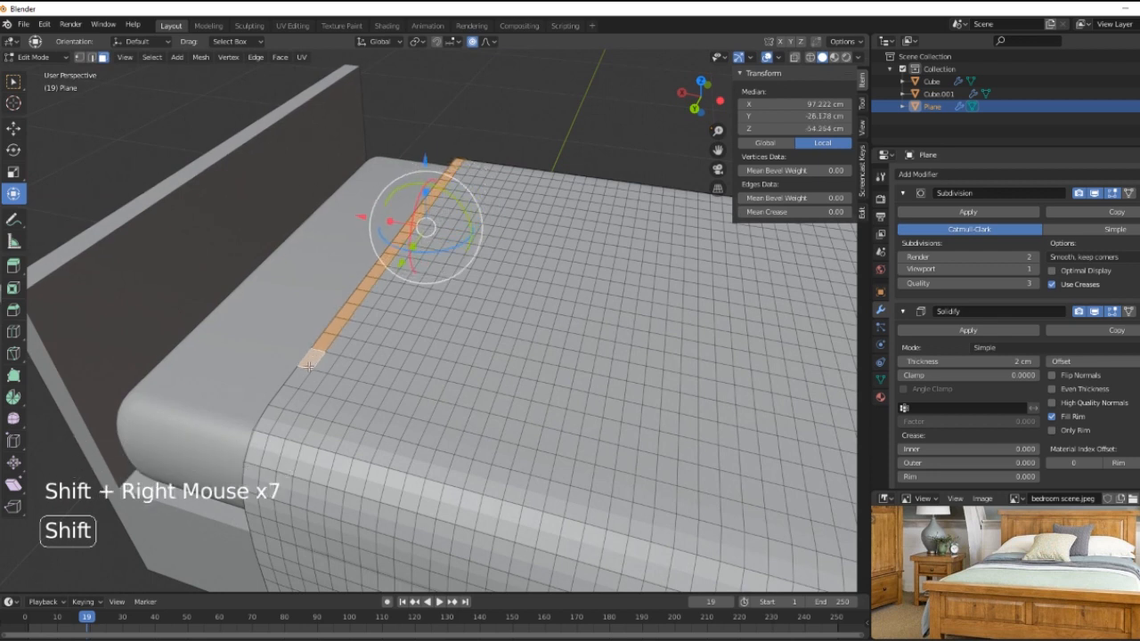
right_click(298, 380, "shift")
right_click(281, 400, "shift")
right_click(269, 418, "shift")
right_click(255, 443, "shift")
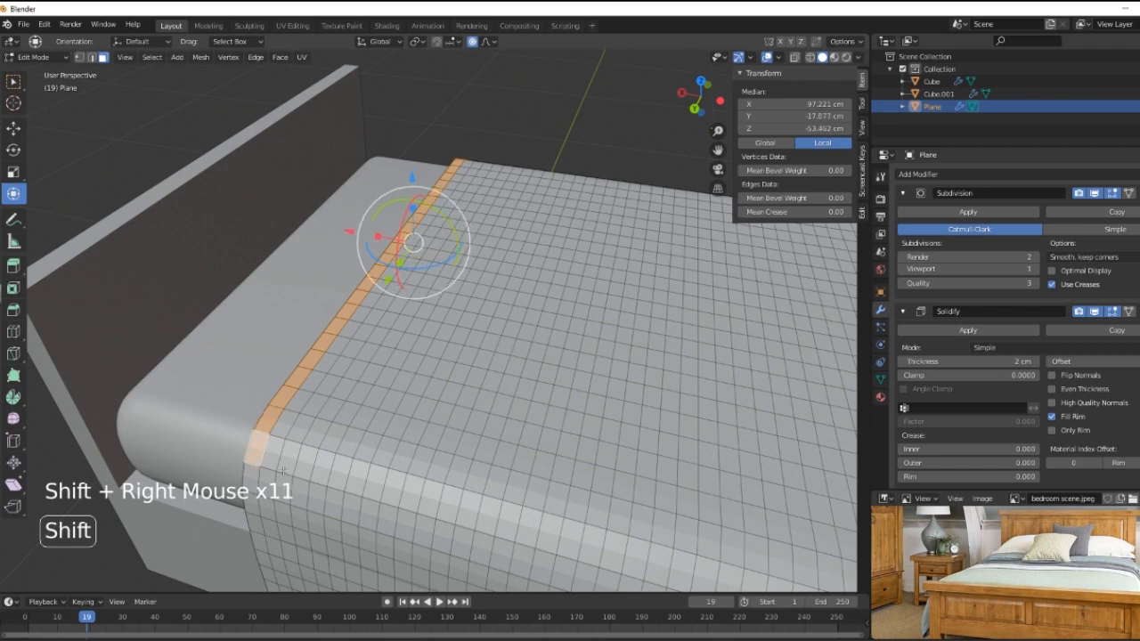
Step: Add the headboard-end edge faces down the opposite hanging side of the cover to its hem
middle_click_drag(283, 469, 312, 451)
right_click(263, 296, "shift")
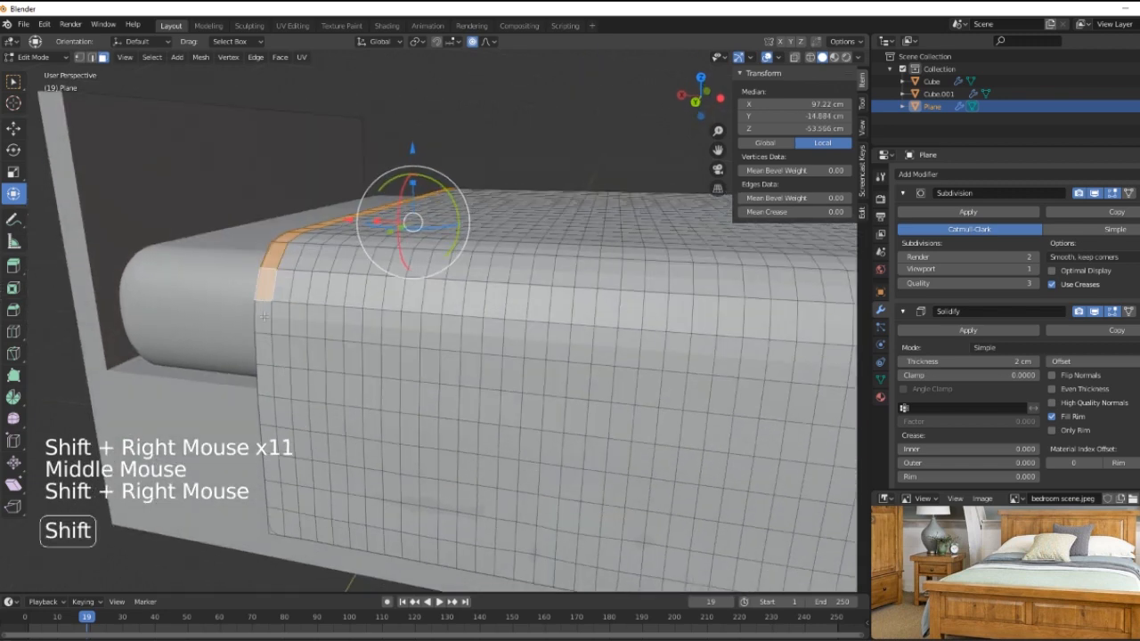
right_click(264, 321, "shift")
right_click(264, 349, "shift")
right_click(266, 377, "shift")
right_click(265, 408, "shift")
right_click(267, 445, "shift")
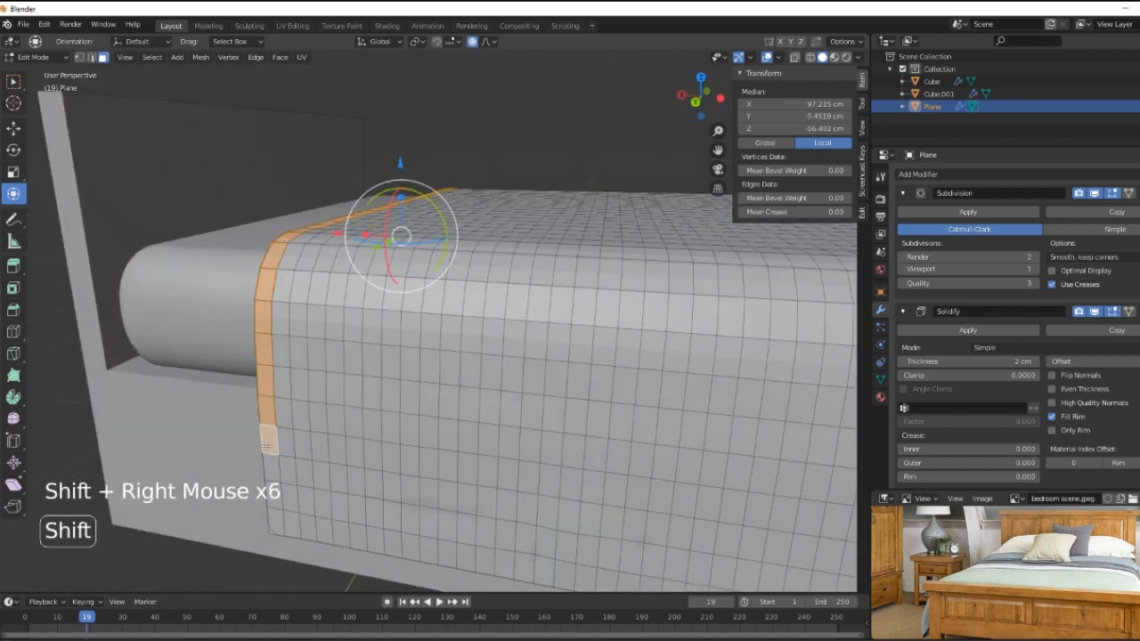
right_click(268, 464, "shift")
right_click(274, 491, "shift")
right_click(277, 521, "shift")
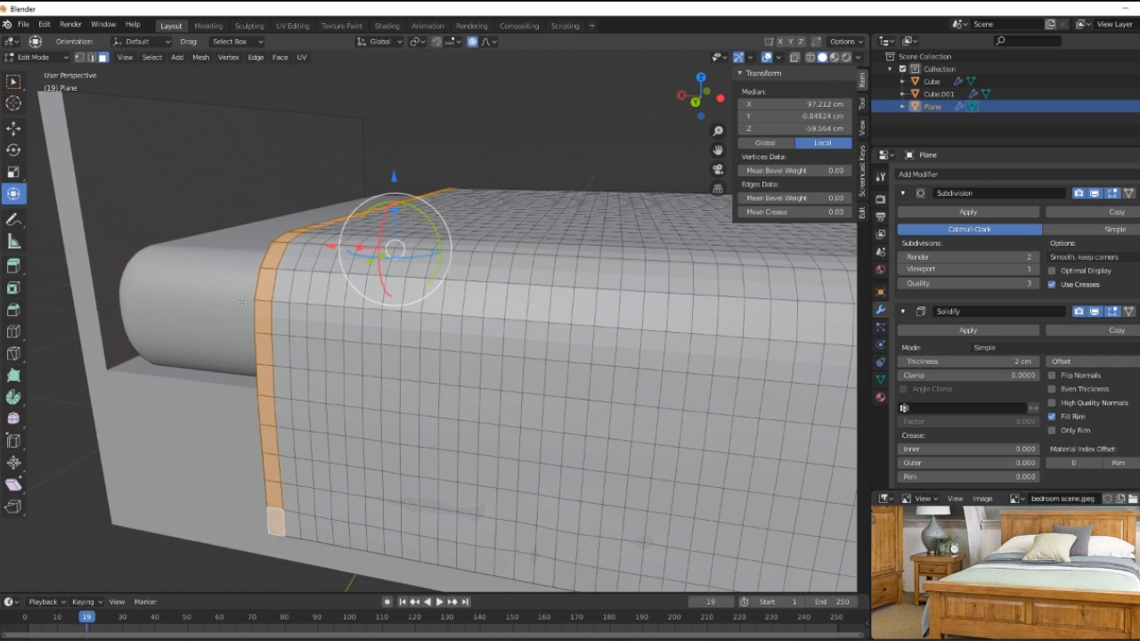
Step: Try extruding the selected headboard-end strip outward by about 3.8 cm, and undo the extrusion
left_click(14, 265)
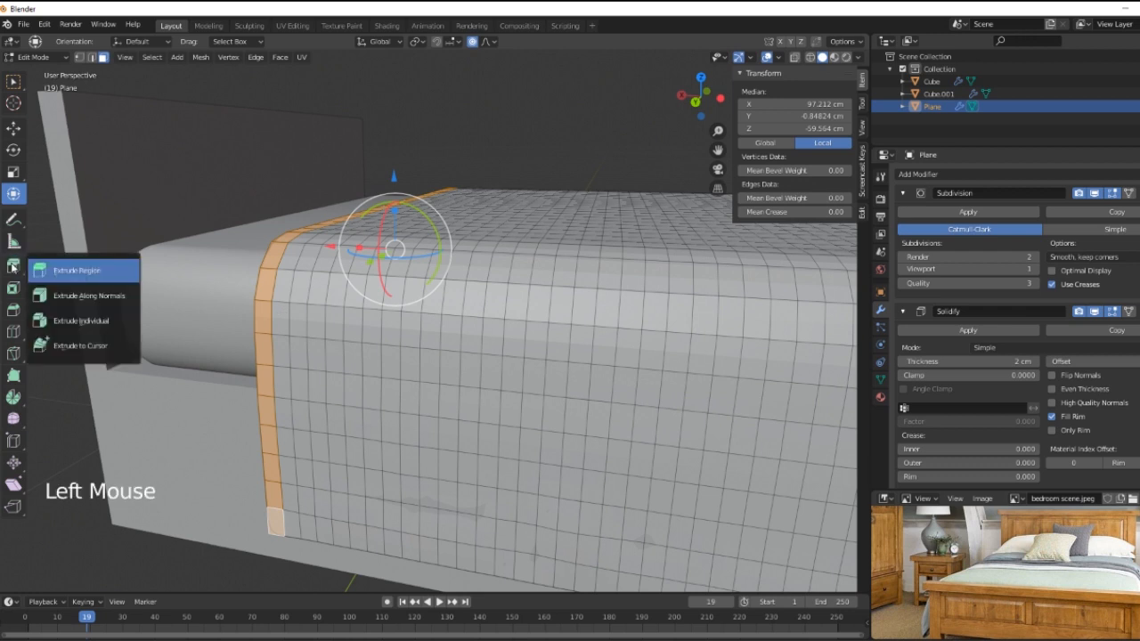
left_click_drag(392, 181, 393, 173)
middle_click_drag(515, 281, 482, 255)
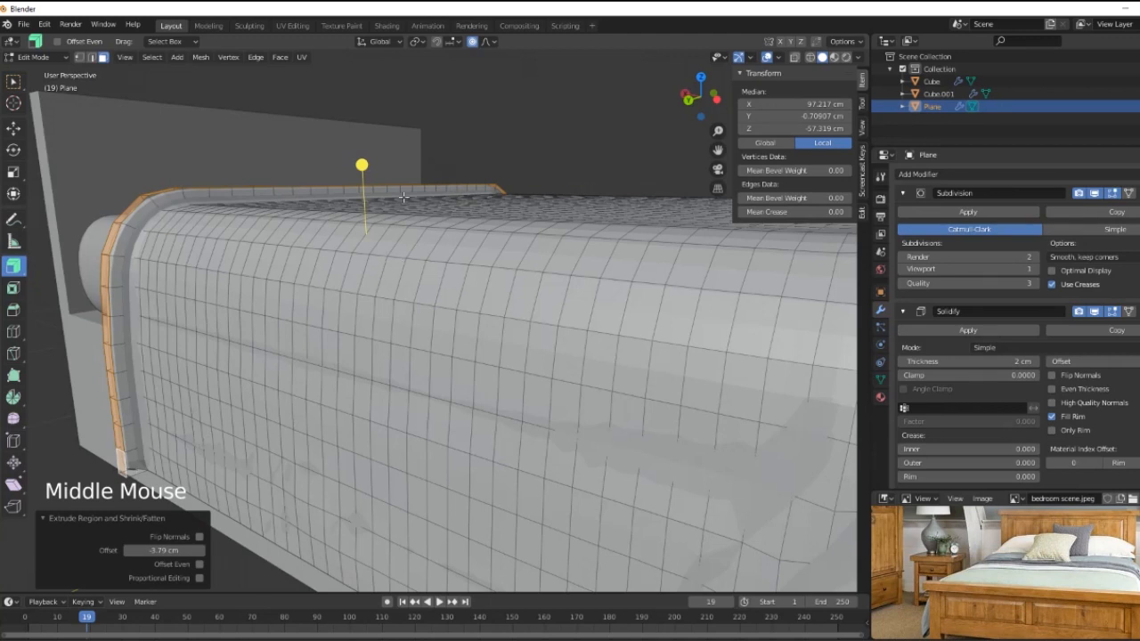
left_click(363, 164)
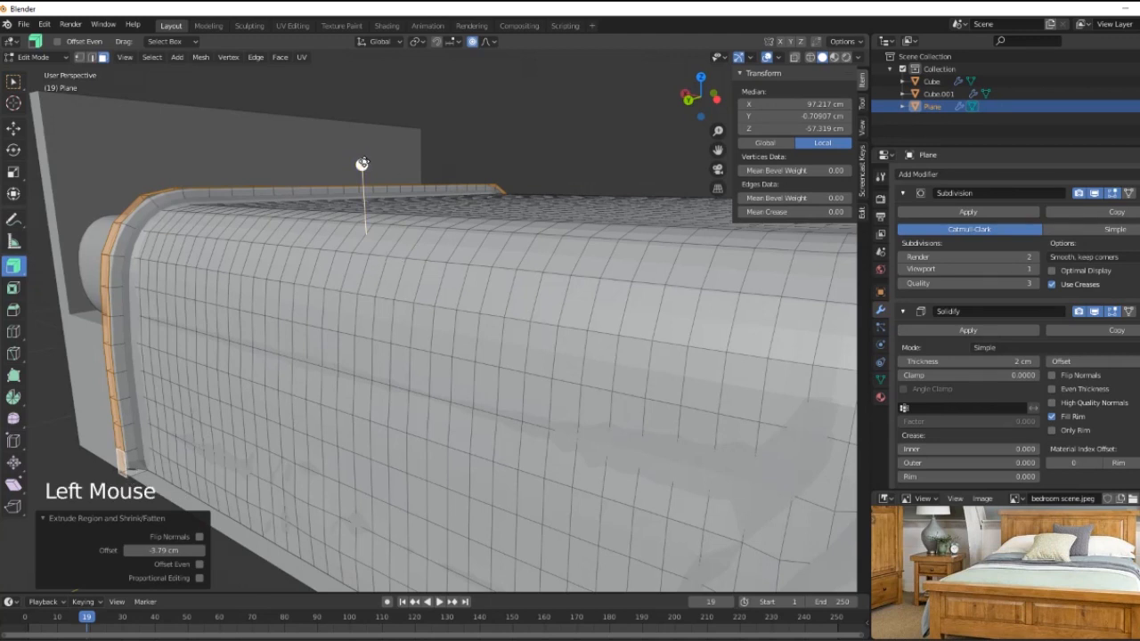
left_click_drag(362, 164, 363, 164)
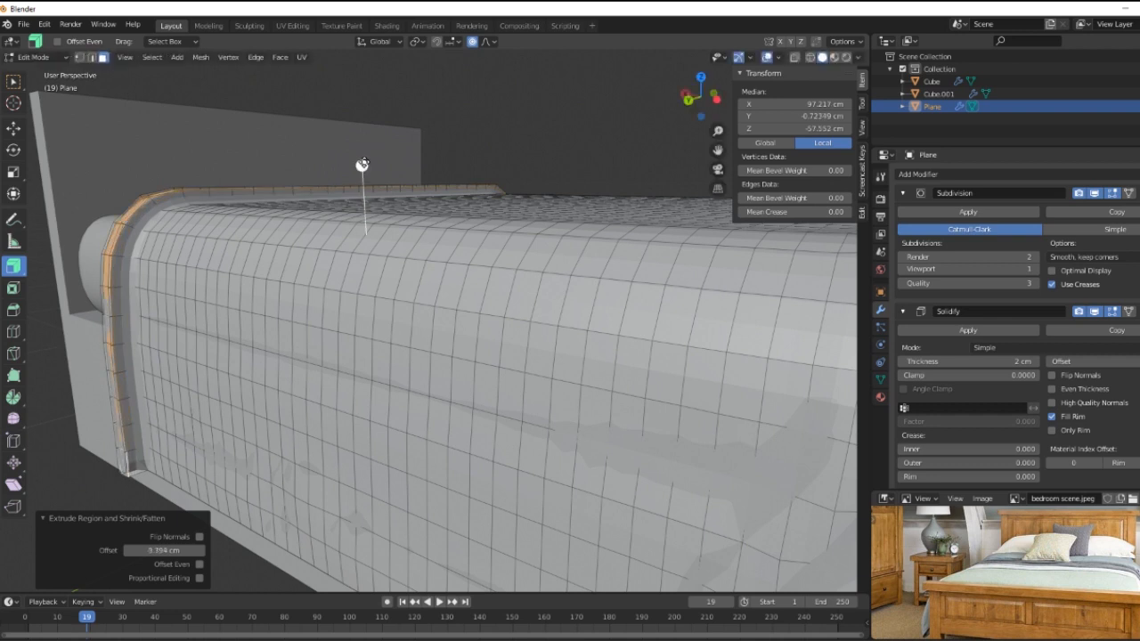
right_click(137, 458)
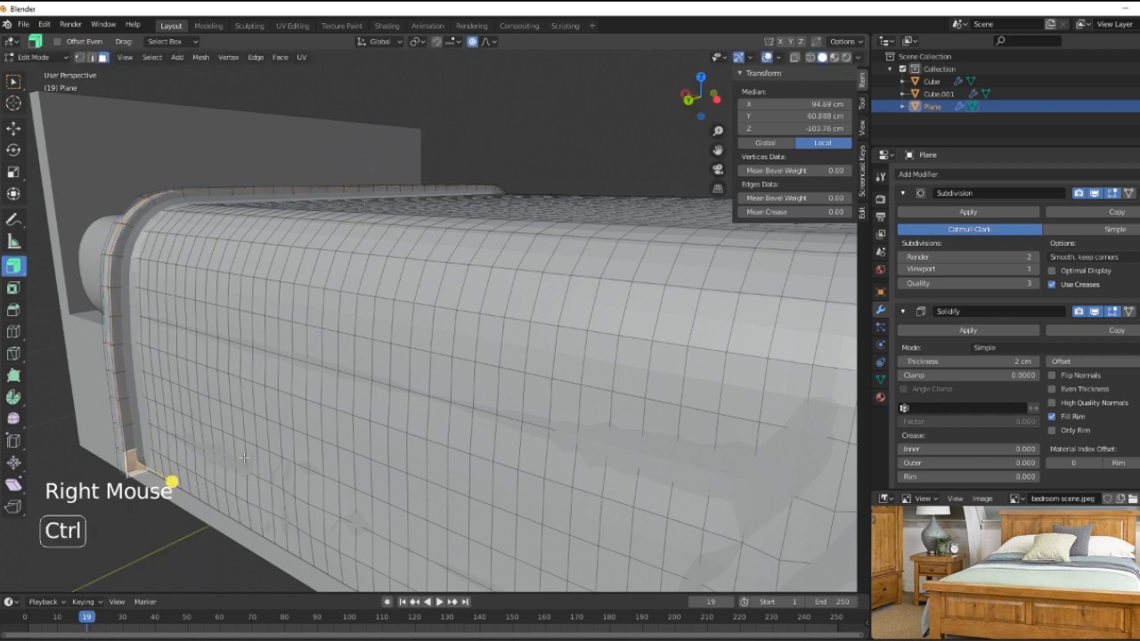
key("ctrl+z")
key("ctrl+z")
key("ctrl+z")
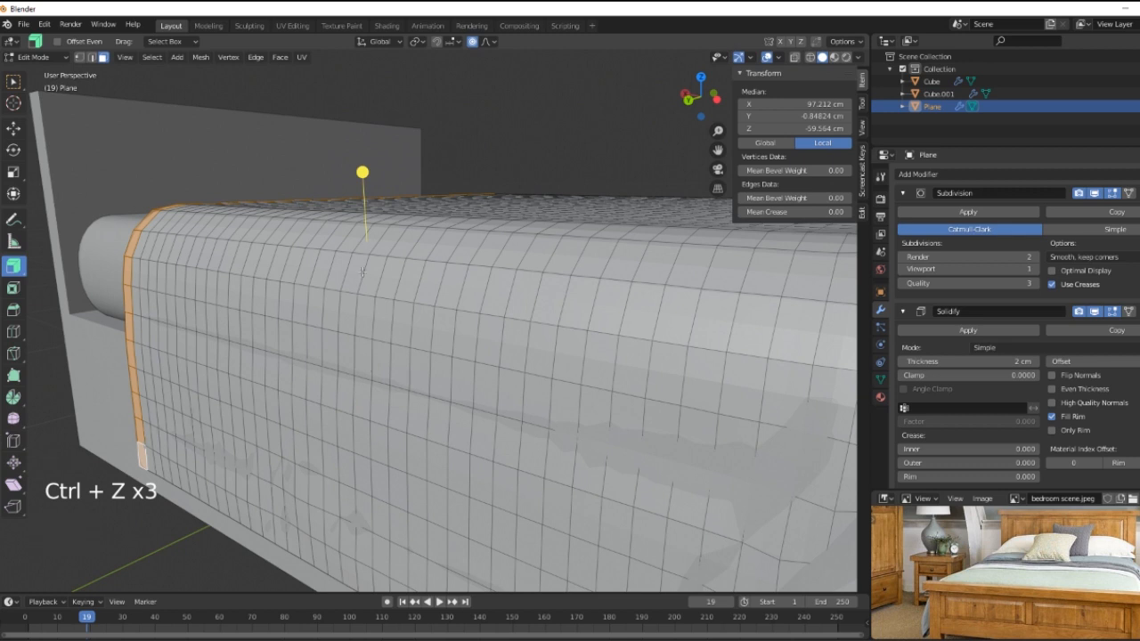
Step: Extrude the headboard-end strip slightly outward, and select the raised rim's foot-facing side faces from the hem up to the rounded corner
left_click(362, 173)
left_click_drag(362, 173, 362, 168)
right_click(139, 458)
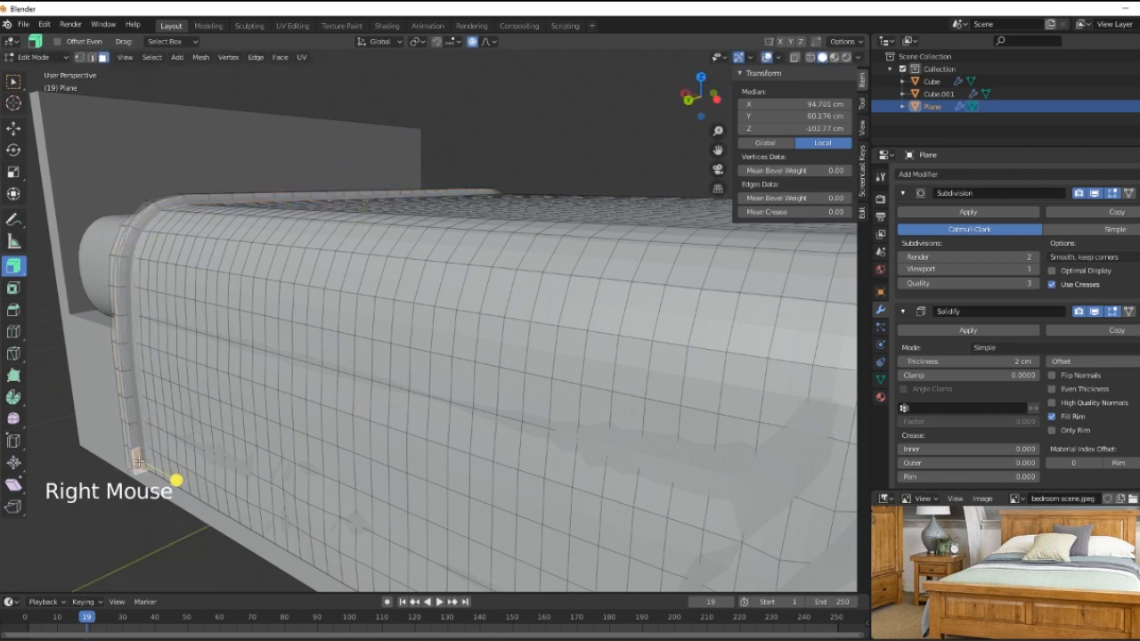
right_click(136, 441, "shift")
right_click(134, 416, "shift")
right_click(132, 385, "shift")
right_click(129, 365, "shift")
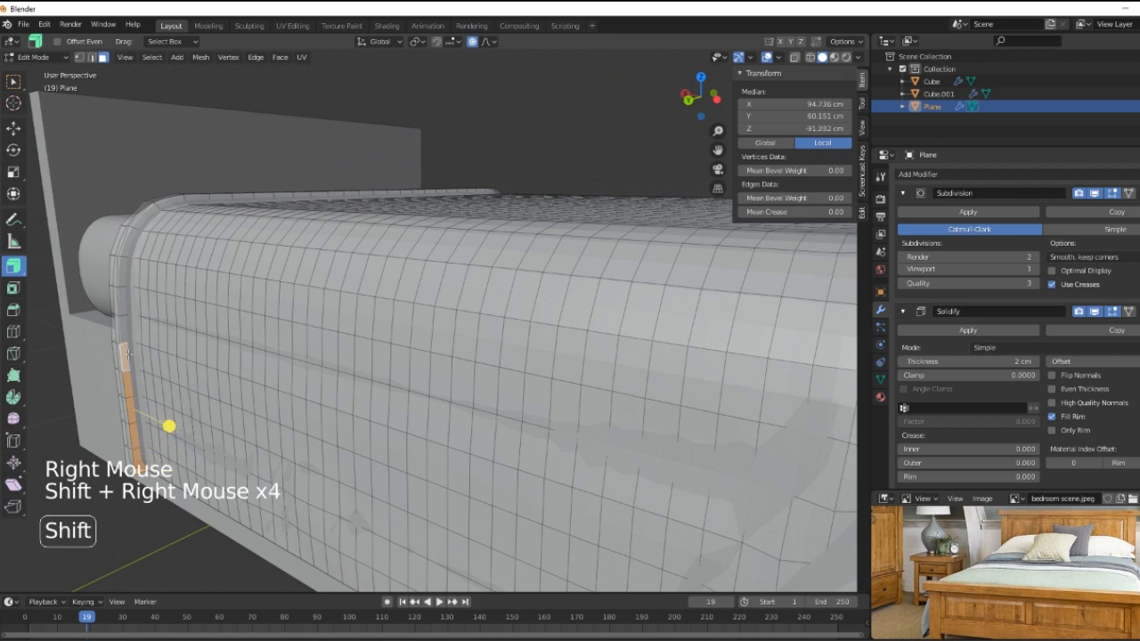
right_click(127, 338, "shift")
right_click(124, 307, "shift")
right_click(122, 277, "shift")
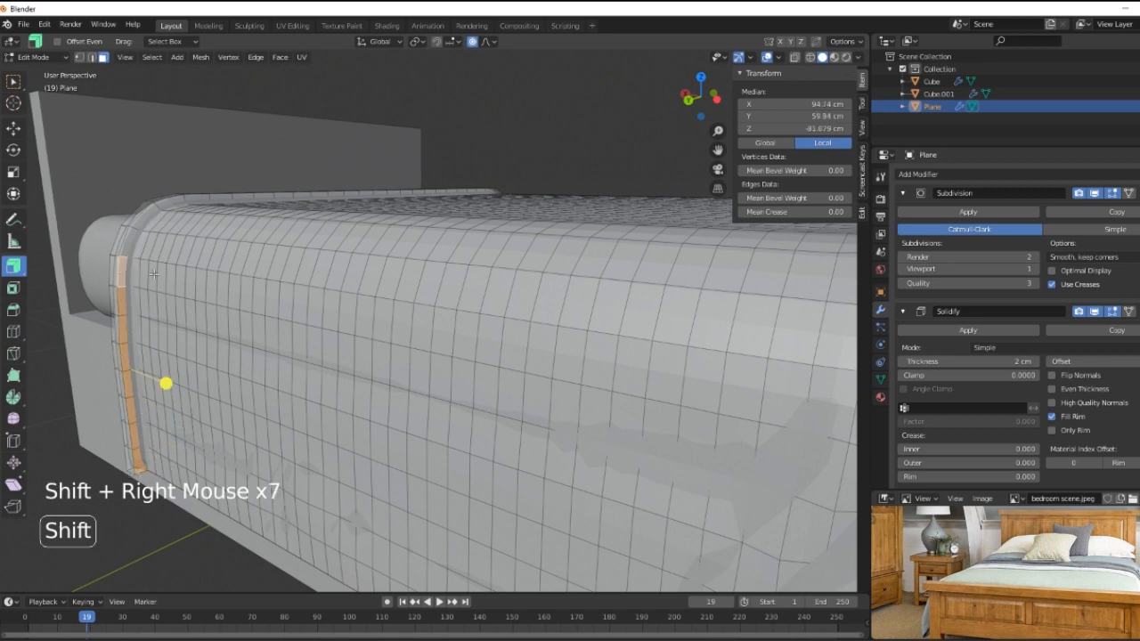
right_click(127, 238, "shift")
right_click(133, 222, "shift")
right_click(142, 212, "shift")
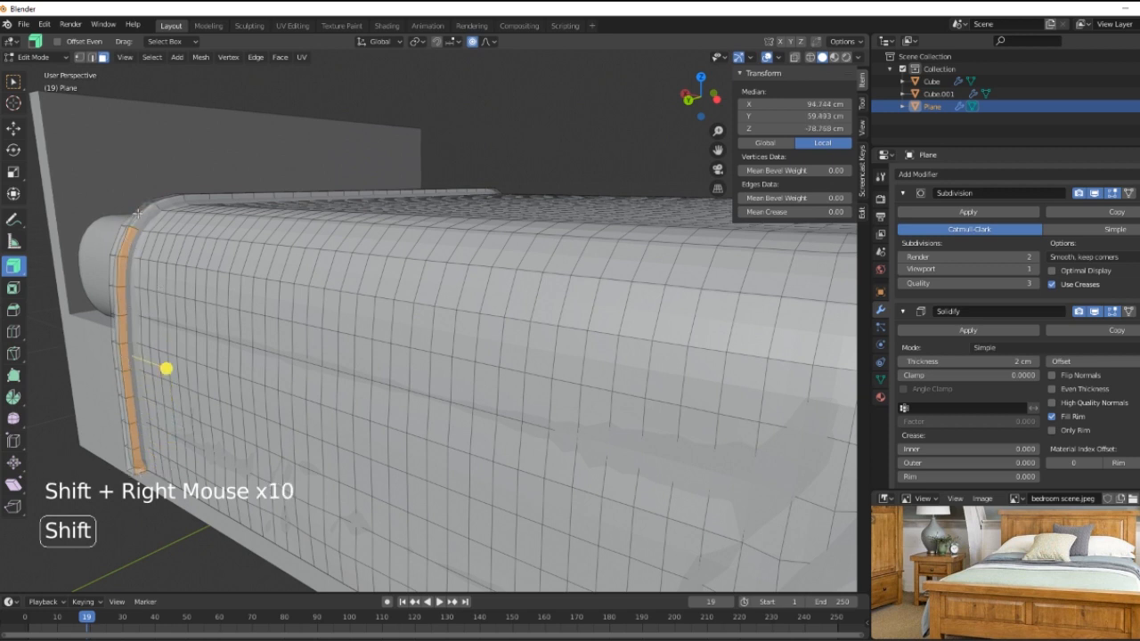
Step: Extend the rim's foot-facing face selection around the rounded corner and along the first part of the cover's top
right_click(151, 208, "shift")
right_click(173, 202, "shift")
right_click(197, 199, "shift")
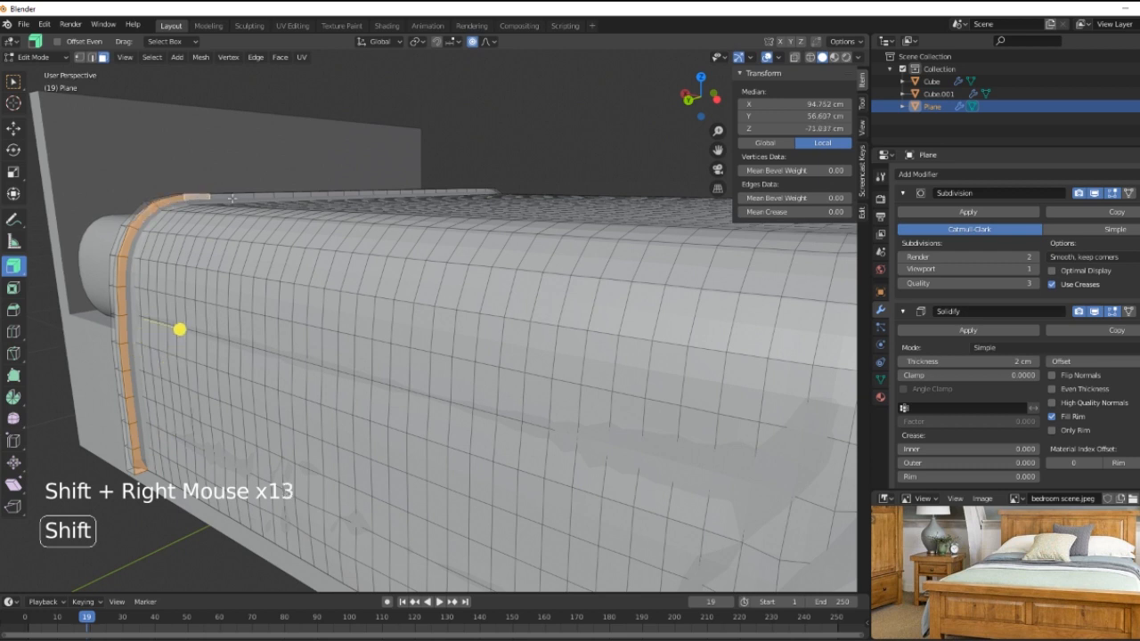
right_click(223, 197, "shift")
right_click(247, 197, "shift")
right_click(269, 196, "shift")
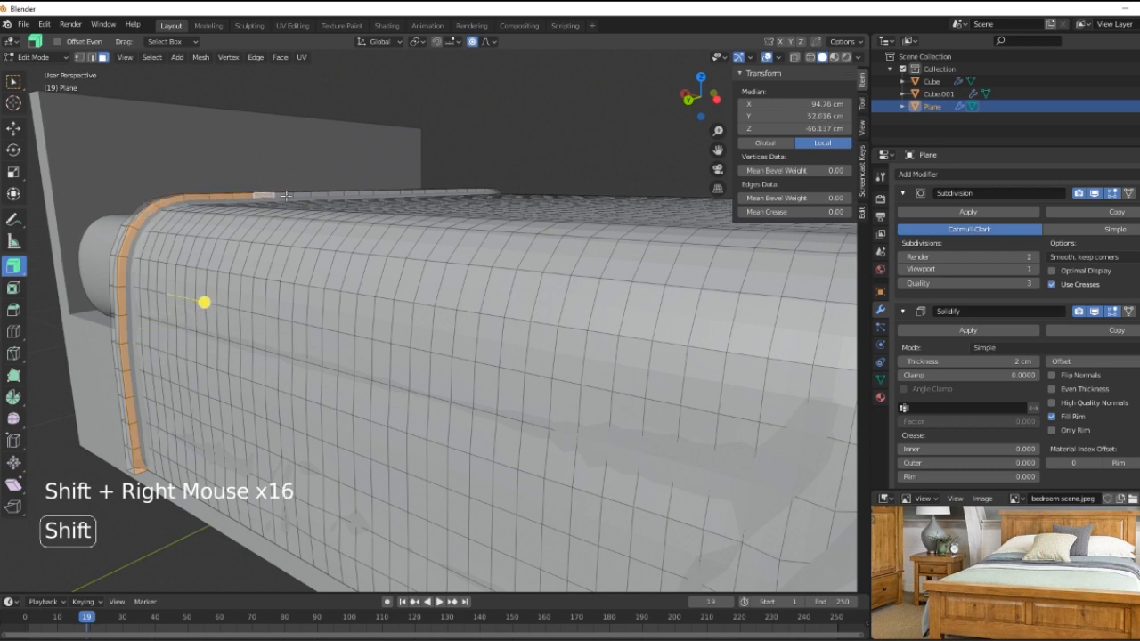
right_click(285, 196, "shift")
right_click(300, 195, "shift")
right_click(317, 195, "shift")
right_click(338, 195, "shift")
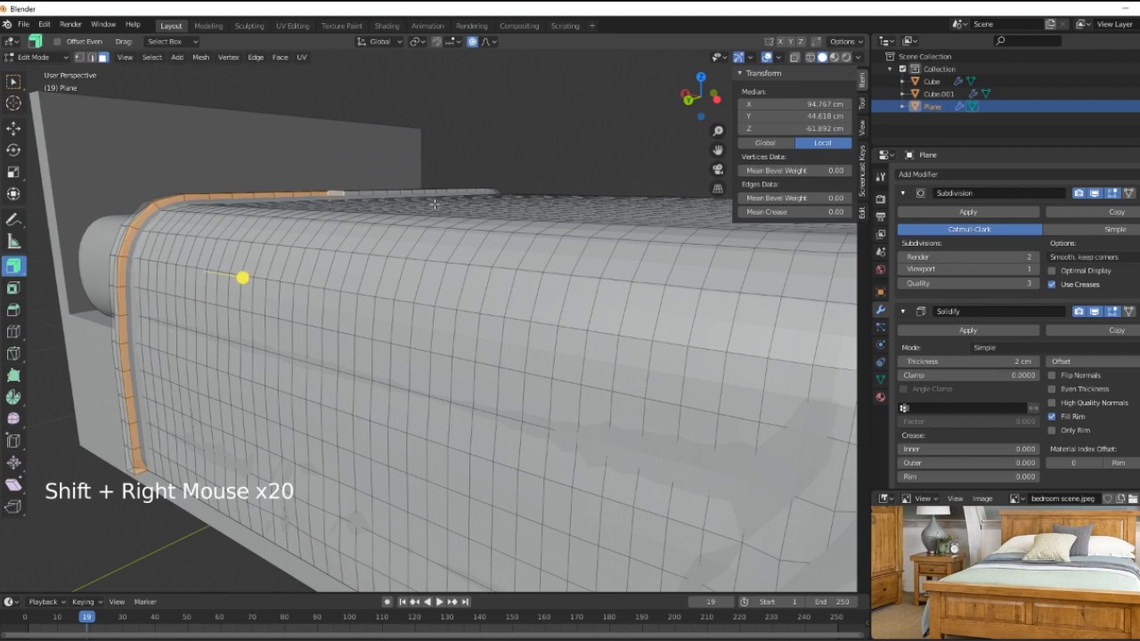
Step: Add the rest of the rim's foot-facing faces across the cover's top to the opposite corner
middle_click_drag(434, 205, 338, 182)
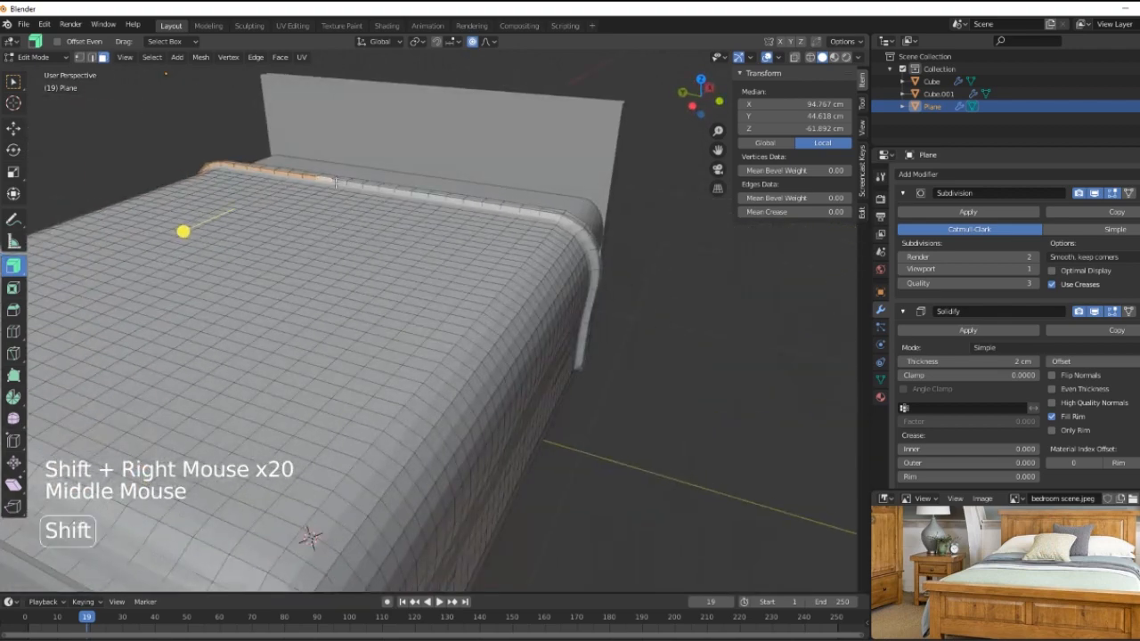
right_click(336, 182, "shift")
right_click(352, 184, "shift")
right_click(375, 186, "shift")
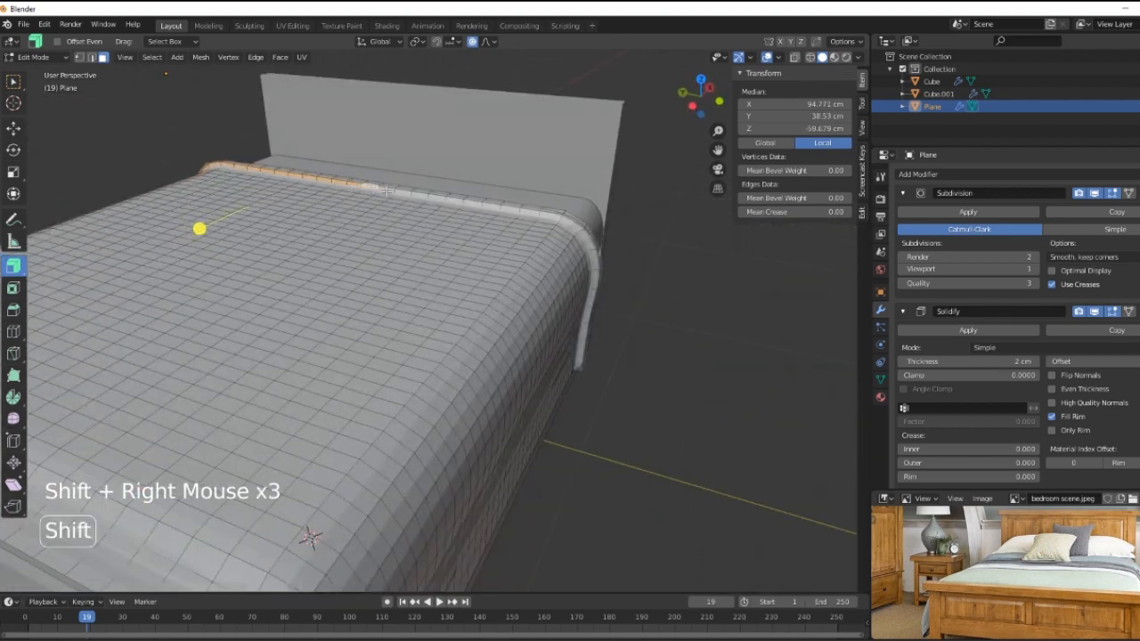
right_click(397, 190, "shift")
right_click(414, 193, "shift")
right_click(428, 195, "shift")
right_click(444, 197, "shift")
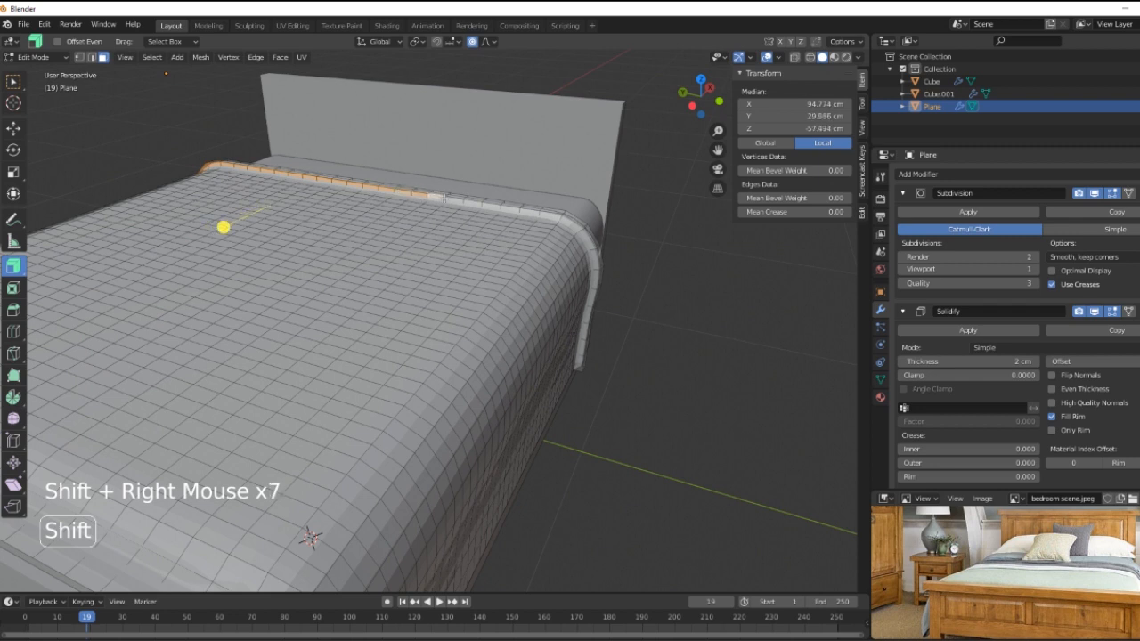
right_click(455, 202, "shift")
right_click(471, 204, "shift")
right_click(488, 206, "shift")
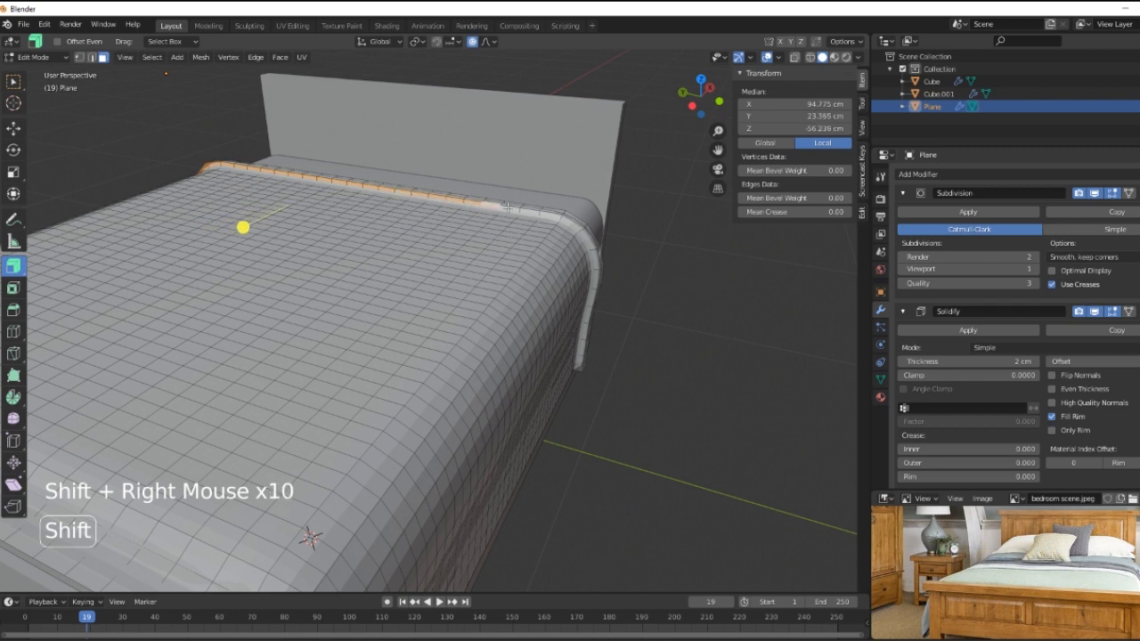
right_click(504, 209, "shift")
right_click(532, 211, "shift")
right_click(552, 217, "shift")
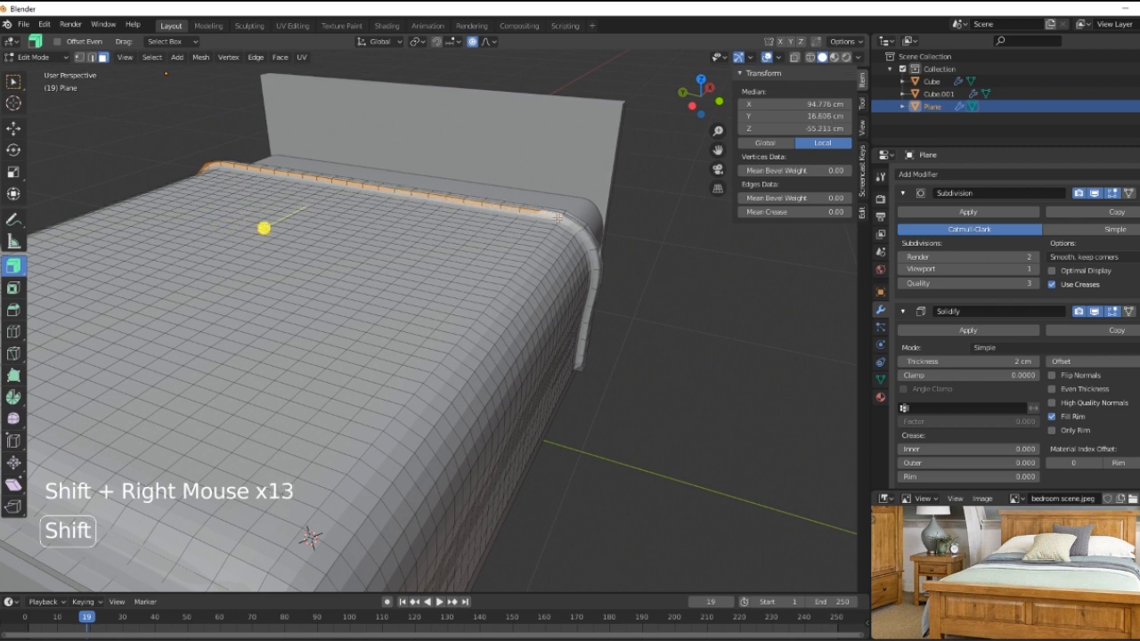
Step: Add the rim's foot-facing faces around the opposite corner and down the hanging side to the hem
right_click(570, 225, "shift")
right_click(587, 240, "shift")
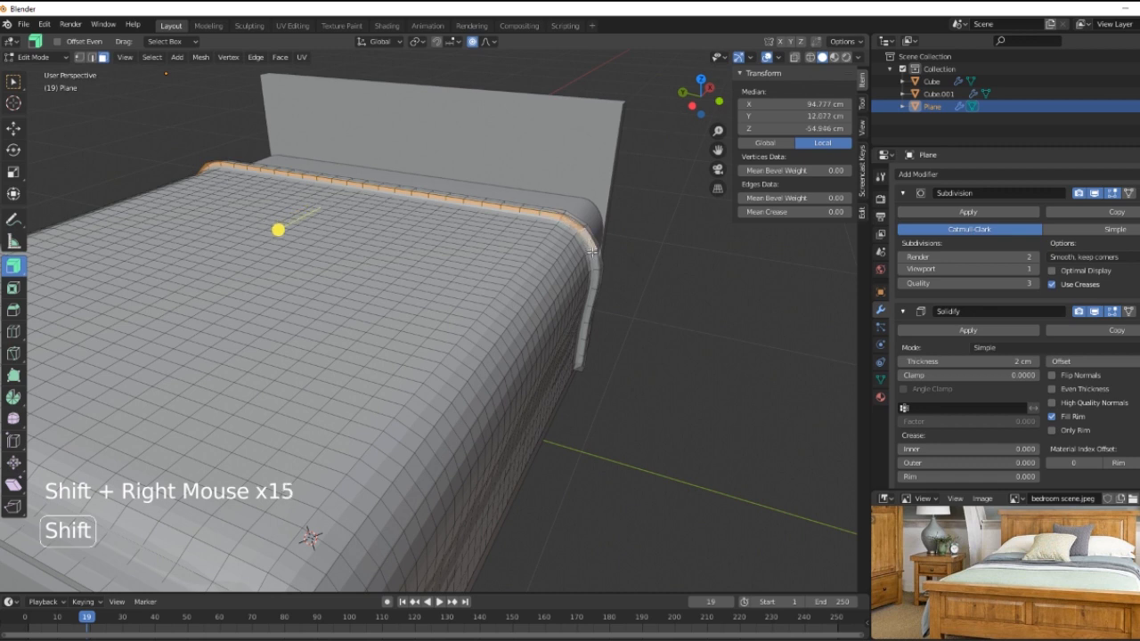
right_click(592, 264, "shift")
right_click(594, 276, "shift")
right_click(588, 298, "shift")
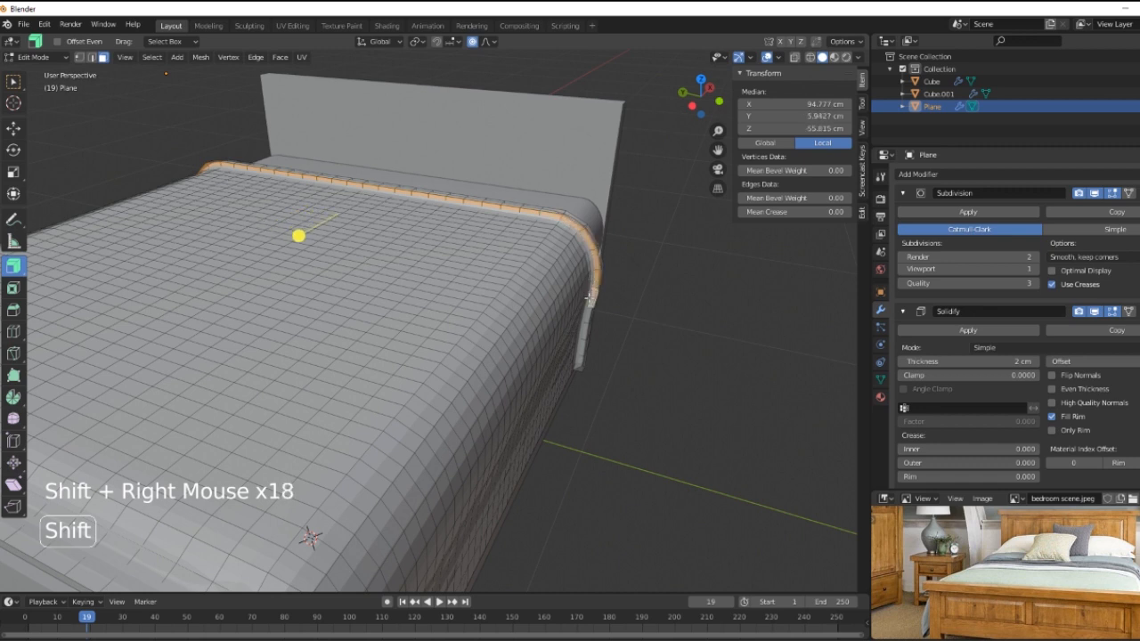
right_click(580, 316, "shift")
right_click(583, 331, "shift")
right_click(581, 355, "shift")
right_click(580, 366, "shift")
Step: Extrude the selected rim faces about 40.3 cm along their normal toward the foot of the bed to form a folded-back layer
middle_click_drag(603, 397, 346, 308)
key("e")
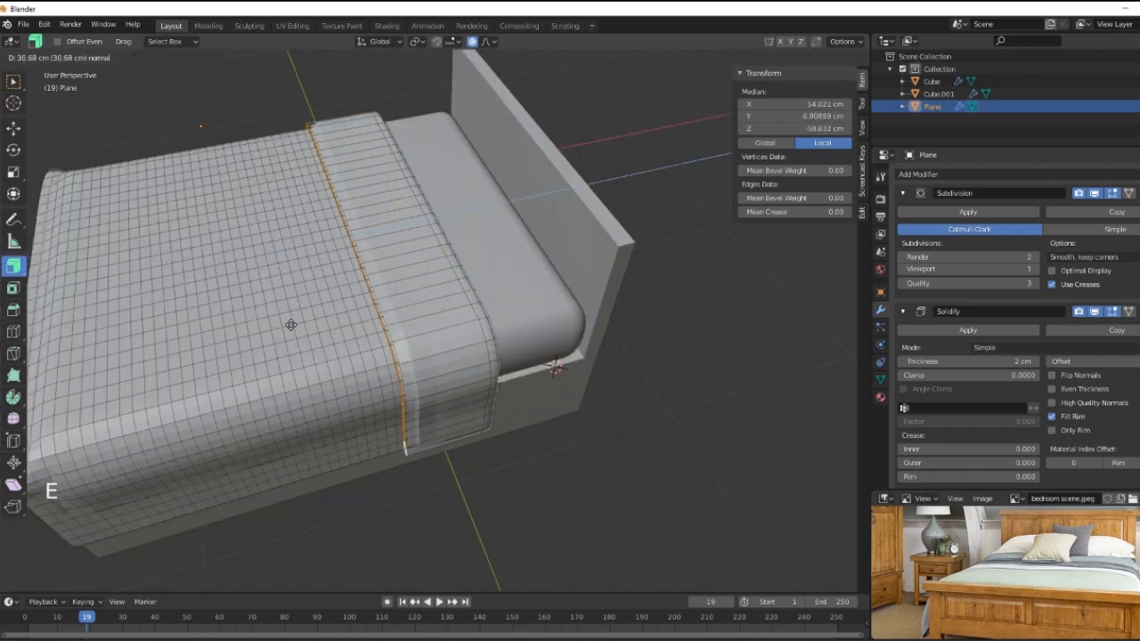
left_click(262, 330)
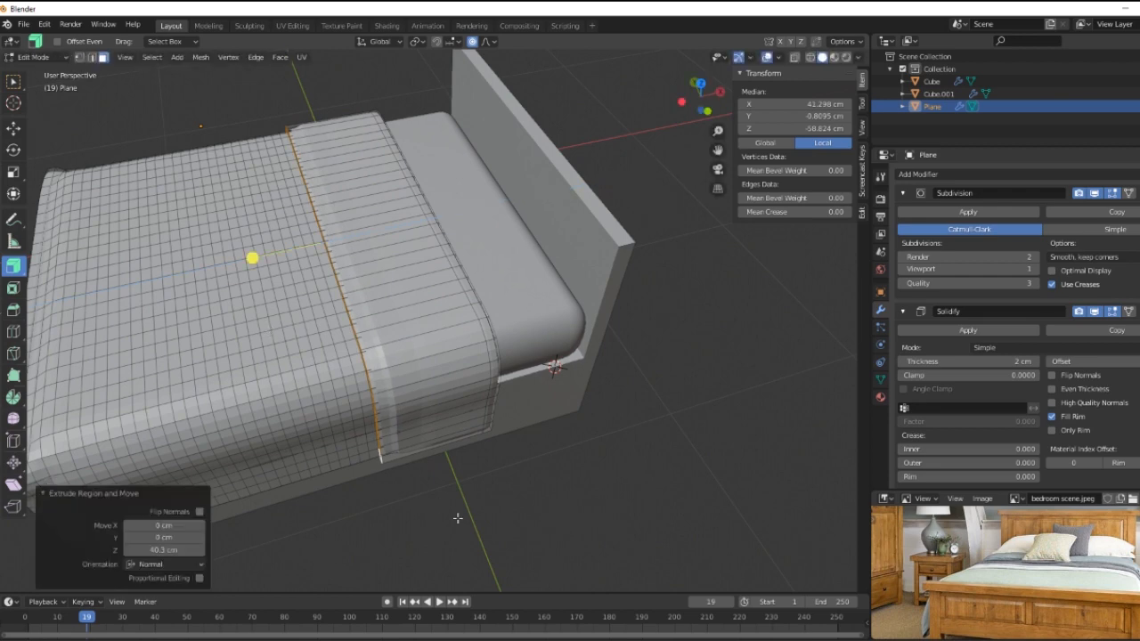
middle_click_drag(457, 517, 430, 472)
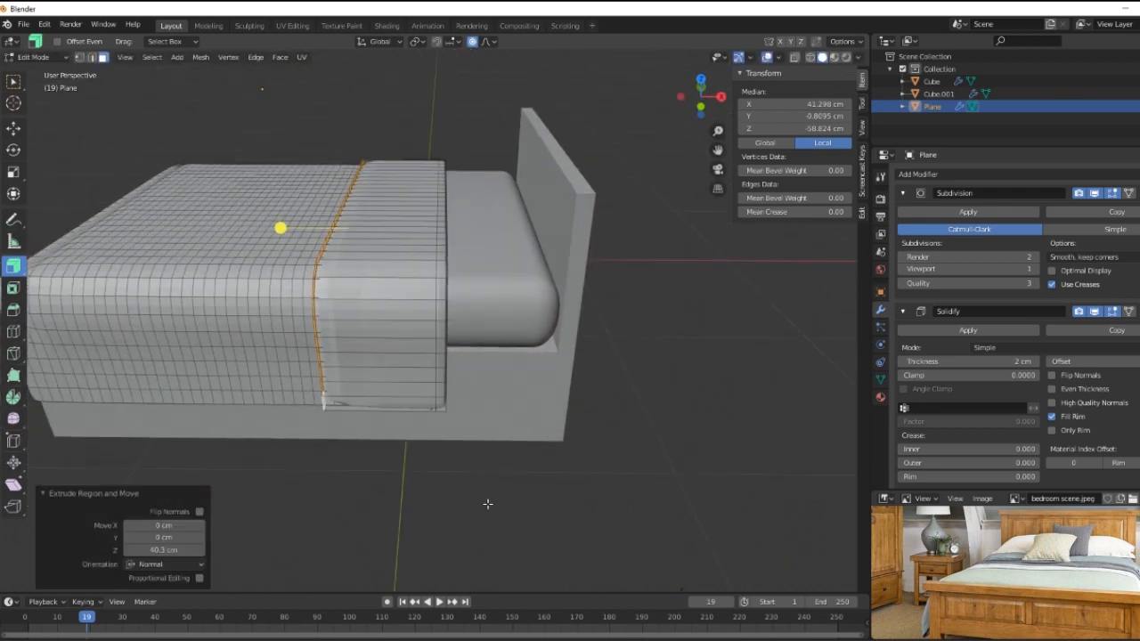
Step: Leave mesh editing and apply smooth shading to the bed cover
key("Tab")
middle_click_drag(377, 483, 403, 504)
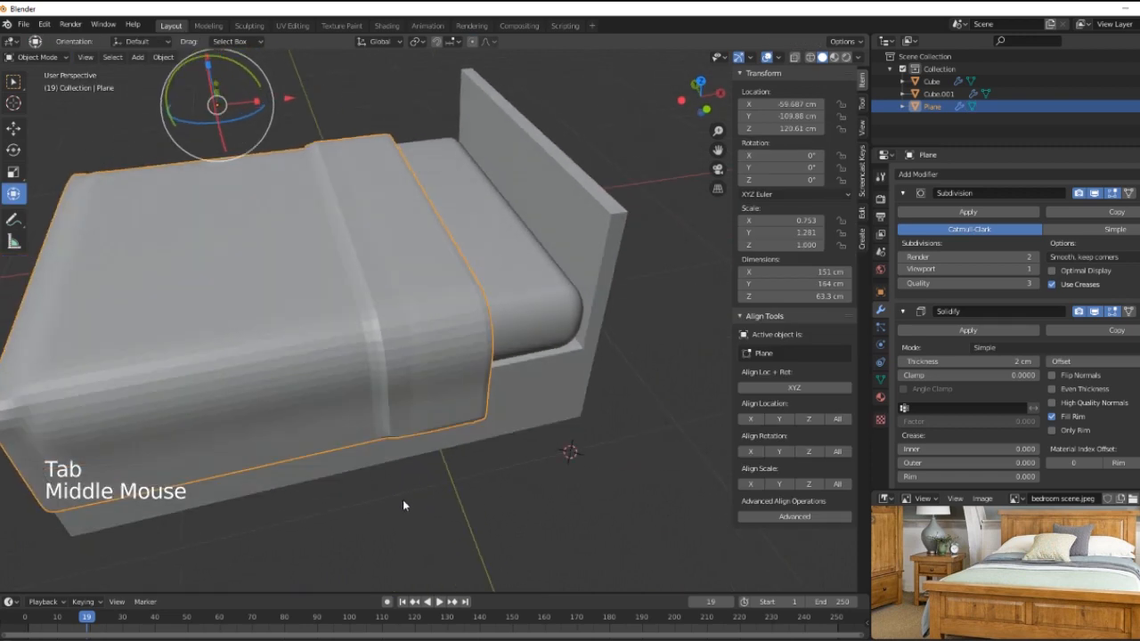
key("w")
left_click(369, 435)
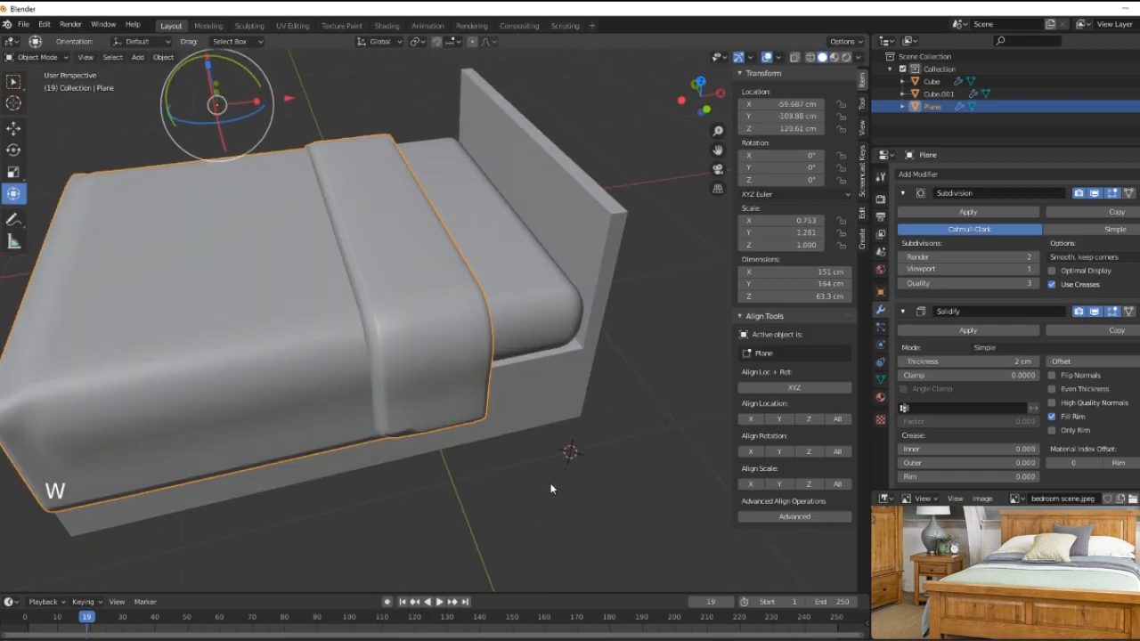
middle_click_drag(550, 488, 406, 454)
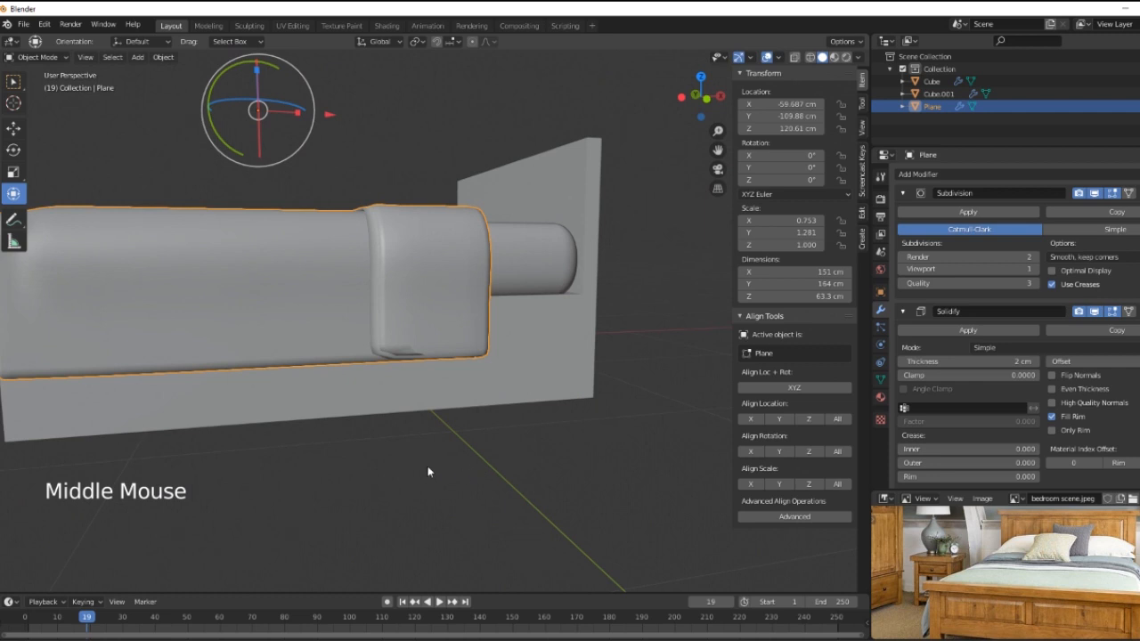
right_click(407, 340)
key("Tab")
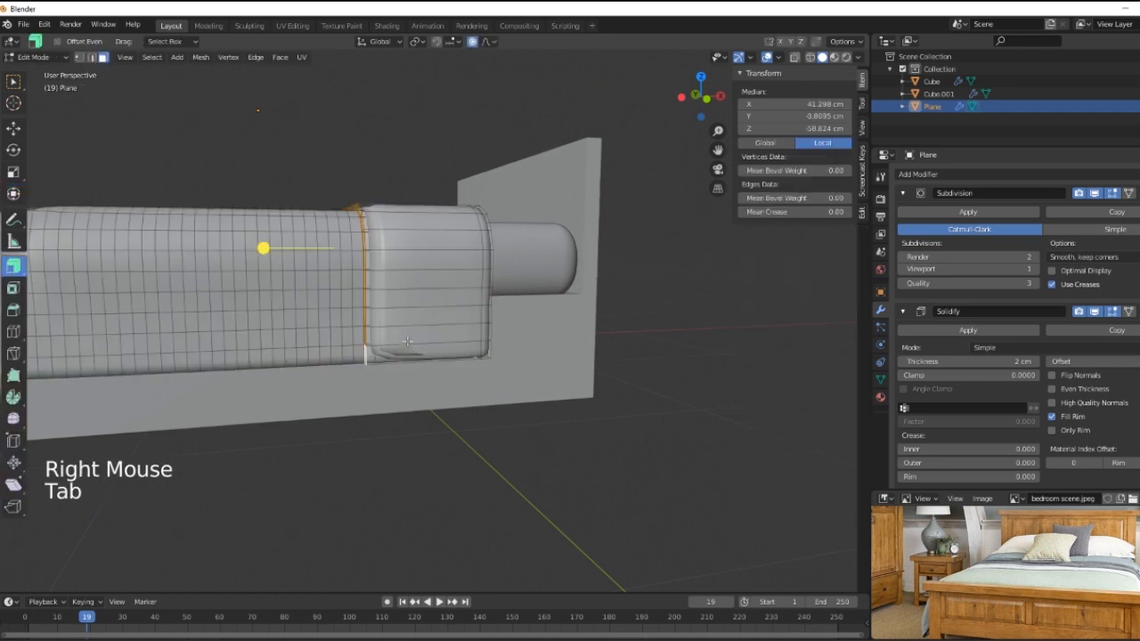
right_click(406, 341)
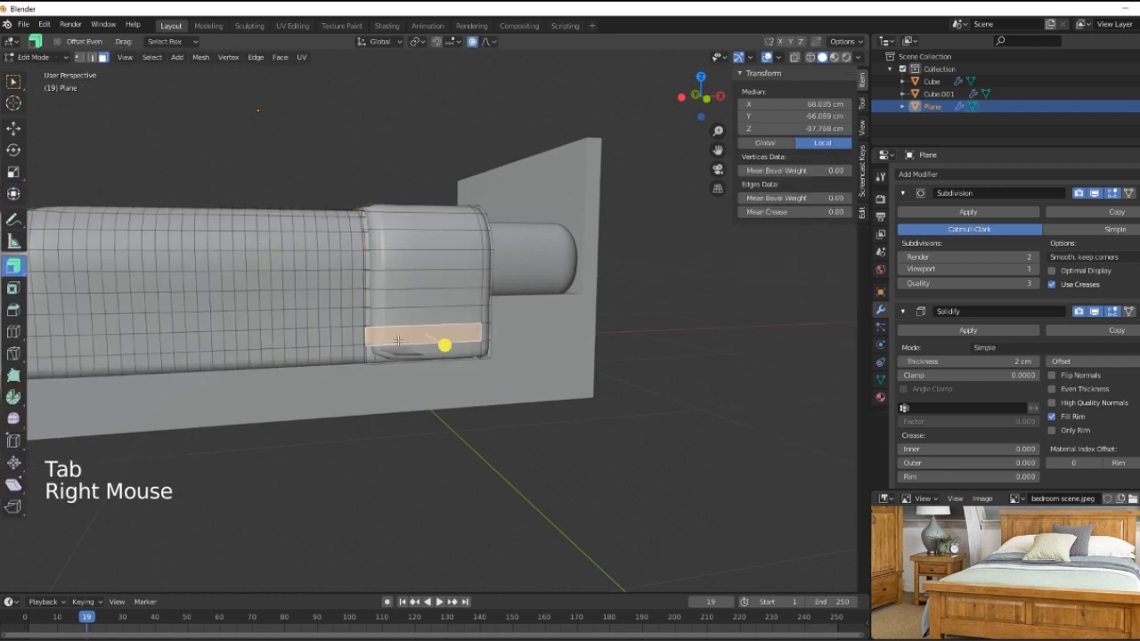
key("Tab")
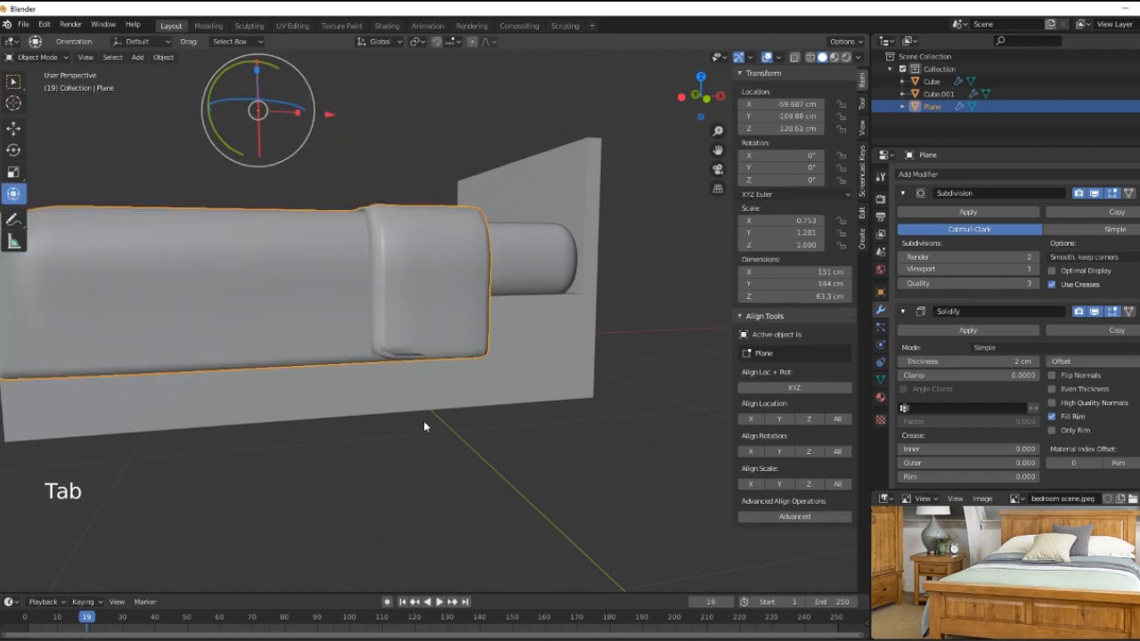
middle_click_drag(423, 420, 422, 445)
scroll(467, 469, "down", 3)
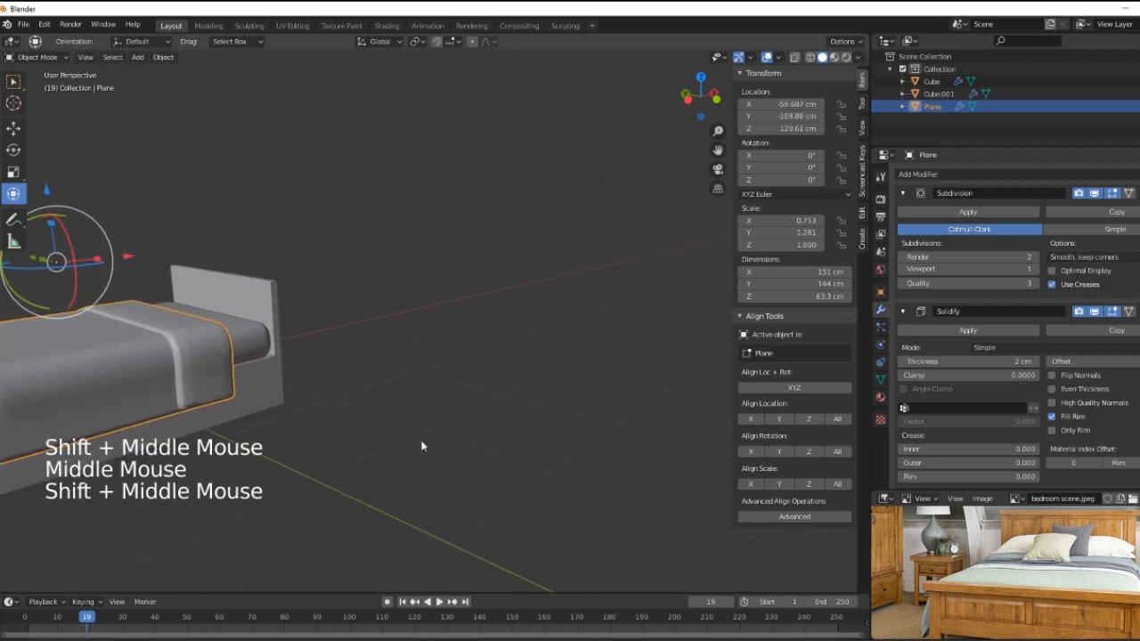
key("shift+a")
mouse_move(410, 408)
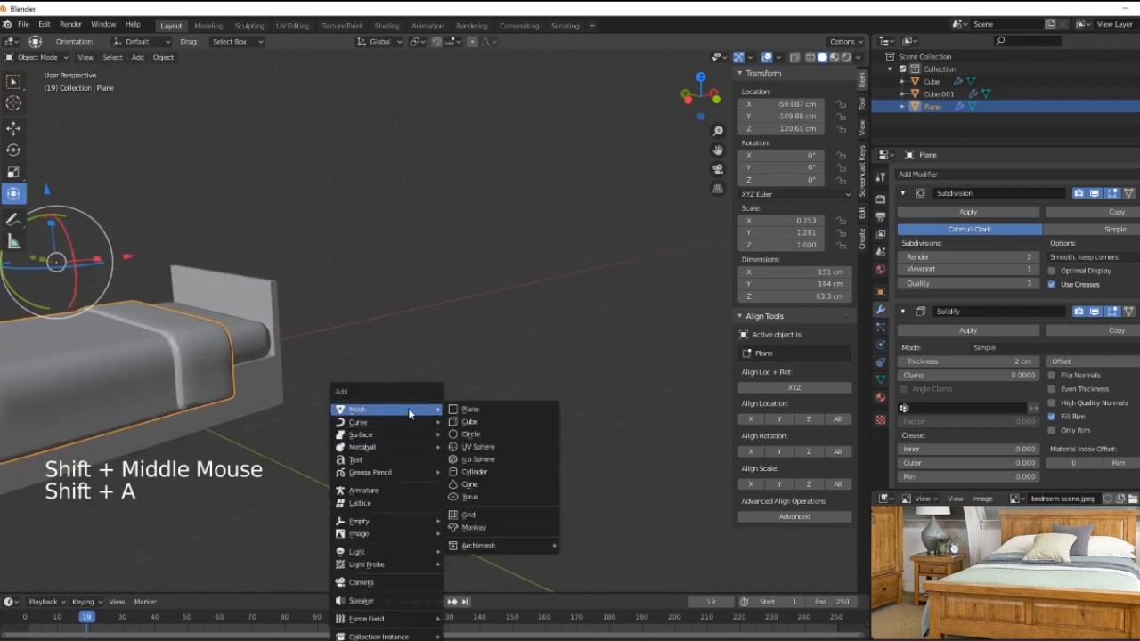
left_click(468, 422)
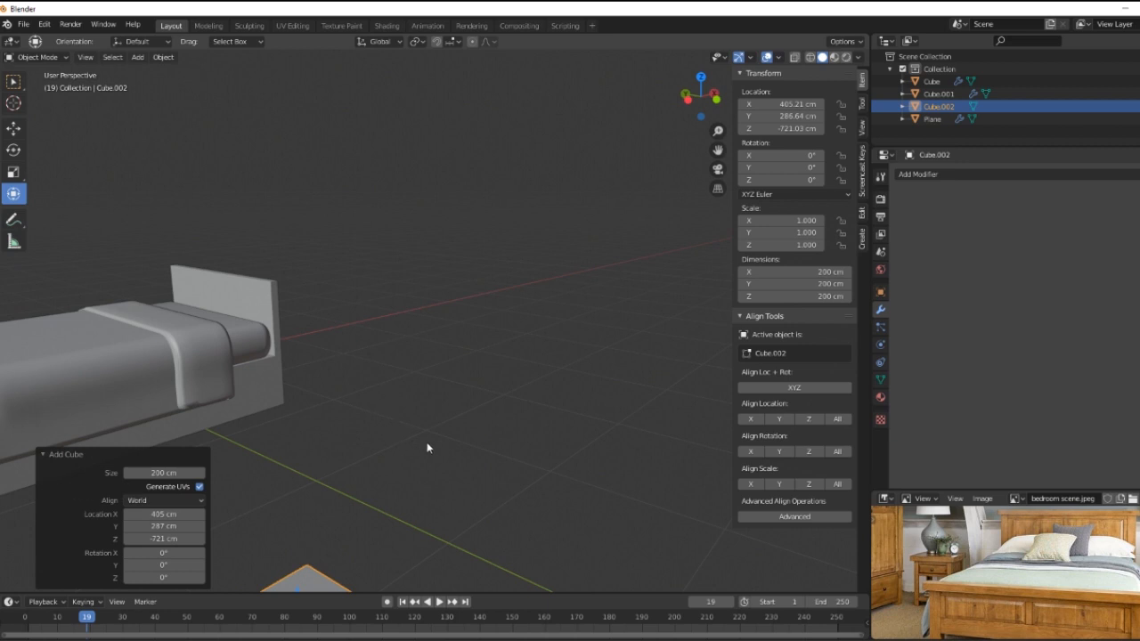
key("ctrl+z")
Step: Place the 3D cursor in the empty space beside the bed's headboard end and add a 200 cm cube there
left_click(488, 405)
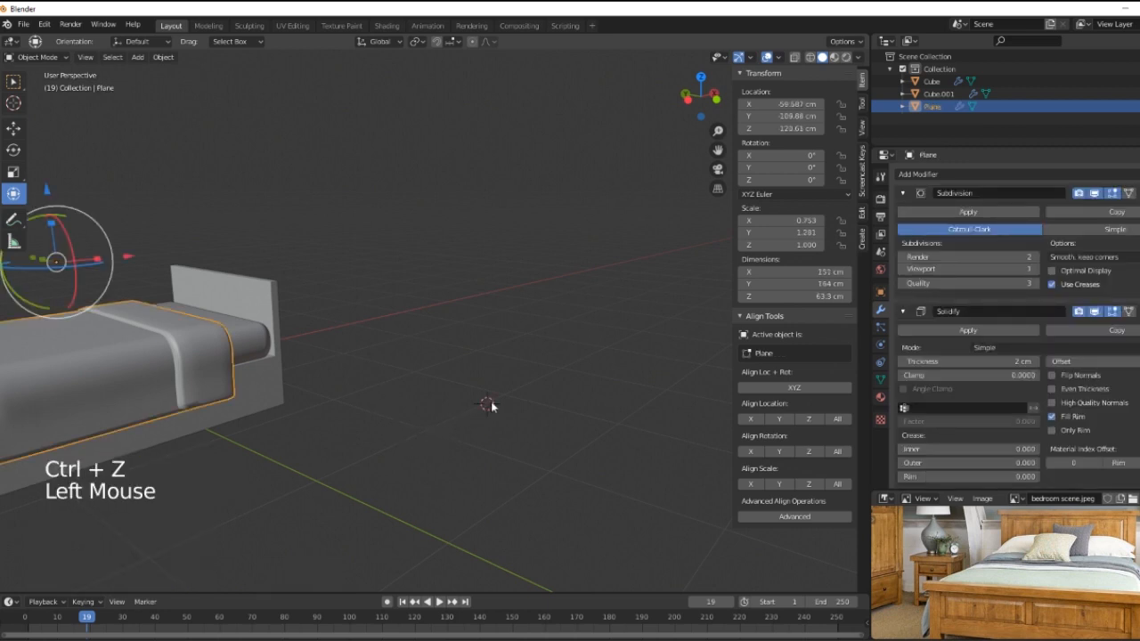
key("shift+a")
mouse_move(488, 401)
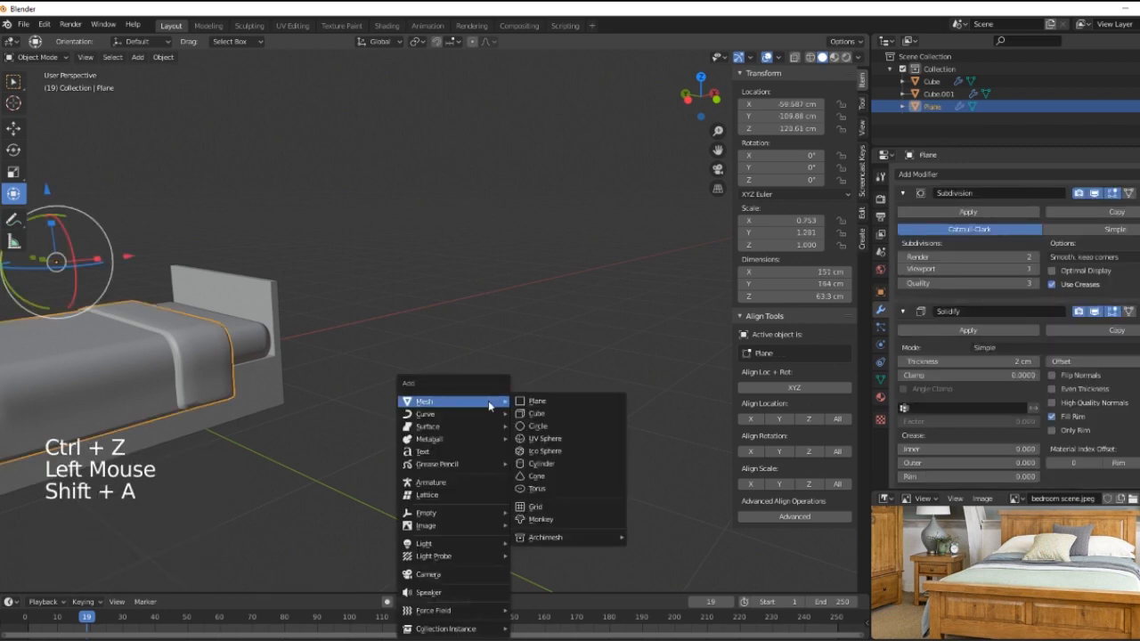
left_click(534, 412)
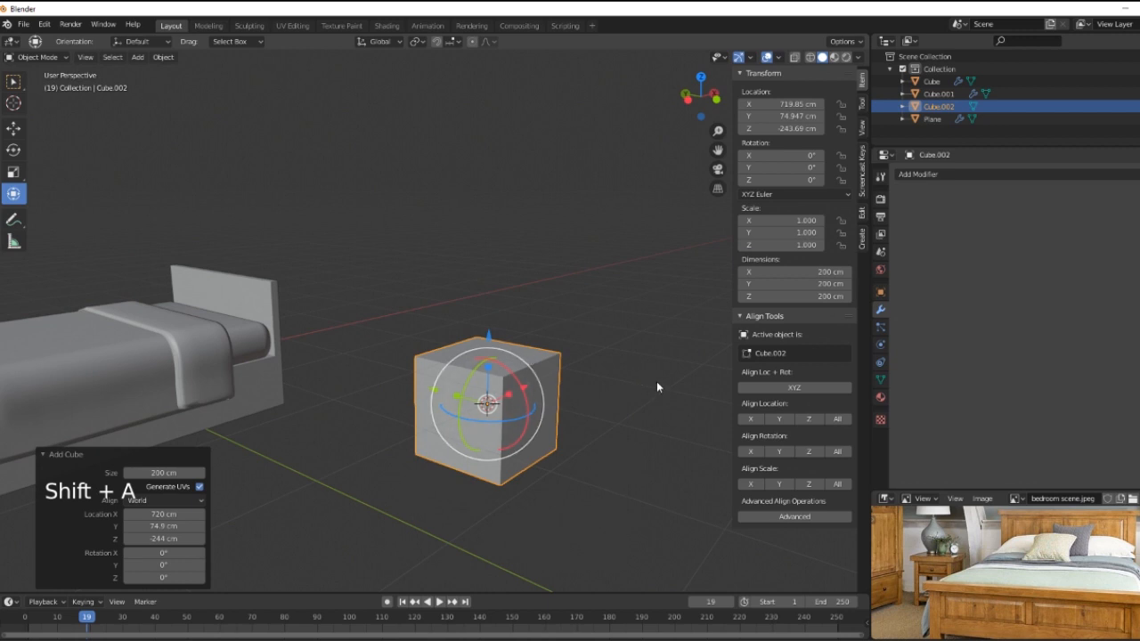
Step: Flatten the new cube along Z into a very thin square sheet about 0.05 cm thick
left_click_drag(488, 367, 506, 437)
scroll(516, 428, "up", 6)
scroll(526, 504, "up", 10)
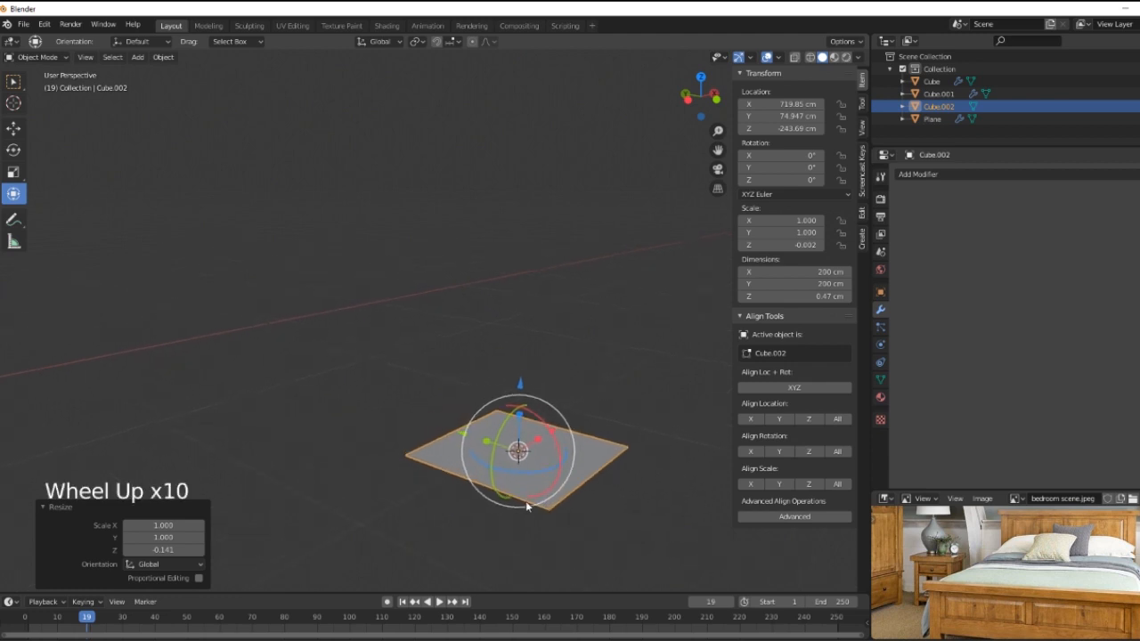
key("KP_Decimal")
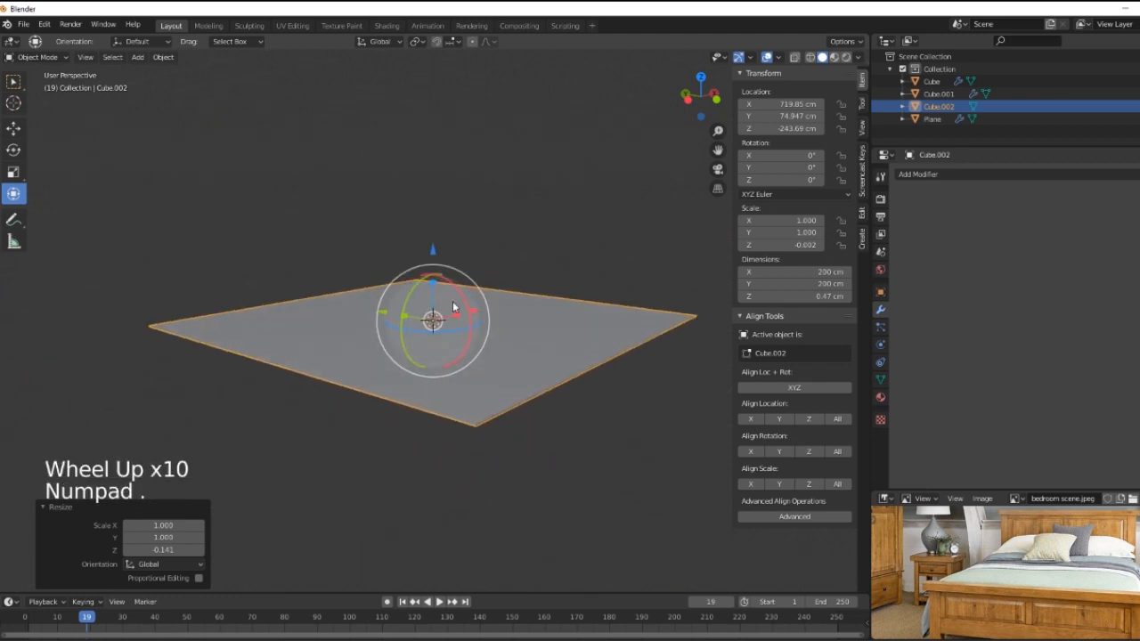
left_click_drag(434, 288, 435, 317)
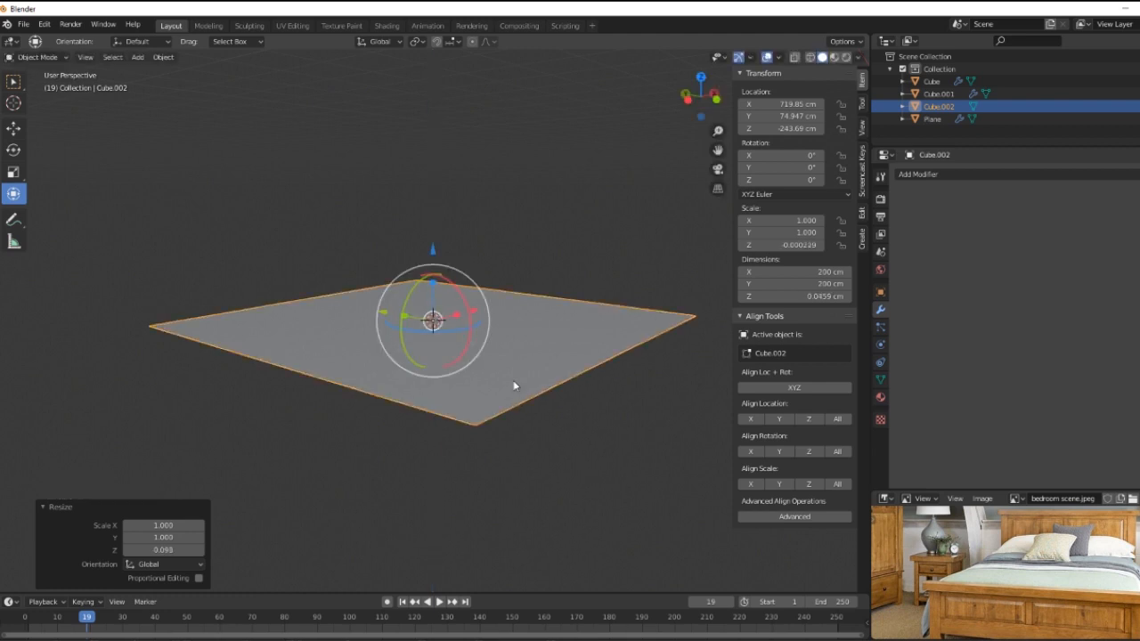
scroll(525, 443, "up", 1)
scroll(530, 448, "down", 4)
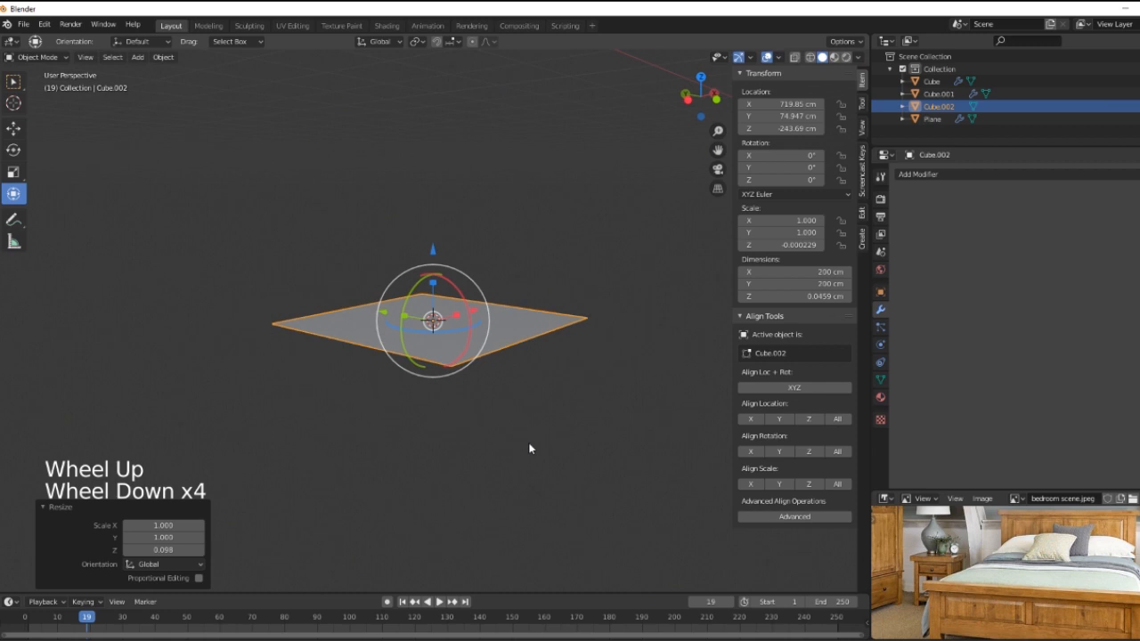
key("KP_Decimal")
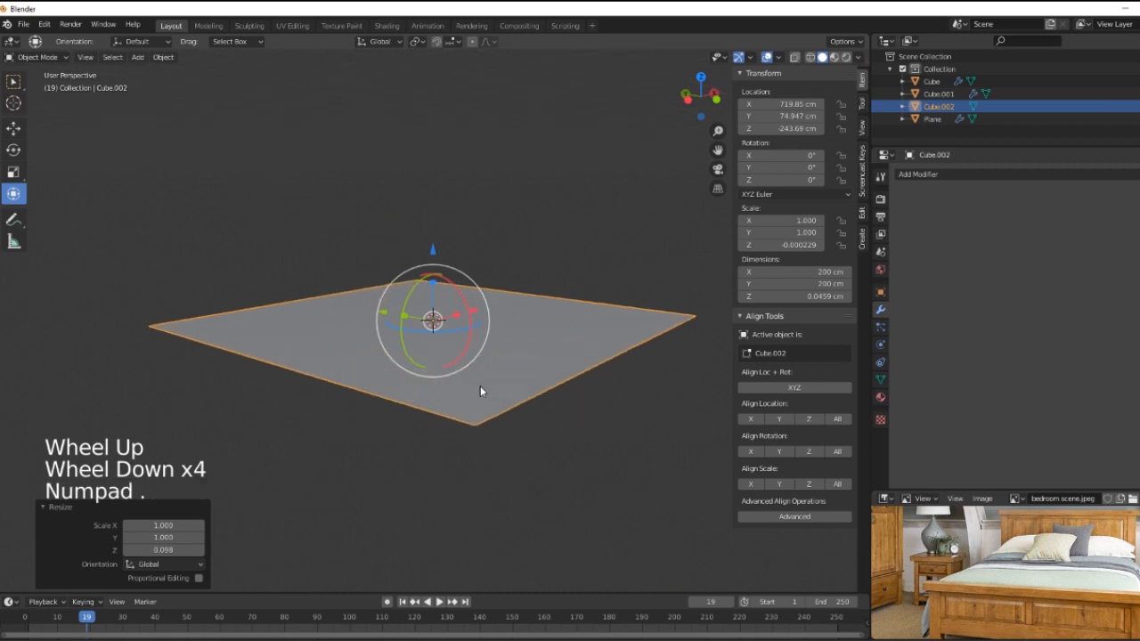
Step: Cut the flattened cube with 30 evenly spaced loop cuts in one direction, leaving them unslid
key("Tab")
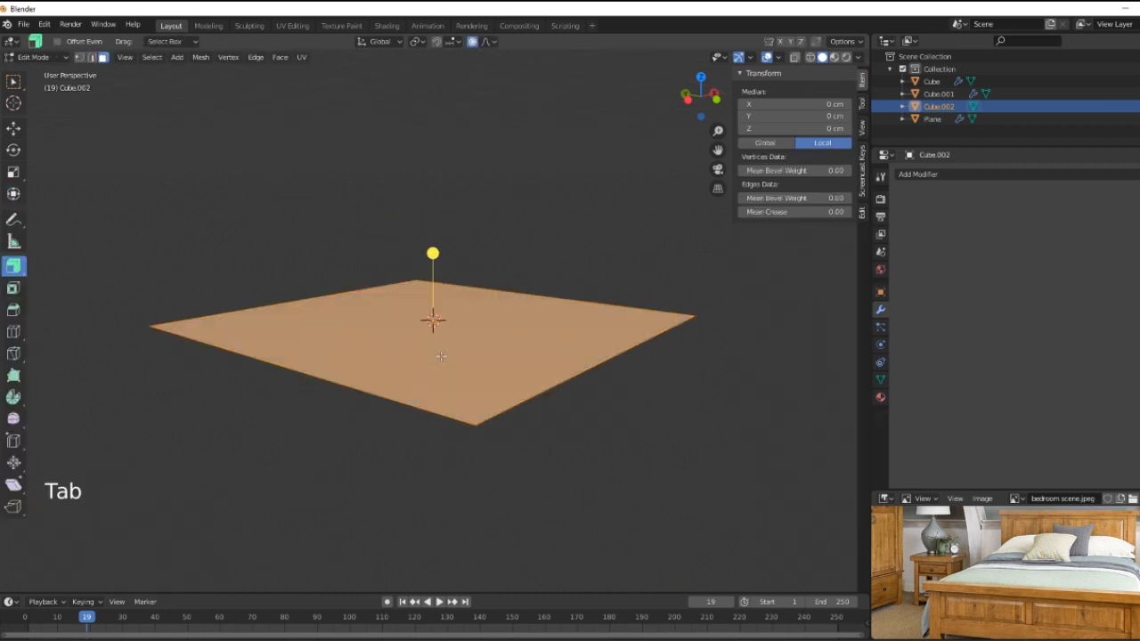
key("shift+r")
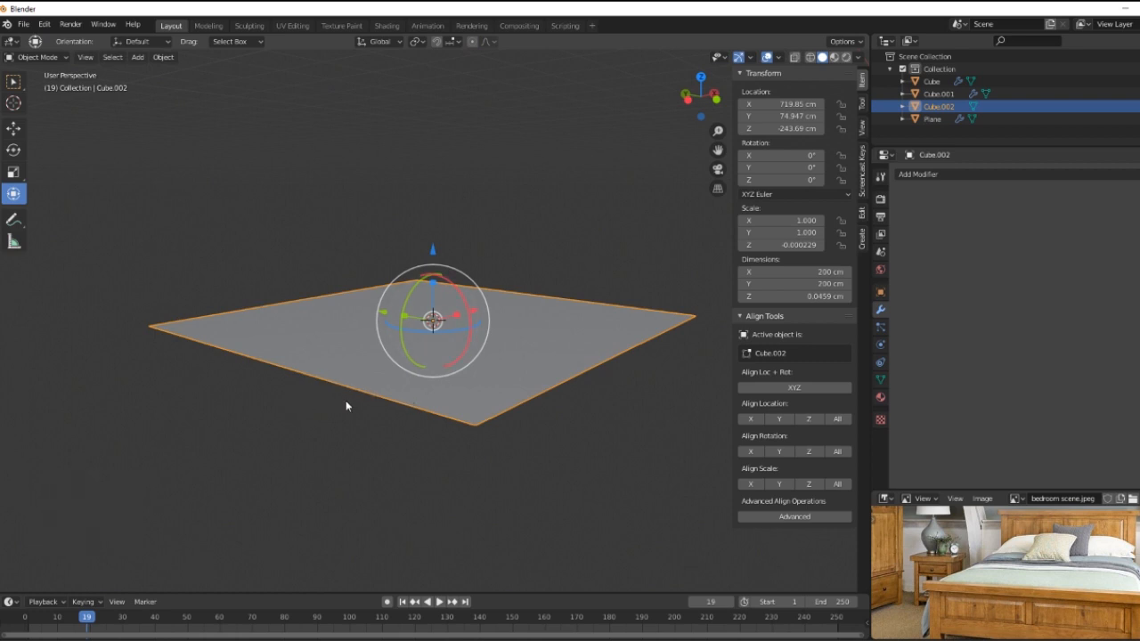
key("Tab")
key("ctrl+r")
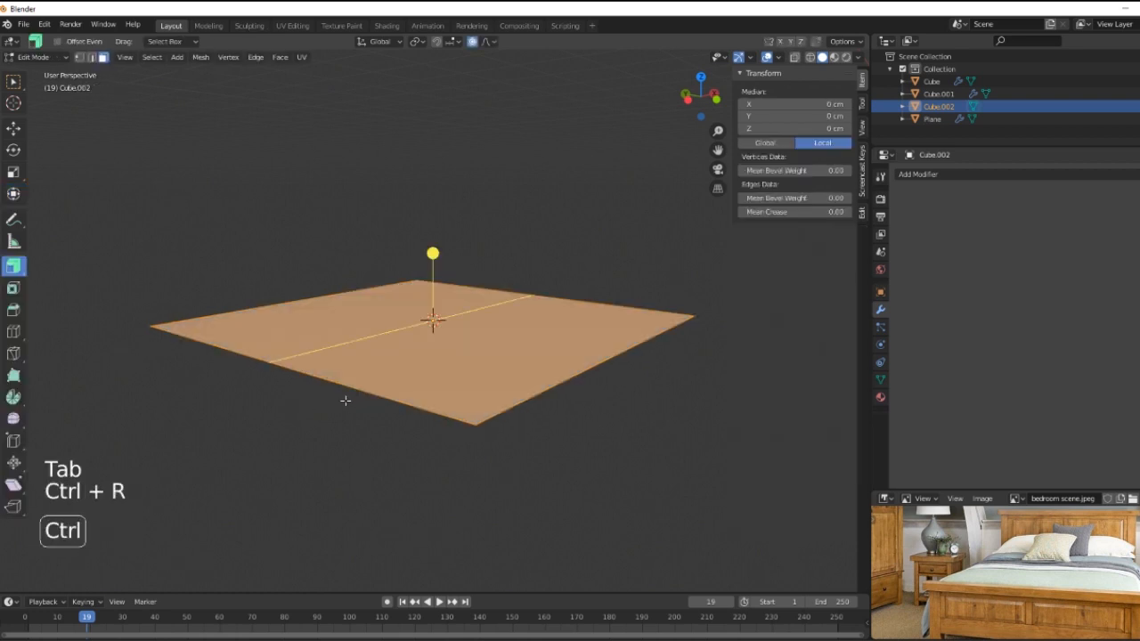
scroll(345, 401, "up", 20)
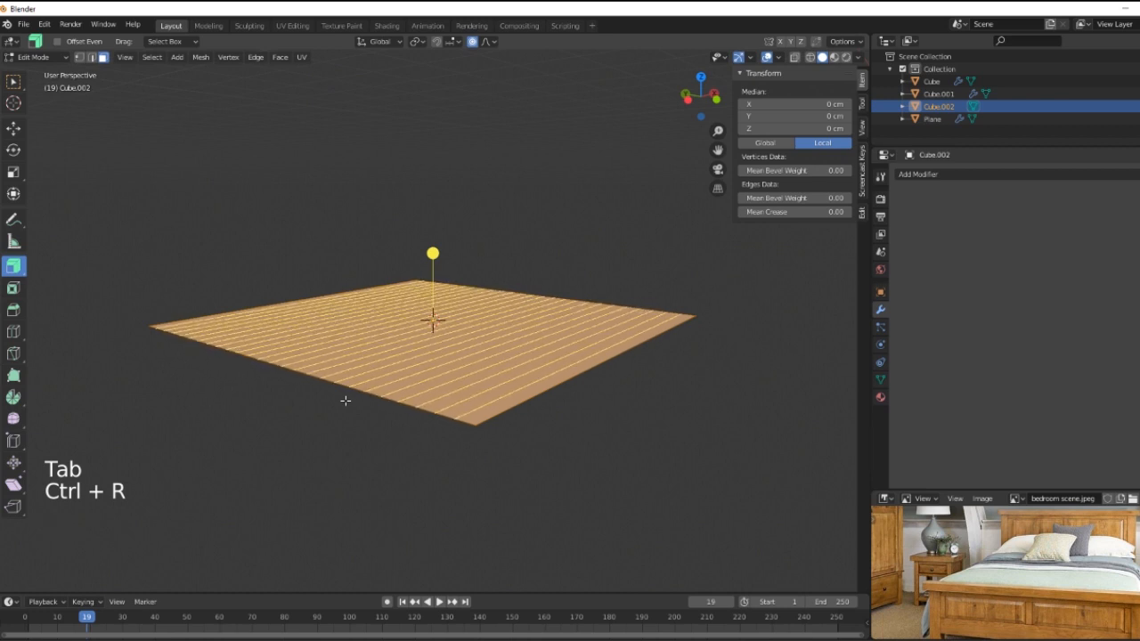
scroll(346, 400, "up", 2)
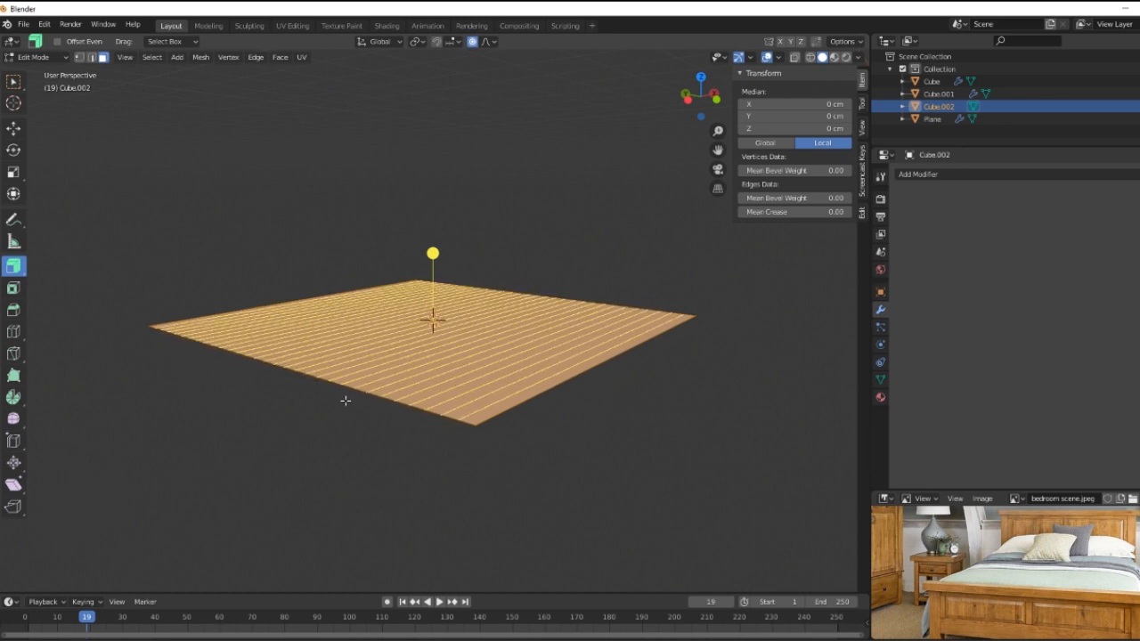
left_click(346, 400)
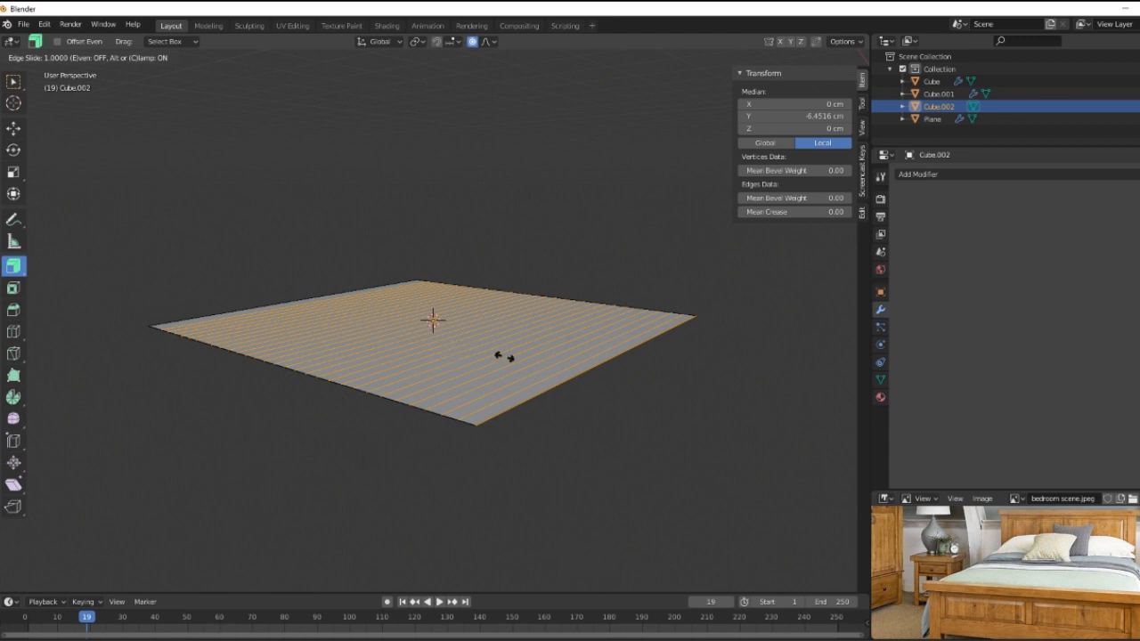
key("ctrl")
key("ctrl")
right_click(573, 370)
Step: Add 30 loop cuts across the sheet in the perpendicular direction to form a grid, with a slide factor of about 0.37
key("ctrl+r")
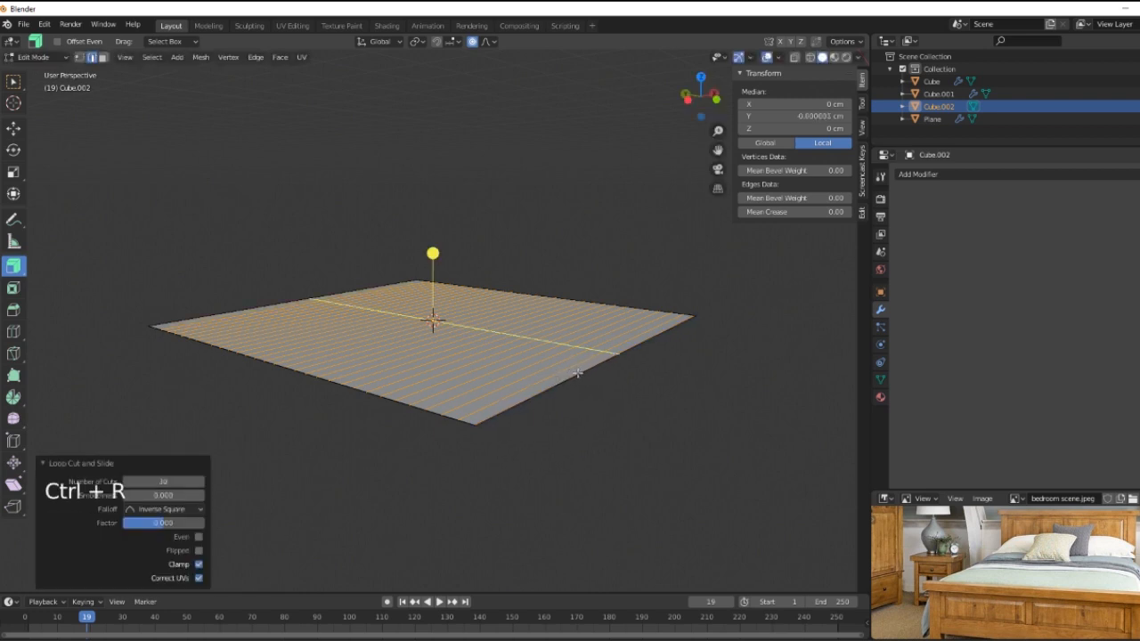
scroll(576, 372, "up", 15)
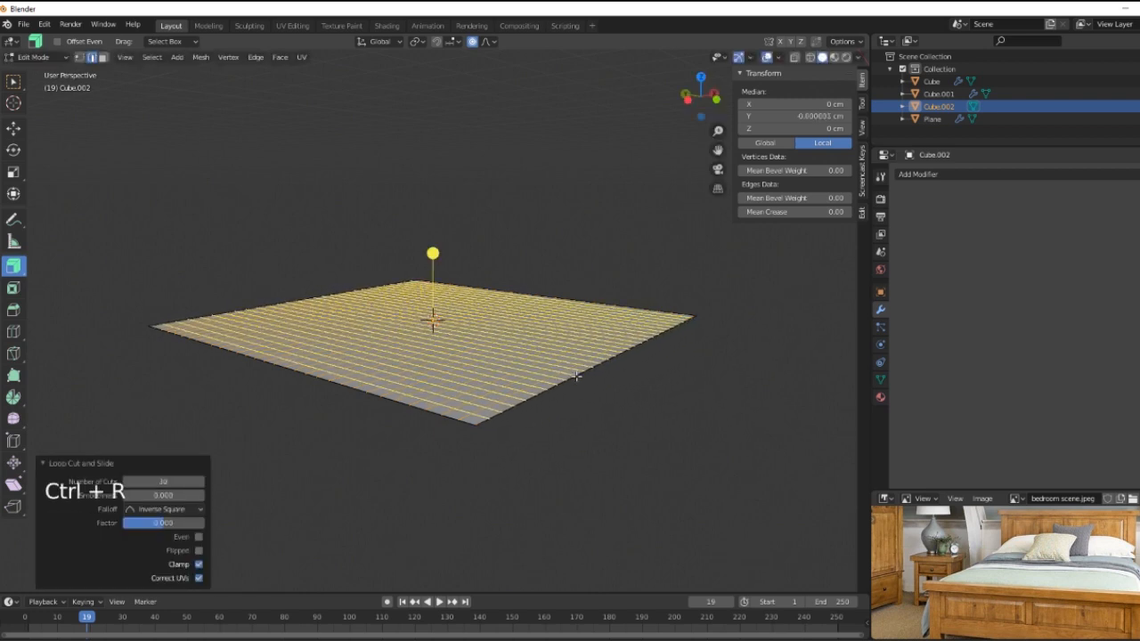
left_click(576, 376)
right_click(576, 376)
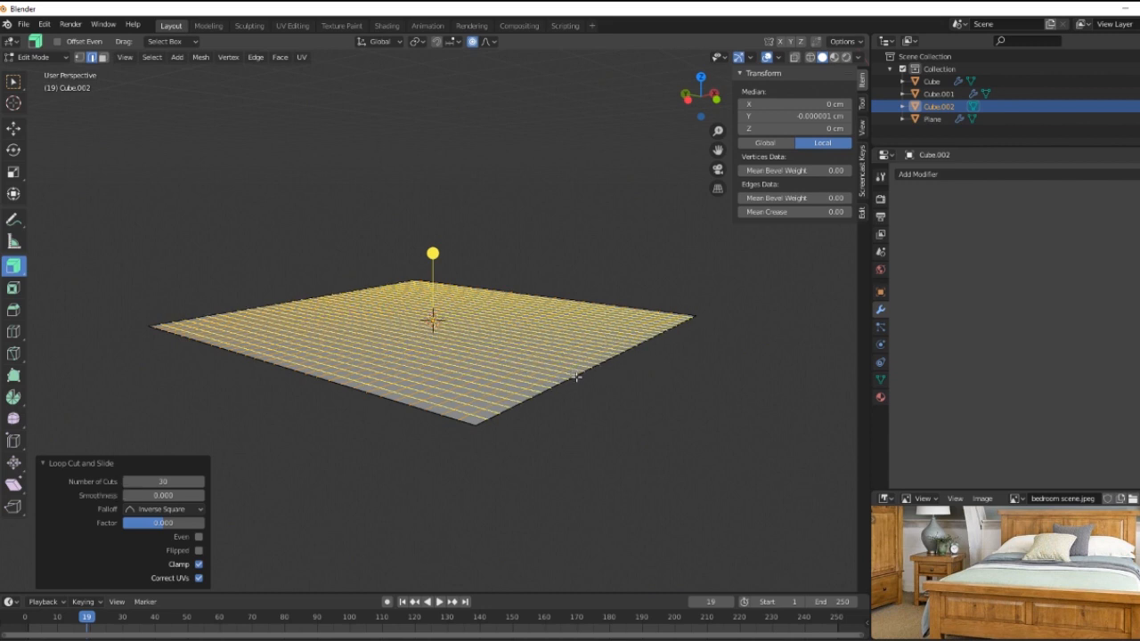
left_click(576, 376)
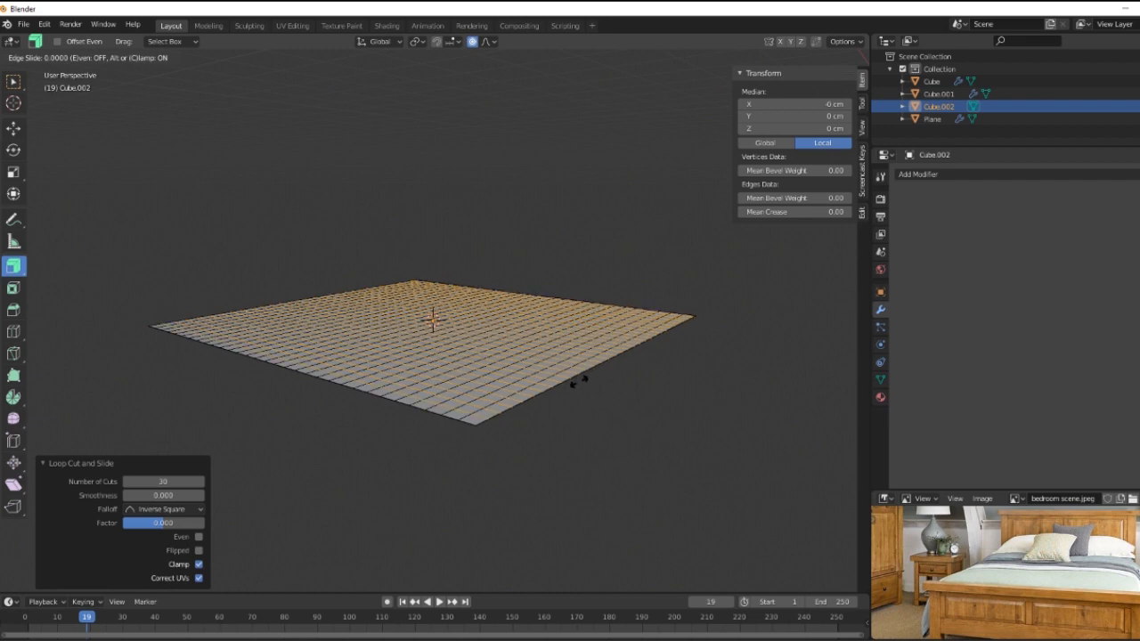
left_click(570, 387)
Step: Examine the gridded sheet edge-on and close up to judge its thickness, and return to Object Mode
scroll(519, 451, "down", 4)
scroll(516, 436, "up", 6)
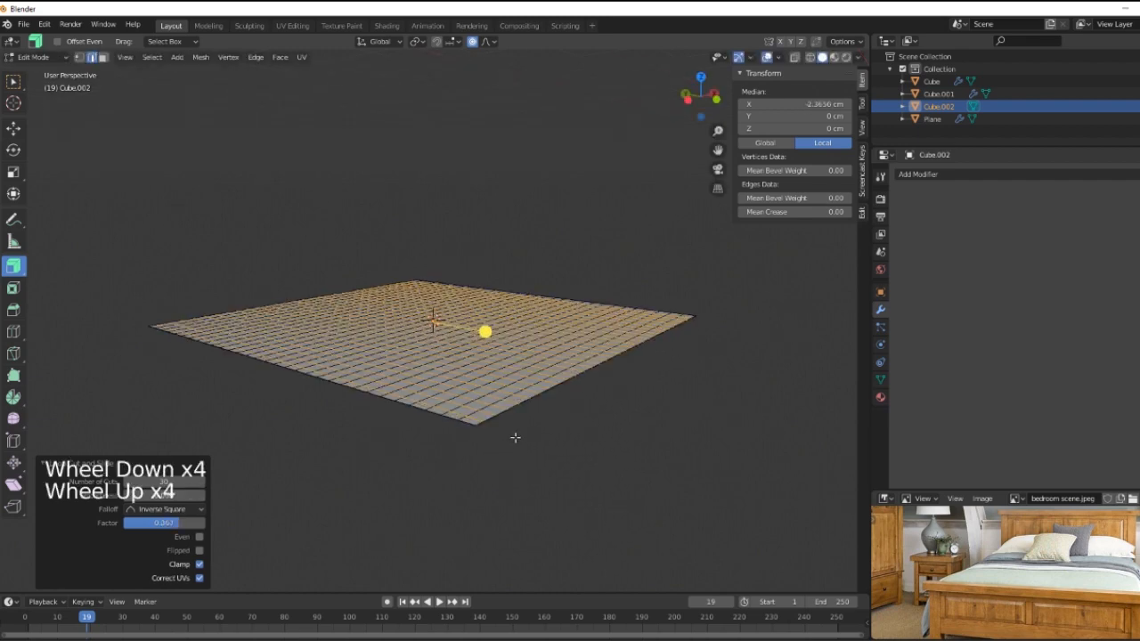
middle_click_drag(571, 489, 558, 473)
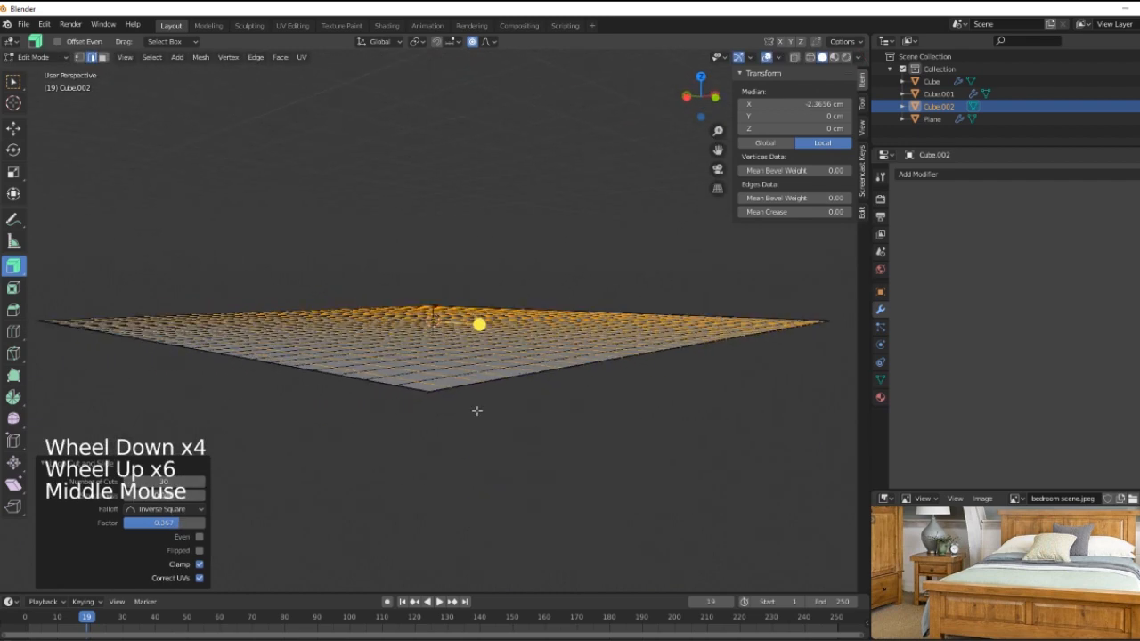
scroll(477, 411, "up", 3)
middle_click_drag(479, 413, 482, 412)
scroll(482, 414, "down", 6)
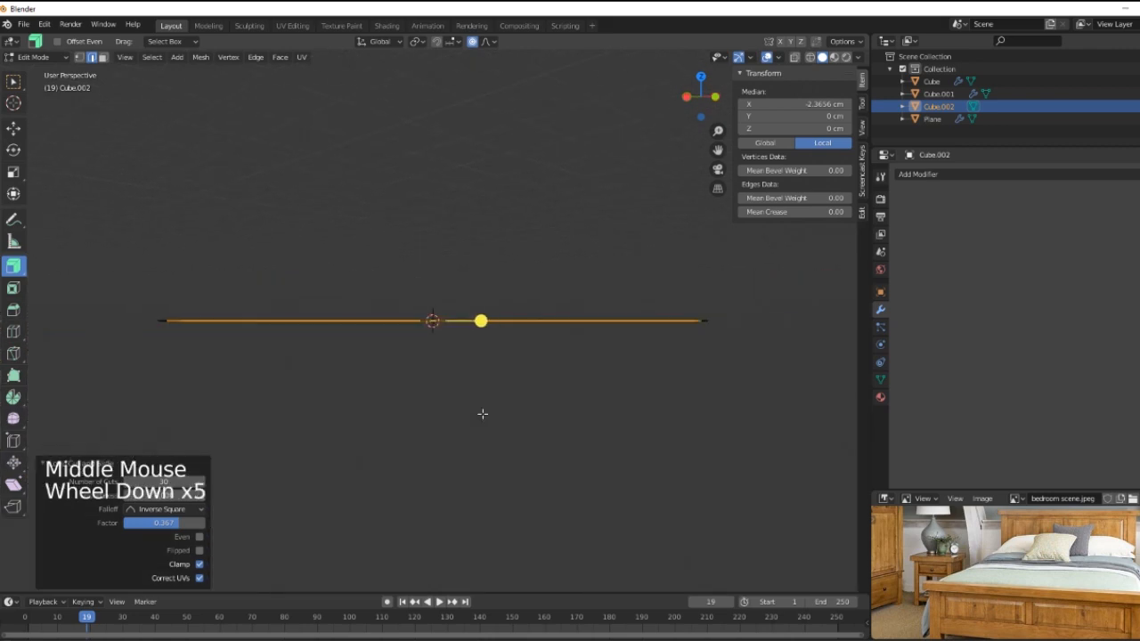
scroll(482, 414, "up", 6)
scroll(483, 414, "up", 17)
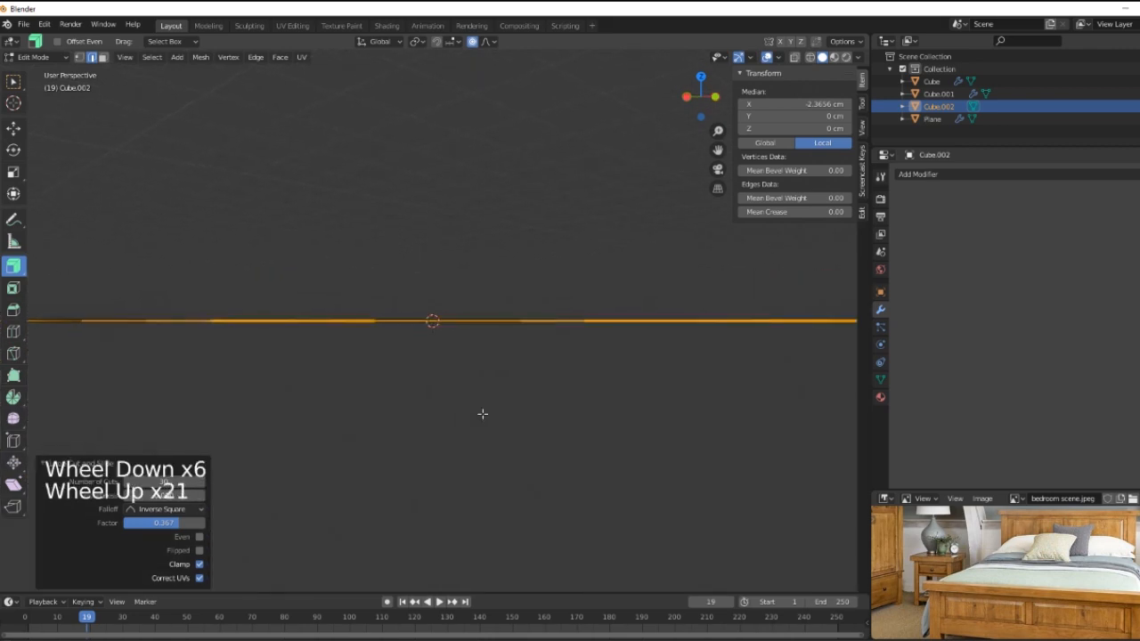
scroll(484, 414, "down", 10)
scroll(485, 416, "up", 1)
scroll(485, 416, "down", 4)
middle_click_drag(486, 416, 485, 424)
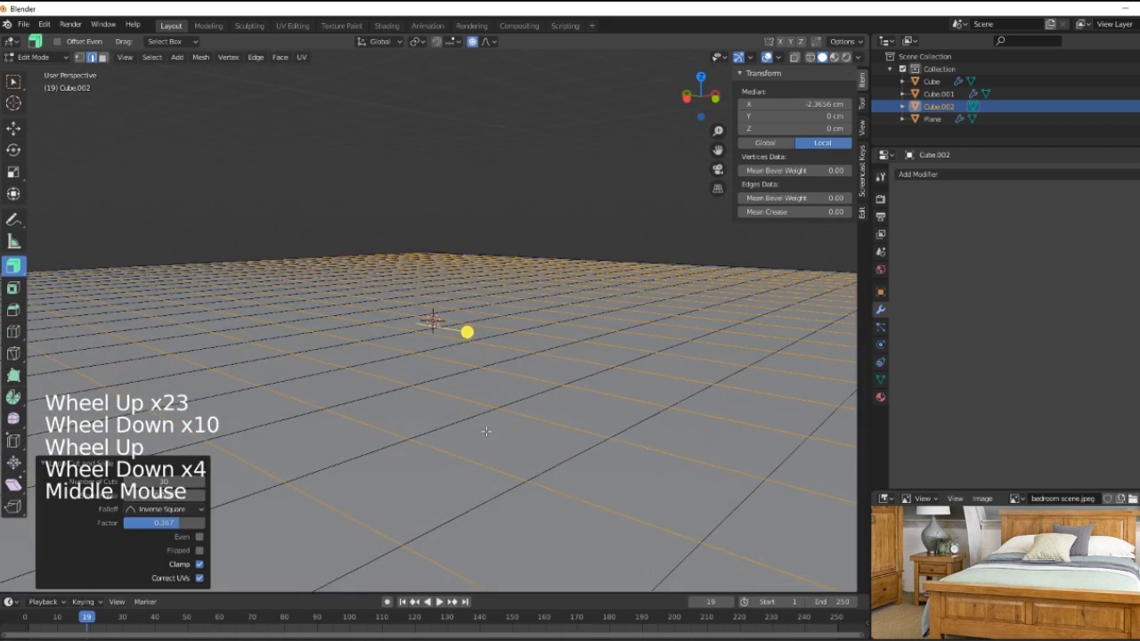
scroll(485, 428, "down", 8)
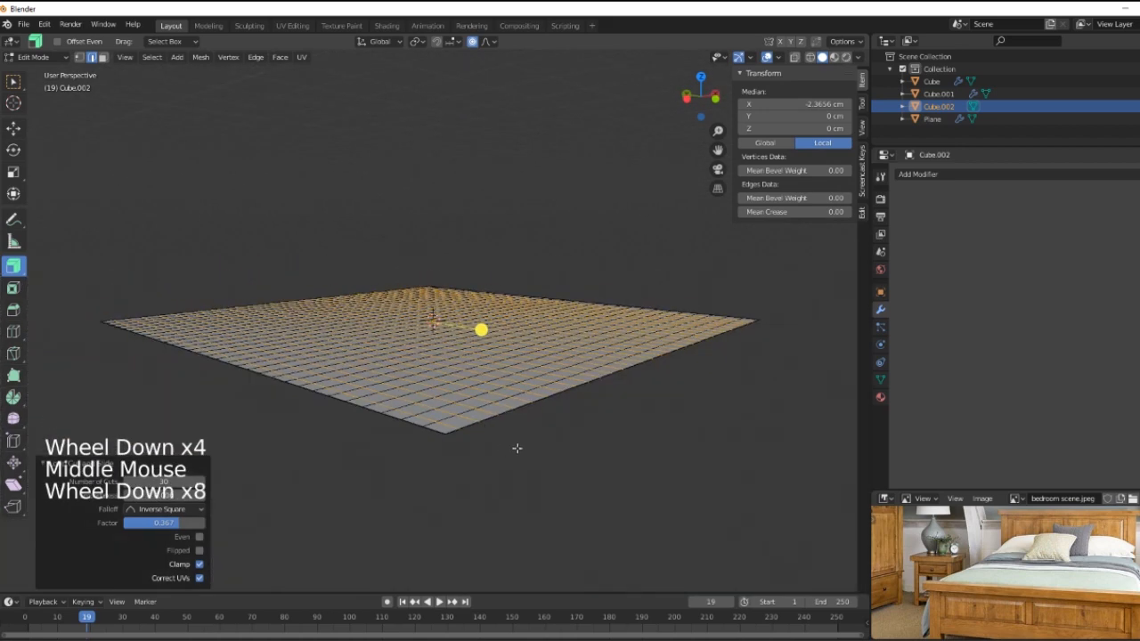
key("ctrl")
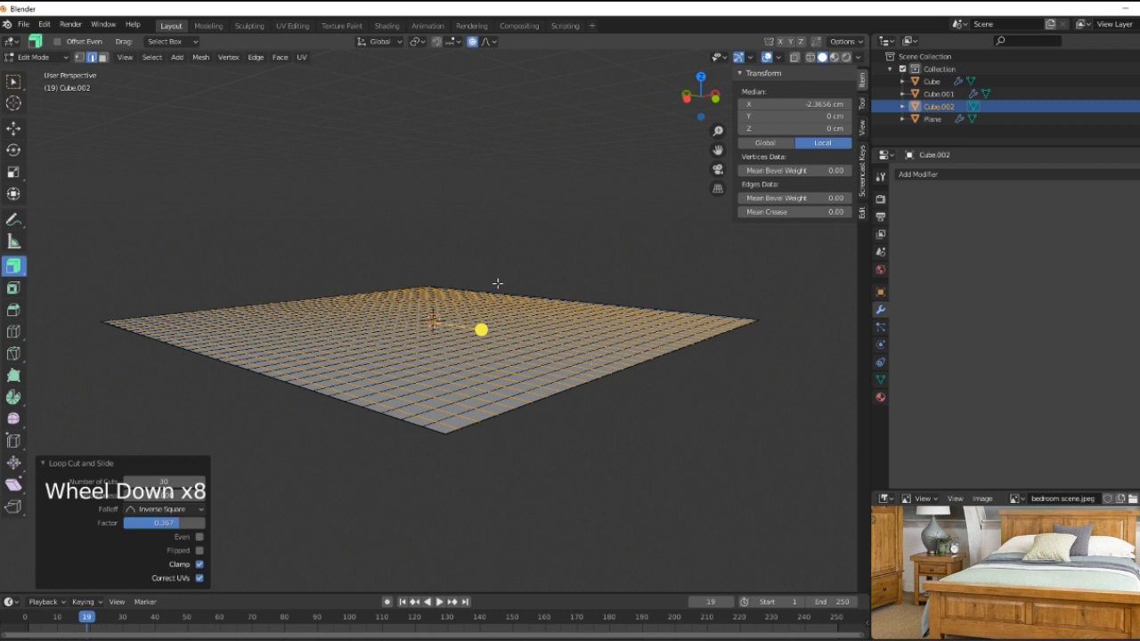
key("Tab")
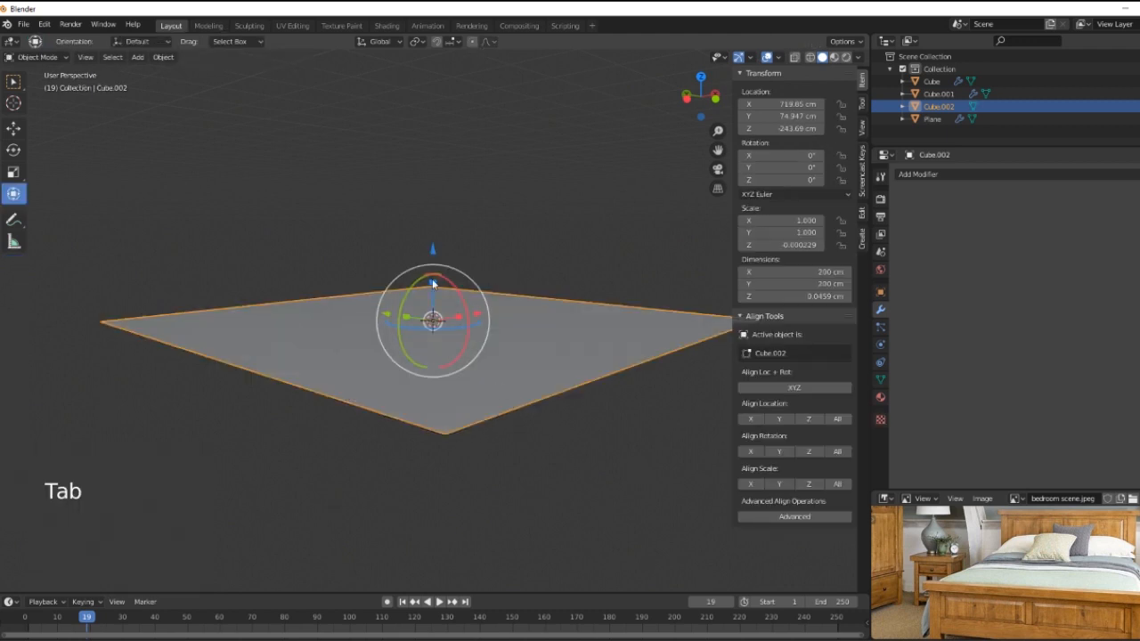
Step: Thicken the sheet along Z to about 1.96 cm and add one centred loop cut around its thin side edges
left_click_drag(434, 283, 394, 199)
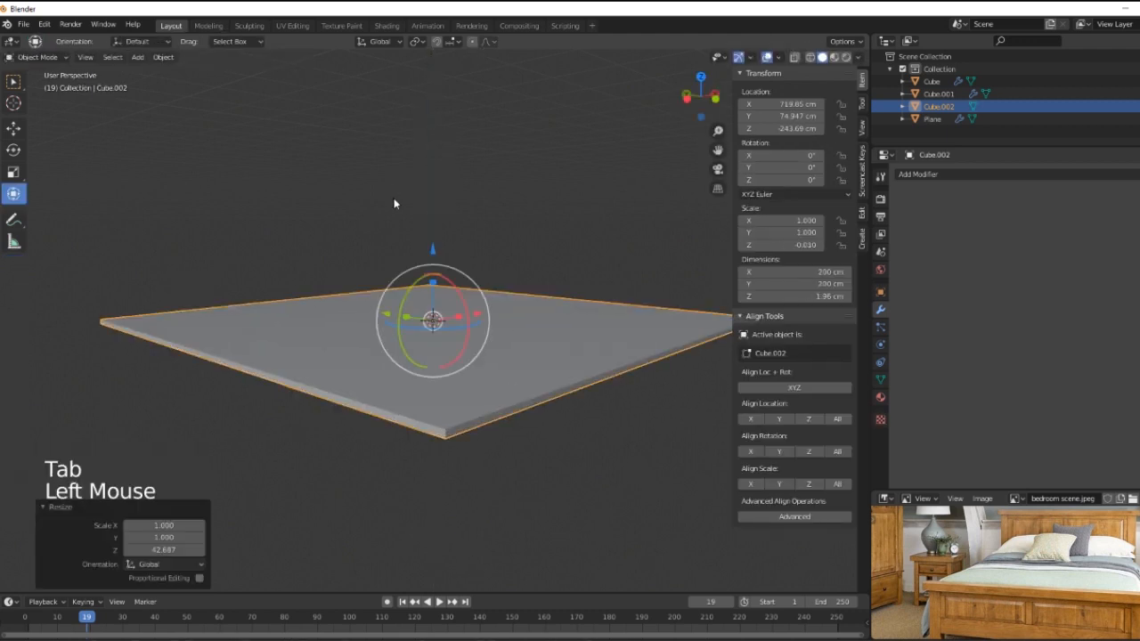
key("ctrl+r")
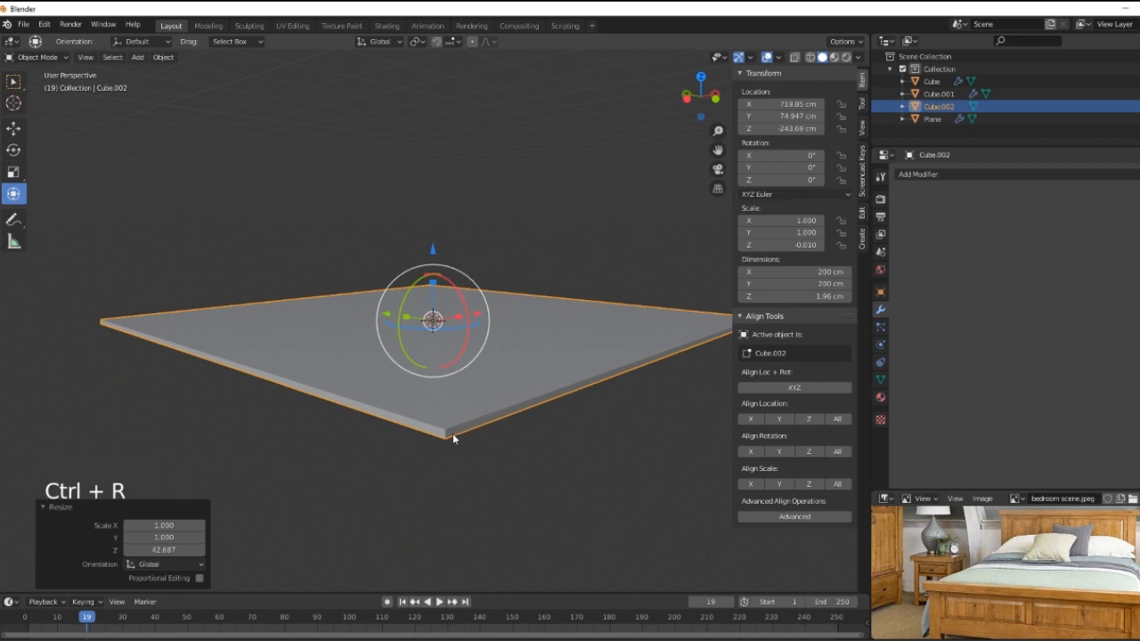
key("Tab")
key("ctrl+r")
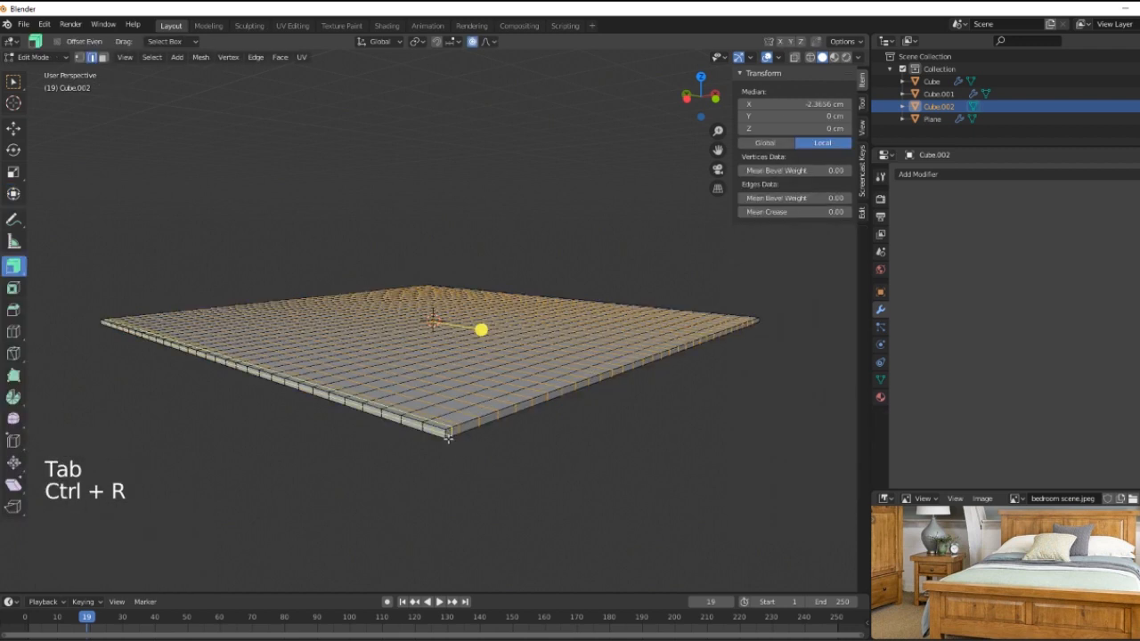
left_click(443, 436)
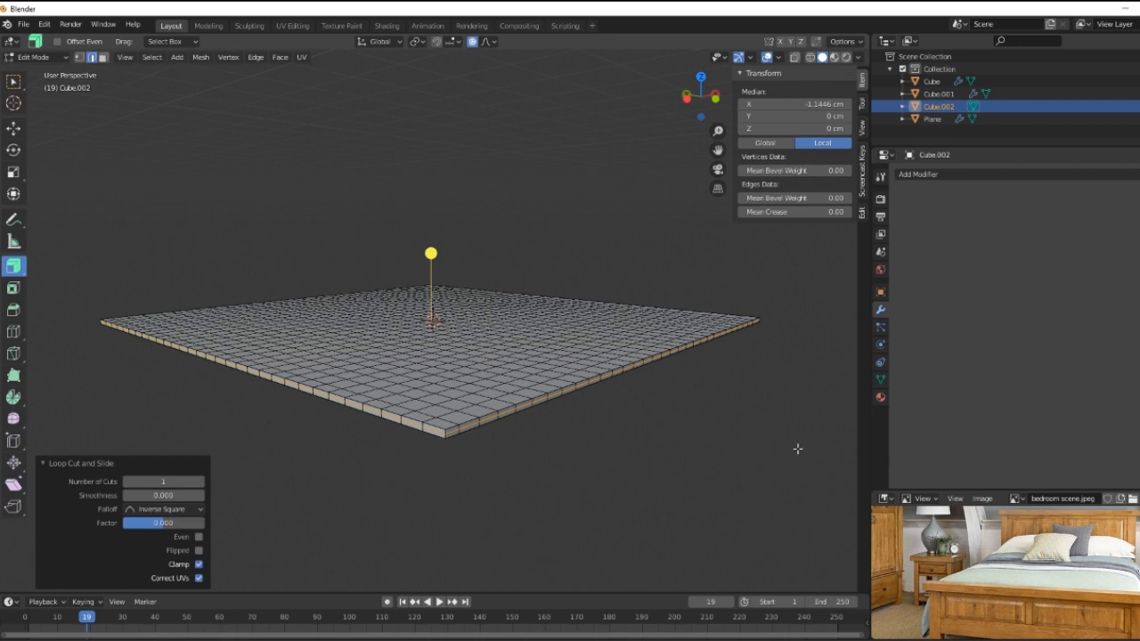
Step: In Object Mode, scale the whole sheet down uniformly by about 0.512, to about 102 cm square
key("Tab")
key("s")
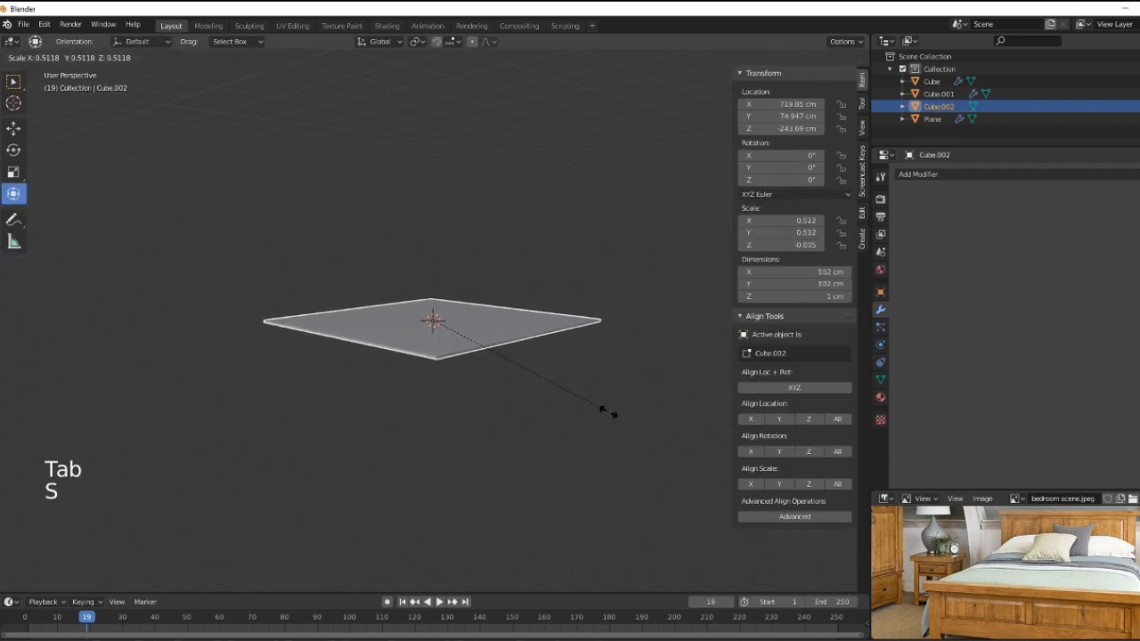
left_click(611, 412)
middle_click_drag(556, 396, 552, 477)
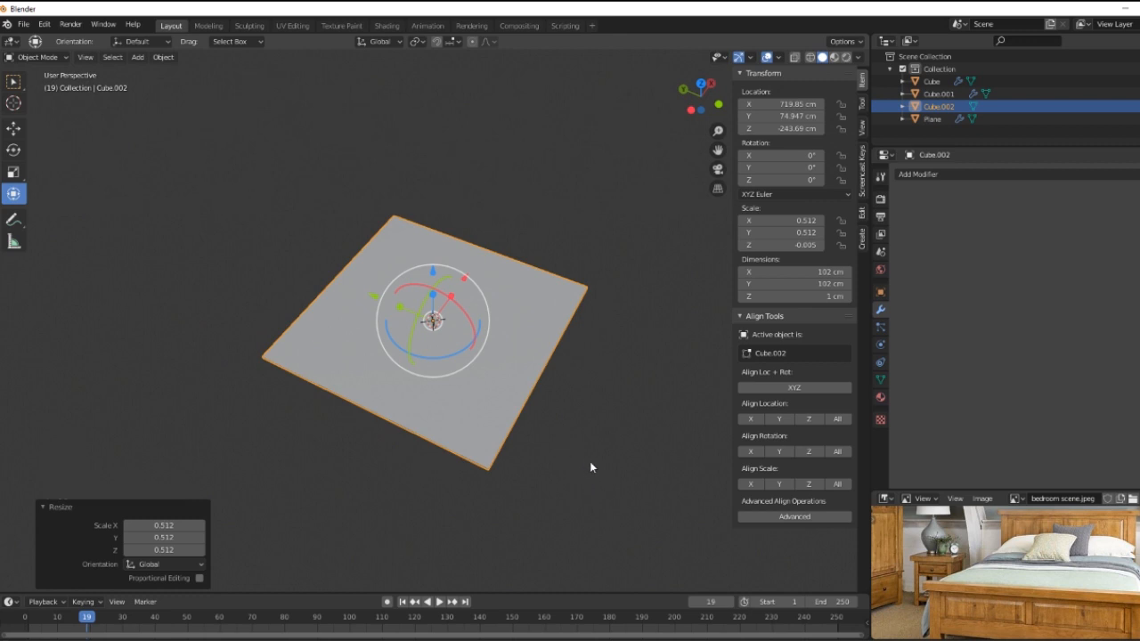
middle_click_drag(590, 465, 566, 426)
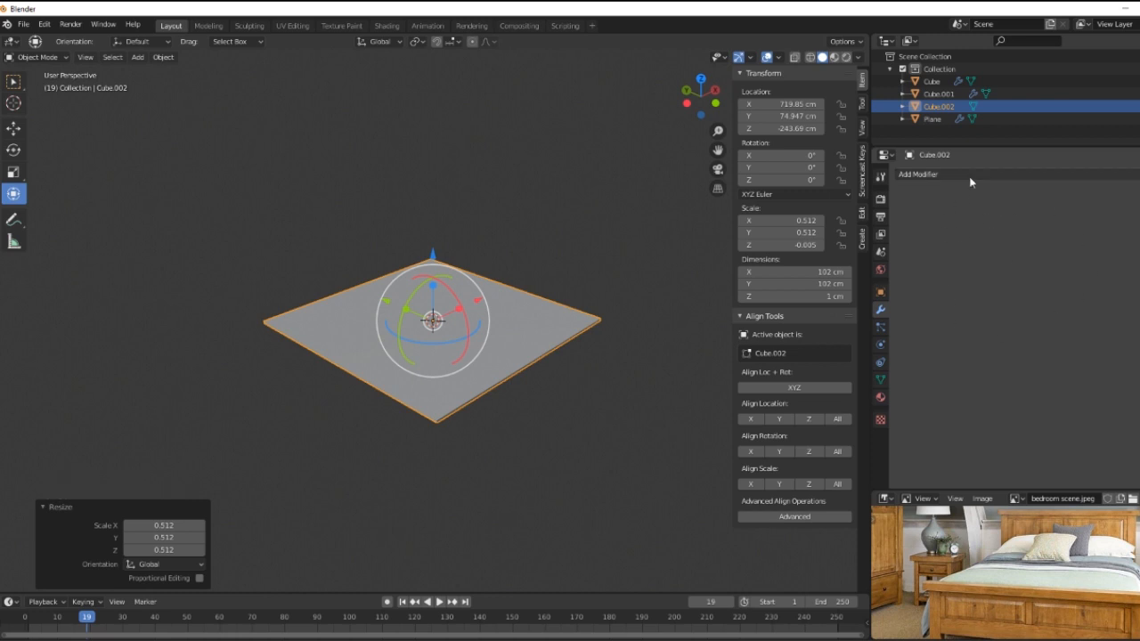
Step: Enable cloth physics for the sheet
left_click(882, 345)
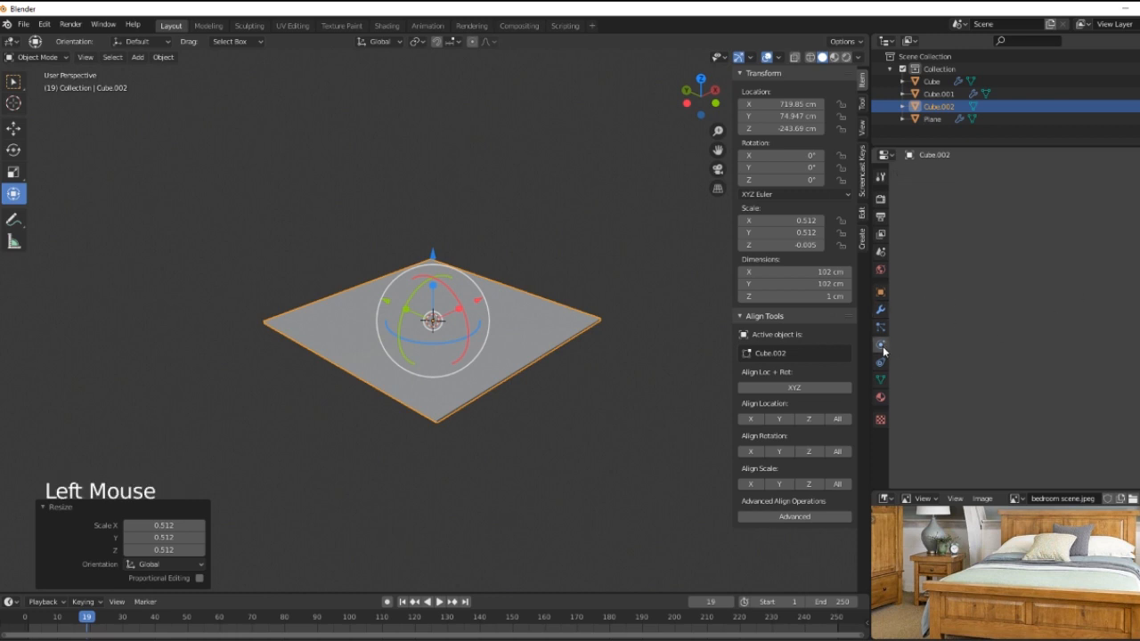
left_click(882, 362)
left_click(972, 218)
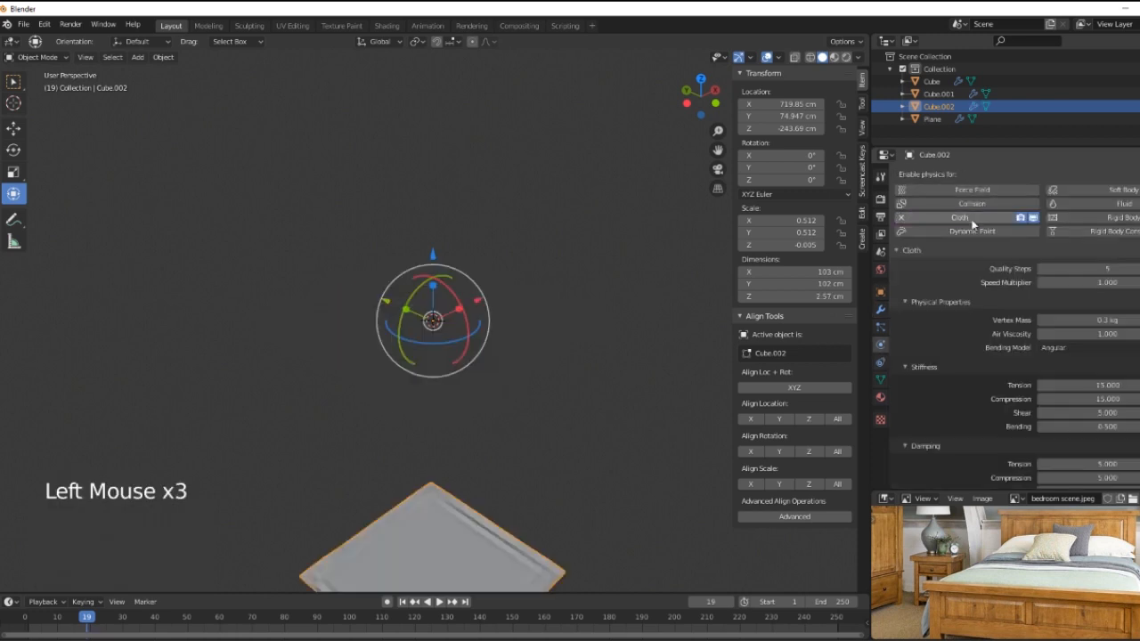
Step: Set the gravity field weight to 0 in the sheet's cloth settings
scroll(965, 391, "down", 4)
scroll(965, 392, "down", 4)
scroll(965, 392, "up", 3)
scroll(967, 387, "down", 1)
scroll(970, 382, "up", 4)
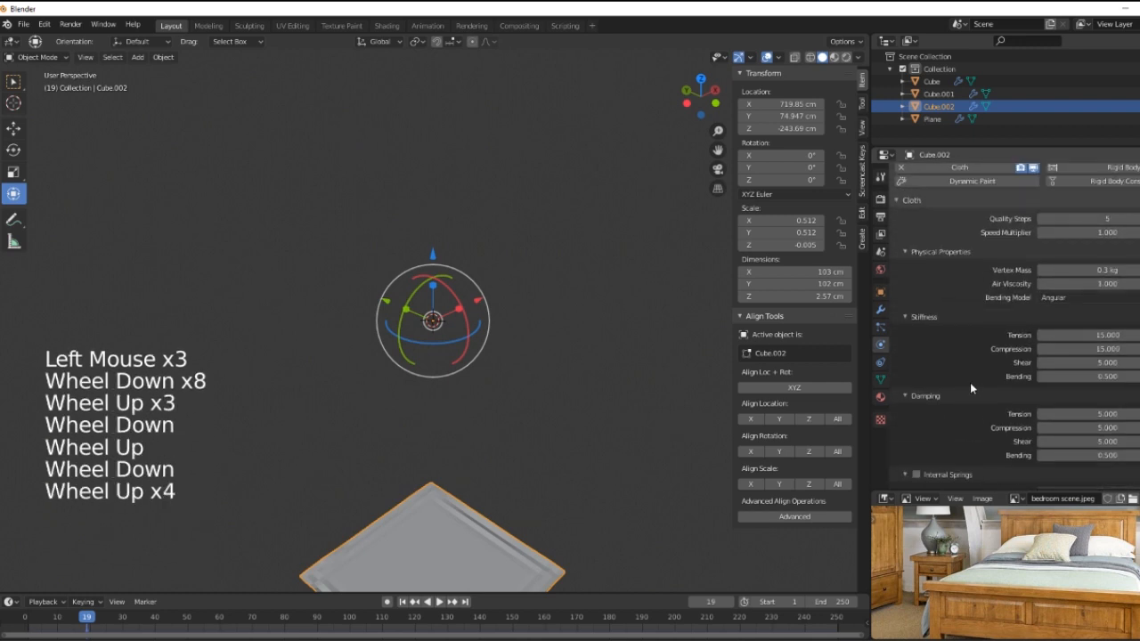
scroll(975, 441, "down", 1)
scroll(975, 441, "up", 1)
scroll(975, 441, "down", 4)
scroll(972, 440, "down", 20)
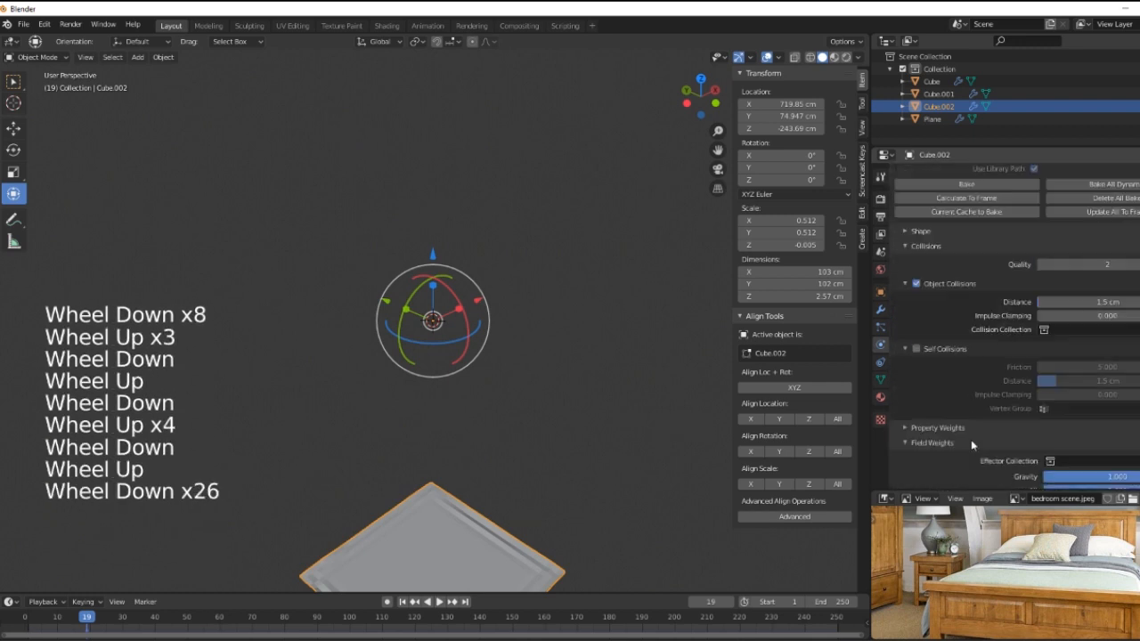
left_click_drag(1137, 352, 977, 384)
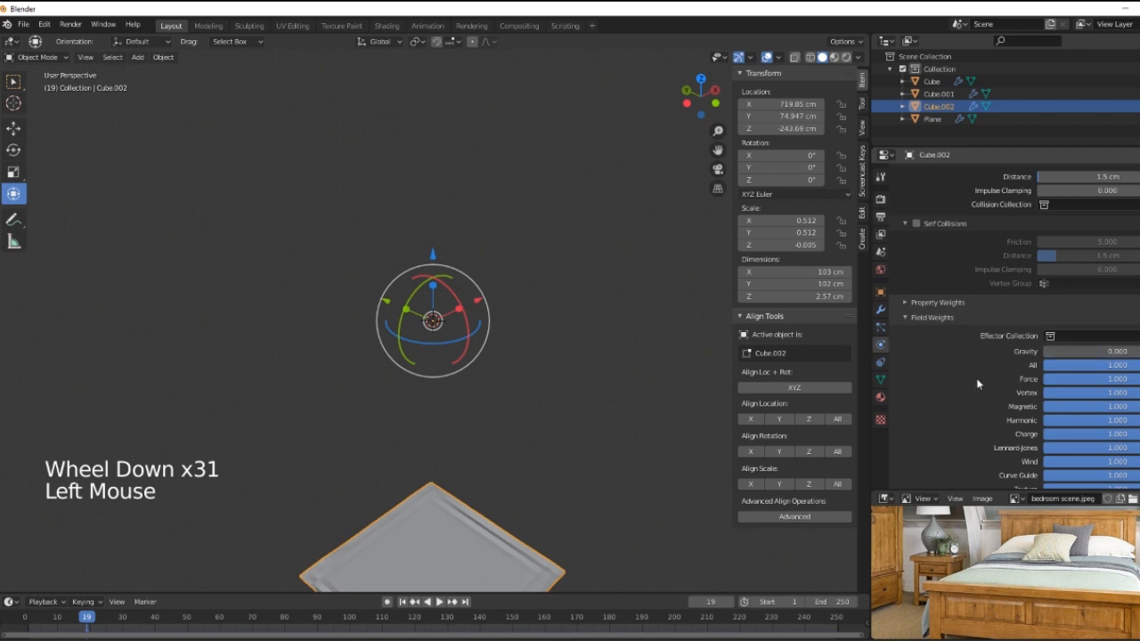
scroll(589, 441, "down", 3)
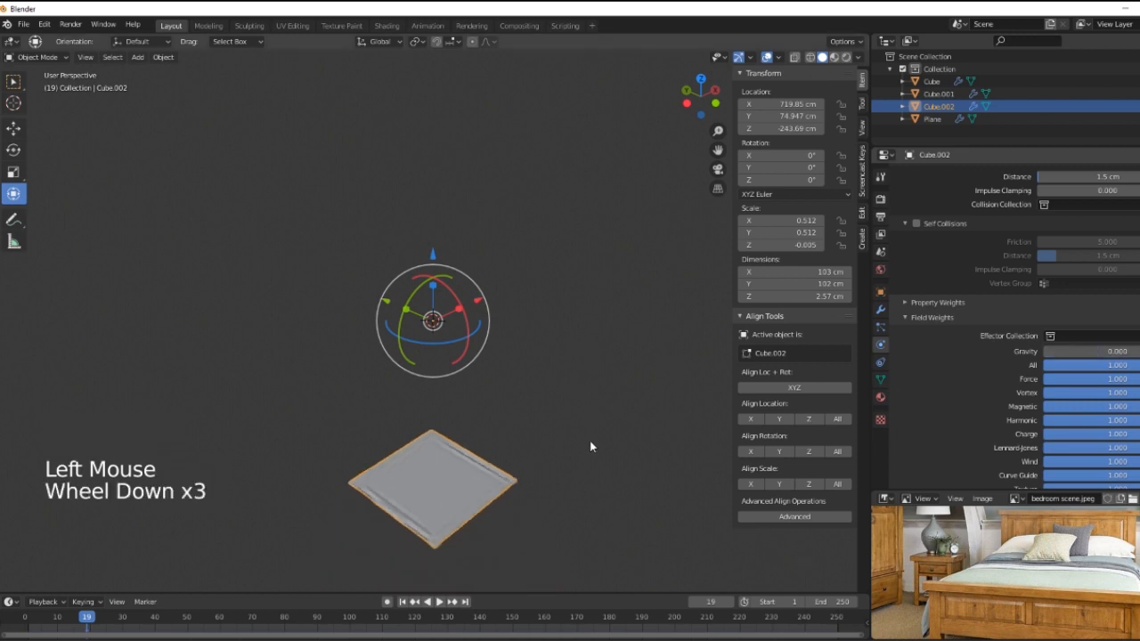
Step: Rewind the timeline to frame 0 and add a Force type force field at the sheet's centre
left_click_drag(87, 623, 28, 626)
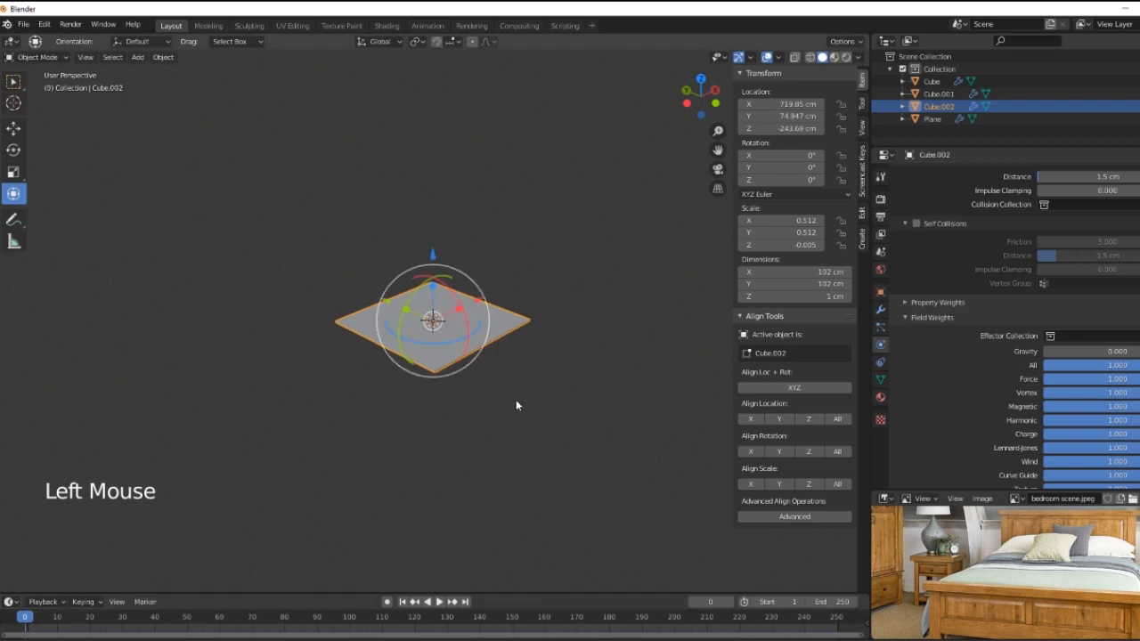
scroll(584, 338, "up", 2)
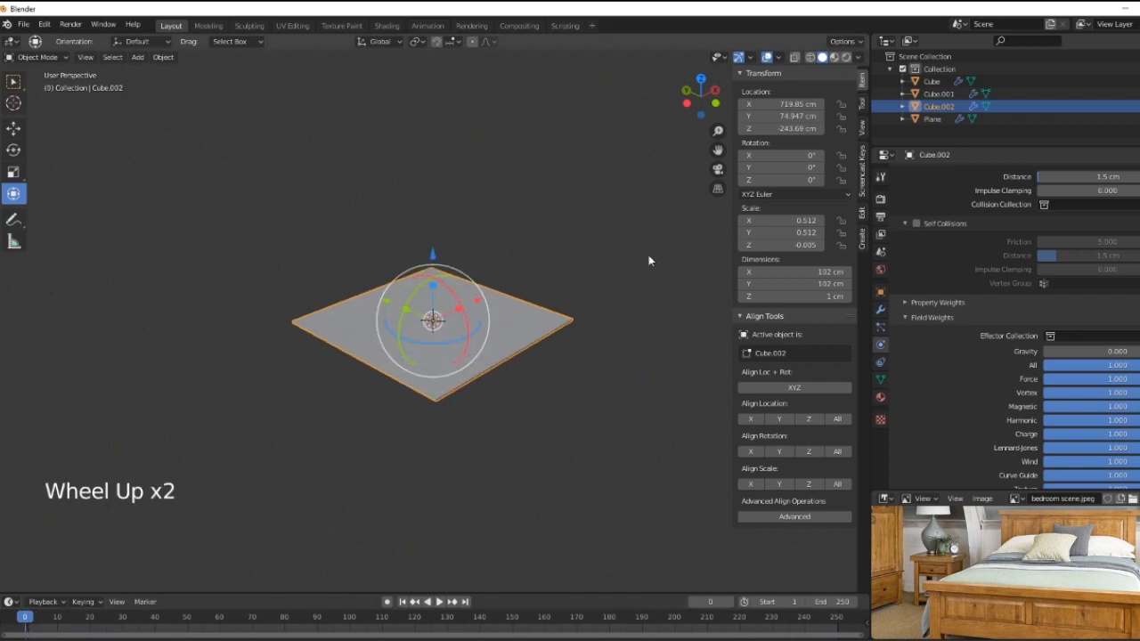
key("shift+a")
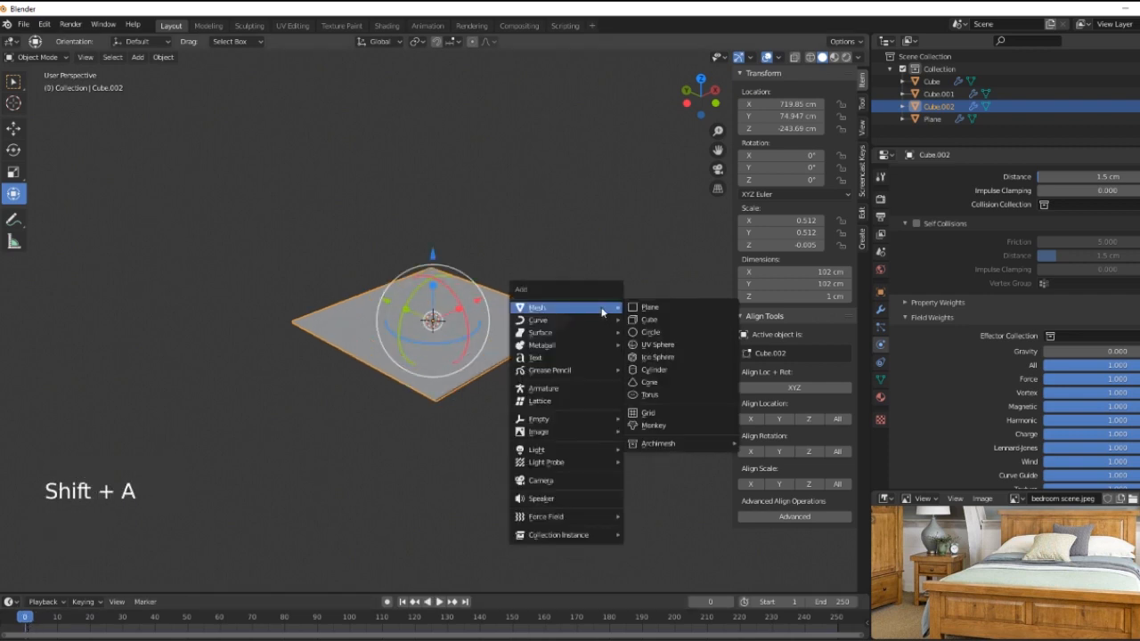
mouse_move(566, 526)
left_click(647, 355)
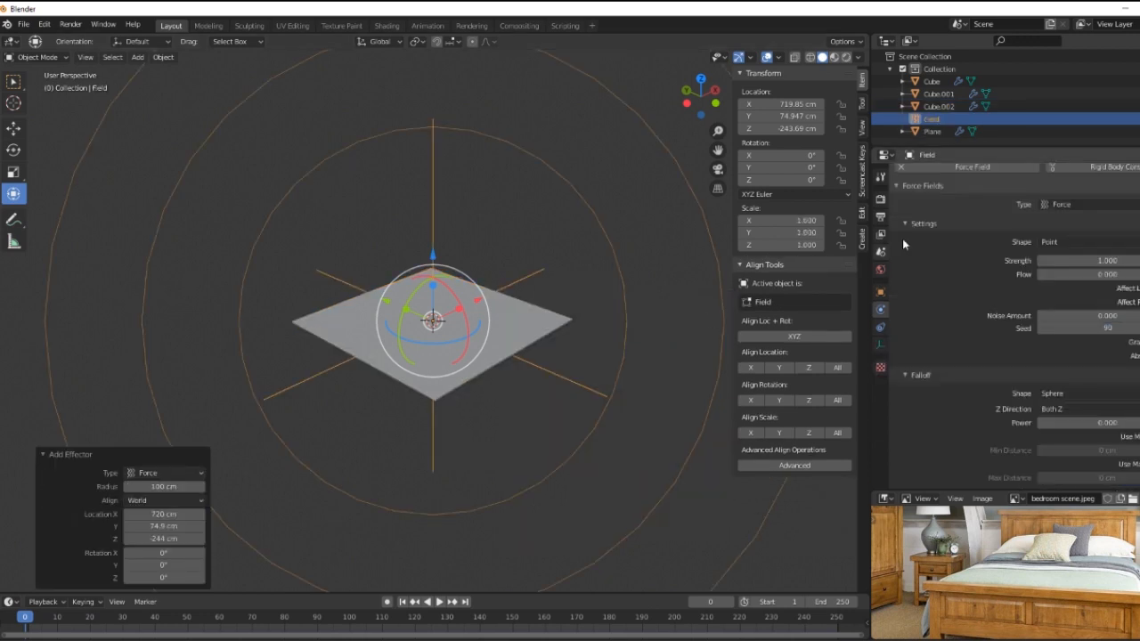
Step: Set the force field's strength to 200
left_click(1110, 259)
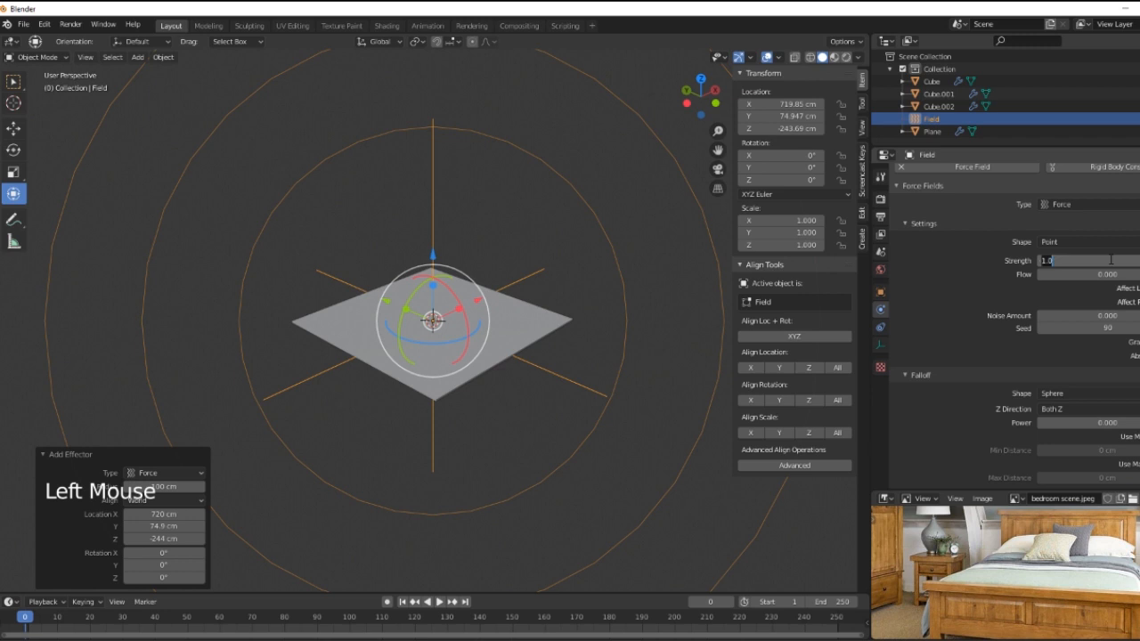
type("200")
key("Return")
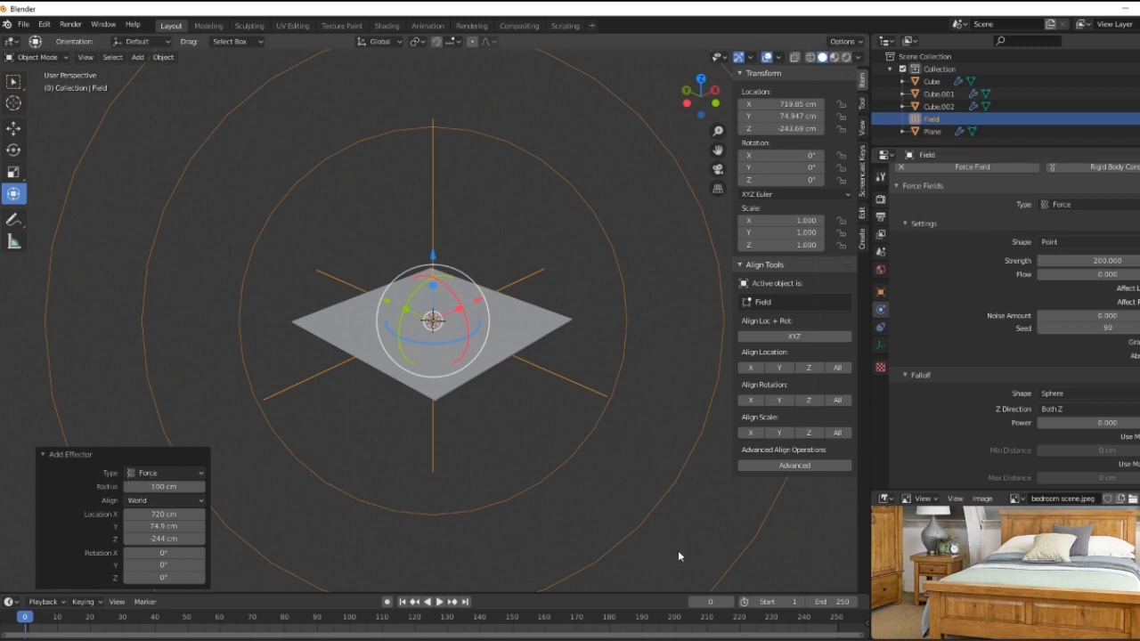
Step: Play the cloth simulation to check how the sheet inflates, and stop at about frame 118
left_click(439, 603)
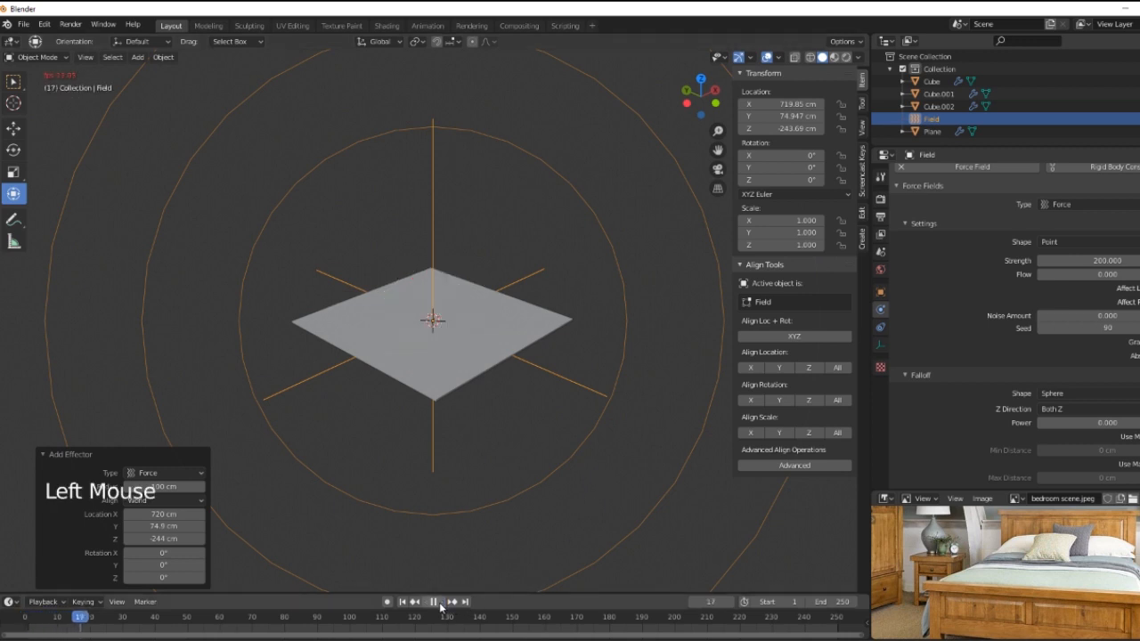
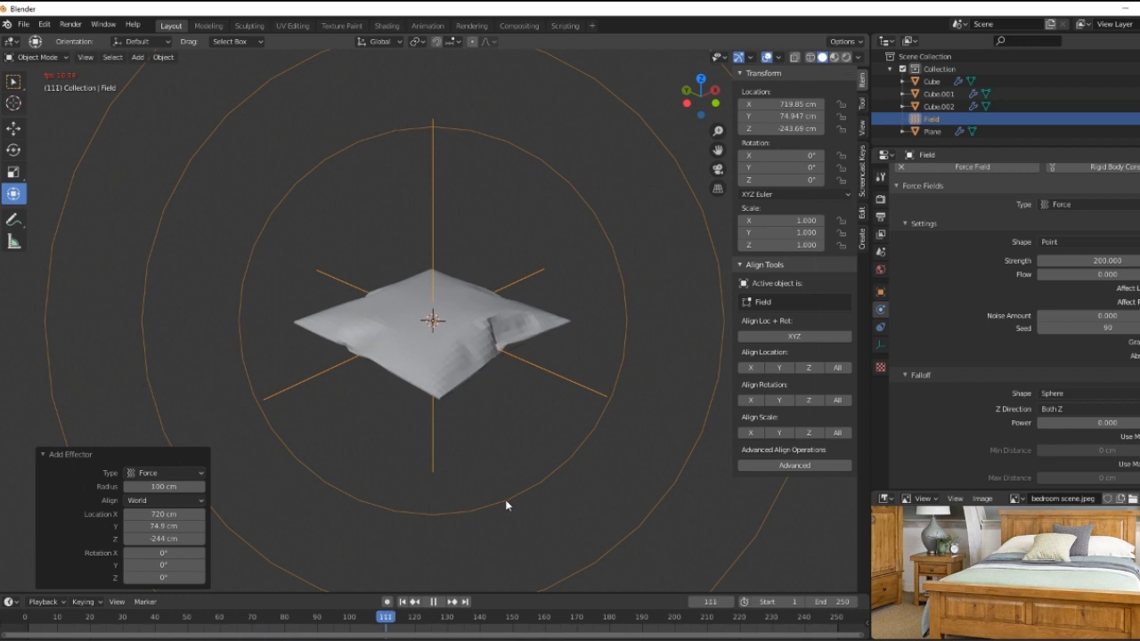
left_click(436, 604)
left_click_drag(514, 609, 407, 634)
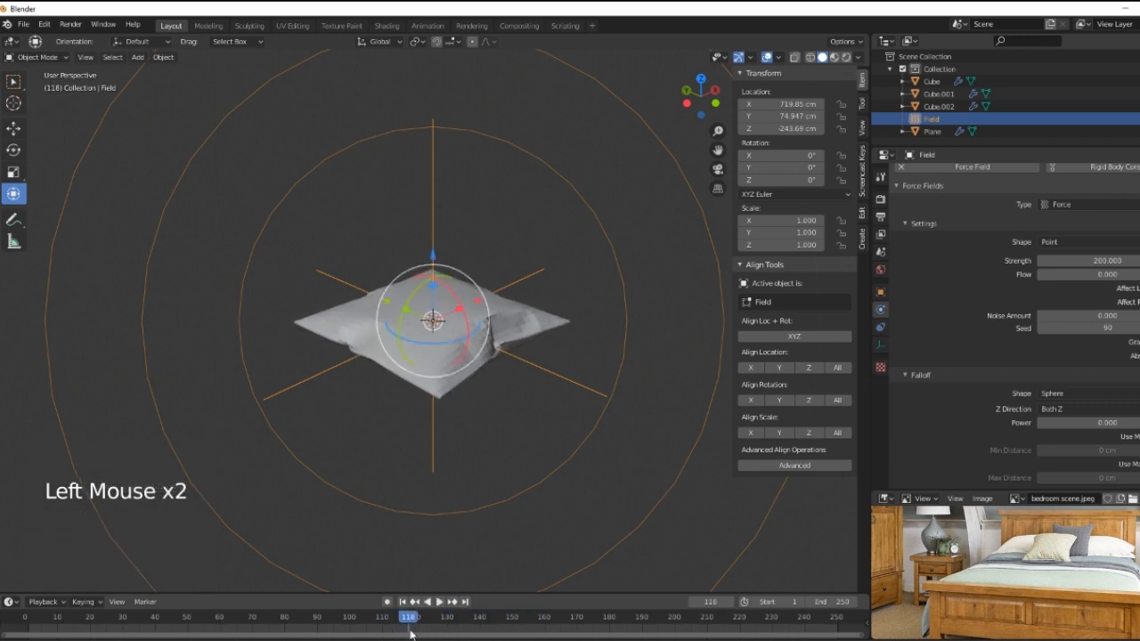
Step: Scale the force field to about 2.05 along Y and 0.48 along X, returning the simulation to frame 1 between the two changes
middle_click_drag(424, 474, 441, 354)
left_click_drag(394, 313, 355, 312)
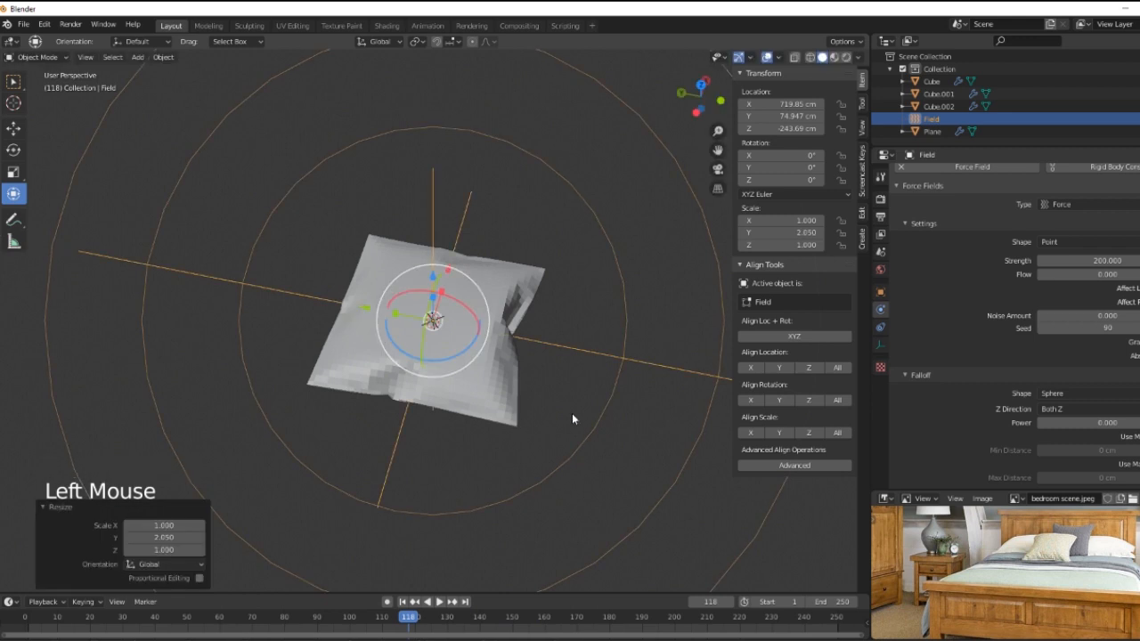
middle_click_drag(574, 483, 529, 454)
key("space")
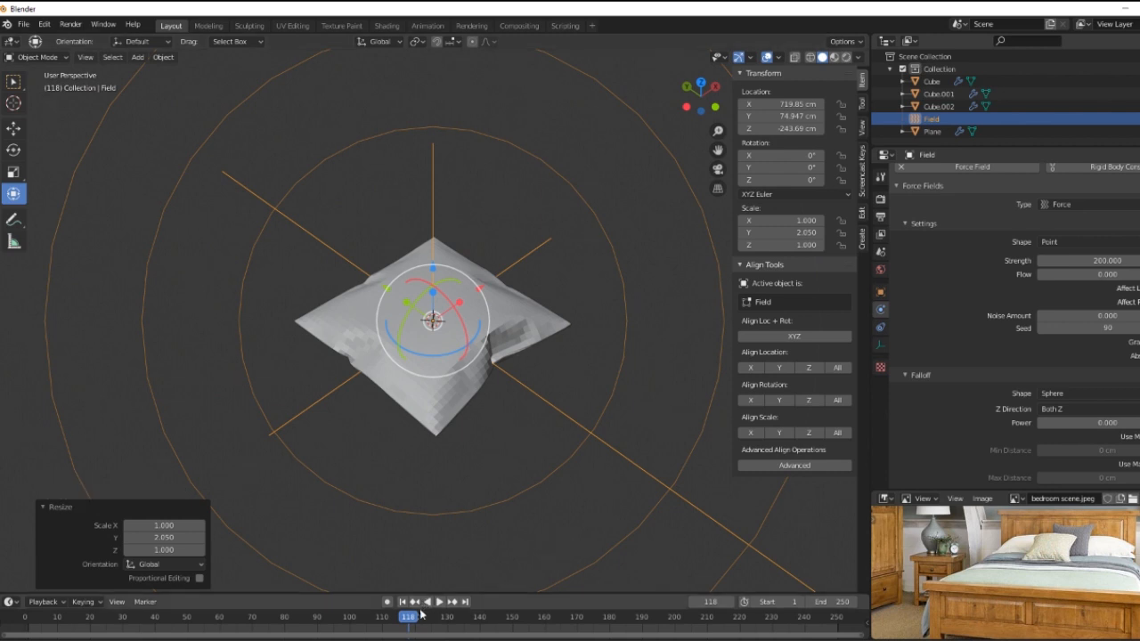
left_click_drag(416, 617, 28, 622)
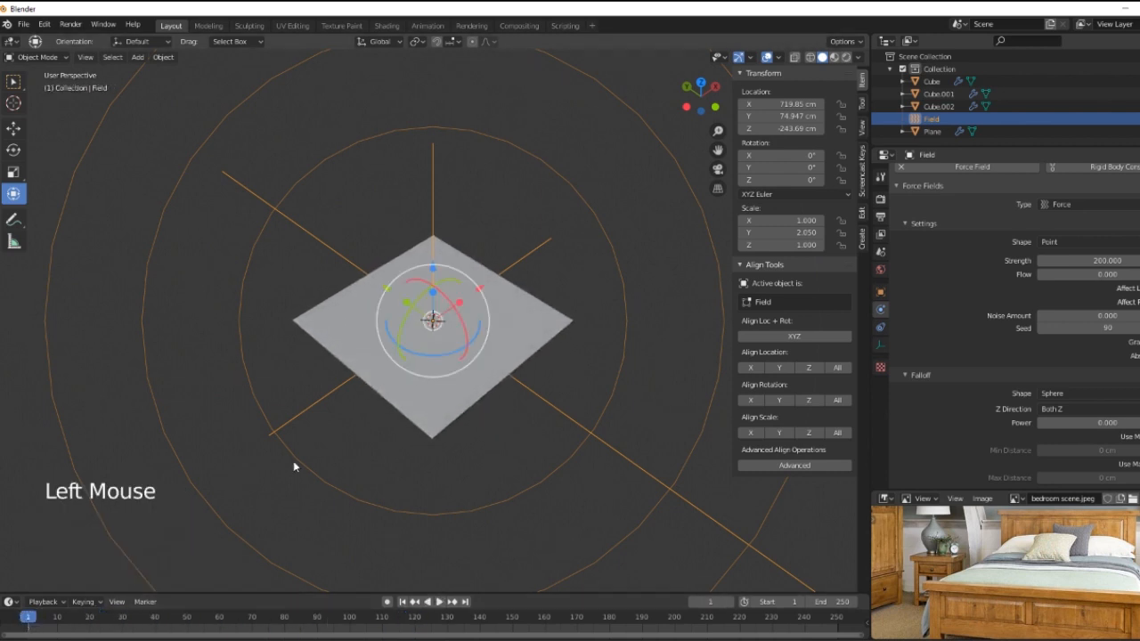
mouse_move(460, 306)
left_mouse_down()
mouse_move(448, 308)
mouse_move(533, 311)
mouse_move(449, 306)
left_mouse_up()
Step: Narrow the sheet along X to about 64.8 cm, and test the cloth simulation briefly before returning to frame 1
right_click(492, 308)
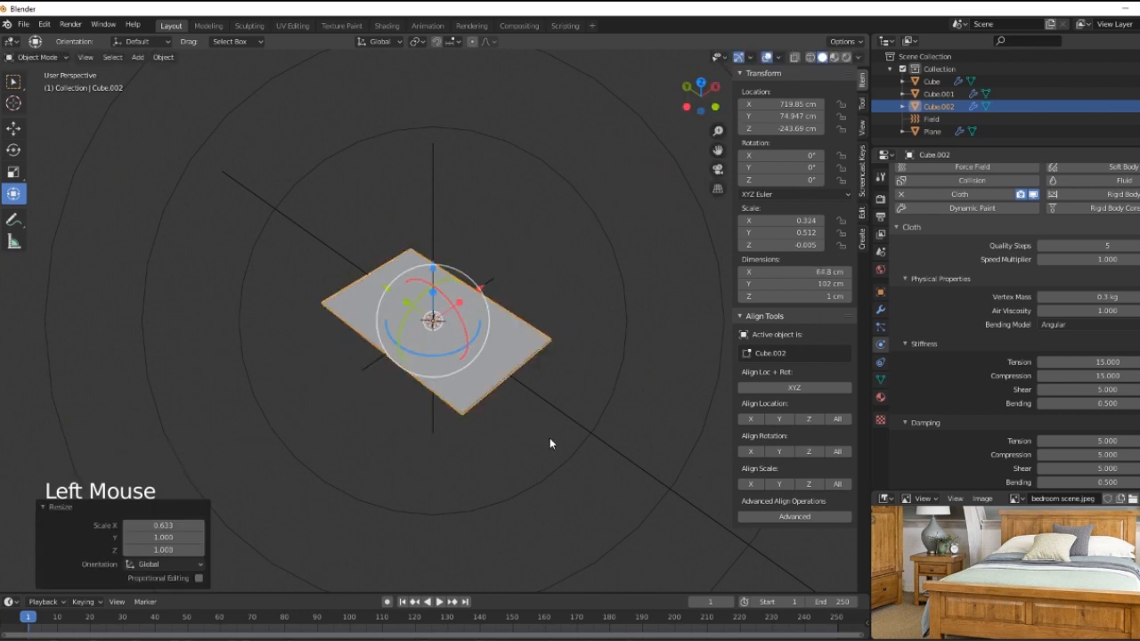
left_click(436, 602)
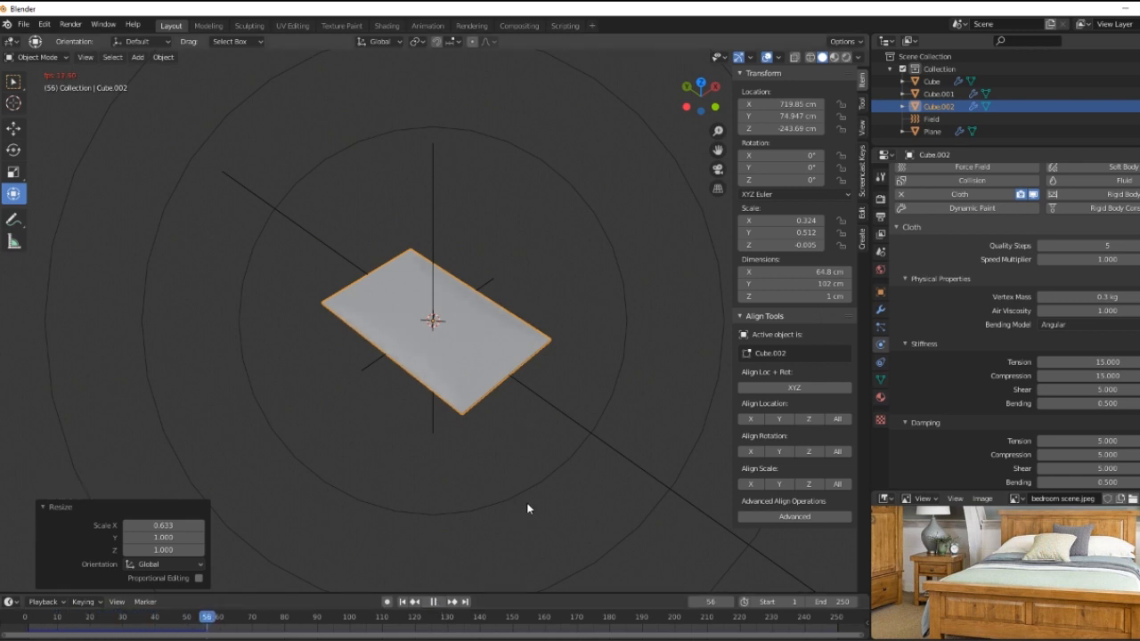
left_click(433, 602)
left_click(403, 602)
Step: Scale the sheet up uniformly by about 2.93, to about 190 by 300 cm
scroll(609, 463, "down", 9)
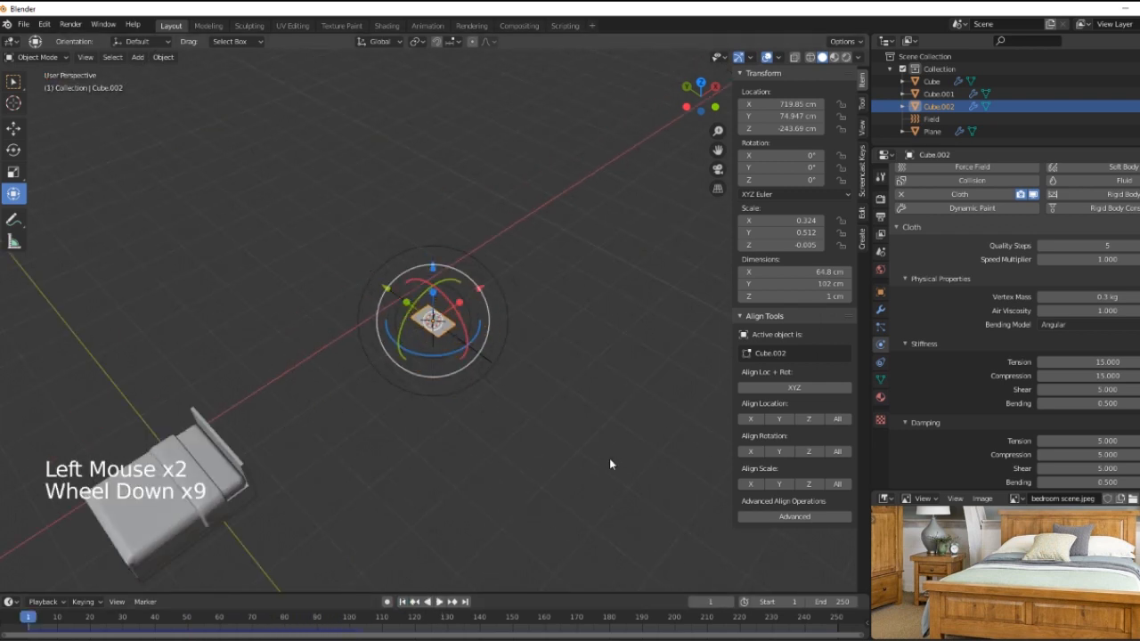
key("s")
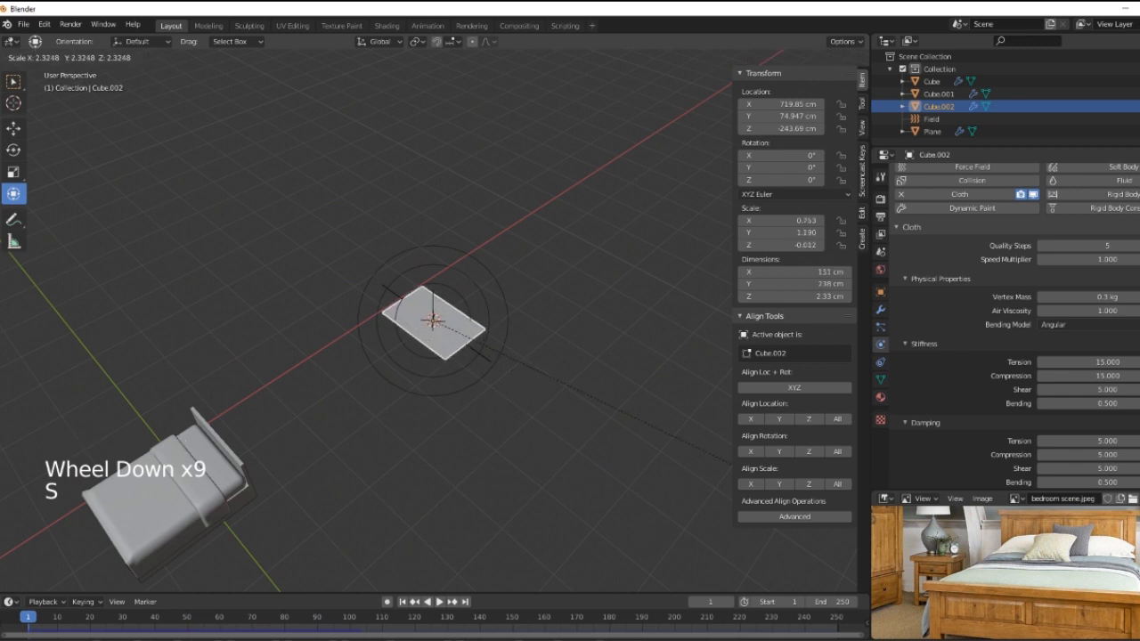
left_click(82, 550)
scroll(475, 520, "down", 3)
scroll(474, 520, "down", 1)
scroll(546, 521, "up", 7)
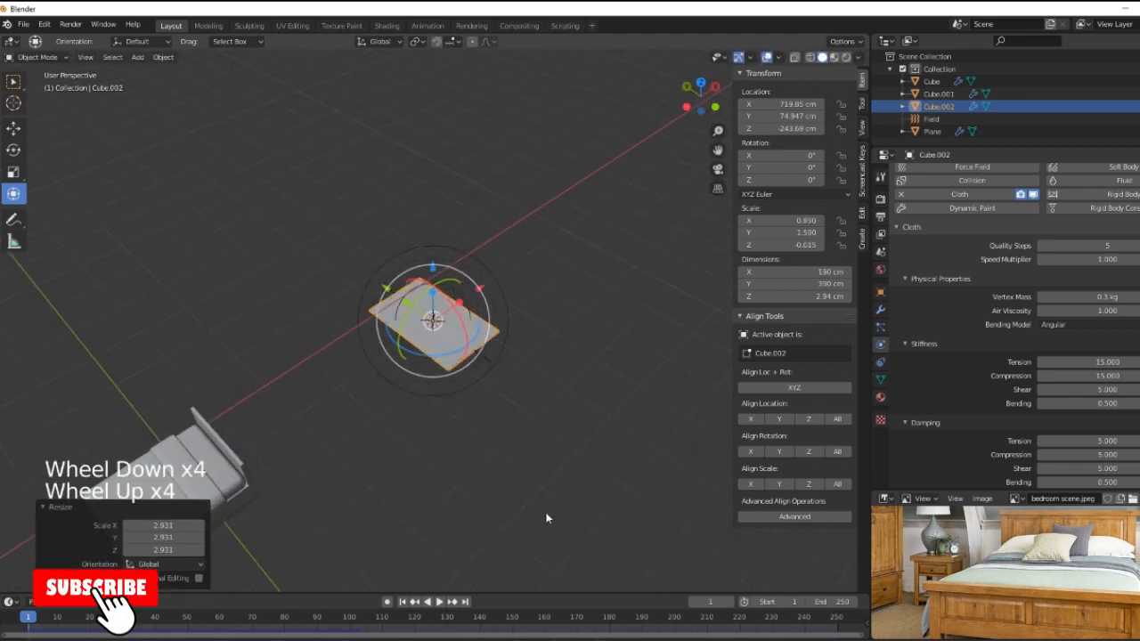
Step: Run the cloth simulation on the enlarged sheet, stop it, and move back to frame 57 for the pillow shape
left_click(439, 602)
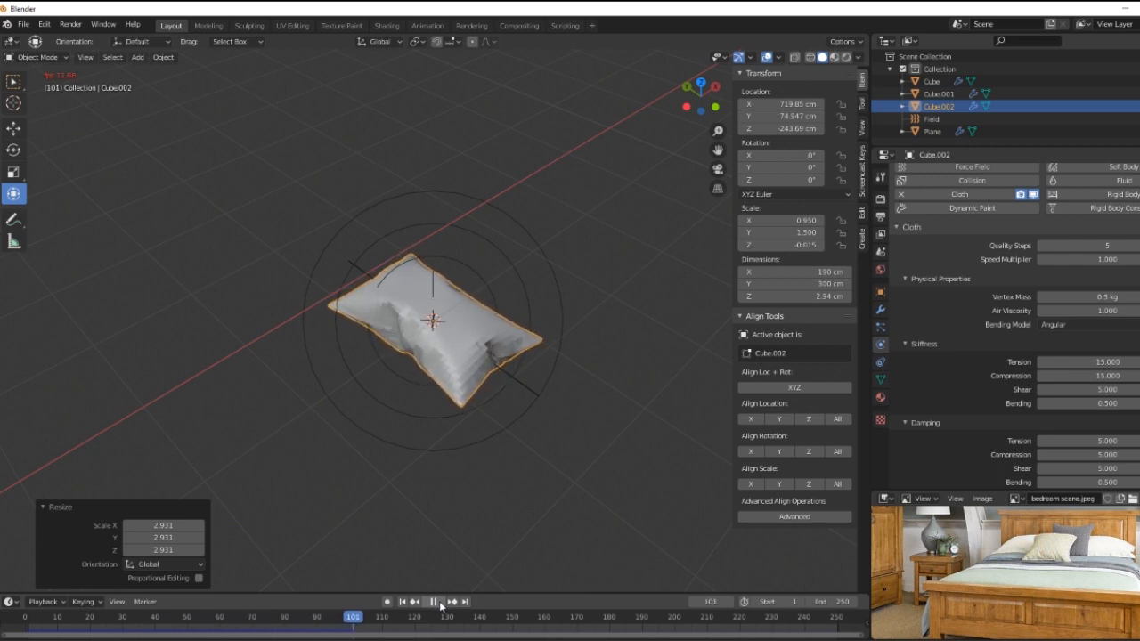
left_click(434, 602)
left_click_drag(299, 619, 210, 627)
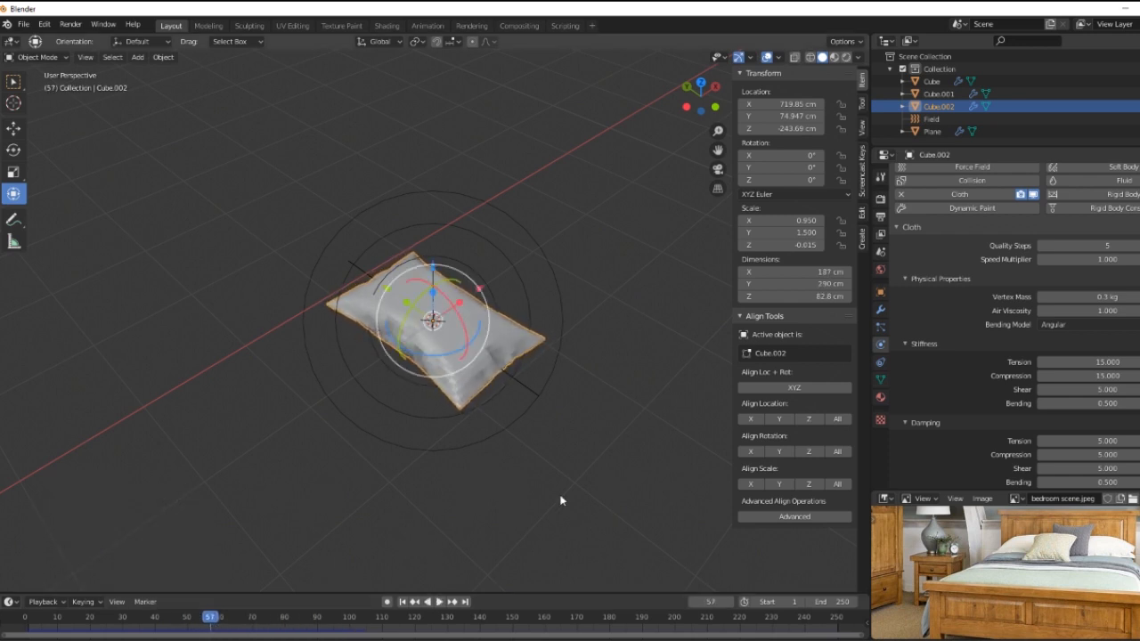
Step: Apply the Cloth modifier to the inflated pillow and select the force field
left_click(881, 310)
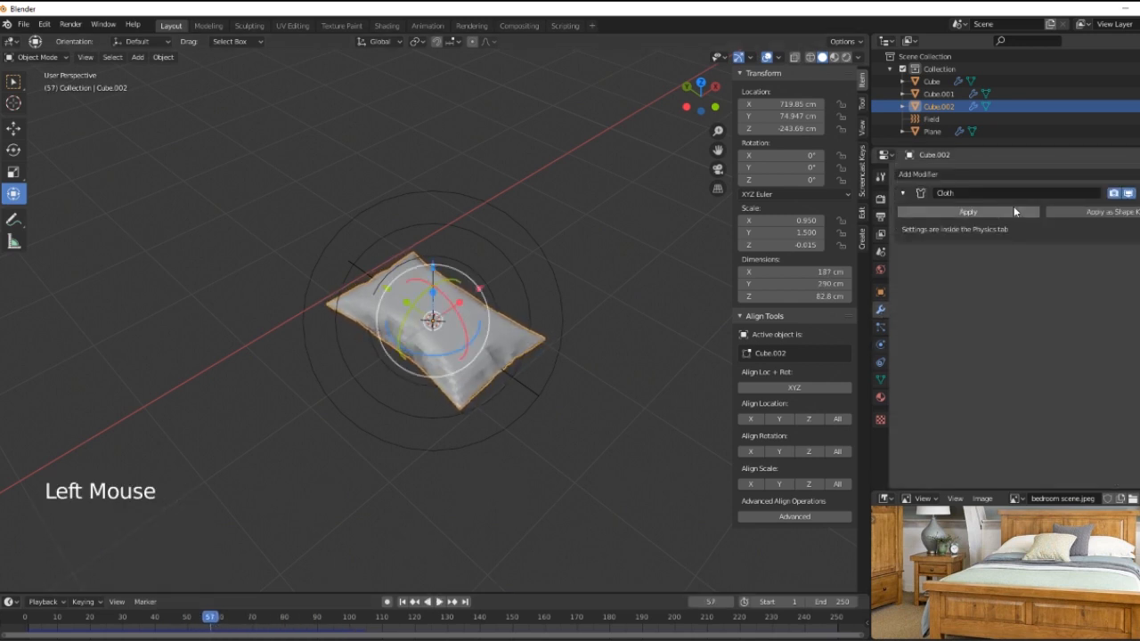
left_click(973, 215)
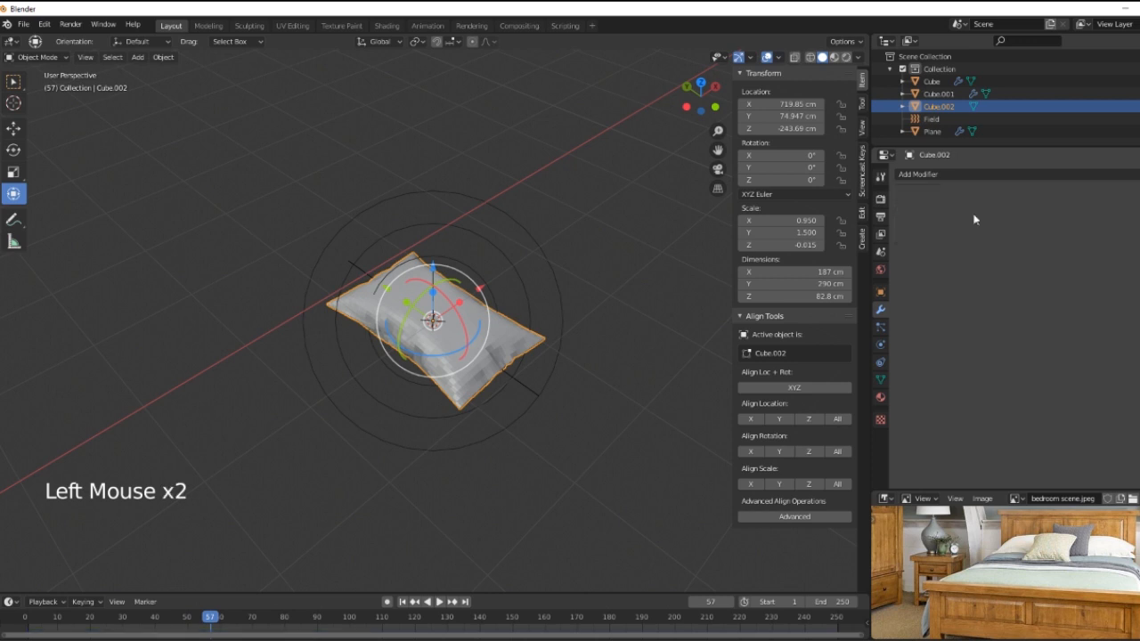
right_click(552, 267)
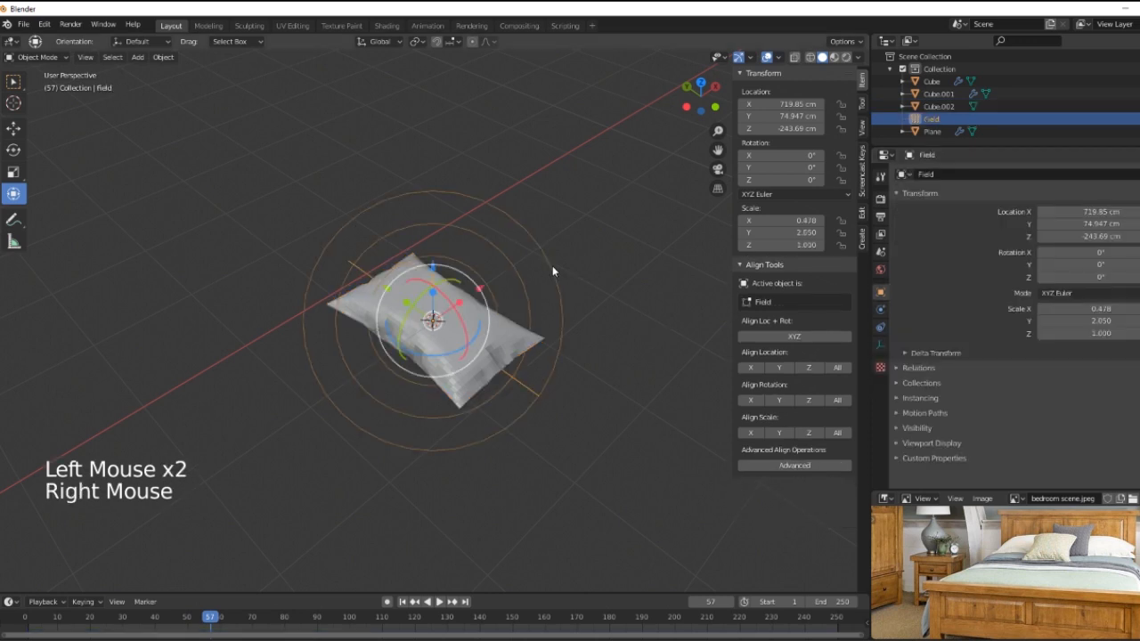
Step: Delete the force field, and give the pillow a Subdivision Surface modifier with smooth shading
key("Delete")
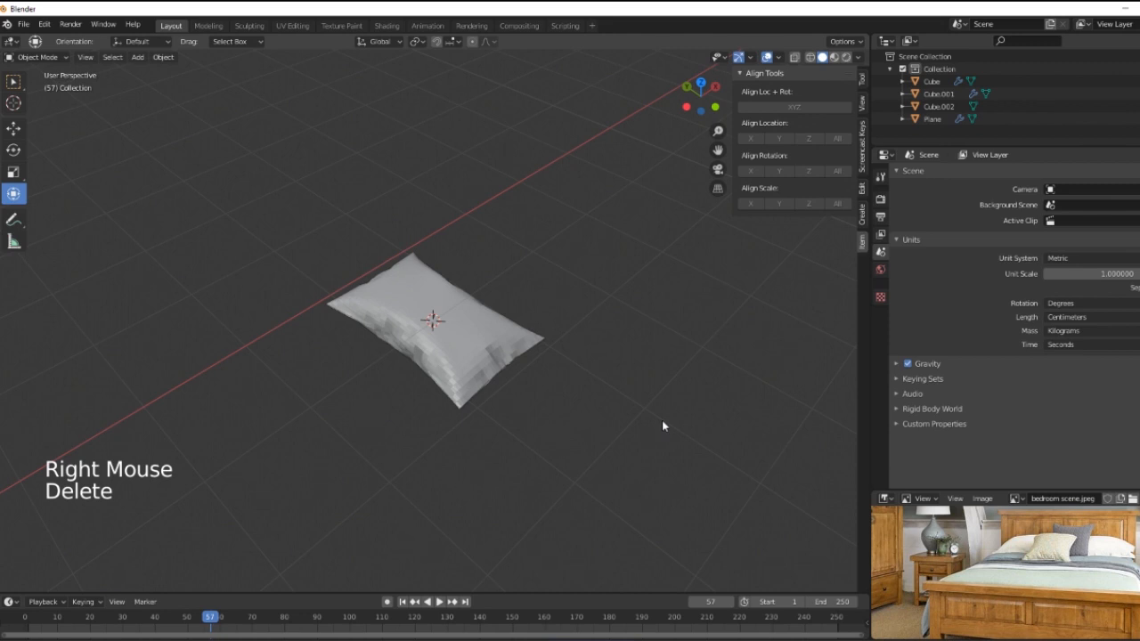
right_click(488, 335)
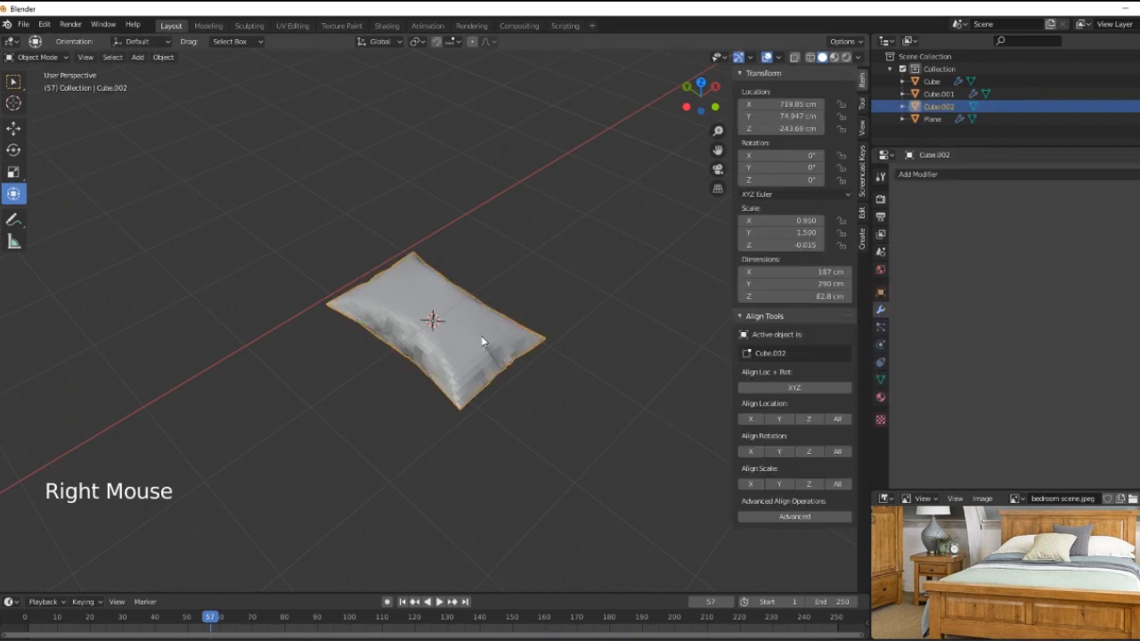
left_click(881, 311)
left_click(970, 176)
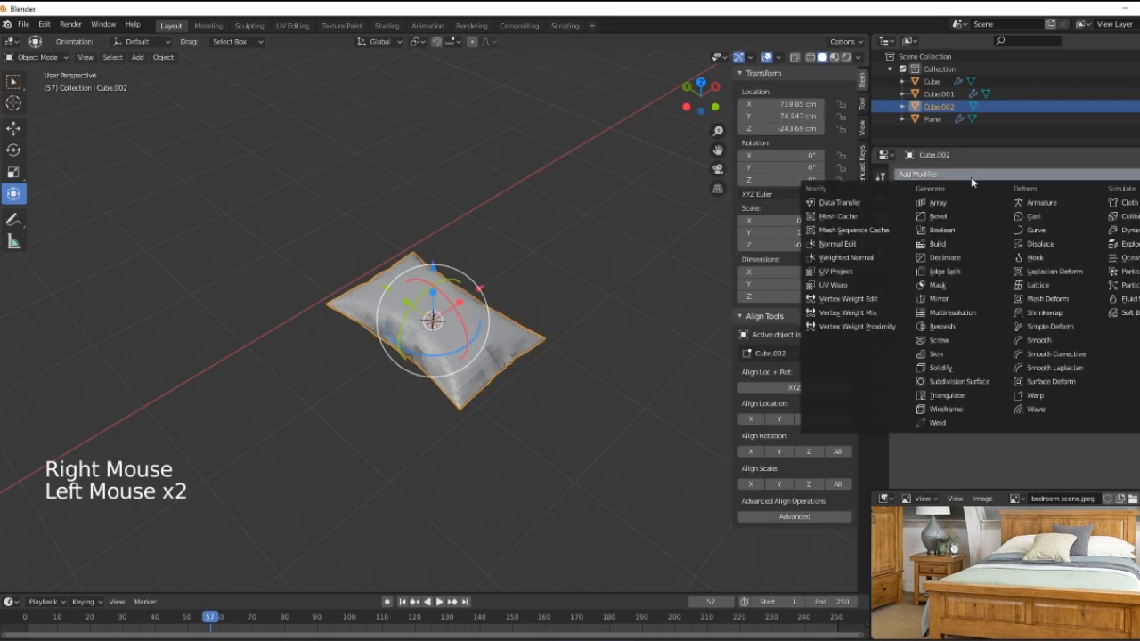
left_click(959, 381)
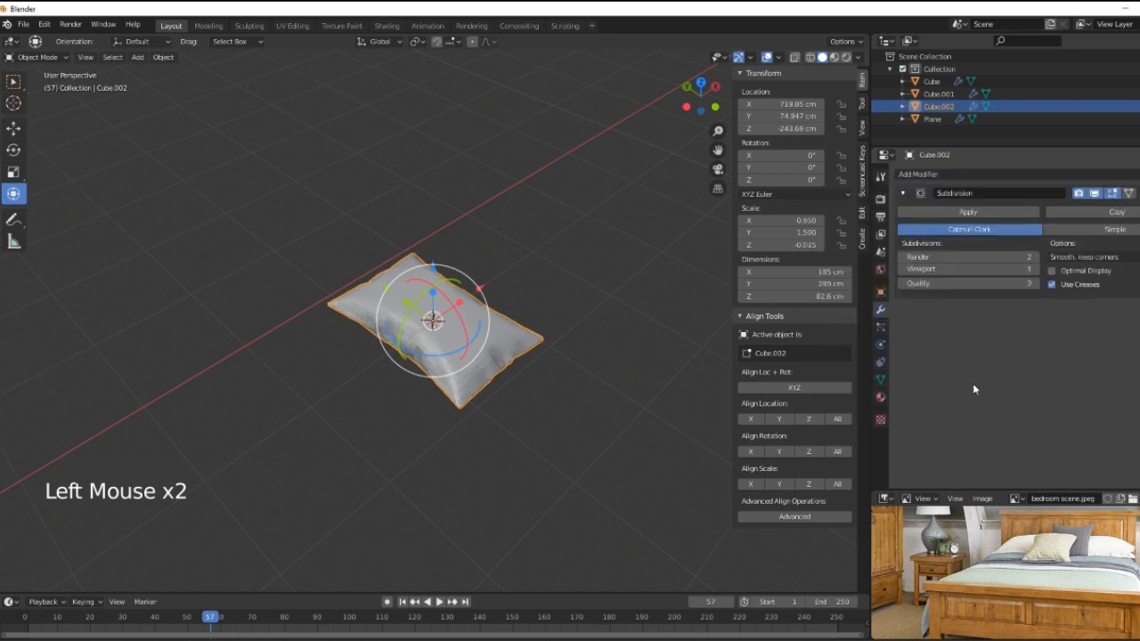
key("w")
left_click(464, 384)
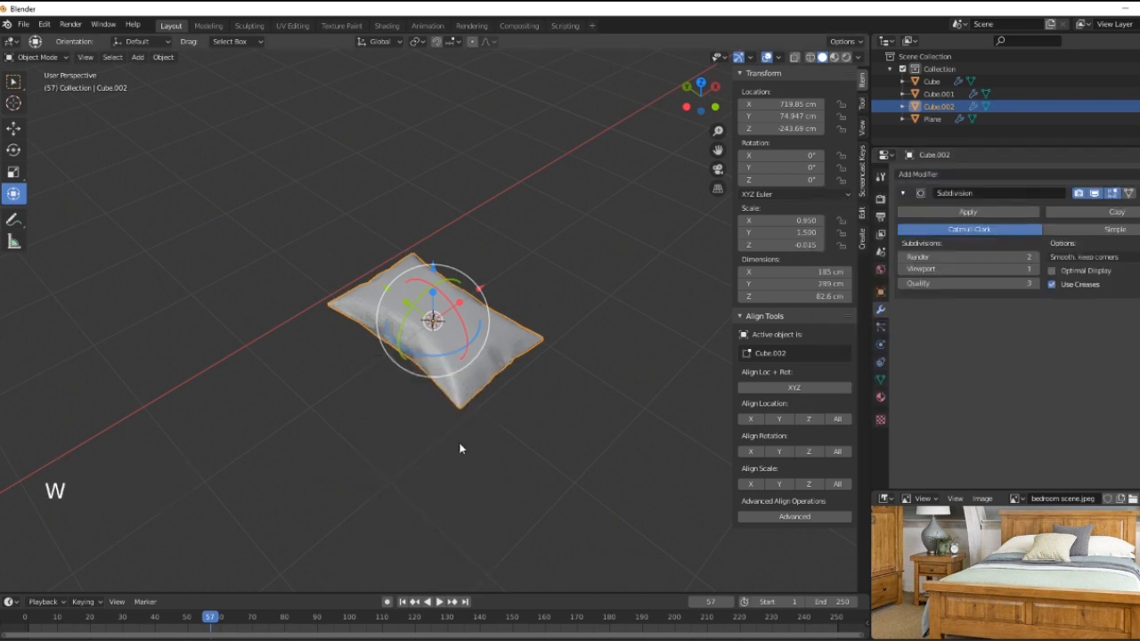
Step: Move the pillow over to the bed, at about X 20 cm and Z -107 cm
middle_click_drag(460, 448, 513, 458)
scroll(514, 458, "down", 5)
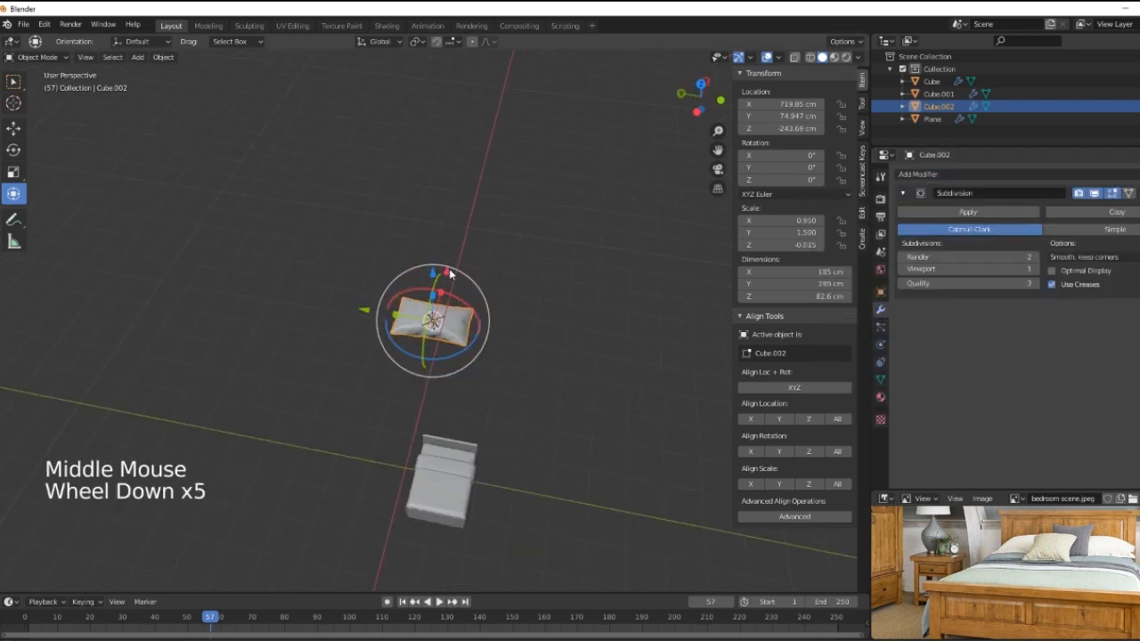
left_click_drag(451, 274, 538, 430)
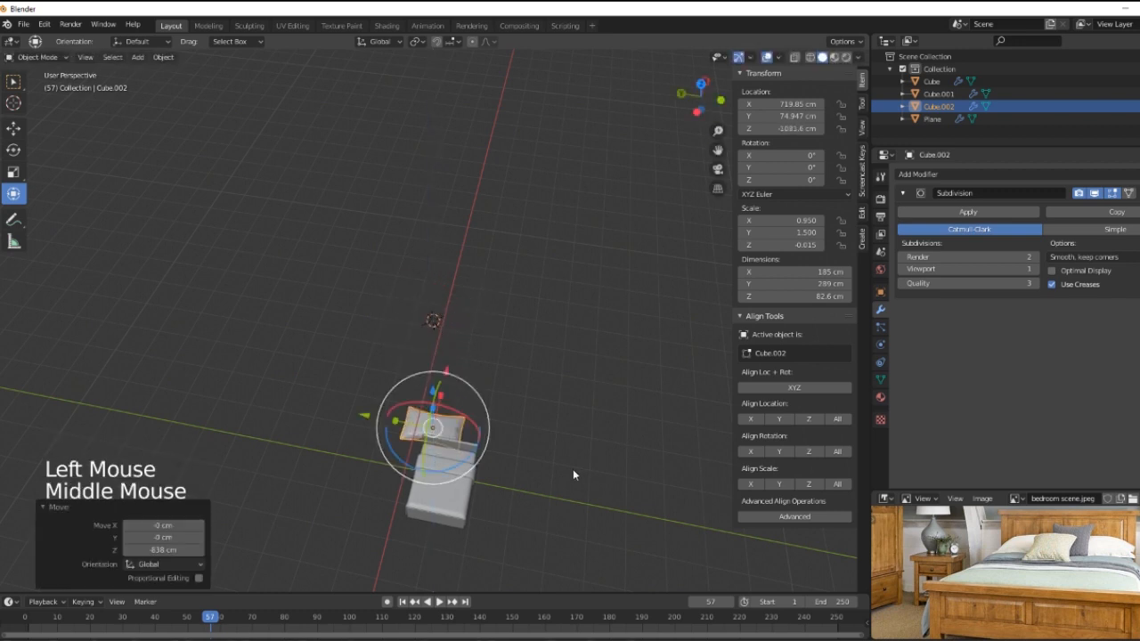
middle_click_drag(574, 470, 561, 472)
left_click_drag(434, 412, 490, 359)
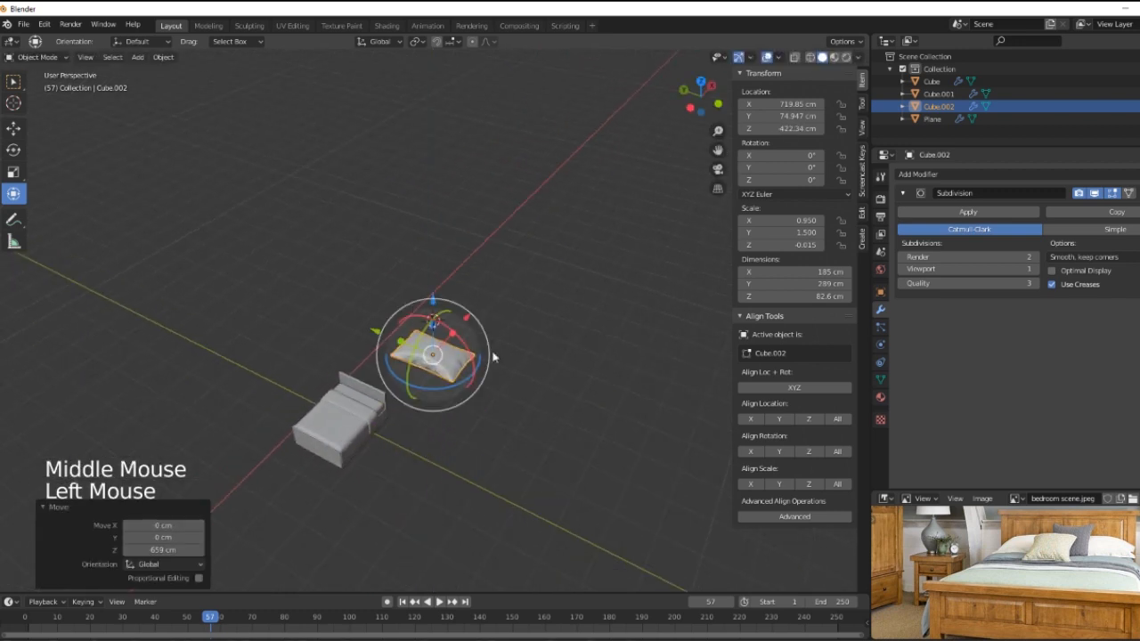
middle_click_drag(491, 359, 427, 300)
left_click_drag(431, 298, 434, 221)
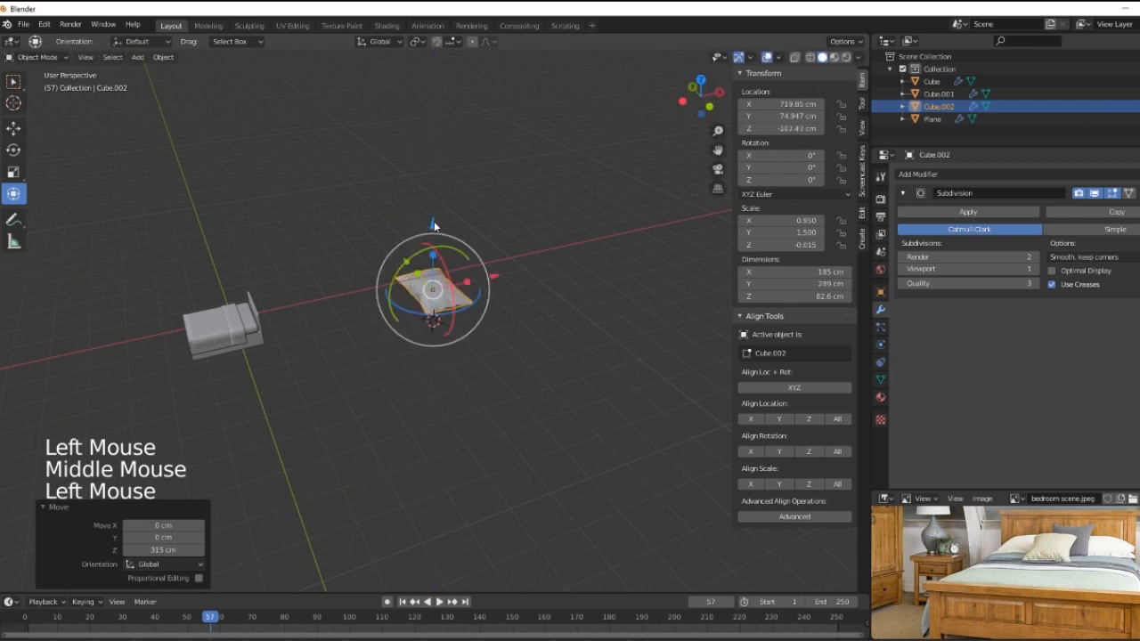
left_click_drag(496, 280, 302, 309)
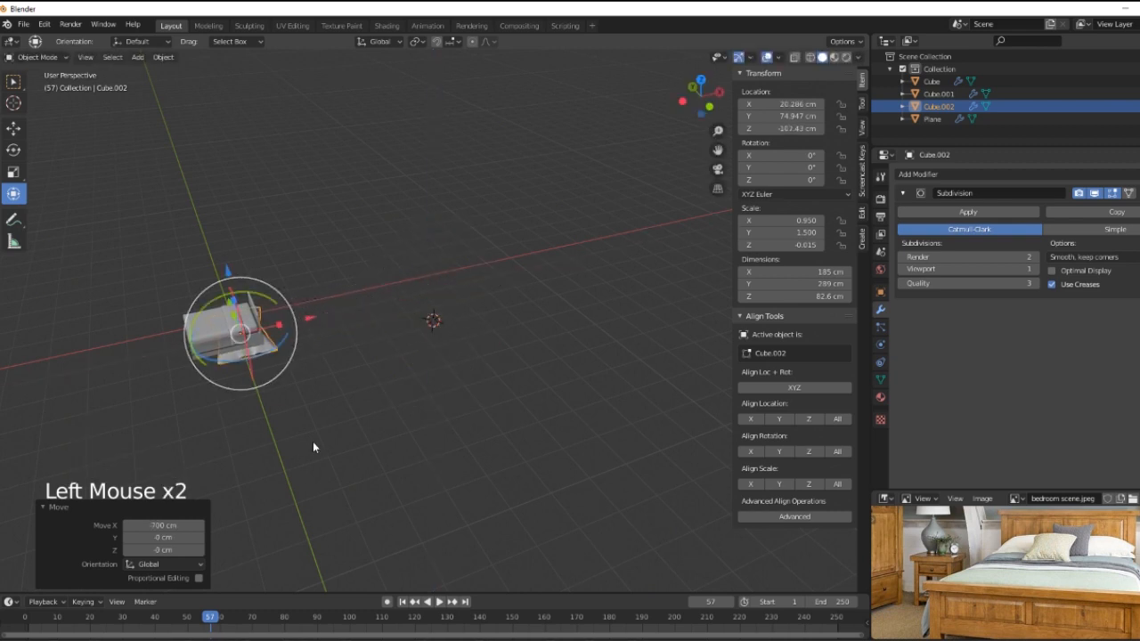
Step: Raise the pillow above the bed to about Z 78 cm and shift it along Y to about -119 cm
middle_click_drag(312, 441, 436, 439)
left_click_drag(389, 383, 387, 330)
left_click_drag(327, 376, 407, 392)
scroll(704, 521, "up", 3)
middle_click_drag(636, 517, 577, 421, "shift")
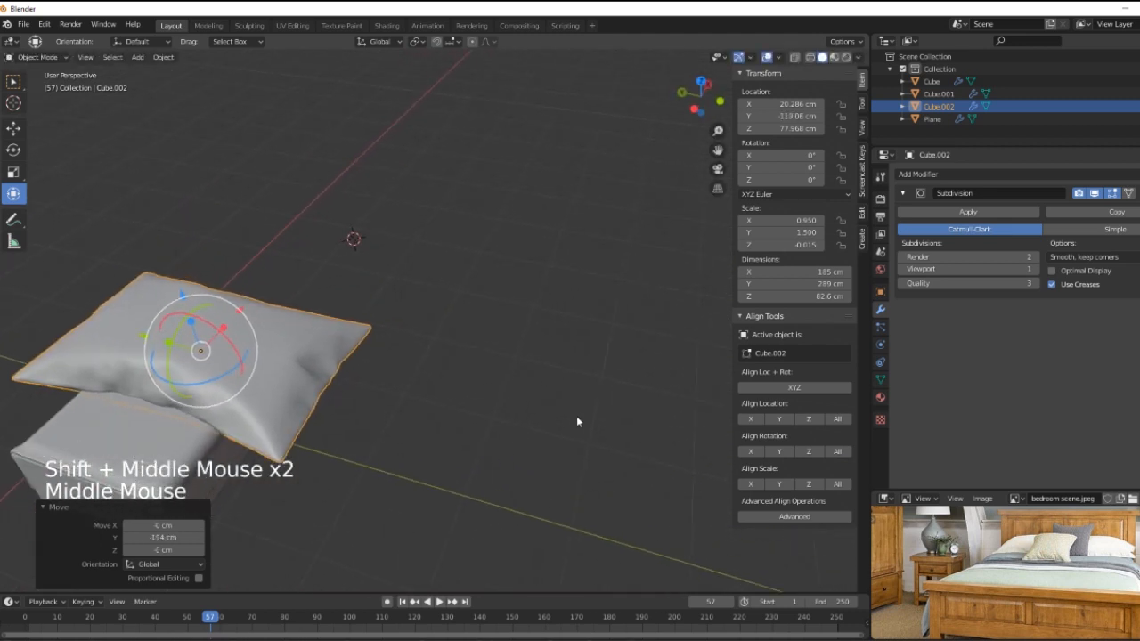
Step: Scale the pillow down uniformly by about 0.212, to about 39 by 61 cm
key("KP_Decimal")
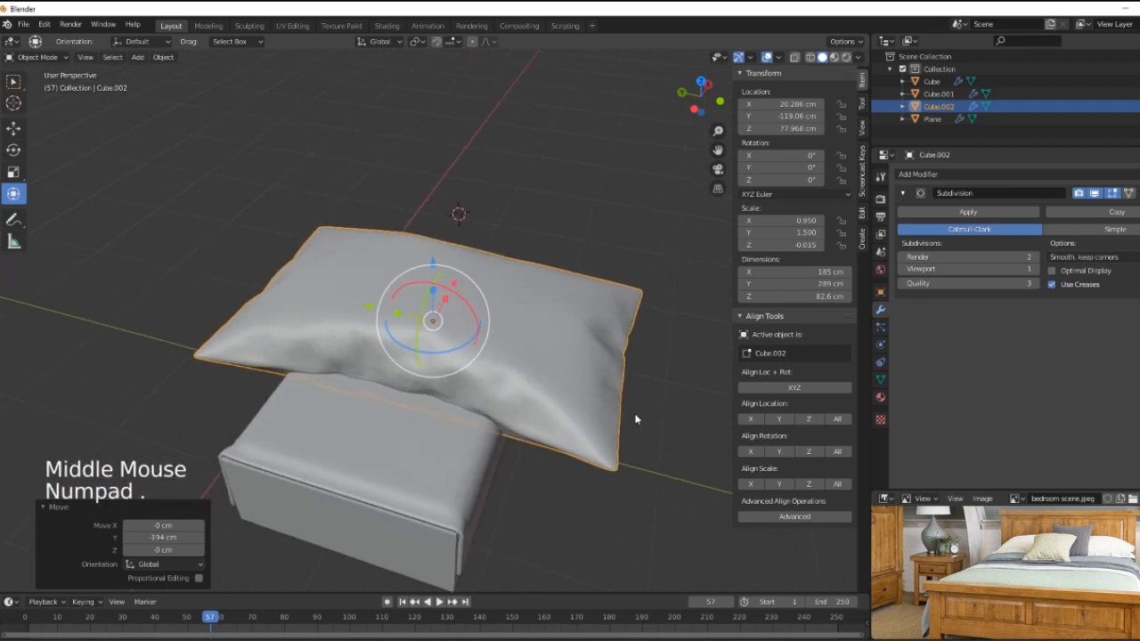
key("s")
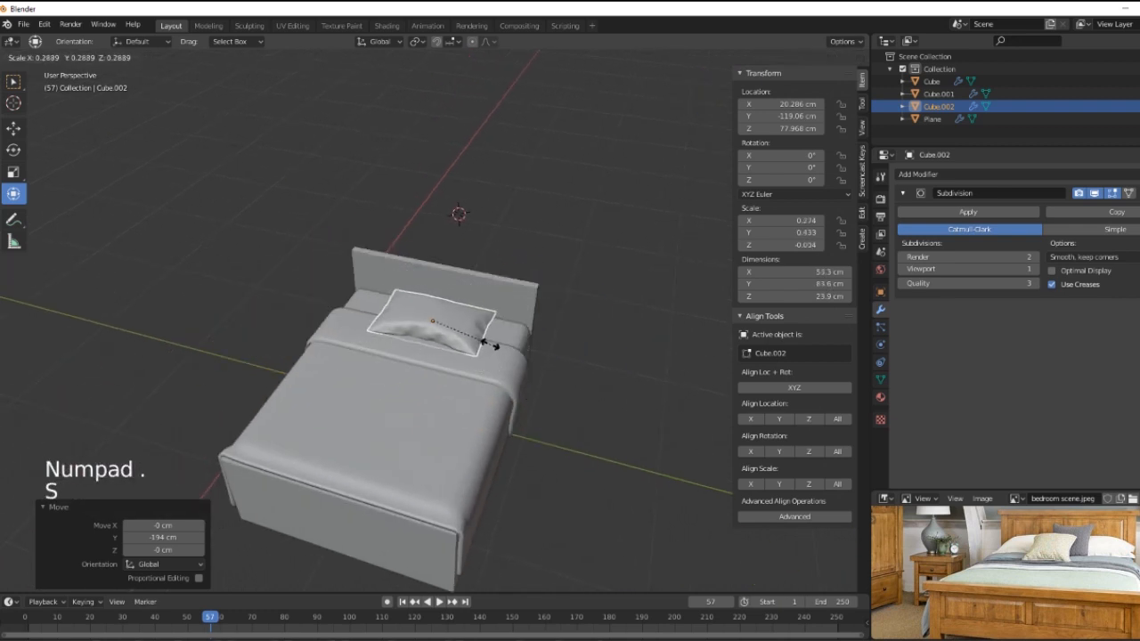
left_click(472, 333)
scroll(526, 371, "up", 3)
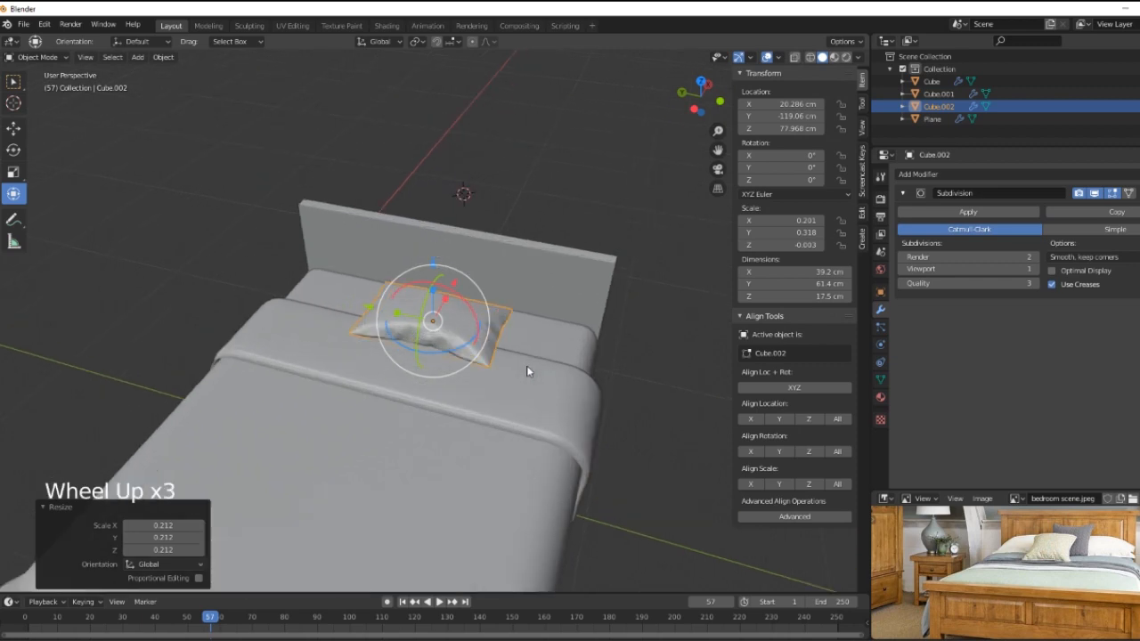
Step: Place the pillow on one side of the mattress near the headboard, at about X 28.6, Y -151.4 and Z 83.2 cm
left_click_drag(441, 272, 440, 251)
left_click_drag(366, 308, 420, 325)
middle_click_drag(562, 394, 515, 354)
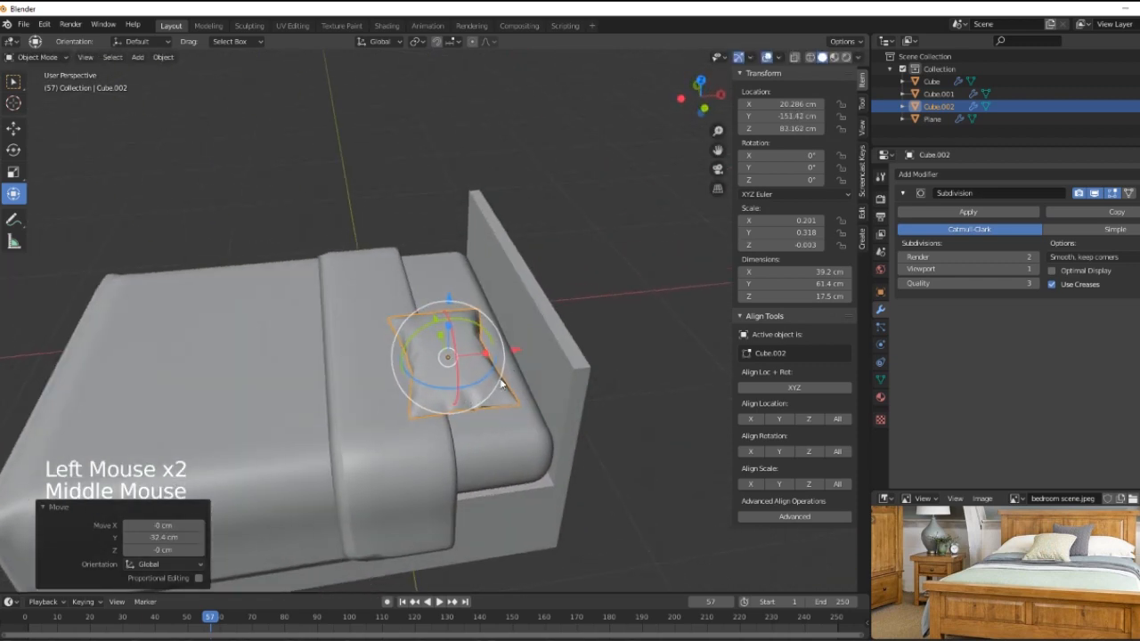
left_click_drag(518, 351, 564, 407)
Step: Enlarge the pillow uniformly by about 1.194, to about 47 by 73 cm
key("s")
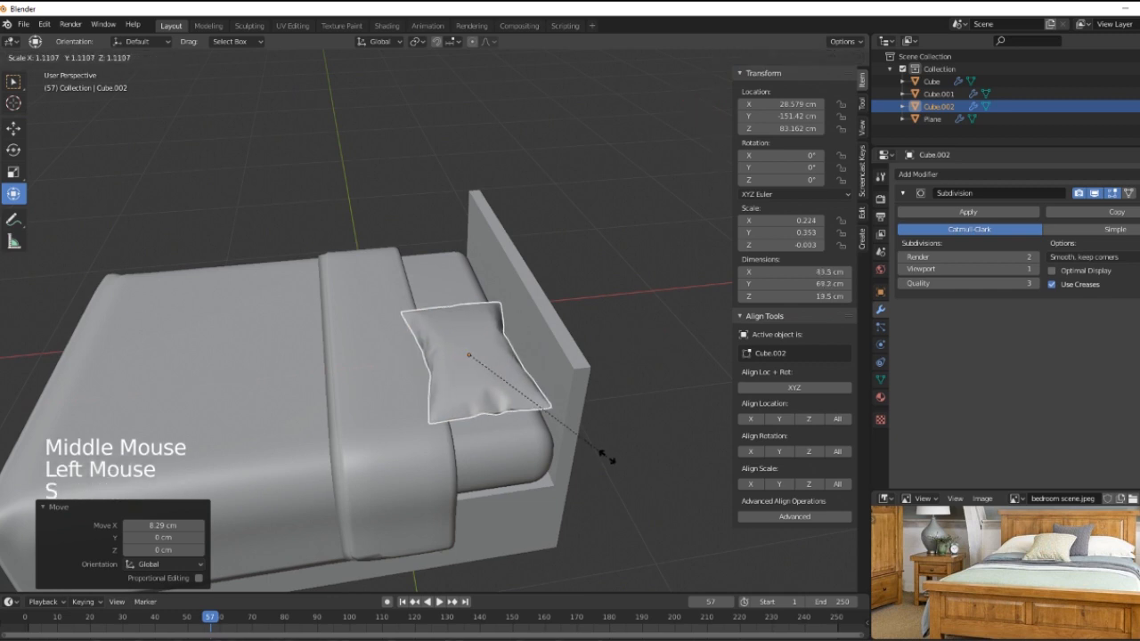
left_click(552, 507)
middle_click_drag(552, 506, 613, 520)
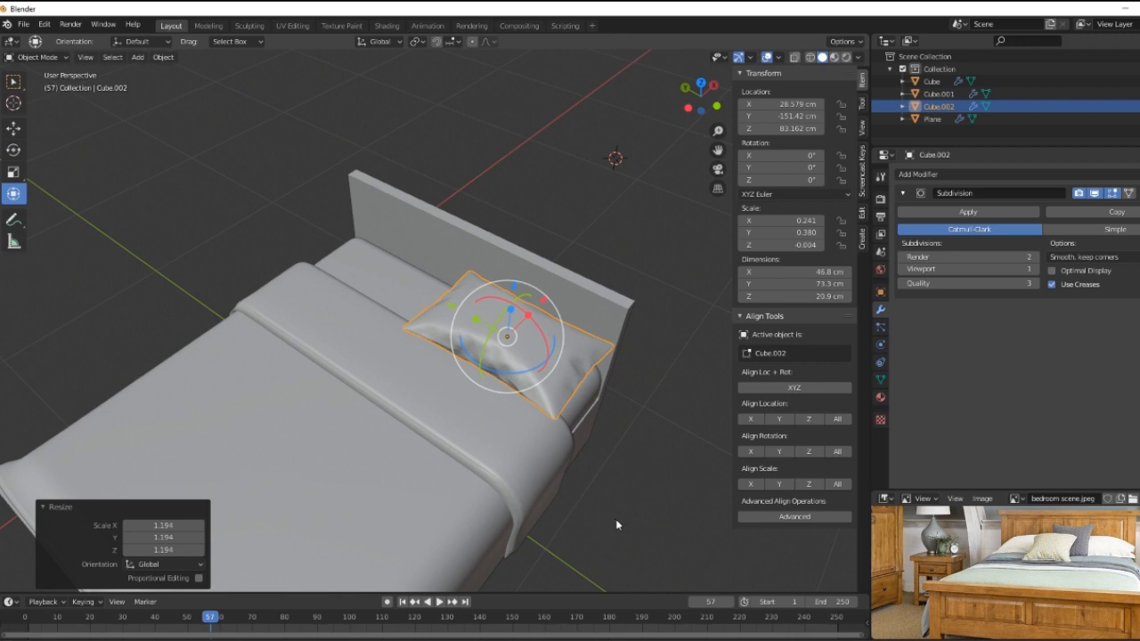
middle_click_drag(570, 504, 622, 514)
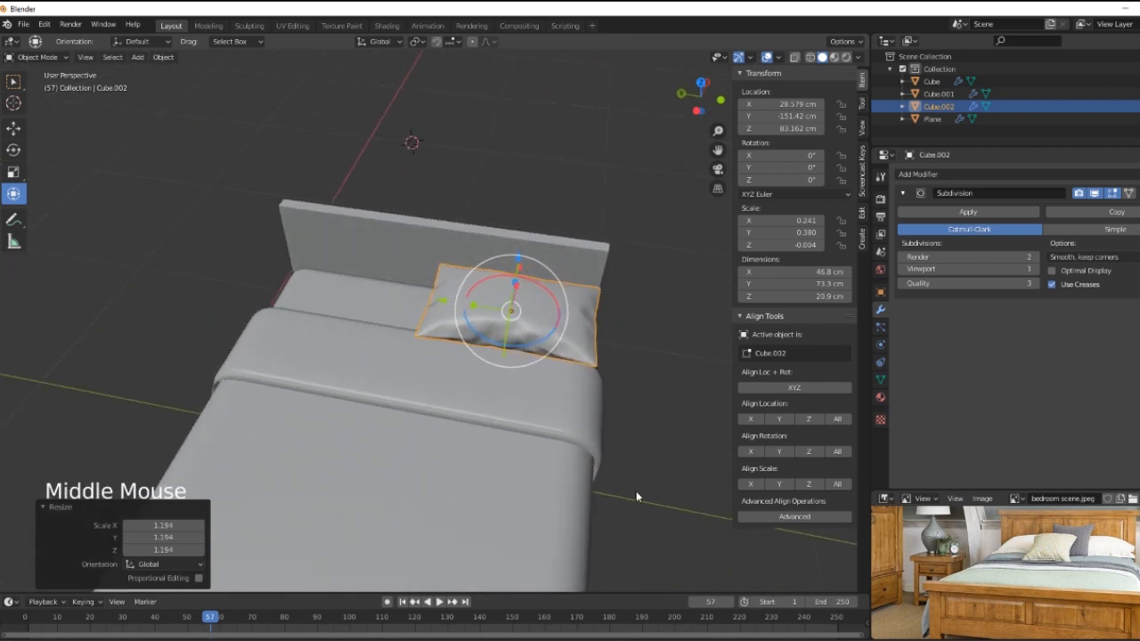
Step: Duplicate the pillow about 71.4 cm along Y, beside the first one on the mattress
key("shift+s")
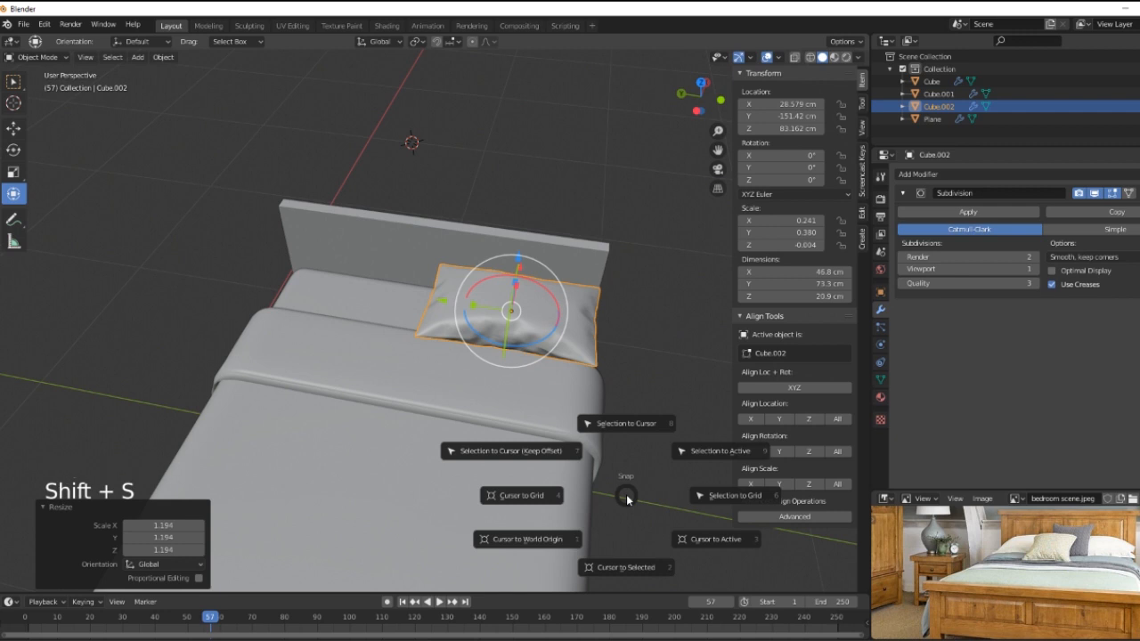
key("Escape")
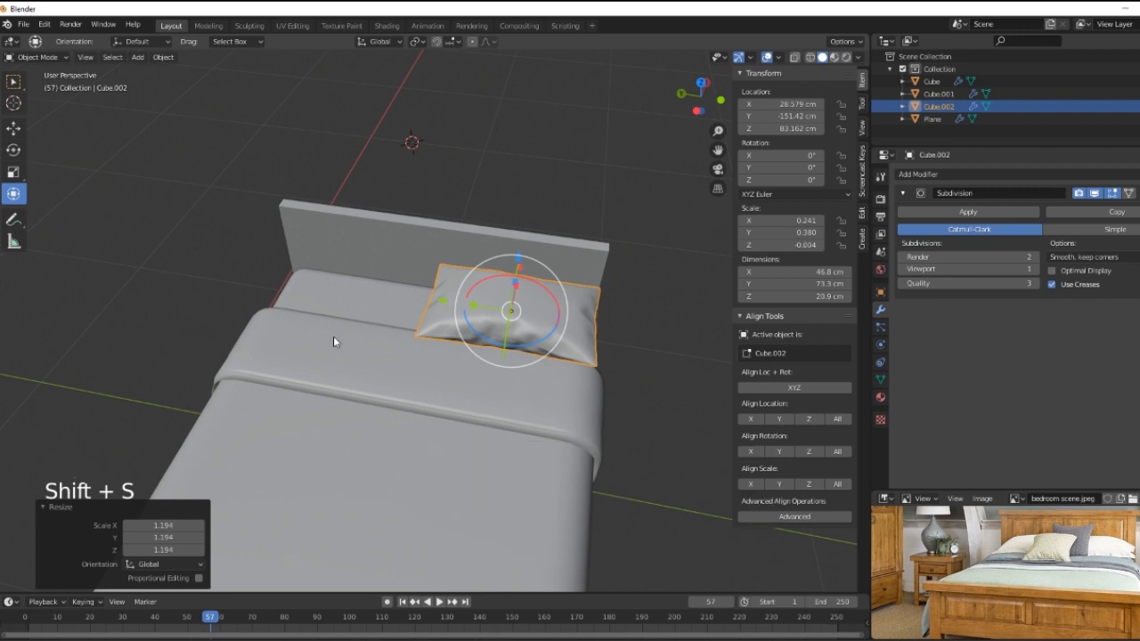
key("shift+d")
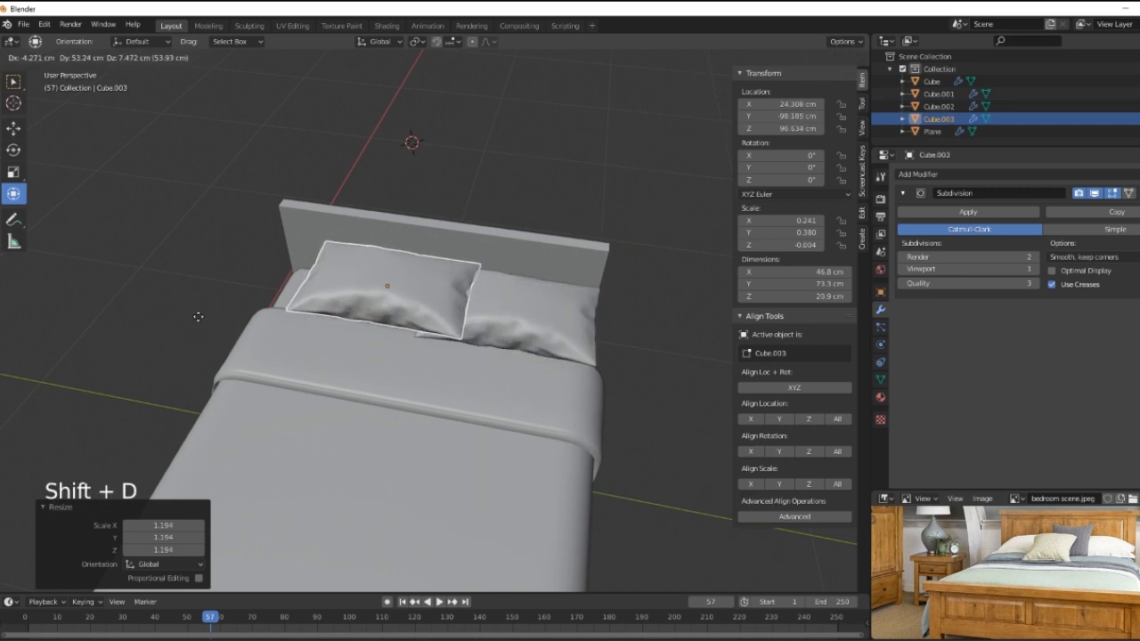
key("y")
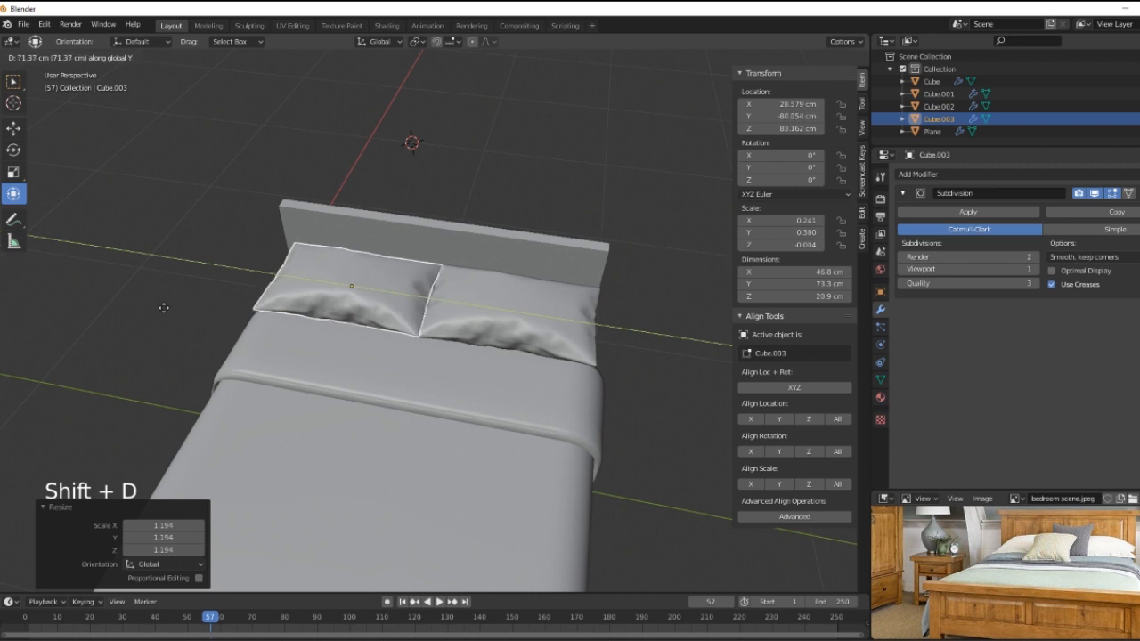
left_click(164, 313)
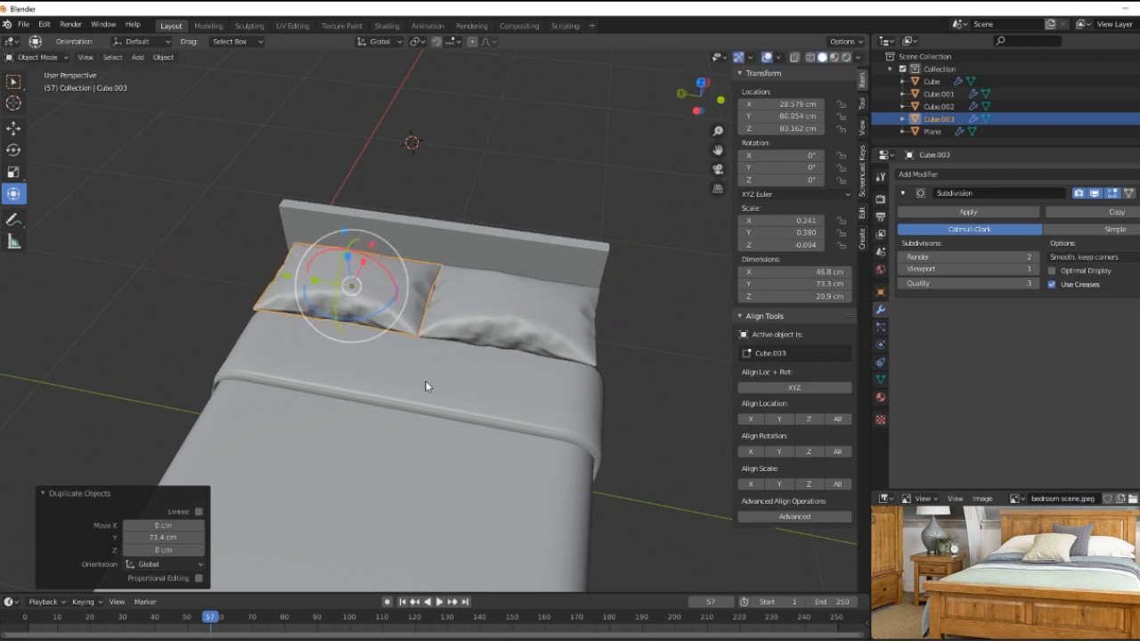
Step: Duplicate the second pillow 66 cm upward along Z, and narrow the copy along Y by about 0.616 to about 45 cm
key("shift")
key("shift+d")
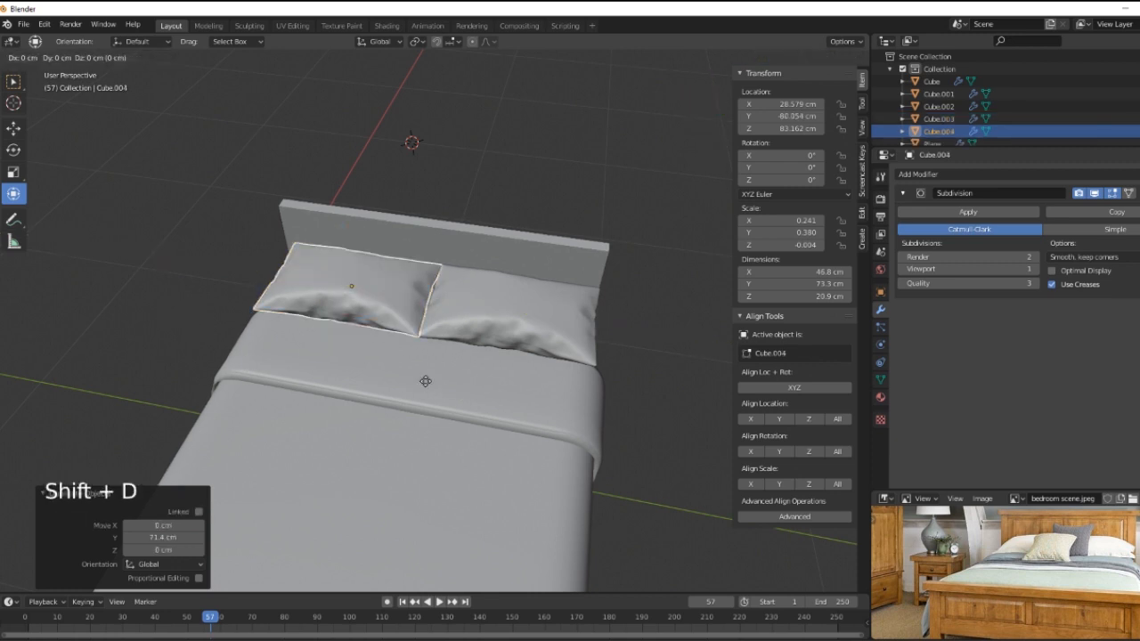
key("z")
left_click(348, 196)
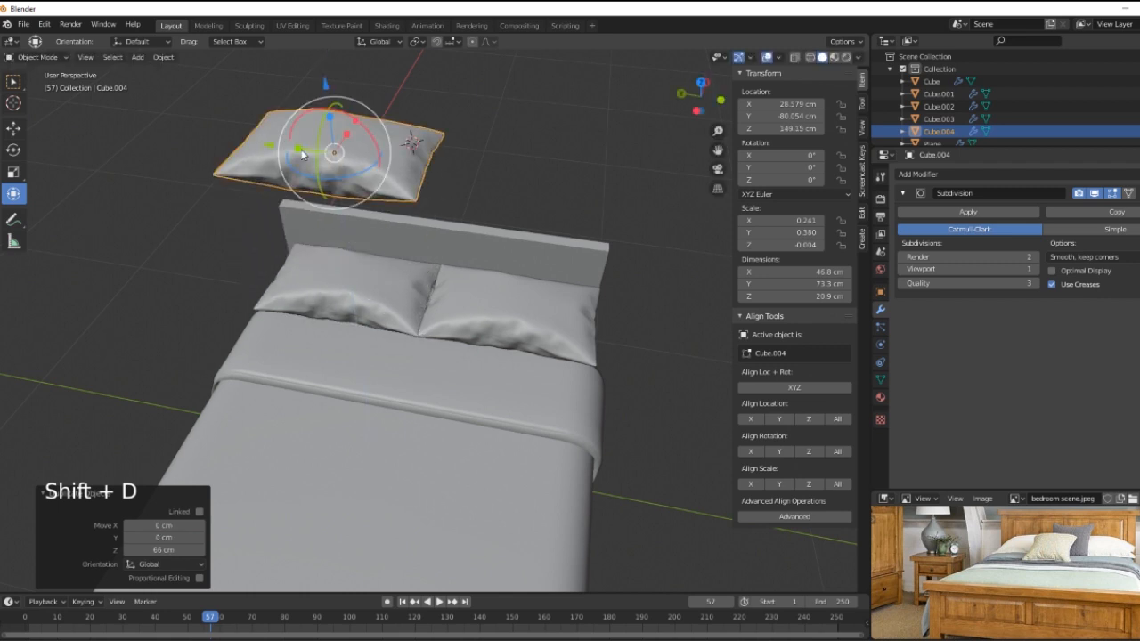
left_click_drag(302, 150, 315, 154)
middle_click_drag(315, 154, 367, 284)
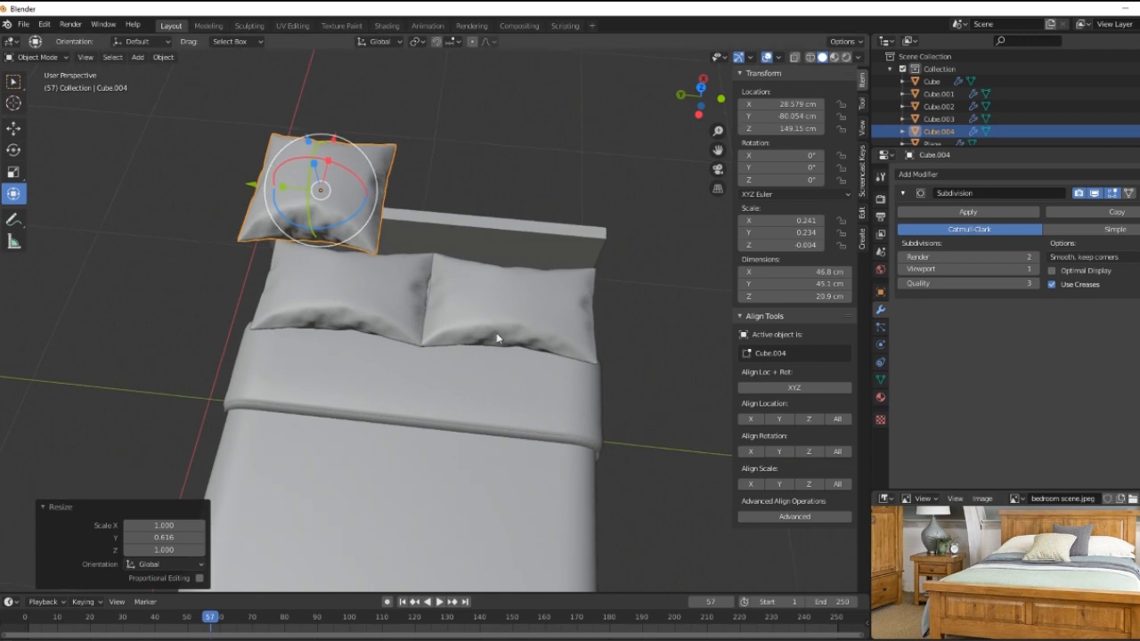
Step: Lower the square cushion to about Z 94.3 cm and shift it along Y to about -127 cm, between the two pillows
middle_click_drag(497, 338, 418, 111)
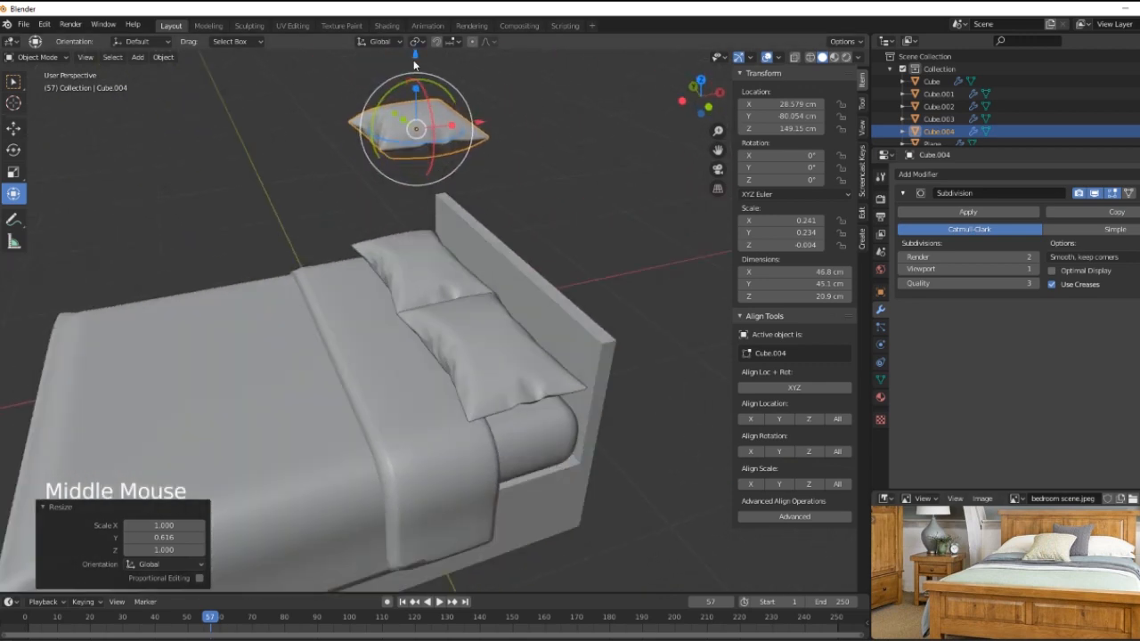
left_click_drag(414, 65, 413, 178)
middle_click_drag(364, 369, 421, 334)
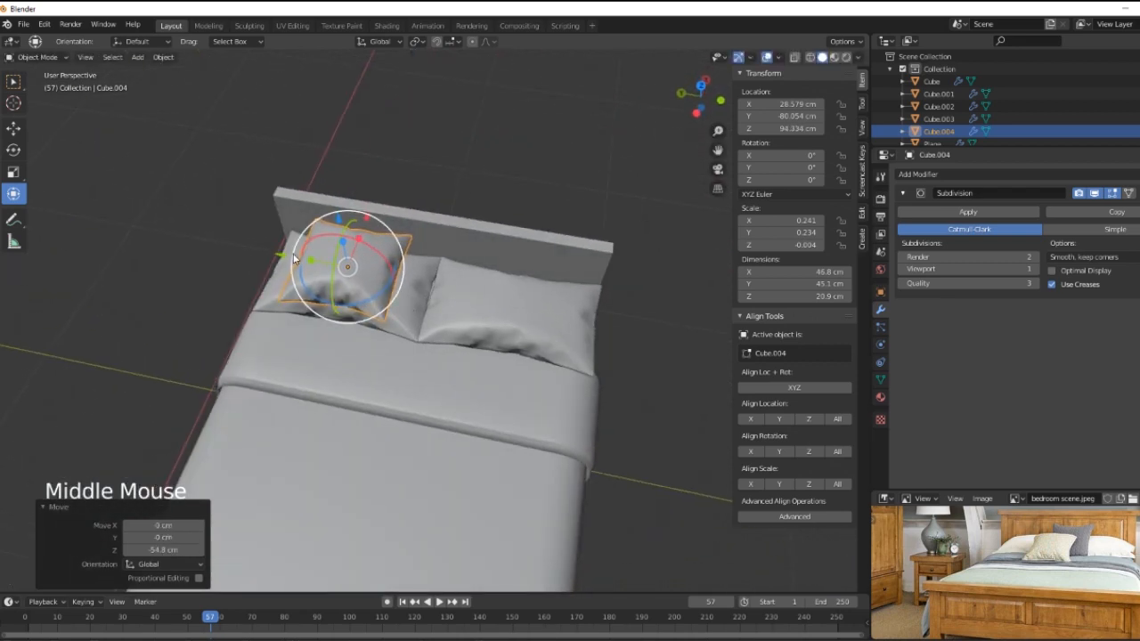
left_click_drag(293, 253, 396, 258)
Step: Tilt the cushion about Y to about -39.3° and lean it in front of the pillows at about X 11 and Z 93.7 cm
middle_click_drag(401, 267, 448, 335)
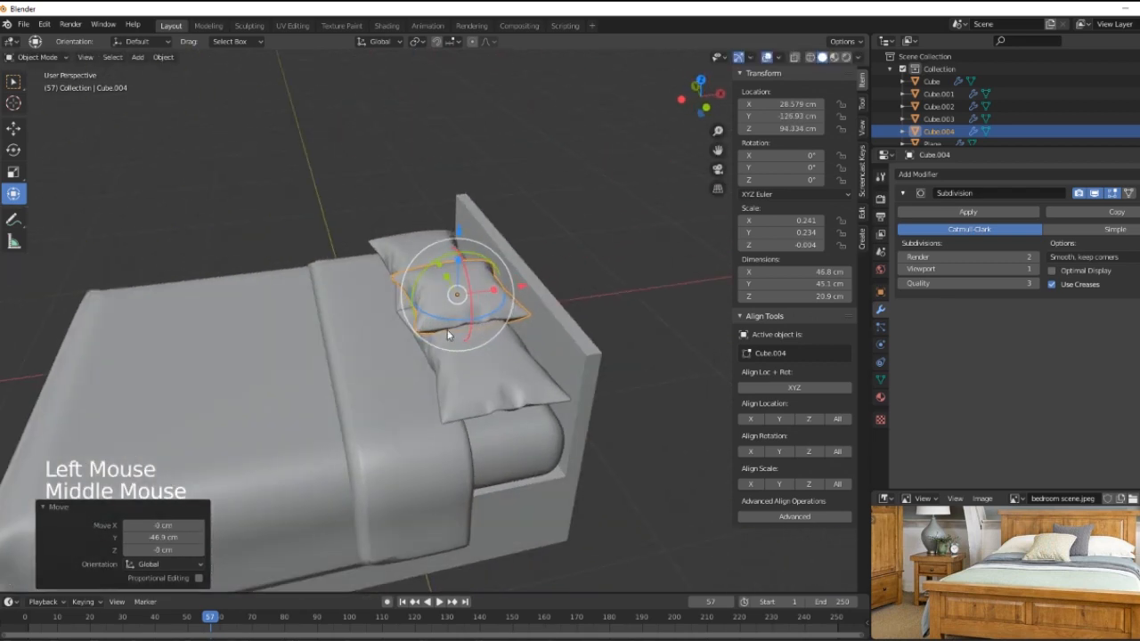
left_click_drag(432, 256, 450, 283)
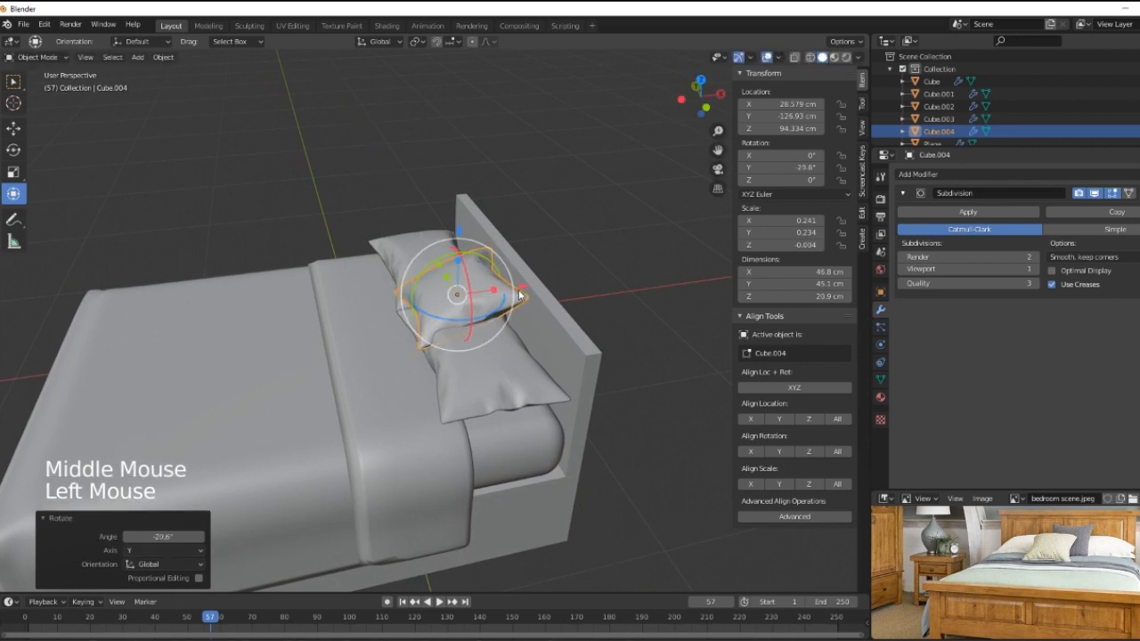
left_click_drag(523, 287, 378, 291)
left_click_drag(416, 232, 414, 245)
left_click_drag(490, 291, 416, 238)
Step: Shift the cushion about -6.1 cm along Y and scale it down uniformly by about 0.854, to about 40 by 39 cm
middle_click_drag(395, 370, 413, 297)
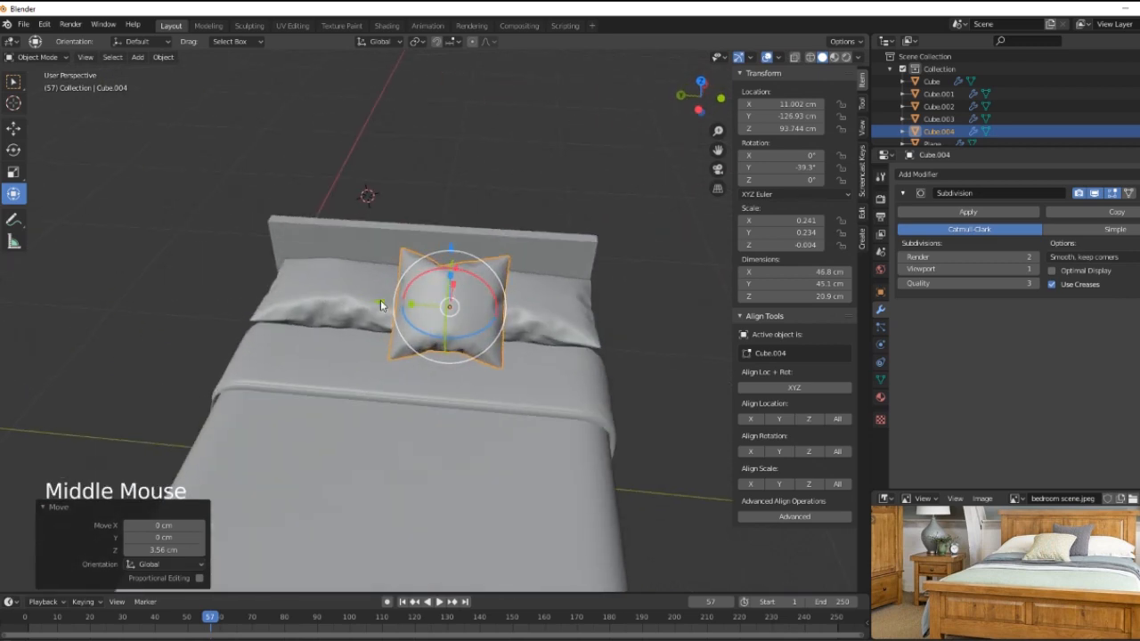
left_click_drag(381, 305, 592, 341)
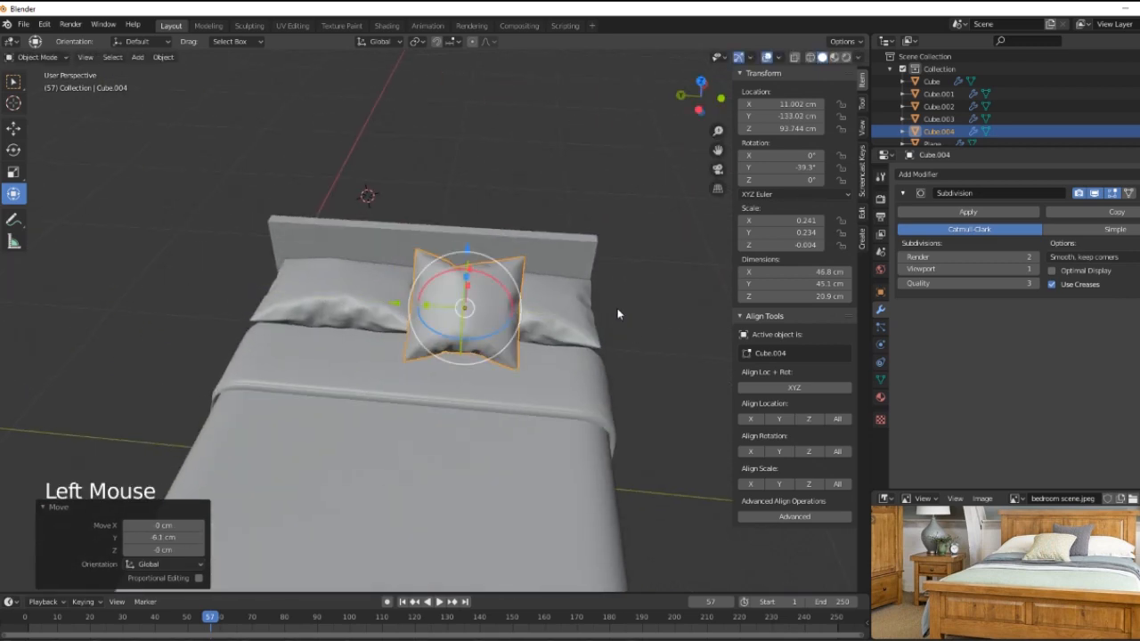
key("s")
left_click(595, 315)
middle_click(583, 372)
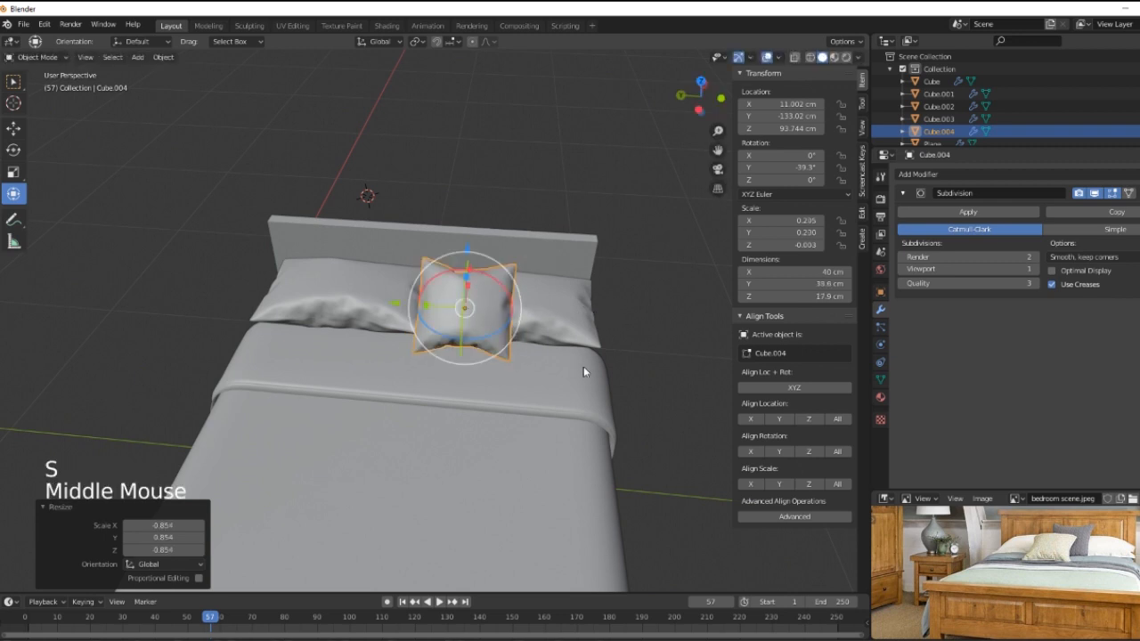
Step: Duplicate the square cushion about -16.85 cm along X and shift the copy about 10.2 cm along Y
middle_click_drag(583, 367, 586, 364)
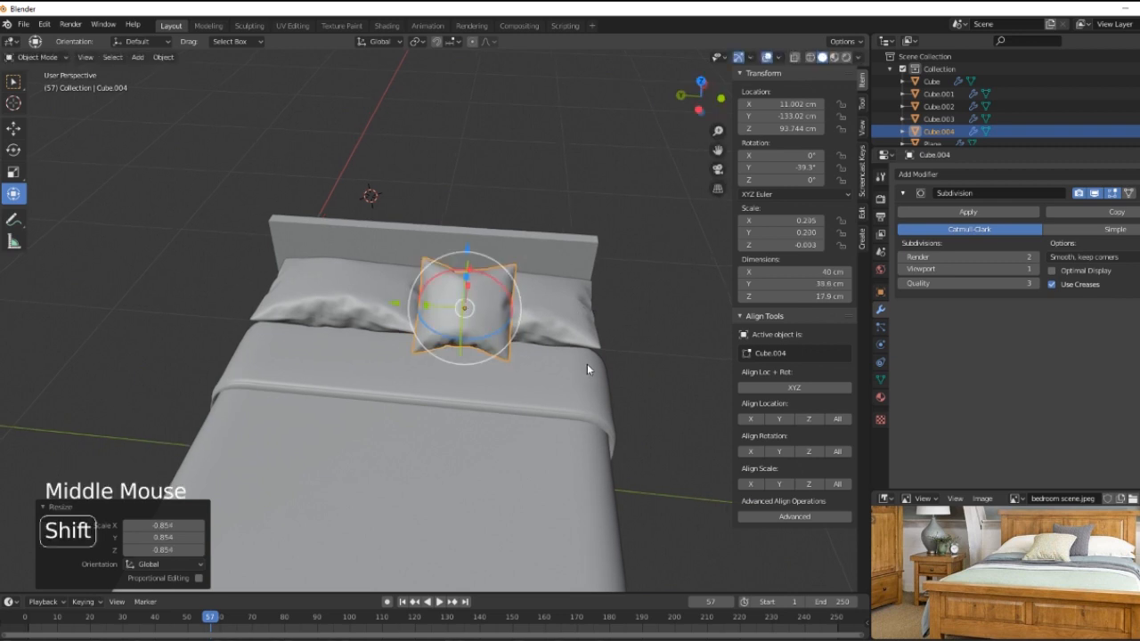
key("shift+d")
key("x")
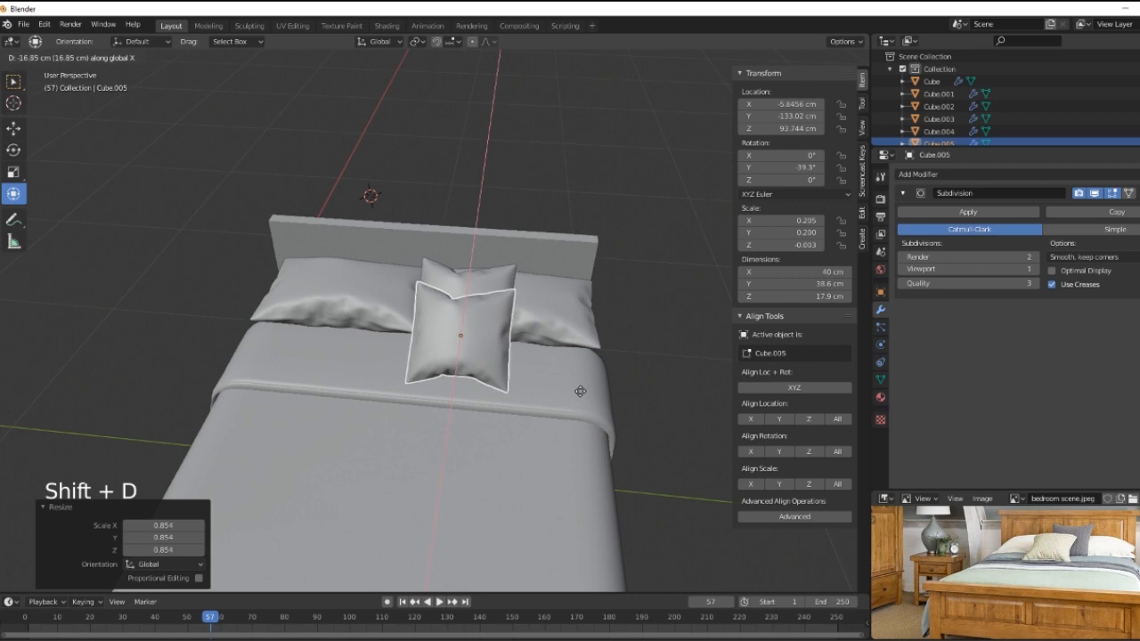
left_click(579, 390)
left_click_drag(396, 334, 345, 332)
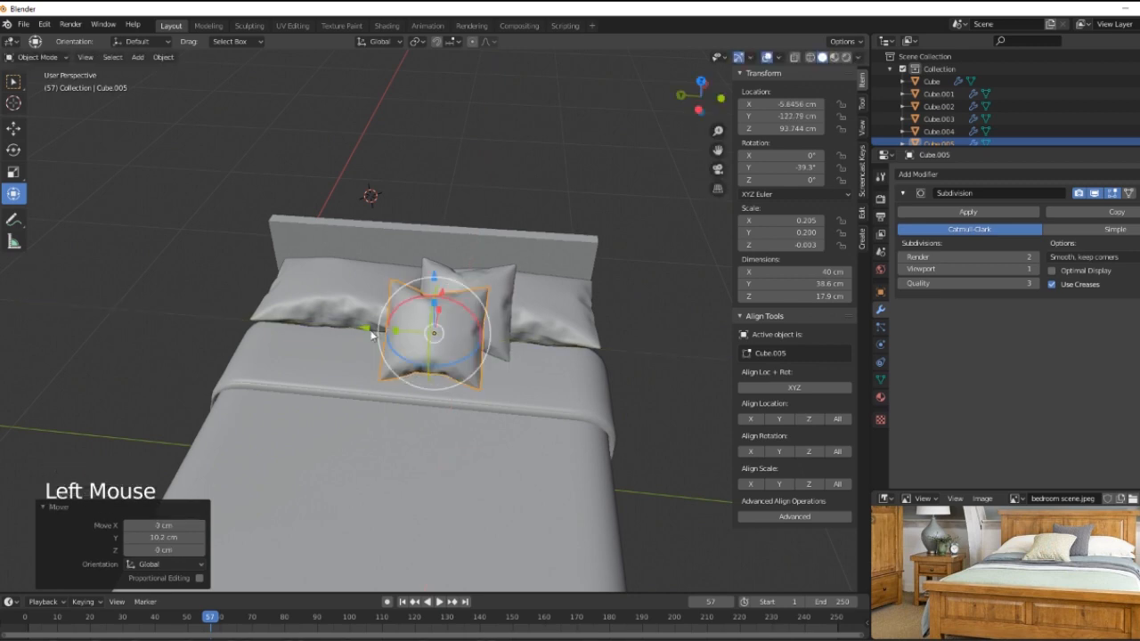
Step: Shift the copied cushion along X to about -14.5 cm, tilt it about Y to -20.5°, and lower it slightly
middle_click_drag(481, 409, 394, 281)
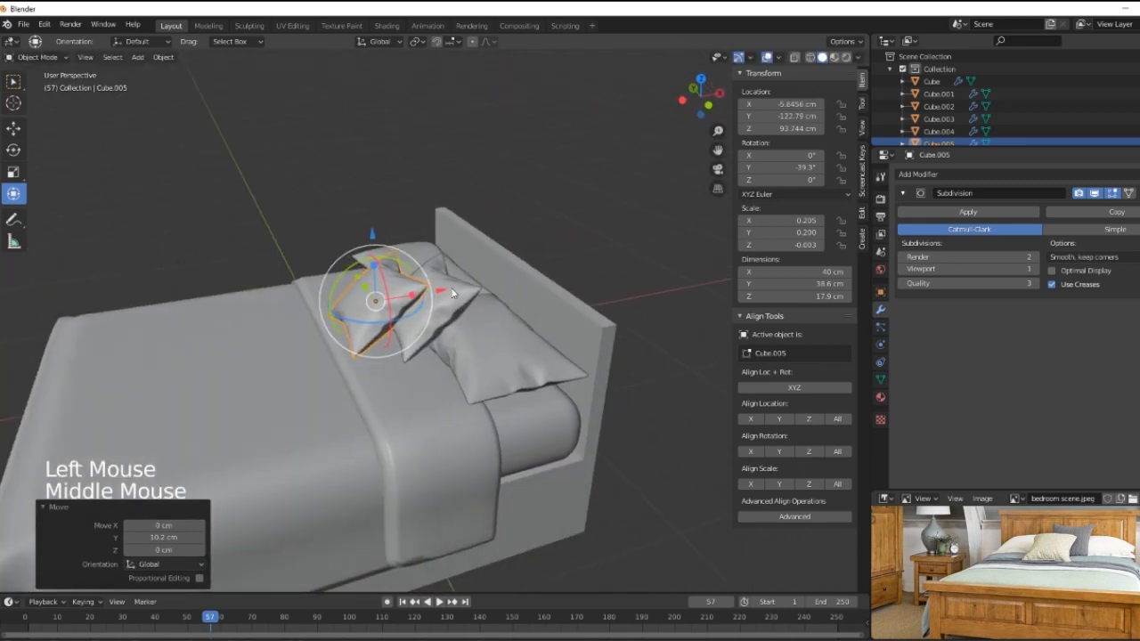
left_click_drag(457, 293, 400, 280)
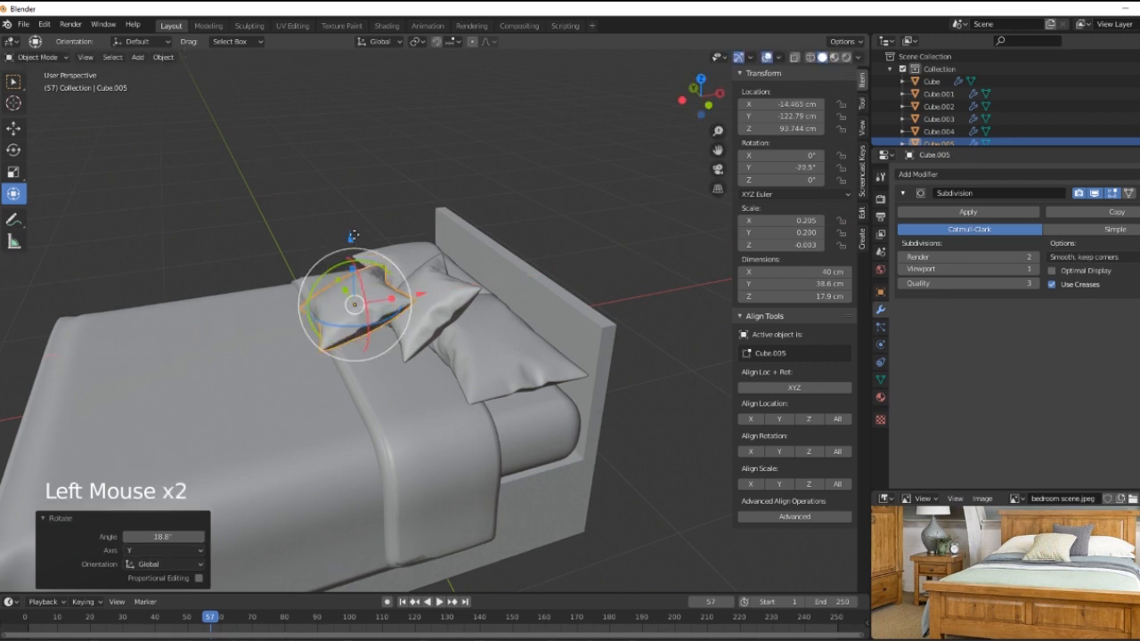
left_click_drag(354, 236, 357, 239)
Step: Adjust the two cushions' height and spacing, placing the front one at about X -17.8 and Z 85.8 cm
middle_click_drag(394, 397, 499, 267)
right_click(449, 260)
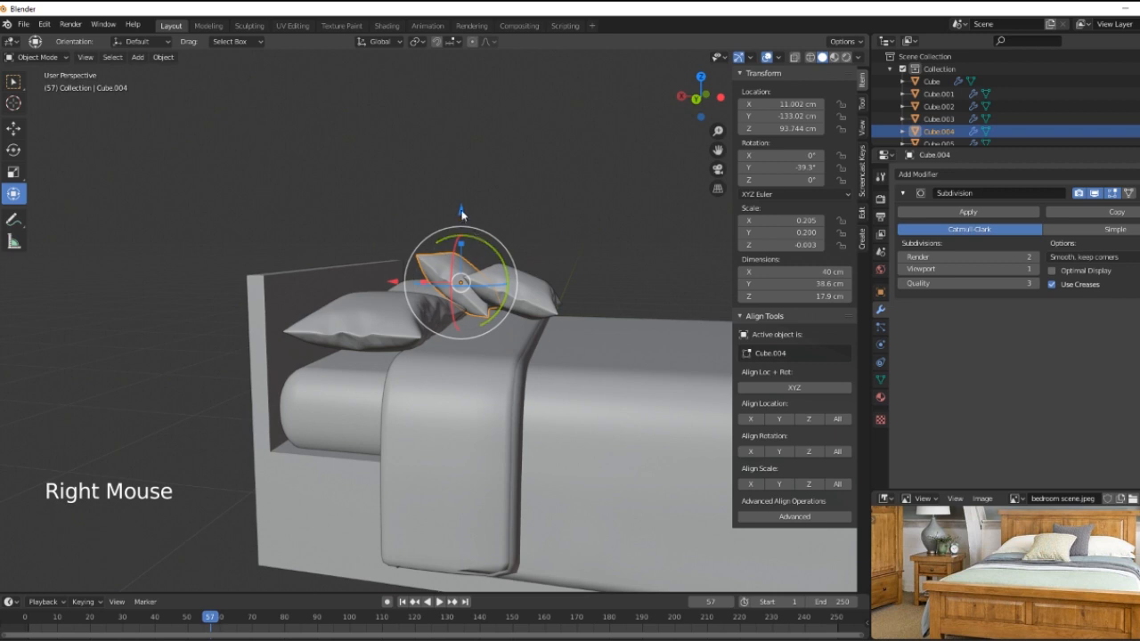
right_click(534, 296, "shift")
left_click_drag(486, 212, 488, 237)
left_click_drag(436, 294, 583, 293)
right_click(530, 303)
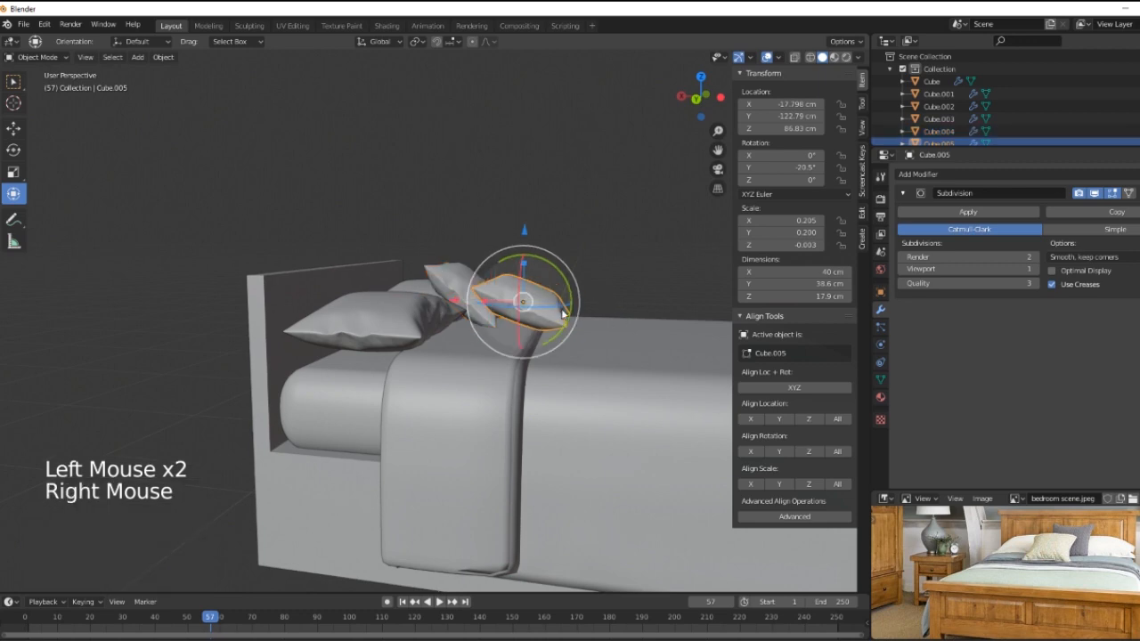
left_click_drag(522, 226, 523, 235)
Step: Select both pillows and both cushions and lower them together by about 4.02 cm onto the bed
middle_click_drag(629, 318, 449, 363)
right_click(448, 364)
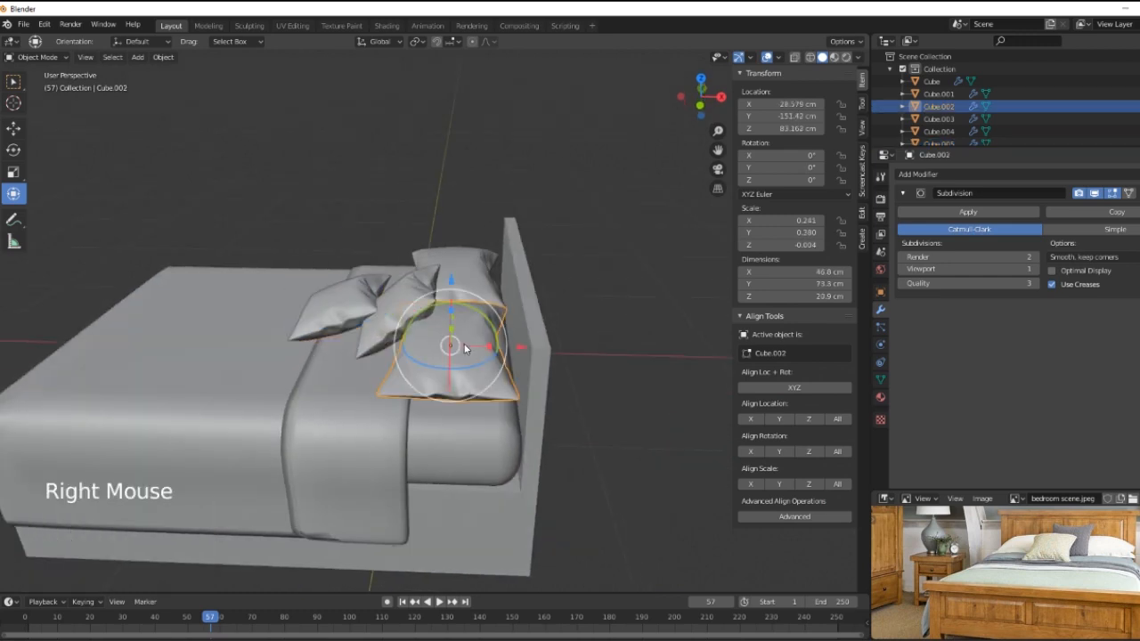
right_click(471, 258, "shift")
right_click(401, 307, "shift")
right_click(363, 303, "shift")
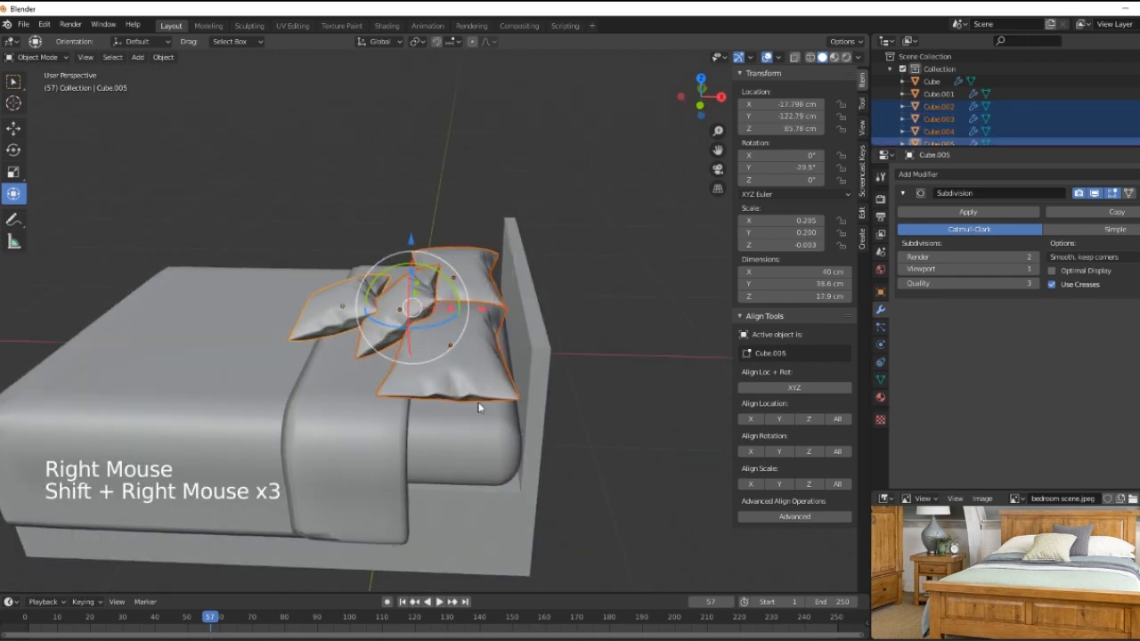
middle_click_drag(481, 410, 480, 366)
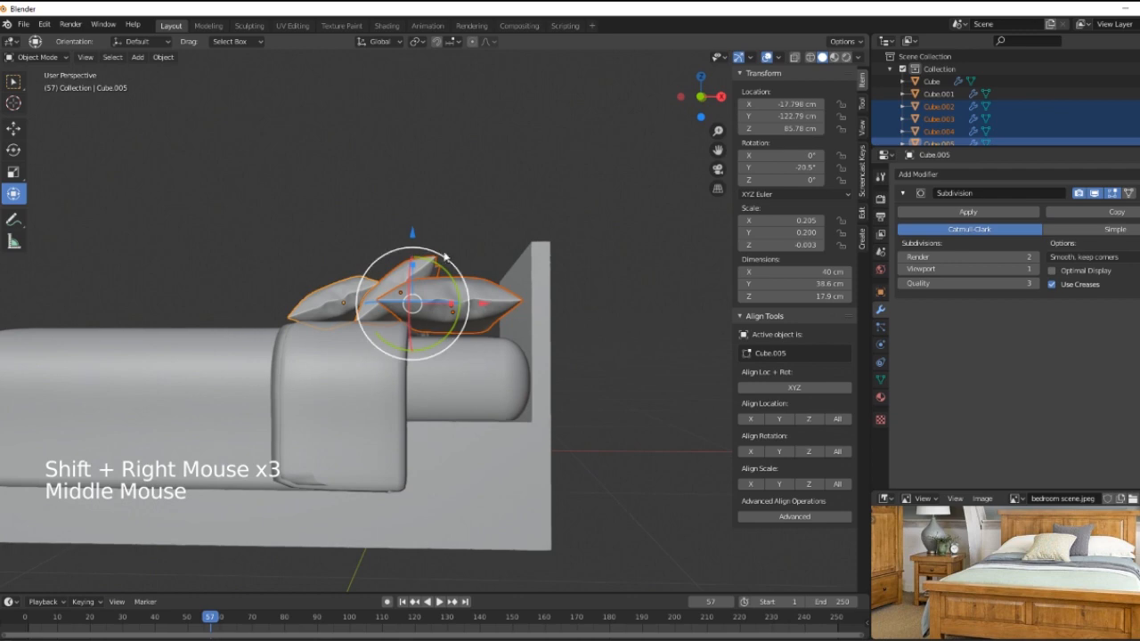
left_click_drag(413, 233, 411, 241)
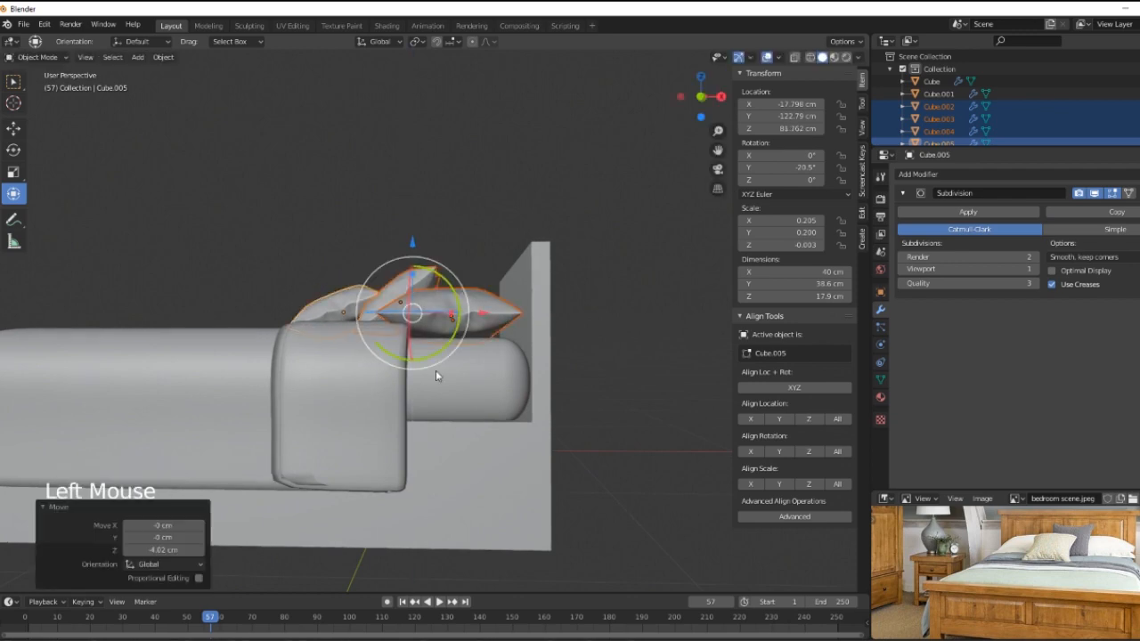
Step: Raise only the two square cushions by about 3.45 cm along Z
middle_click_drag(435, 370, 560, 437)
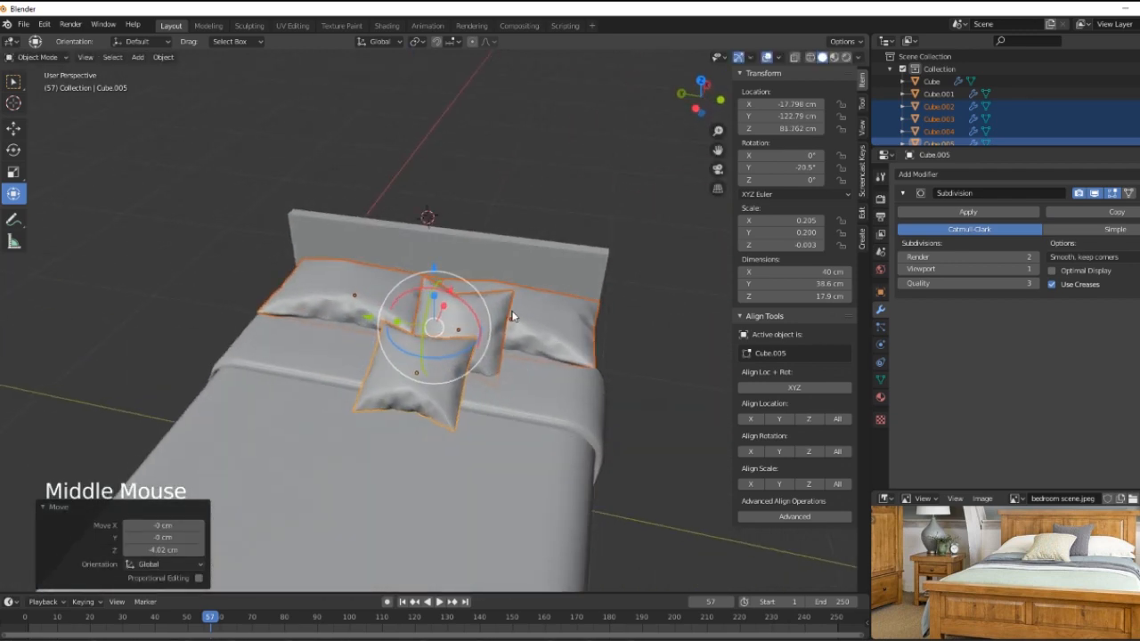
right_click(485, 297)
right_click(420, 390, "shift")
left_click_drag(443, 296, 434, 288)
middle_click_drag(434, 288, 541, 460)
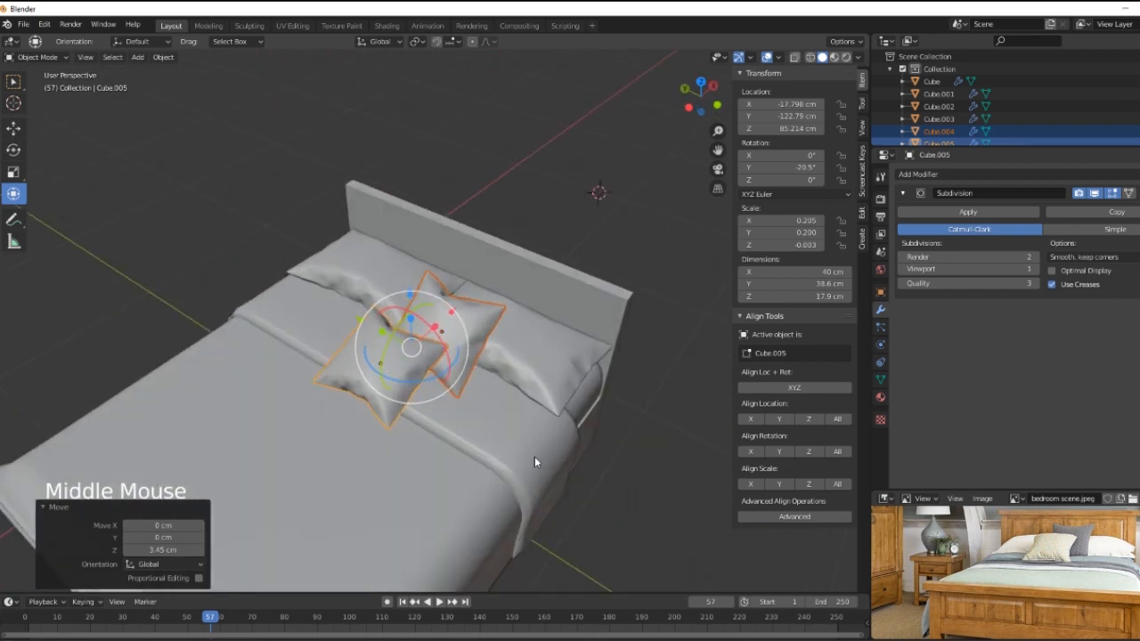
Step: Select the bed frame and apply its scale
middle_click_drag(525, 464, 531, 360, "shift")
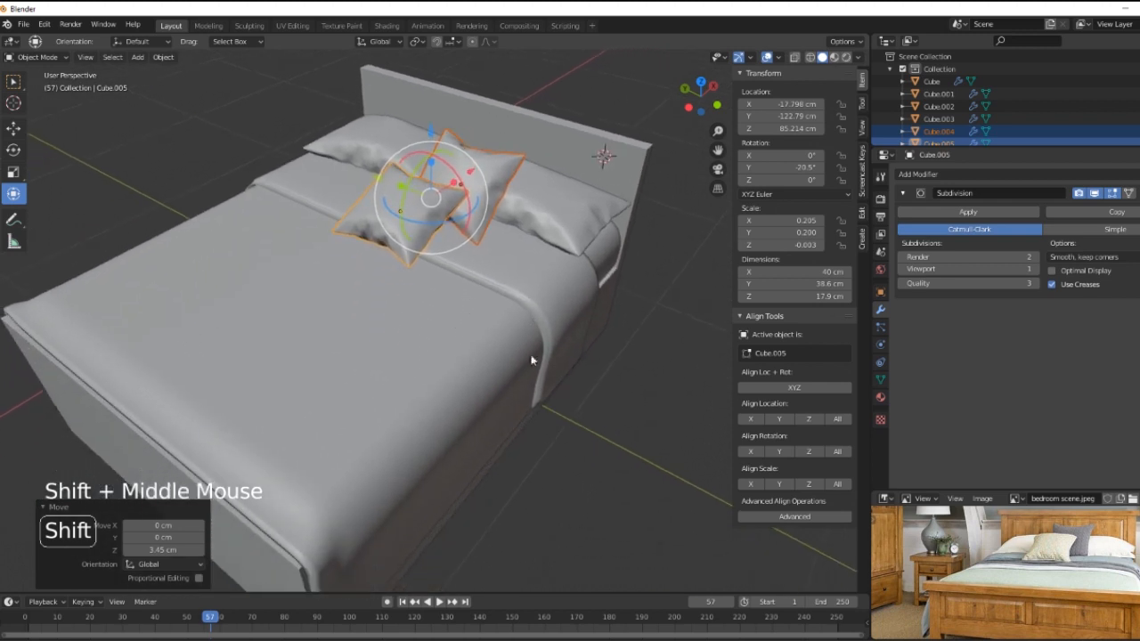
scroll(533, 429, "down", 2)
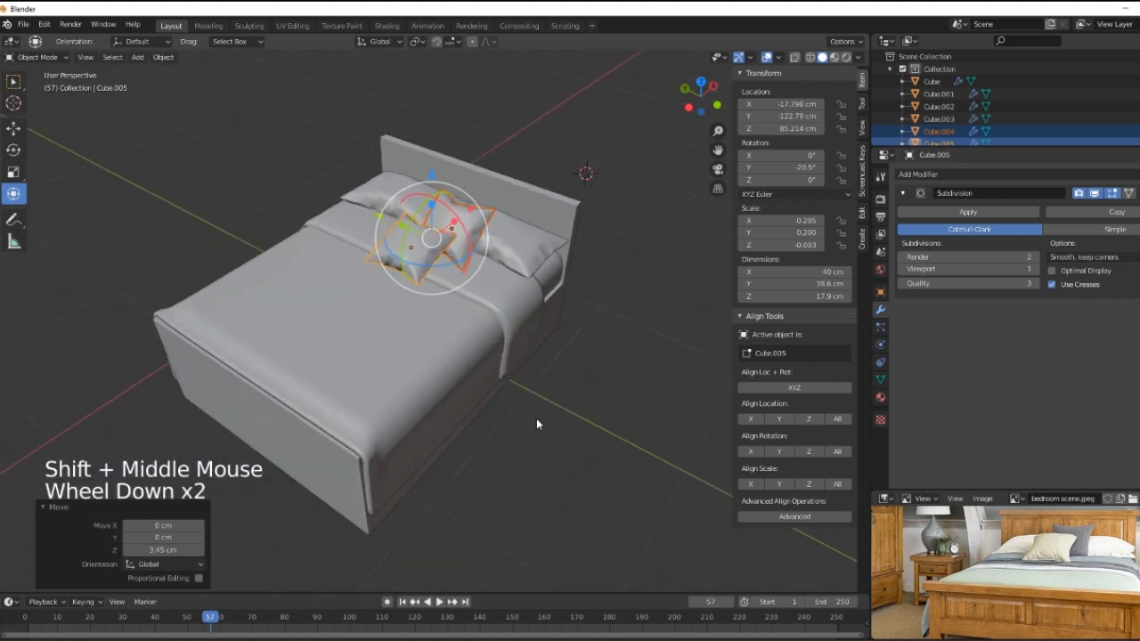
middle_click_drag(311, 508, 401, 476)
right_click(426, 450)
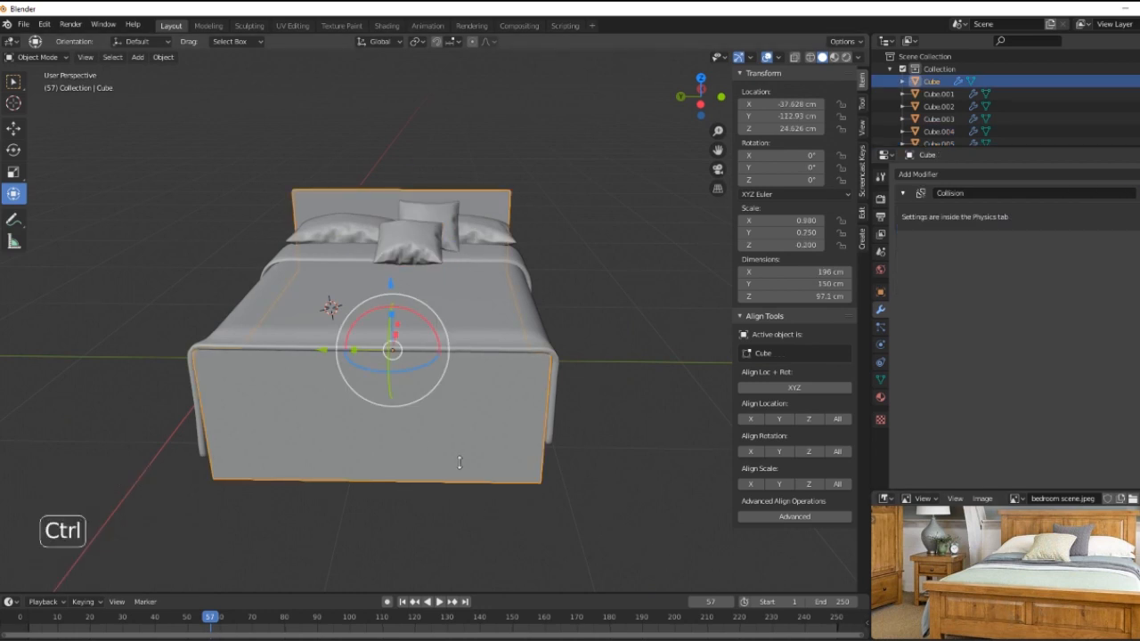
key("ctrl+a")
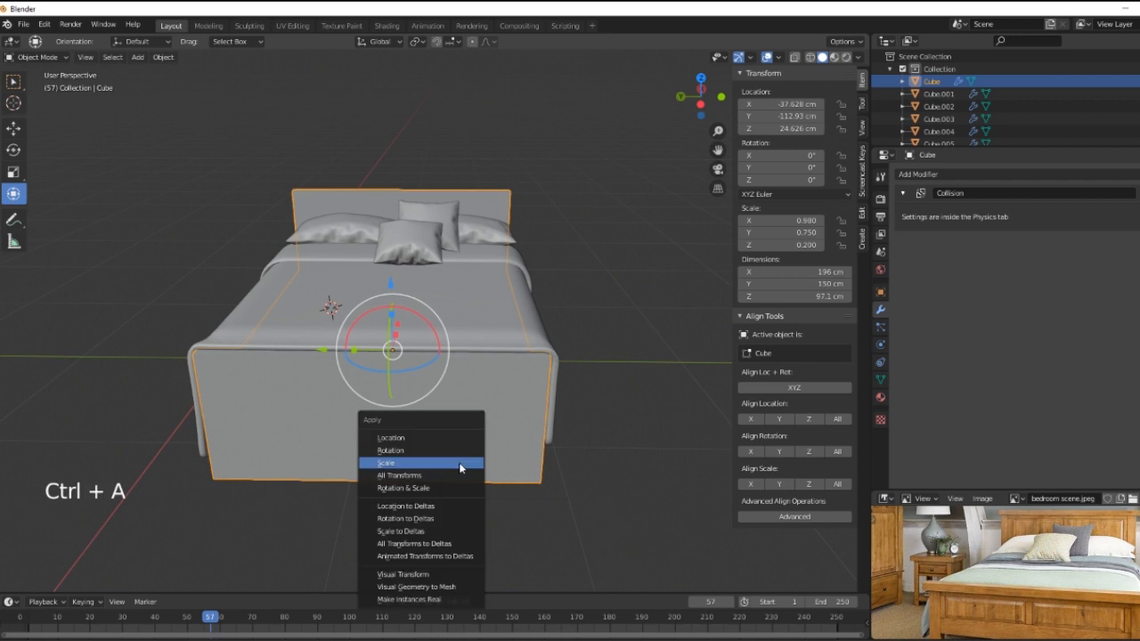
left_click(430, 464)
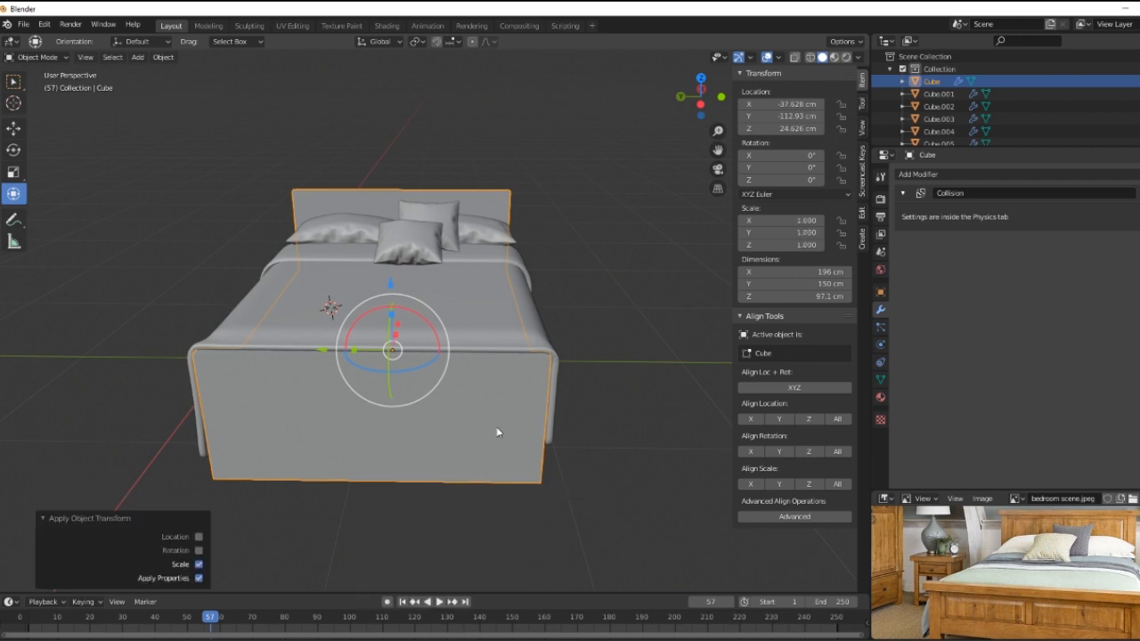
Step: In the bed frame's mesh, dissolve the footboard's upper and lower outer faces into a single face
key("Tab")
left_click(458, 432)
right_click(458, 433)
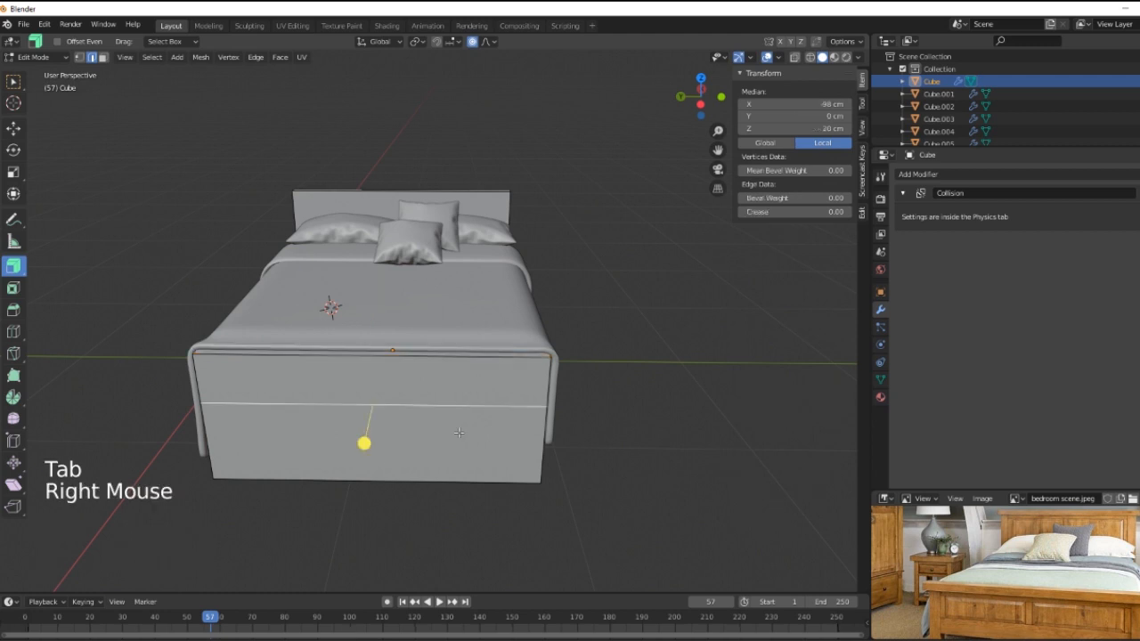
middle_click_drag(514, 506, 447, 479)
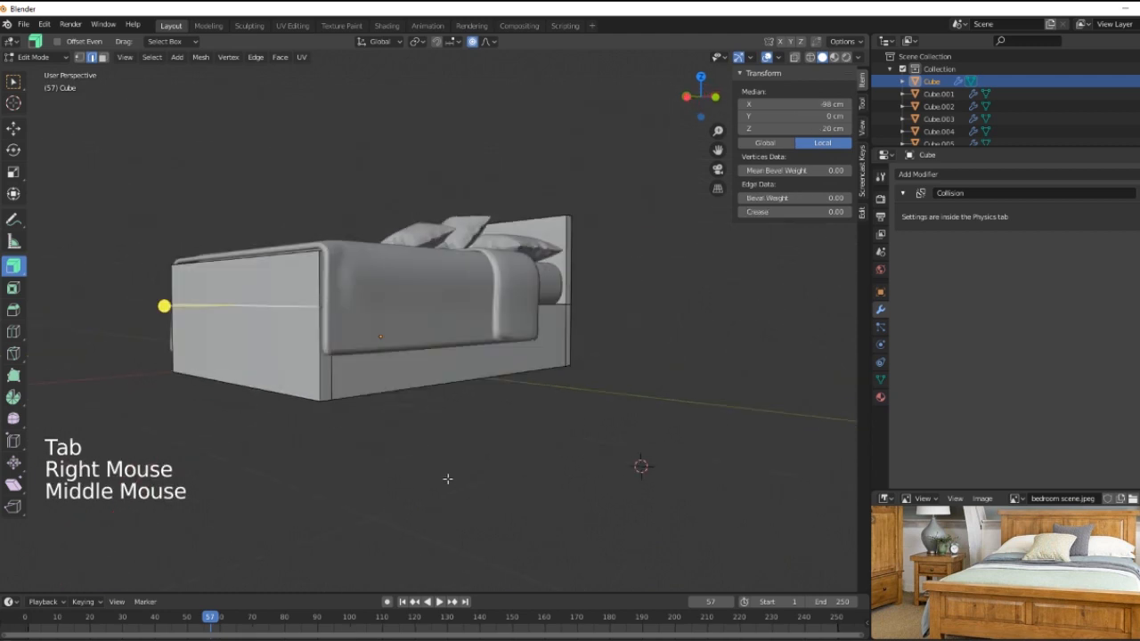
left_click(14, 195)
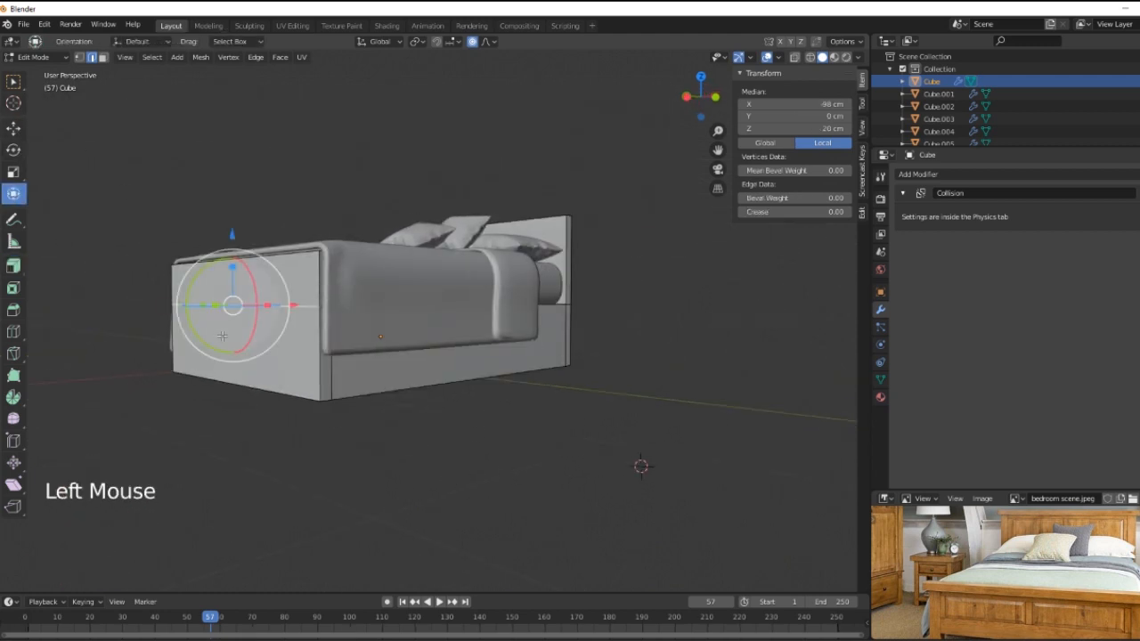
key("3")
right_click(304, 281)
right_click(294, 331, "shift")
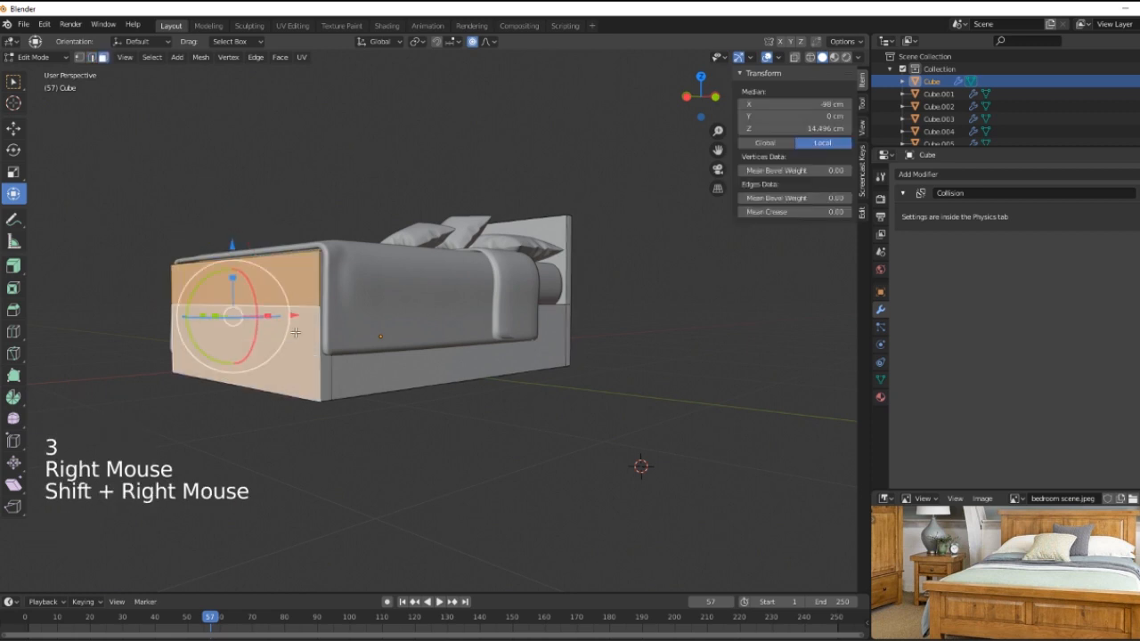
key("x")
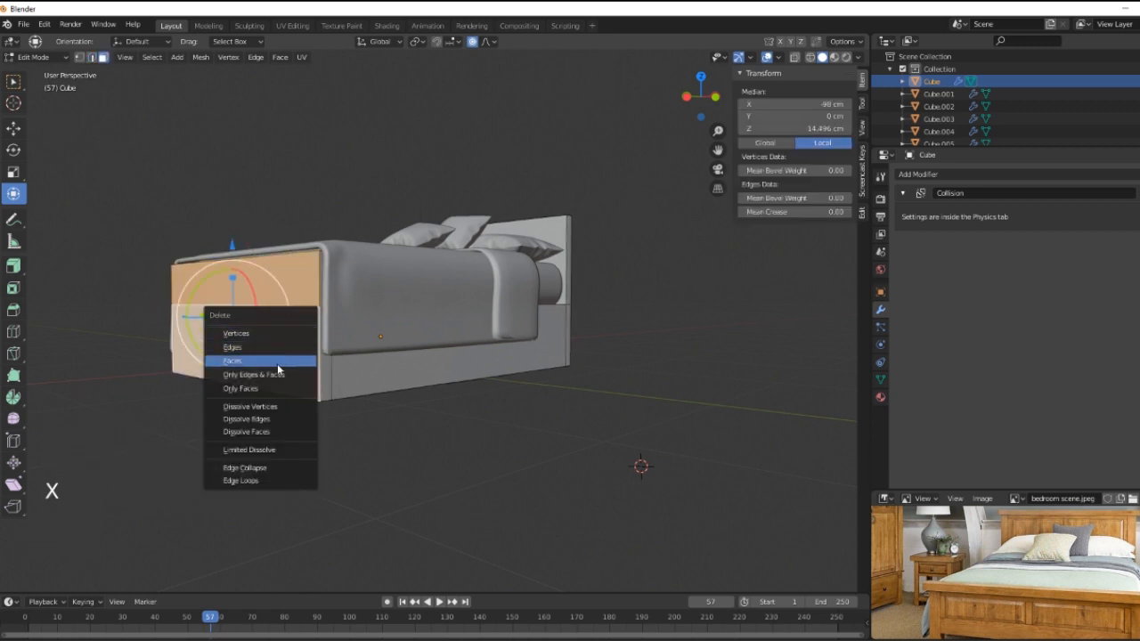
left_click(258, 431)
Step: Inset the footboard's outer face by about 4.78 cm
middle_click_drag(346, 431, 442, 442)
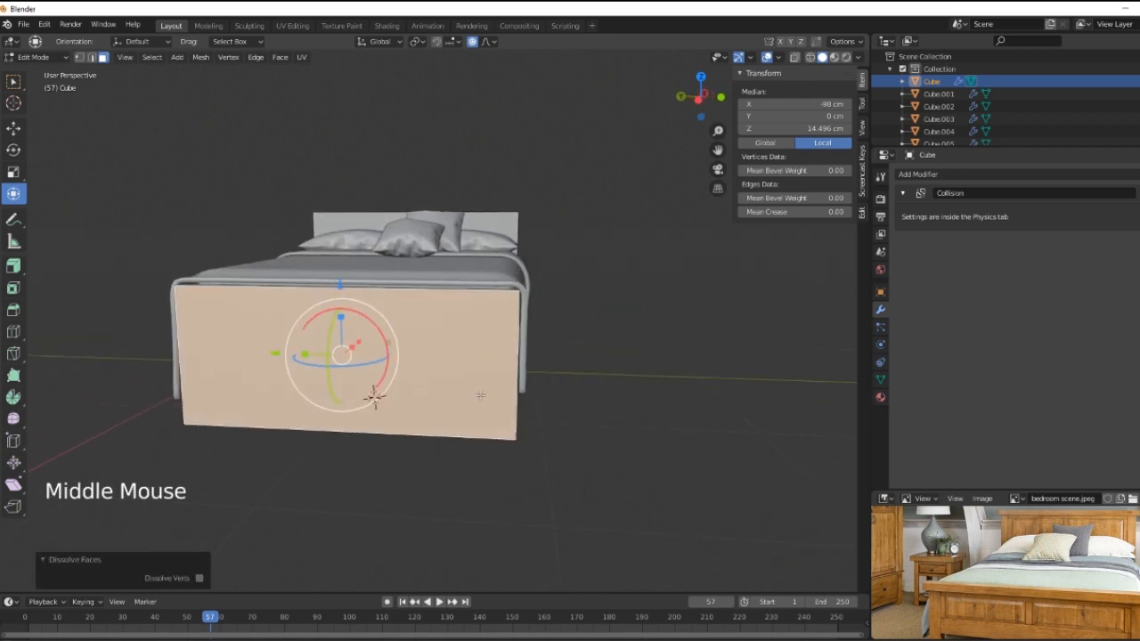
key("i")
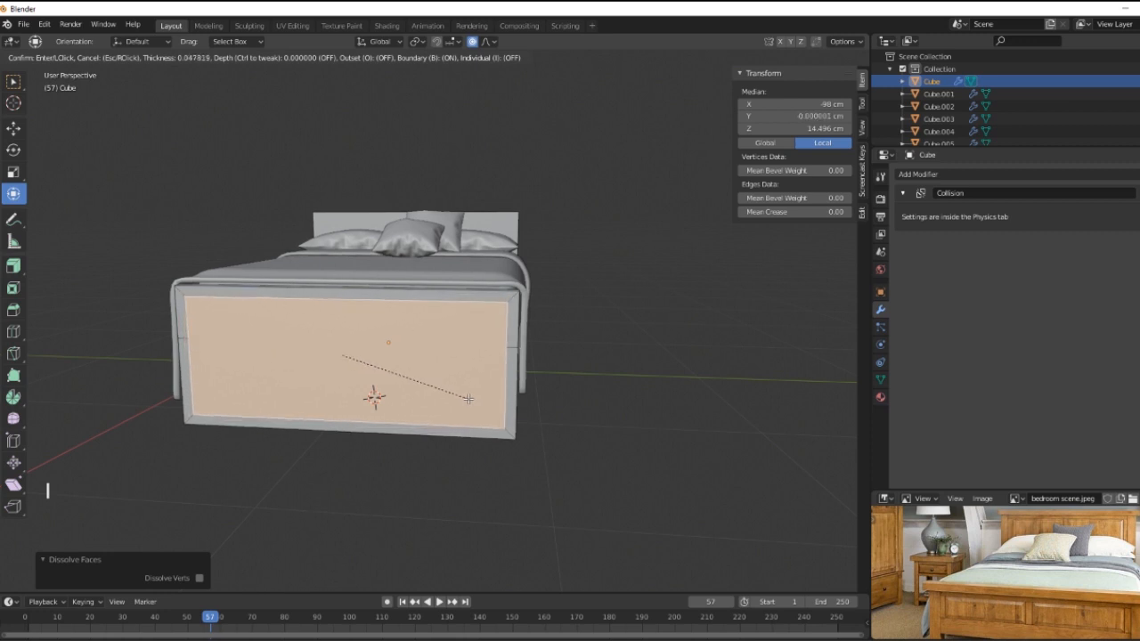
left_click(469, 398)
middle_click_drag(525, 446, 526, 435)
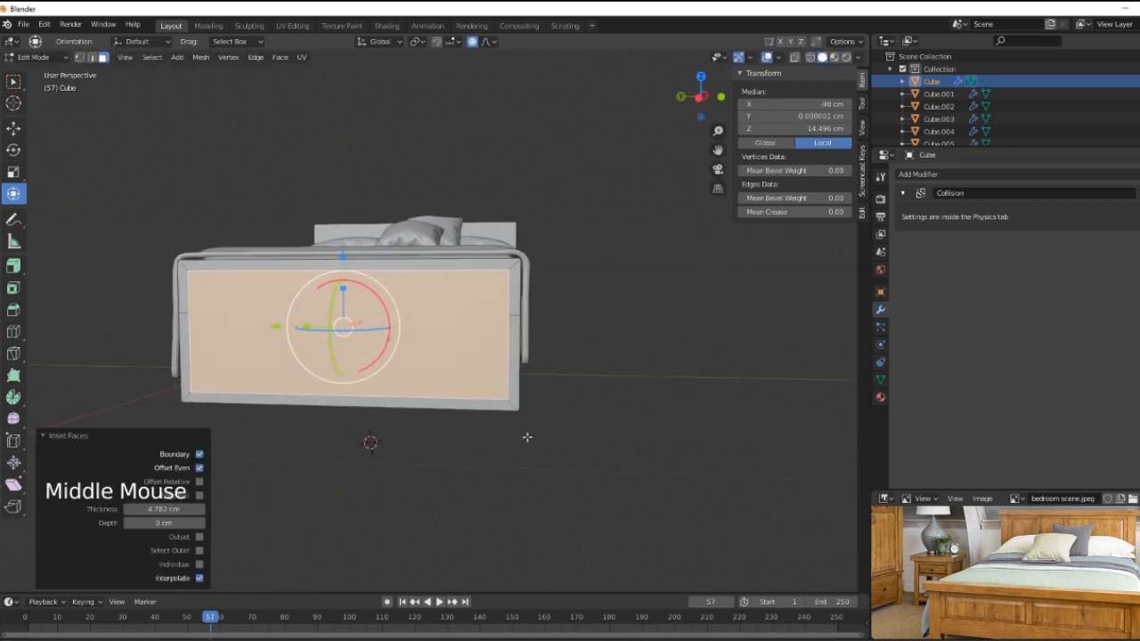
Step: Try to raise the bottom edge of the footboard's inset panel by about 11.2 cm along Z
left_click(91, 56)
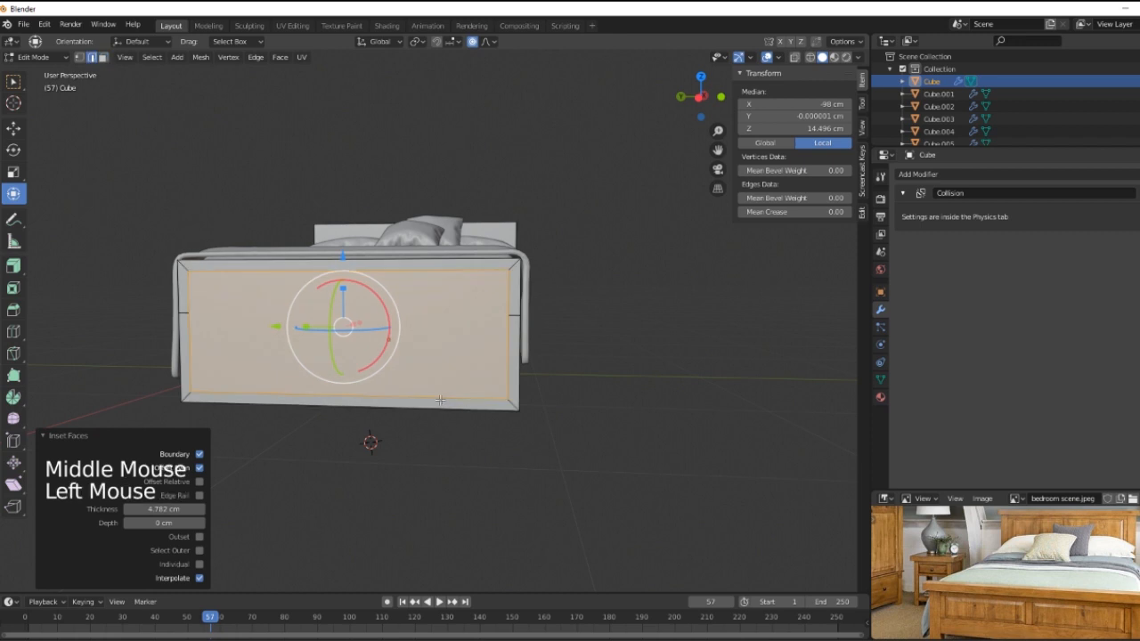
right_click(440, 398)
left_click_drag(339, 322, 332, 298)
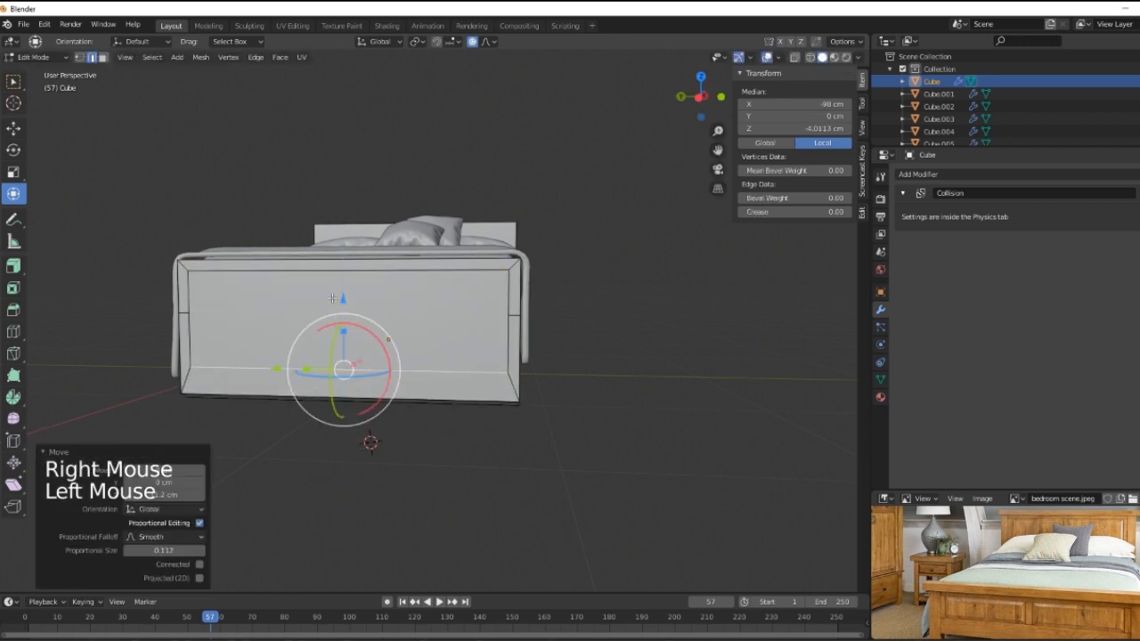
key("ctrl+z")
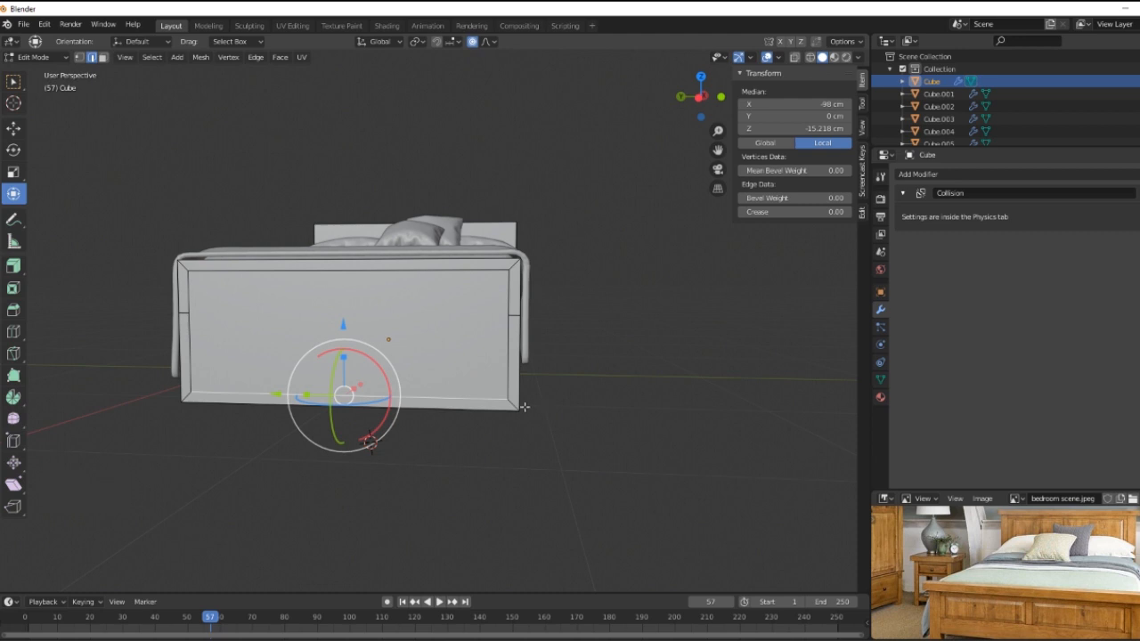
Step: Try extruding and edge-sliding the inset panel's bottom edge, and undo back to the selected inset face
key("e")
key("g")
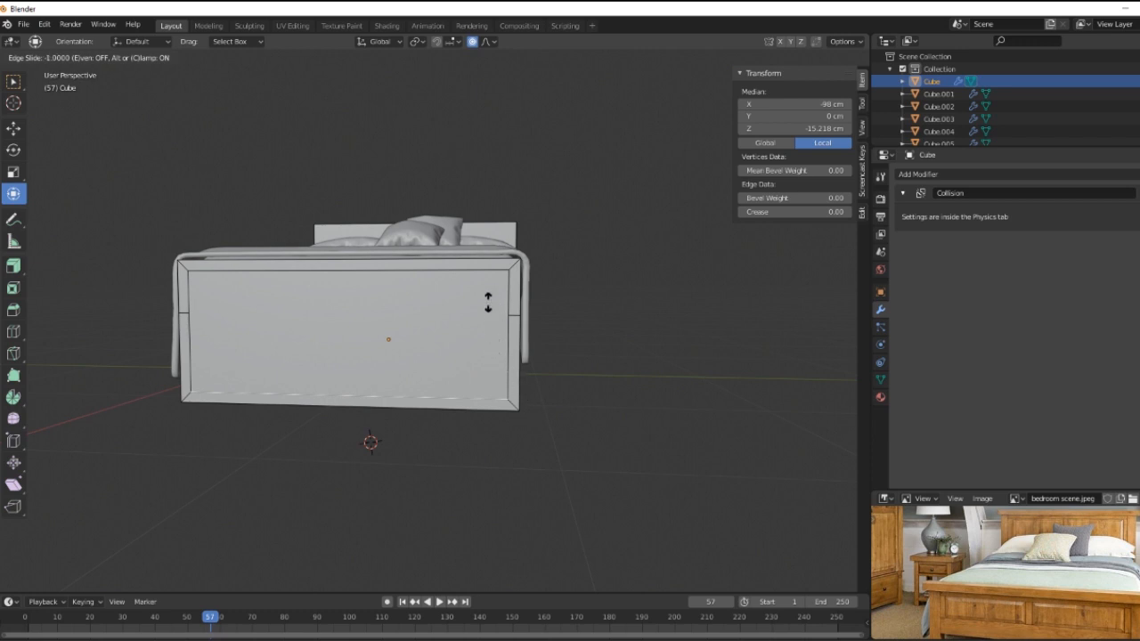
left_click(487, 379)
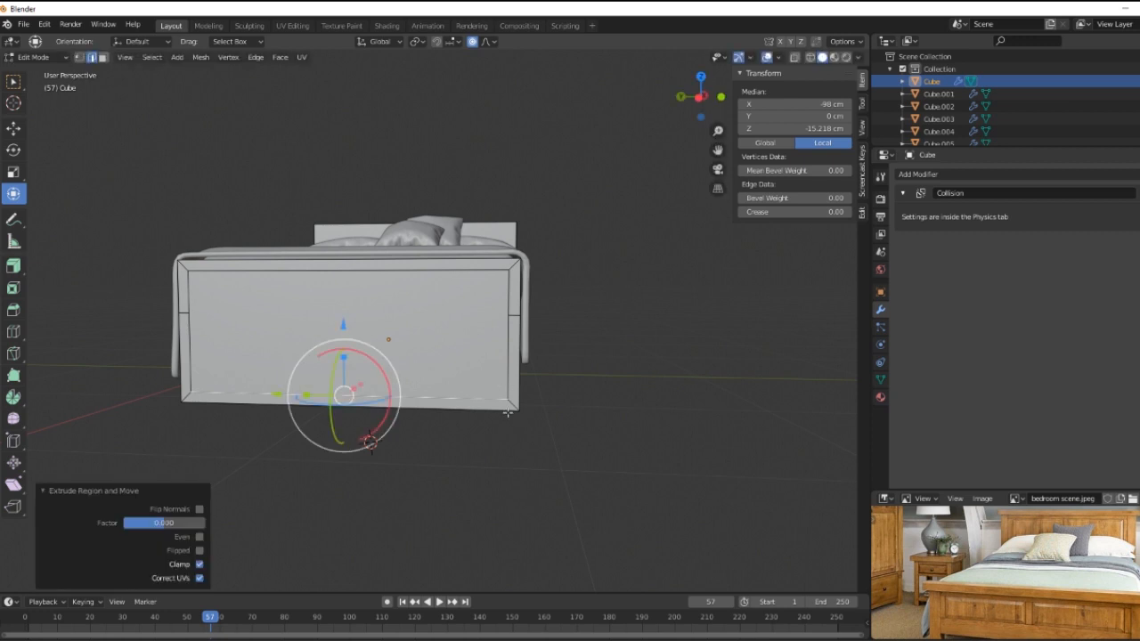
key("ctrl+z")
middle_click_drag(496, 488, 554, 498)
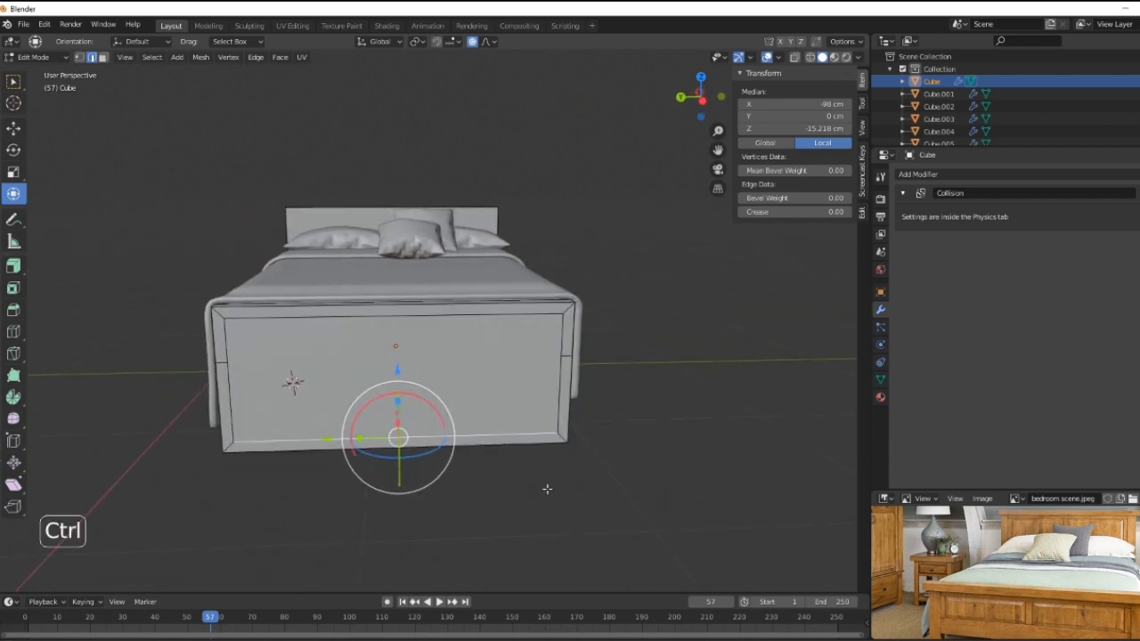
key("ctrl+z")
key("ctrl+z")
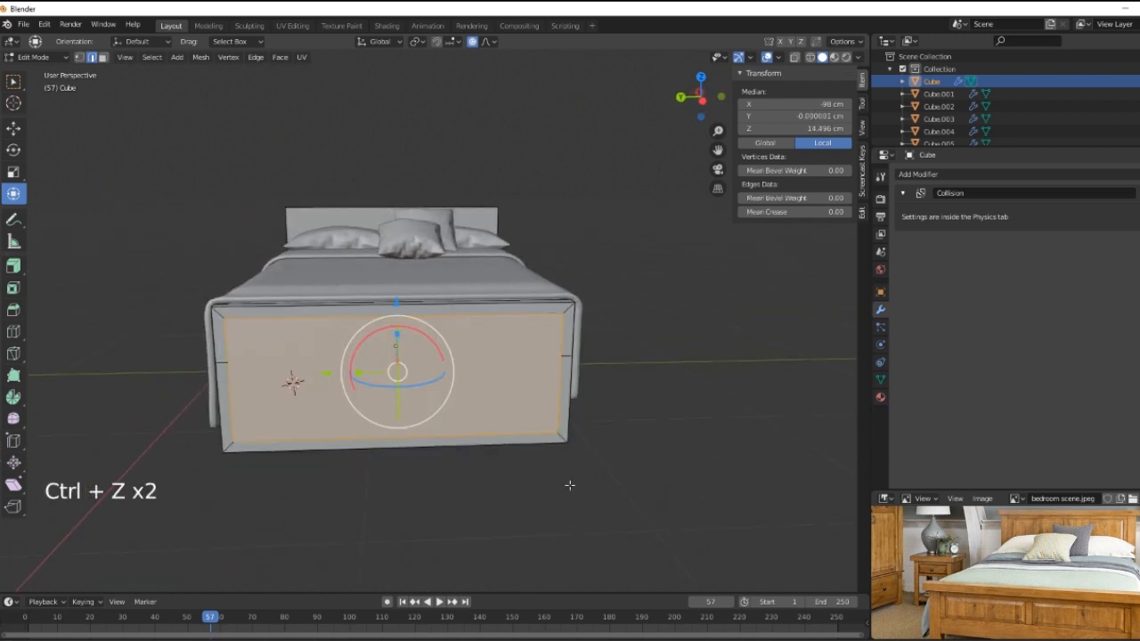
Step: Reselect the inset panel's bottom edge, try moving it upward along Z again, and undo the move
right_click(539, 459)
right_click(528, 432)
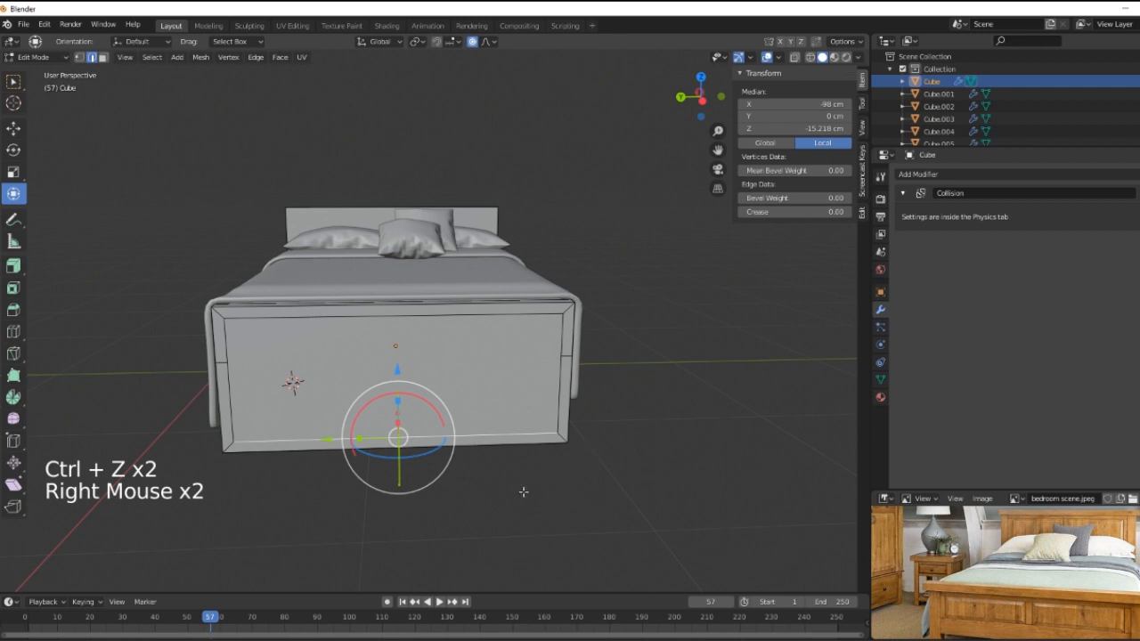
left_click_drag(397, 369, 393, 312)
middle_click_drag(517, 483, 464, 489)
key("ctrl+z")
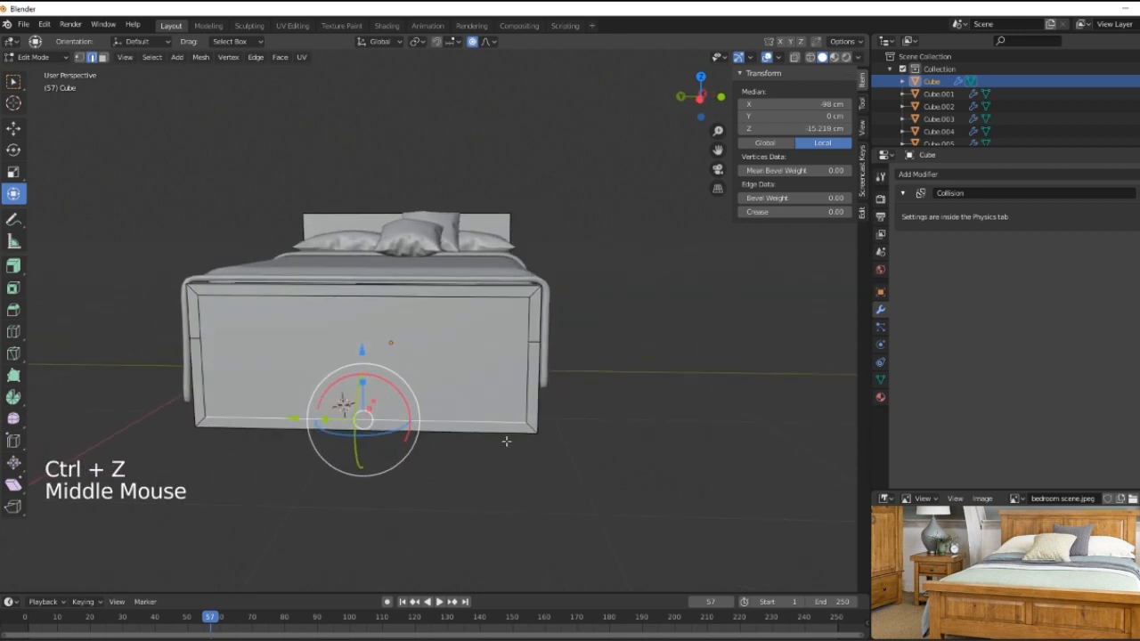
key("ctrl")
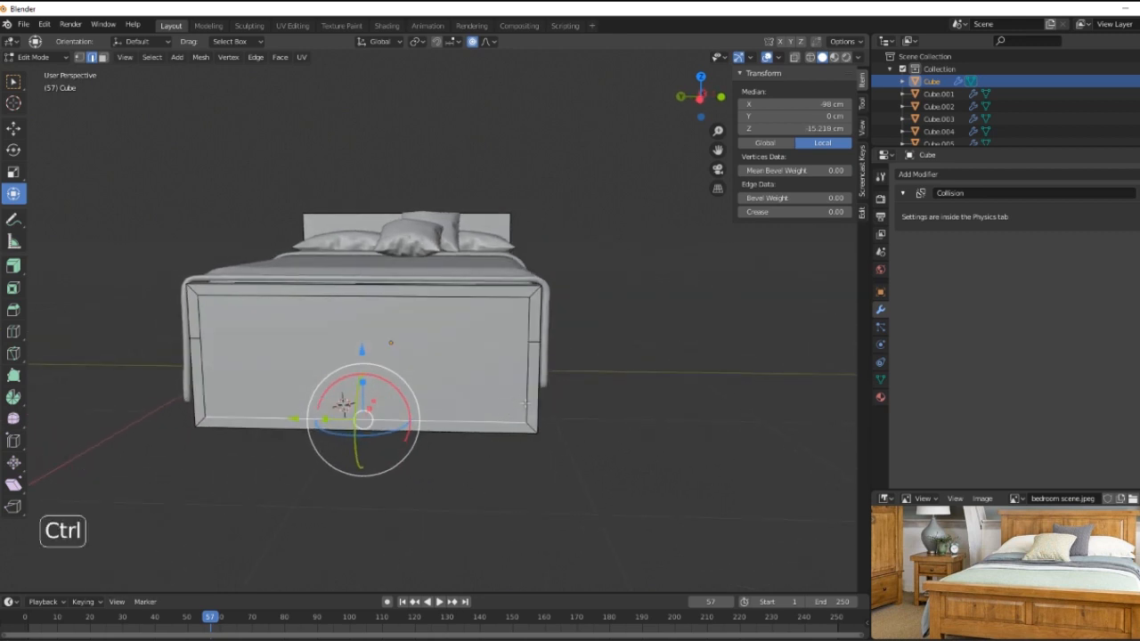
key("ctrl+r")
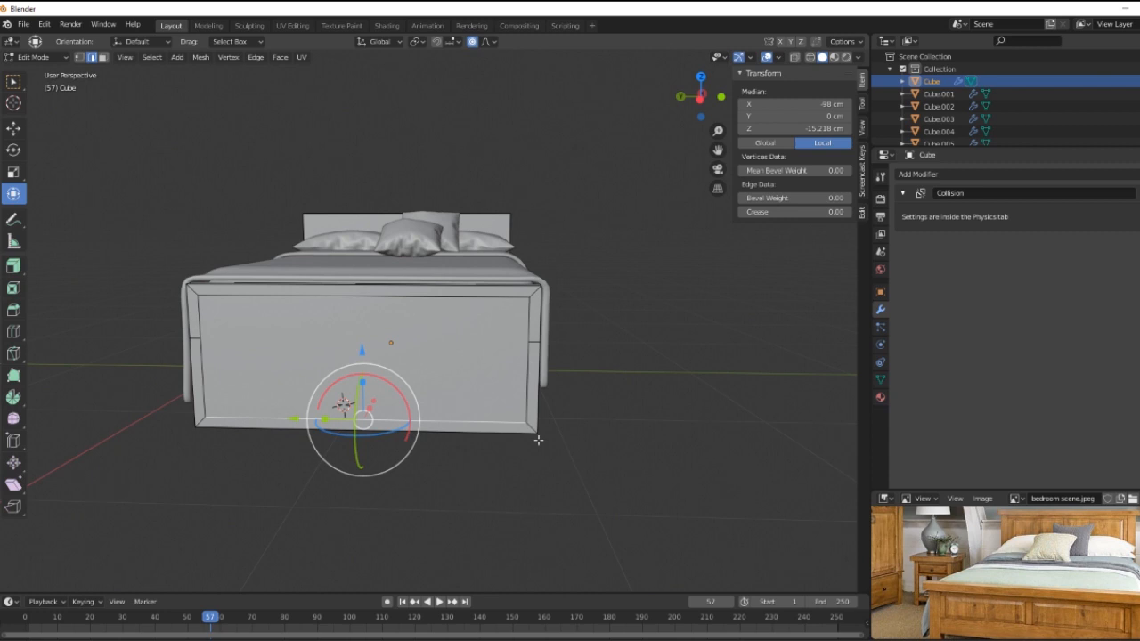
middle_click_drag(523, 436, 560, 494)
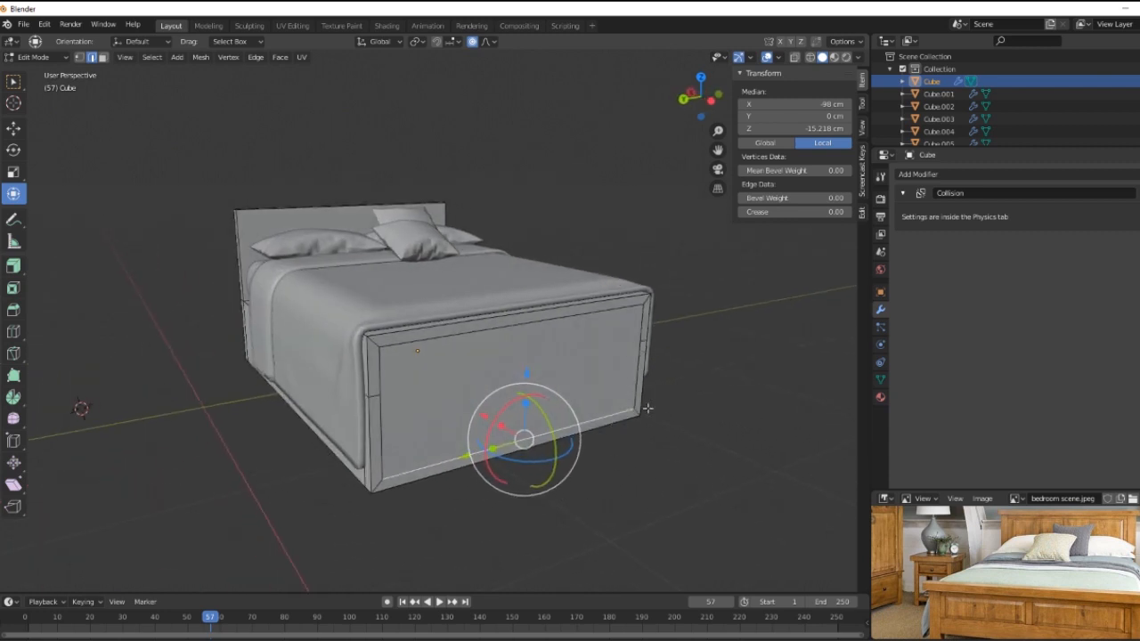
Step: Select the footboard's inset panel face and extrude it about 1.42 cm inward along X
key("3")
right_click(602, 363)
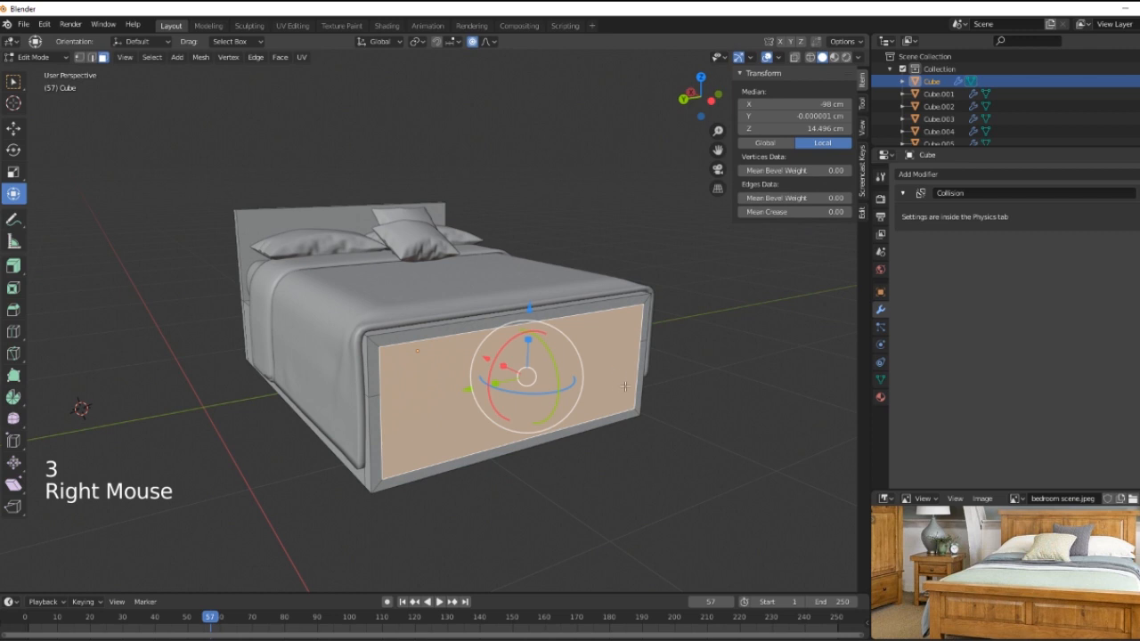
key("e")
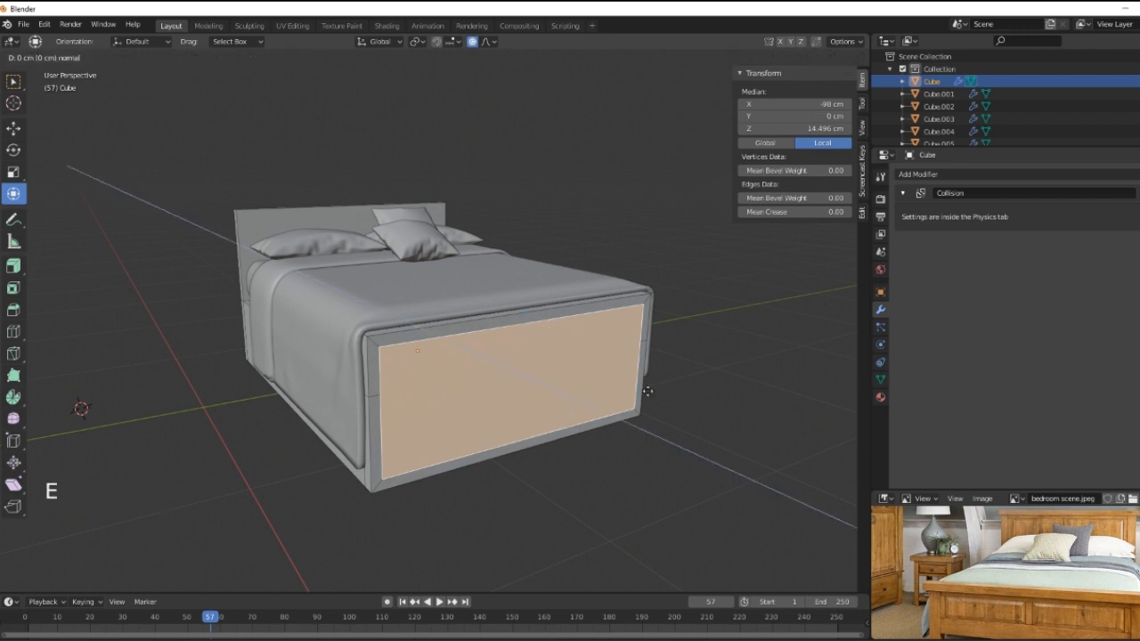
key("x")
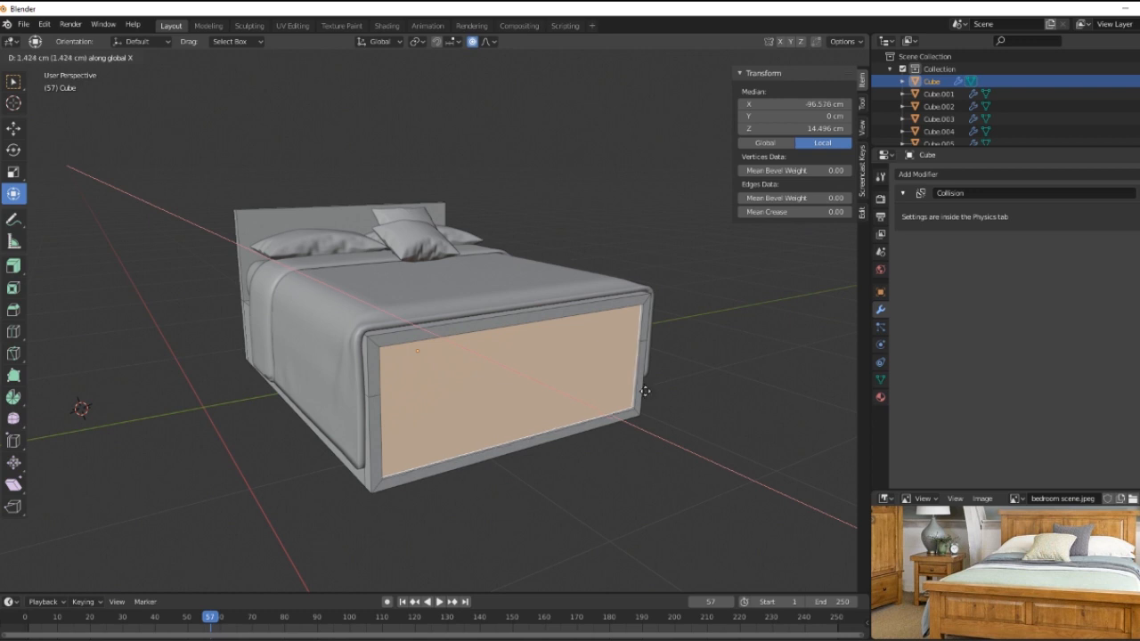
left_click(644, 391)
Step: Try scaling the recessed footboard panel face to about 0.992, and undo the resize
middle_click_drag(652, 417, 670, 411)
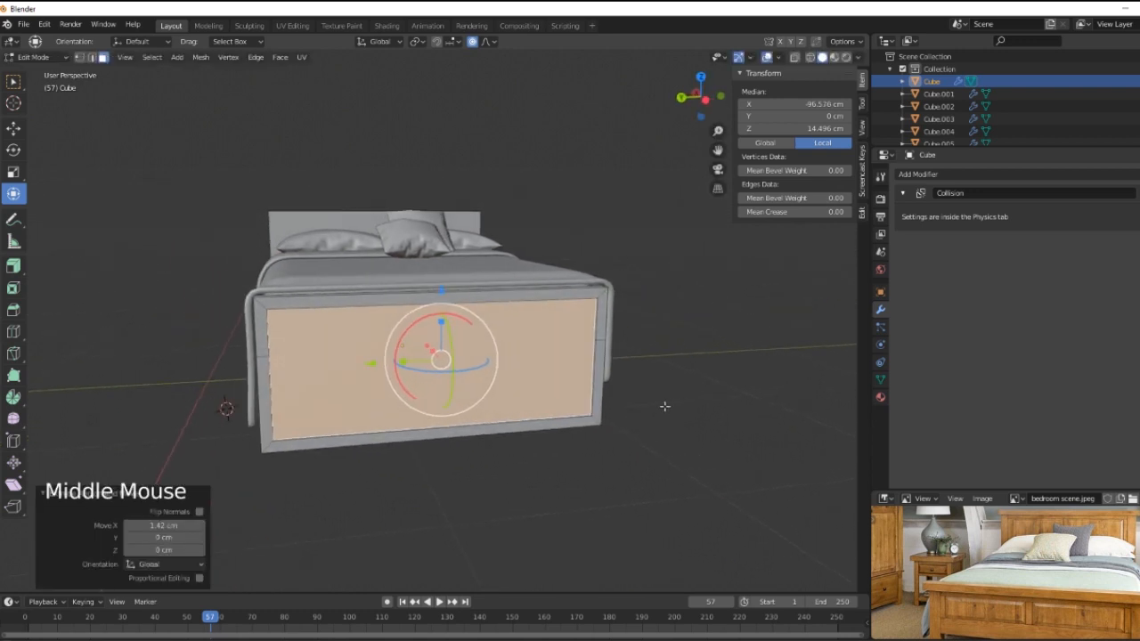
key("s")
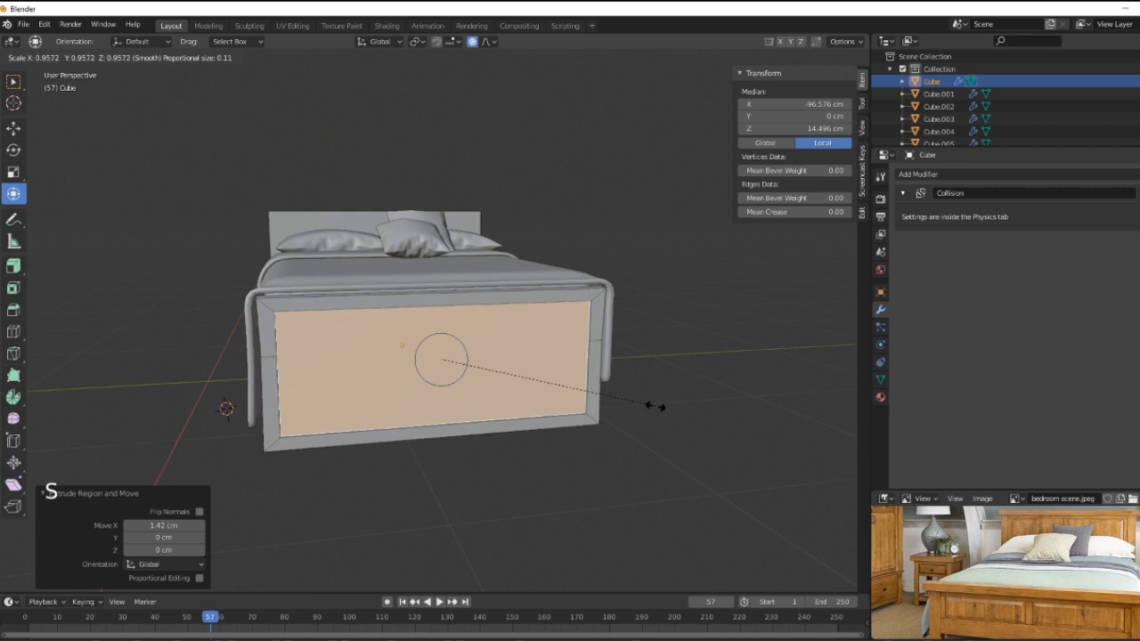
left_click(663, 409)
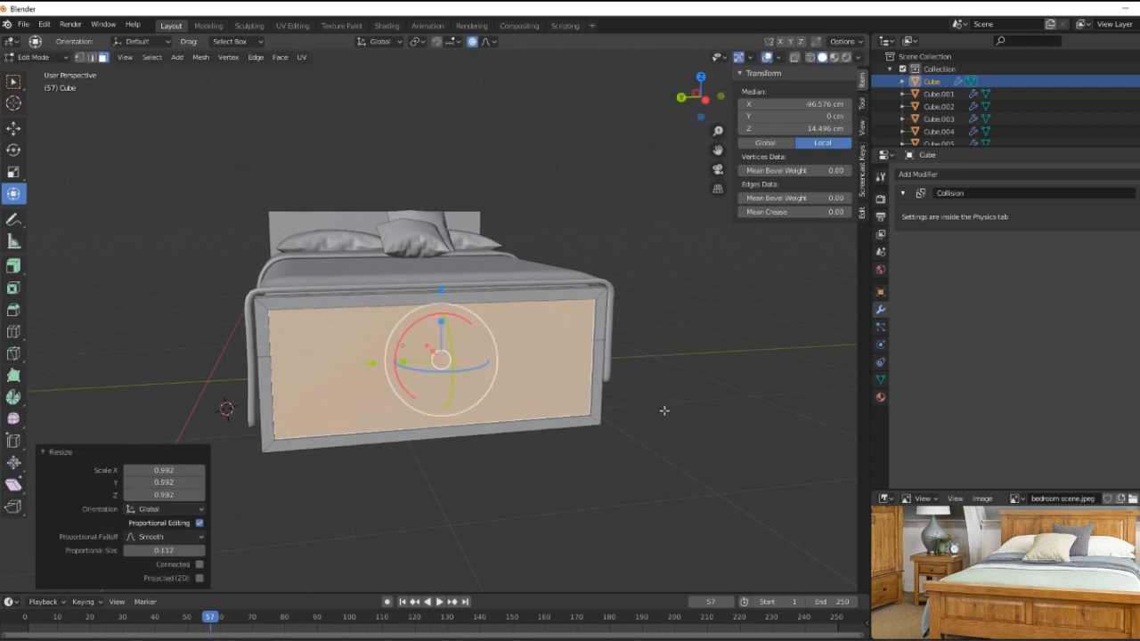
key("ctrl+z")
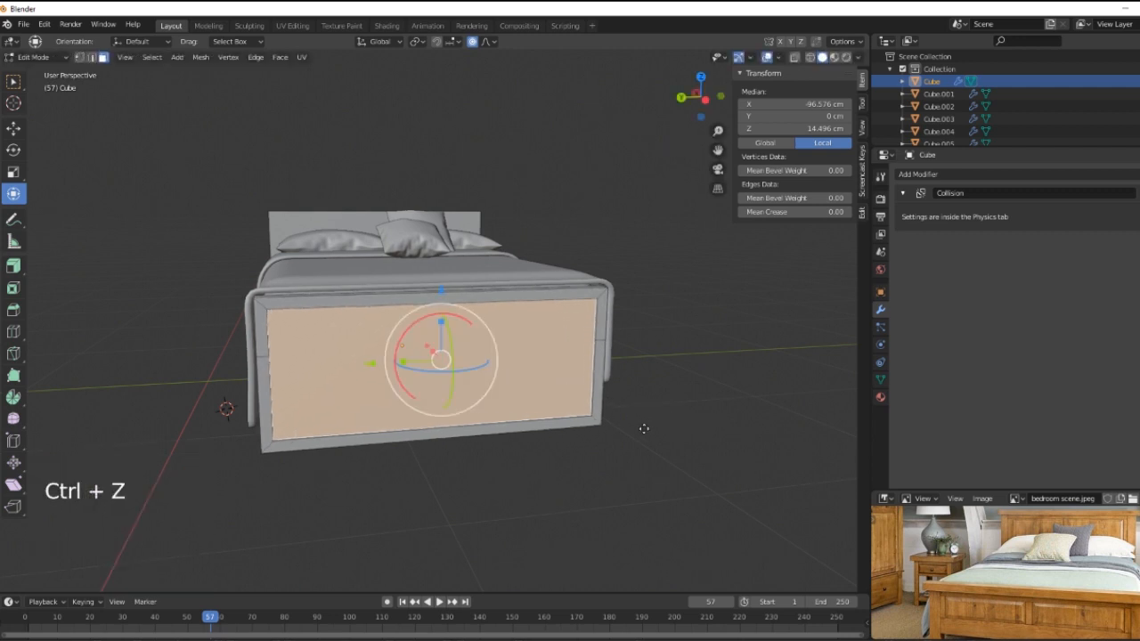
Step: Extrude the recessed footboard panel face scaled to about 0.968, move it about 2.88 cm inward along X, and leave Edit Mode
key("e")
key("s")
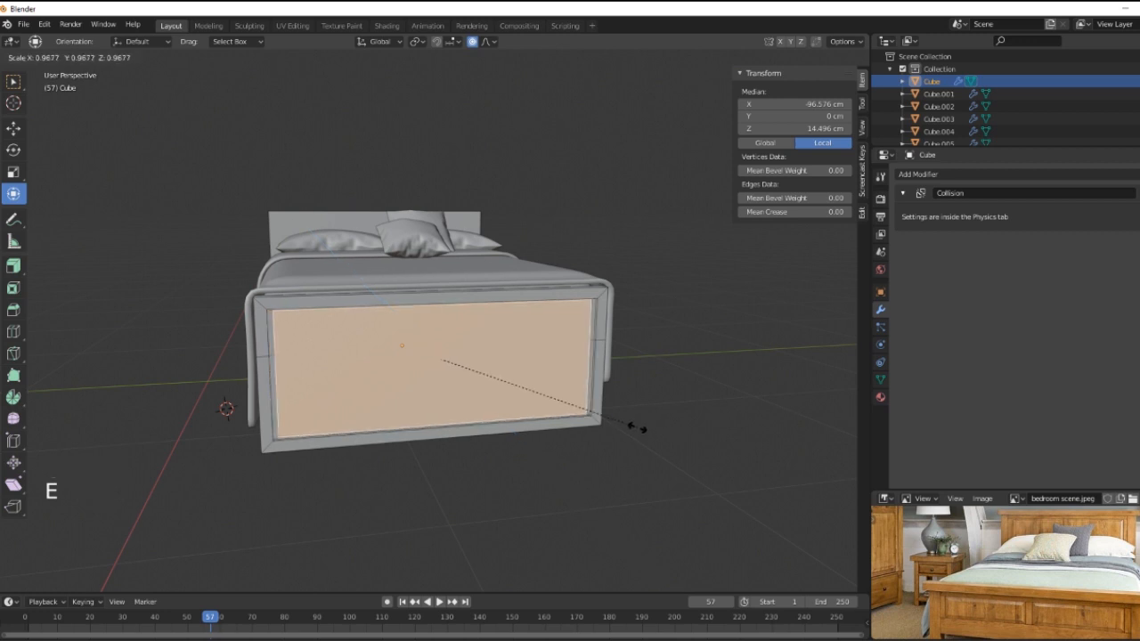
left_click(634, 429)
middle_click_drag(635, 429, 539, 440)
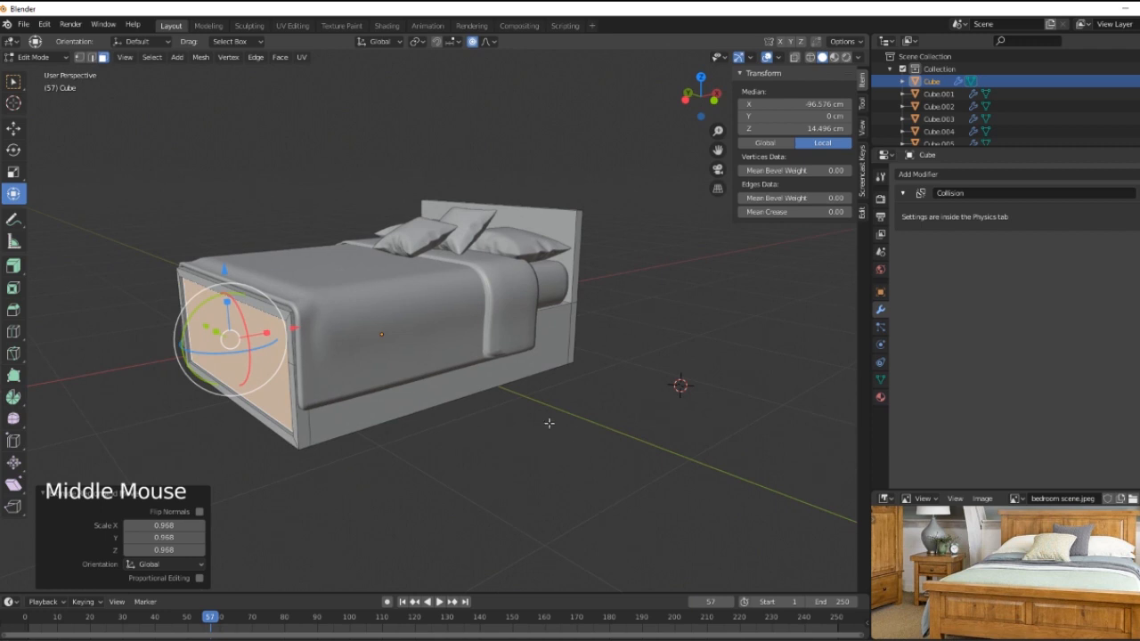
left_click_drag(294, 328, 307, 331)
middle_click_drag(407, 461, 488, 466)
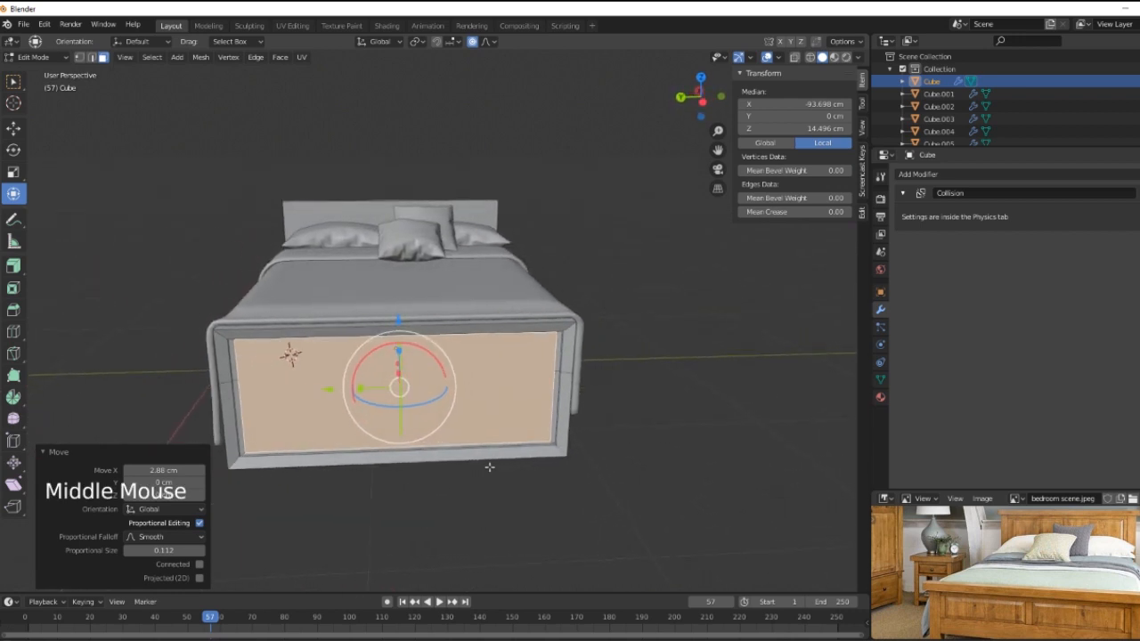
left_click(546, 505)
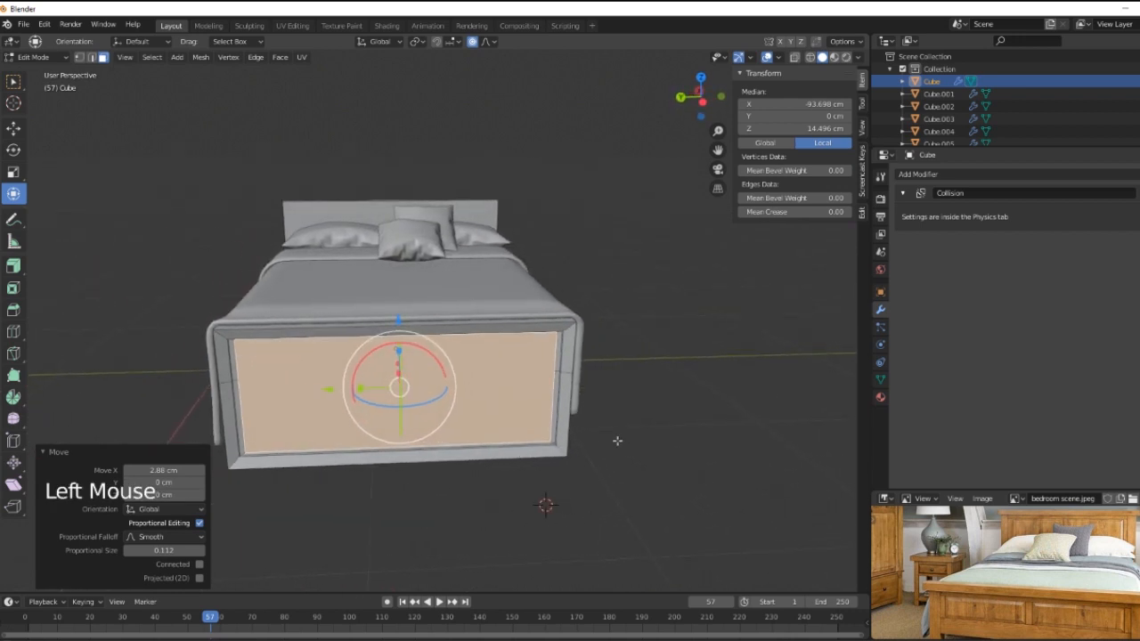
key("Tab")
Step: Select the headboard's top face in Edit Mode and extrude it upward by about 12.7 cm
middle_click_drag(628, 502, 466, 498)
right_click(549, 292)
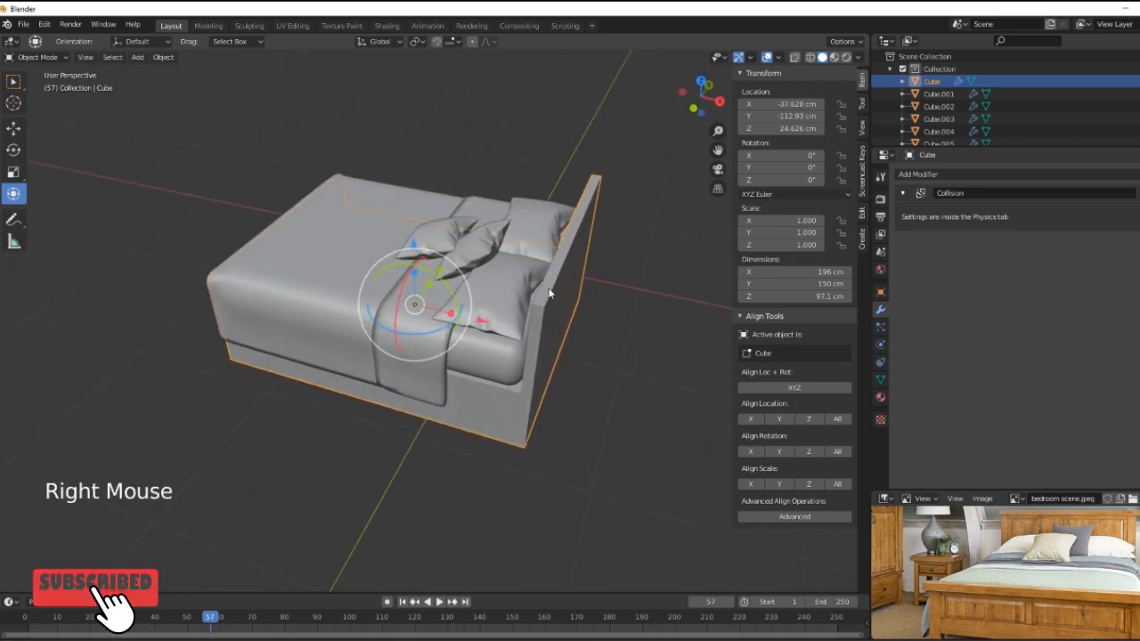
key("Tab")
right_click(550, 281)
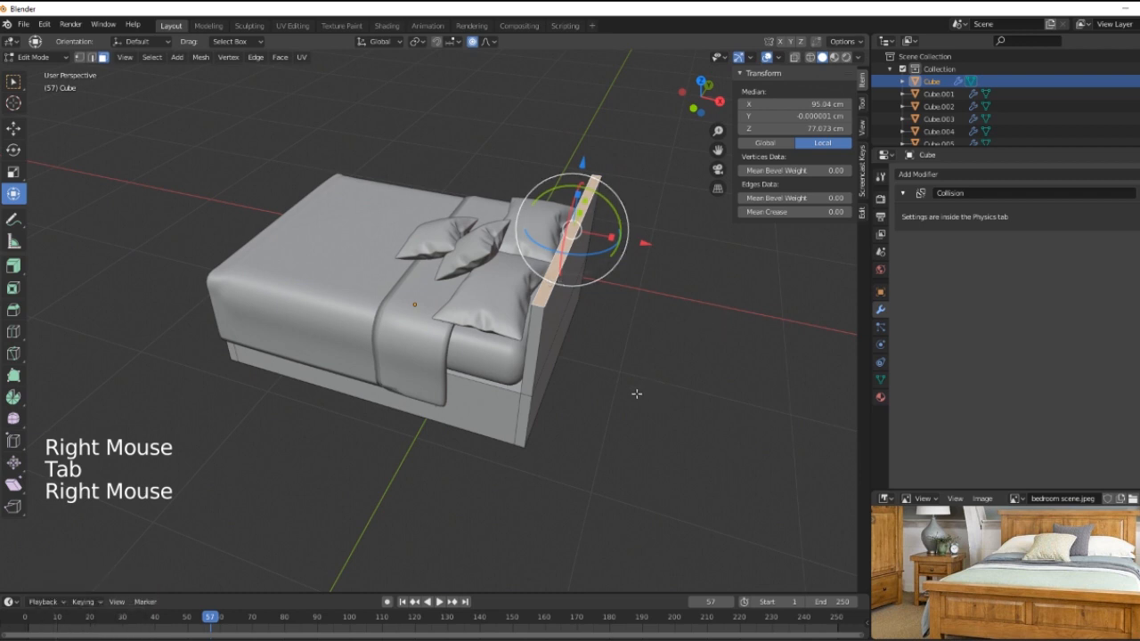
middle_click_drag(632, 411, 662, 415)
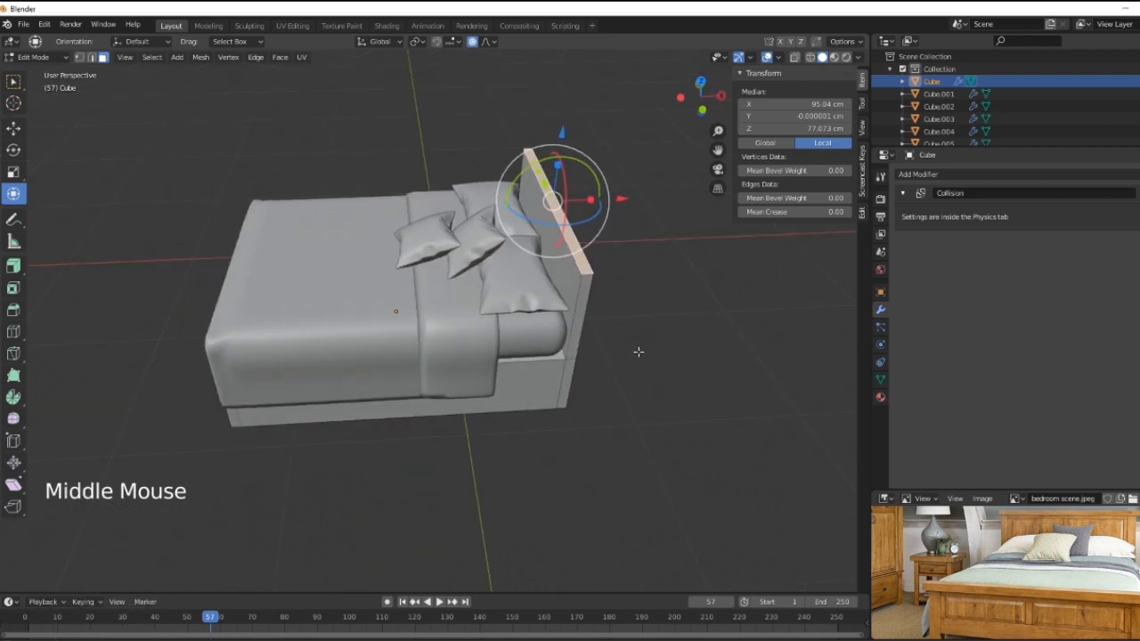
key("e")
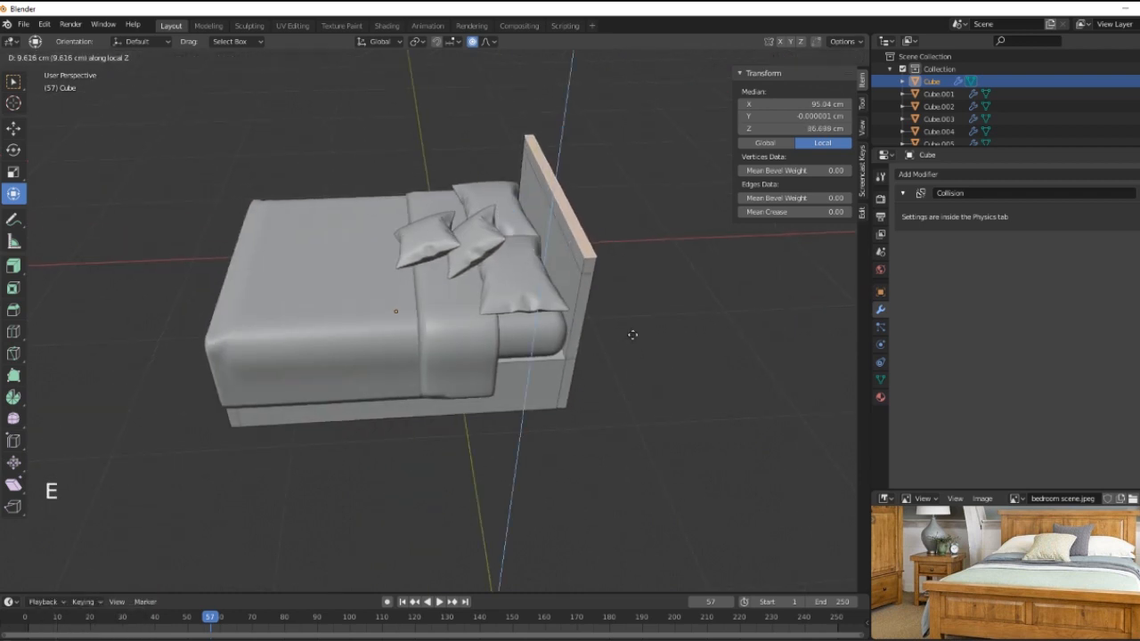
left_click(632, 332)
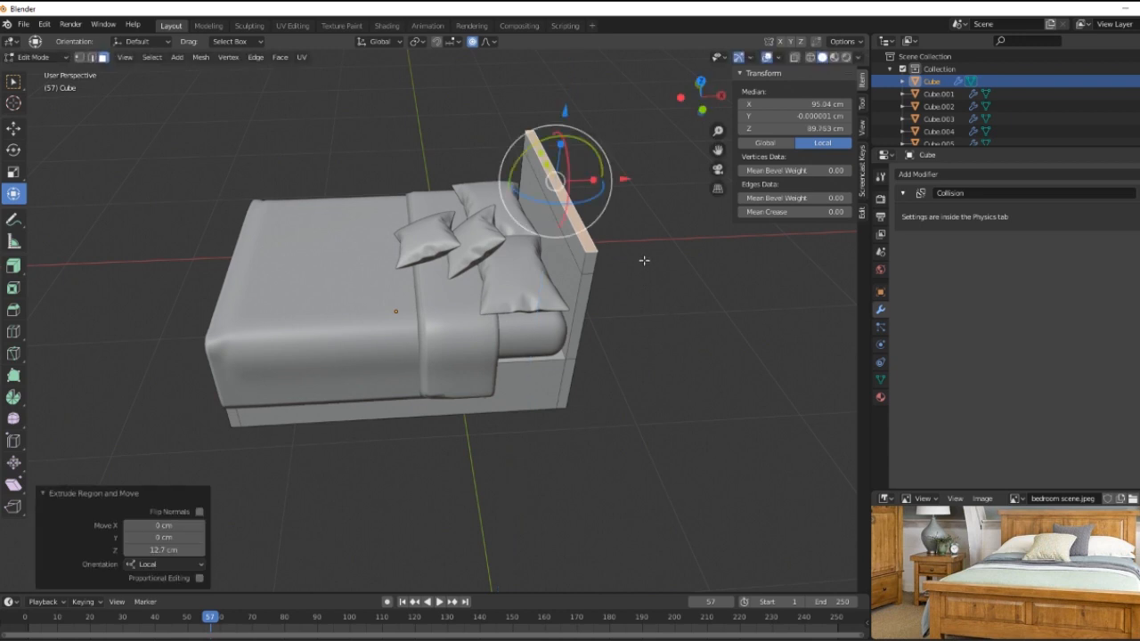
Step: Widen the headboard's top face to about 2.113 along X and extrude it upward by about 2.98 cm
key("s")
key("x")
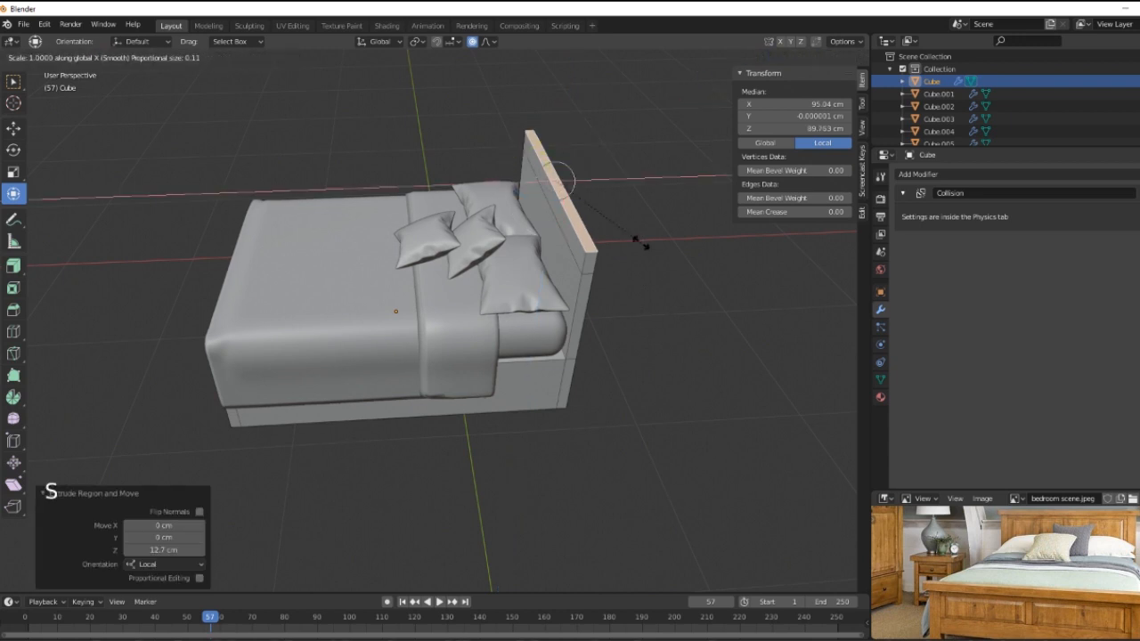
left_click(762, 255)
middle_click_drag(613, 419, 596, 395)
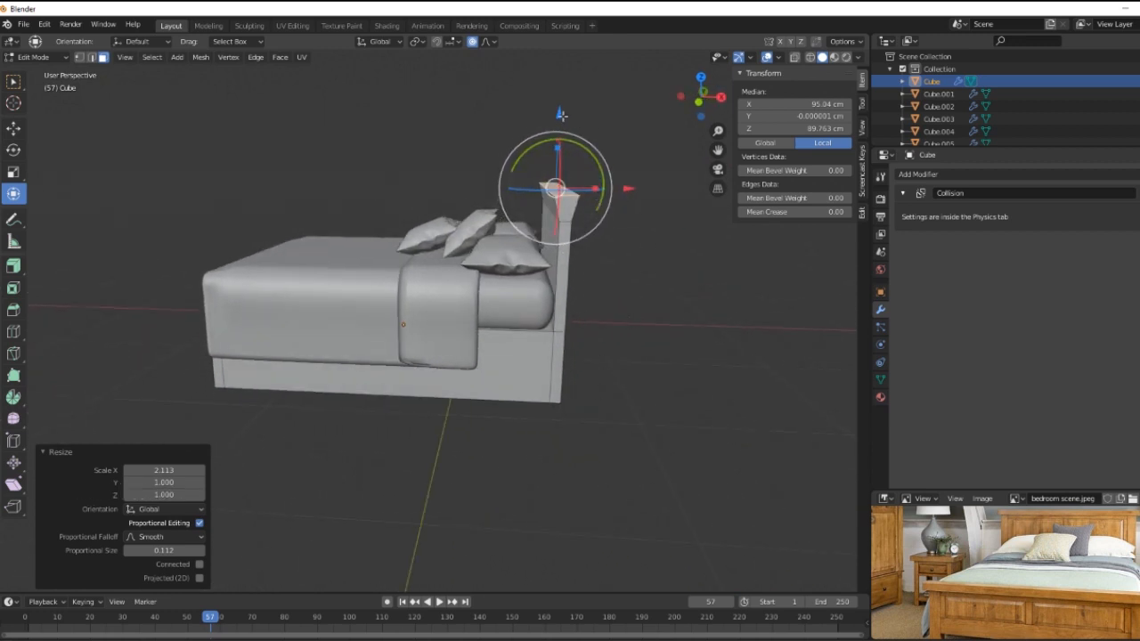
key("e")
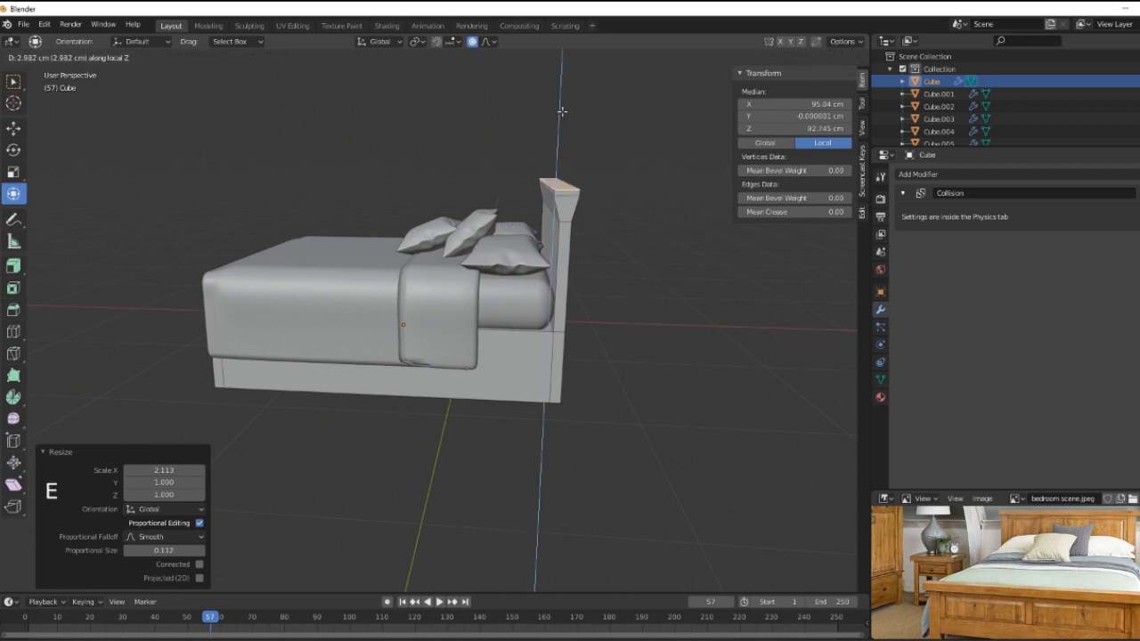
left_click(562, 112)
Step: Add two loop cuts across the width of the bed frame and spread them toward both ends by scaling to about 2.84 along X
middle_click_drag(628, 360, 608, 395)
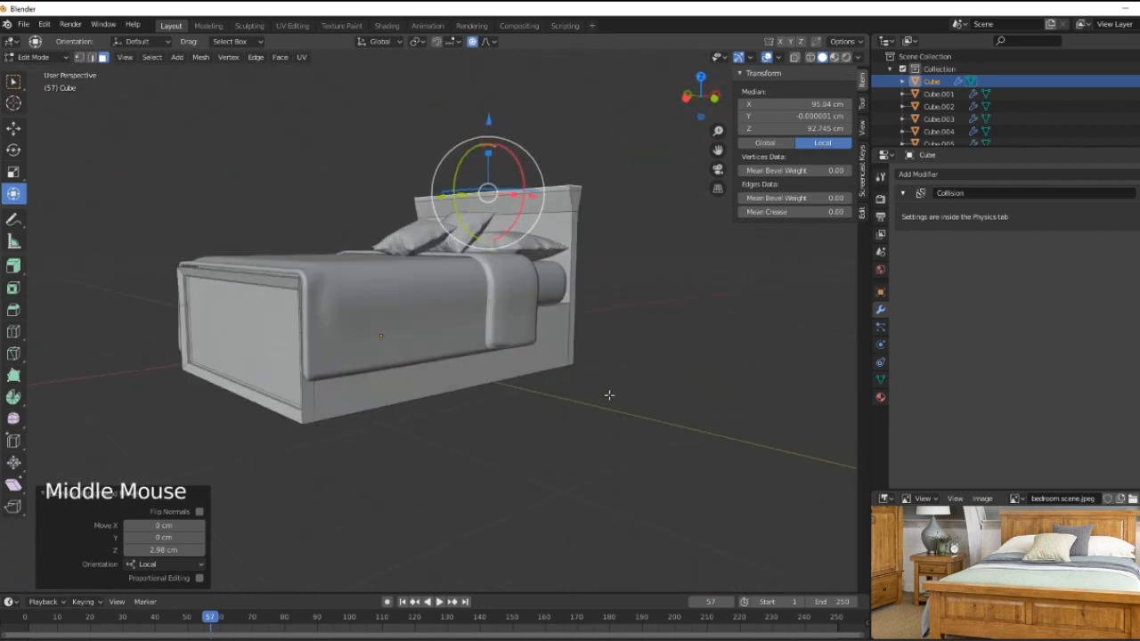
left_click(1033, 599)
middle_click_drag(1033, 599, 1026, 571)
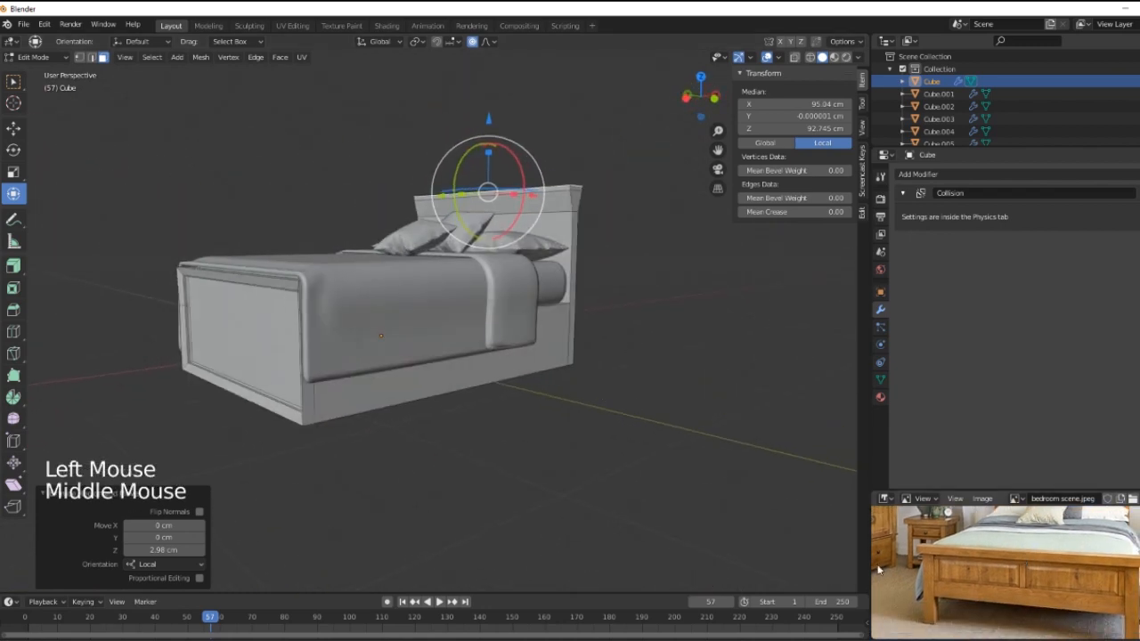
scroll(395, 505, "down", 4)
scroll(394, 481, "up", 4)
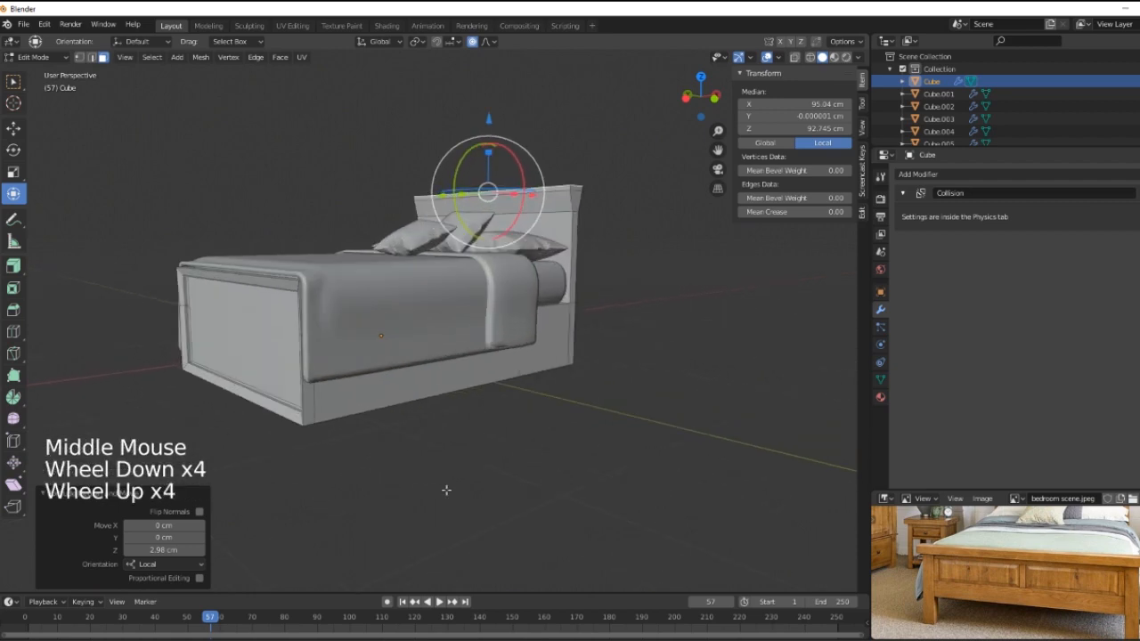
middle_click_drag(447, 488, 539, 379)
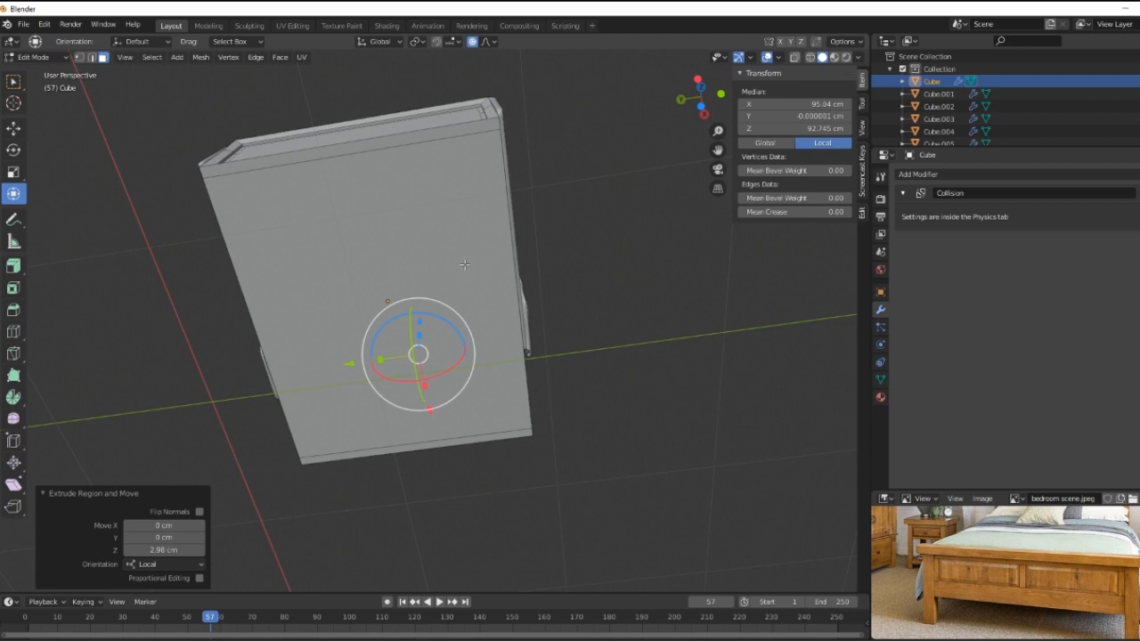
key("ctrl+r")
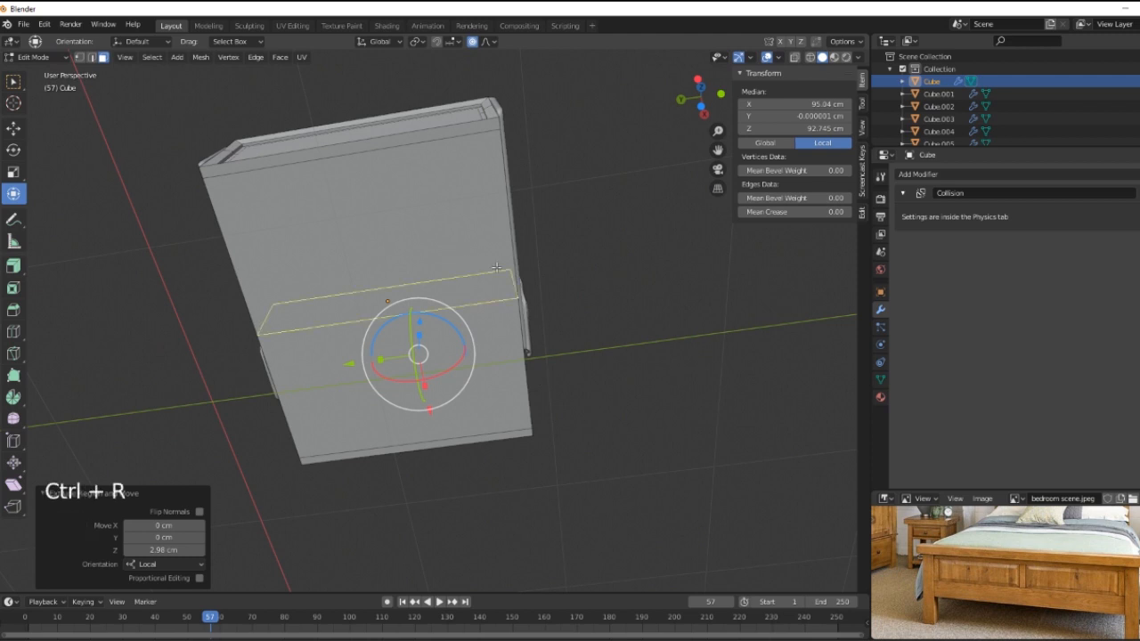
scroll(496, 266, "up", 1)
left_click(496, 267)
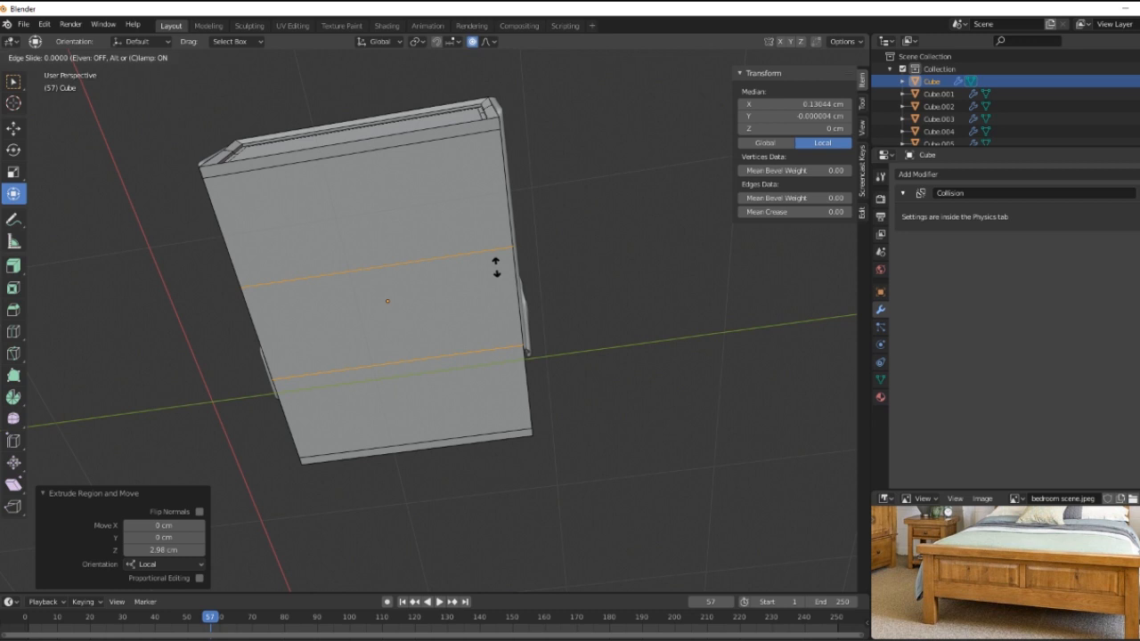
right_click(496, 266)
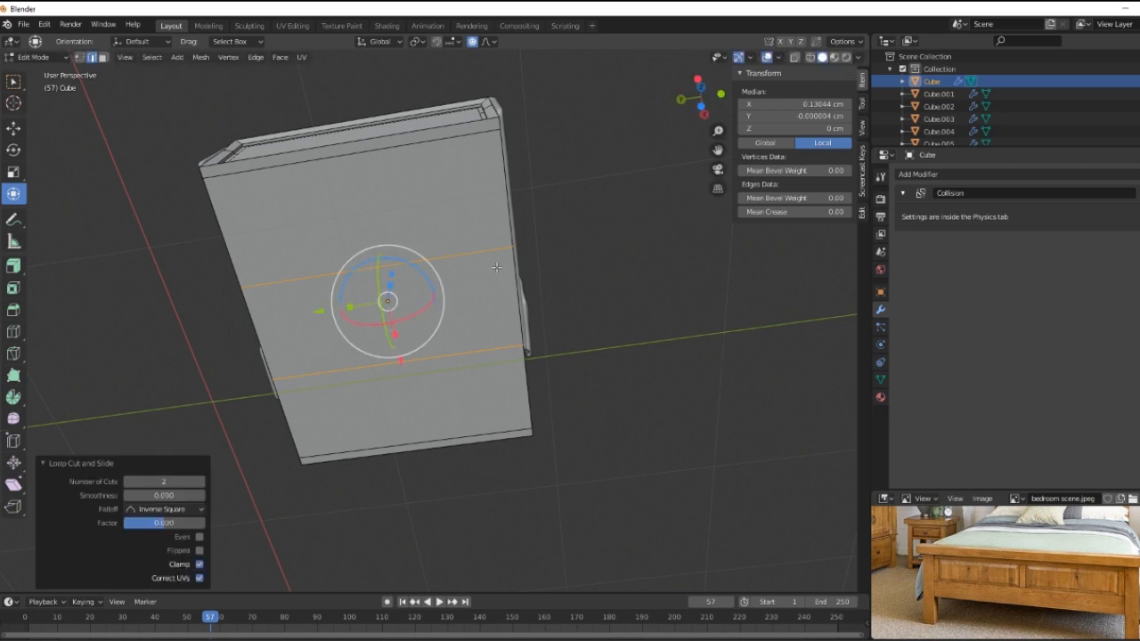
key("s")
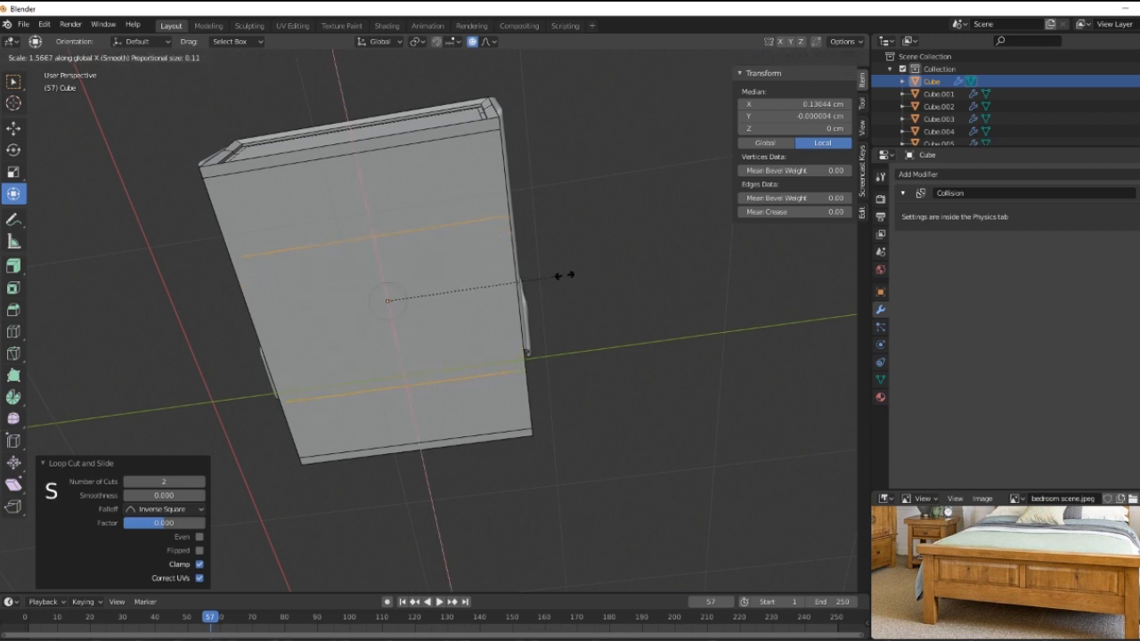
left_click(708, 261)
Step: Add two lengthwise loop cuts to the bed frame and spread them toward the sides by scaling to about 2.58 along Y
key("ctrl")
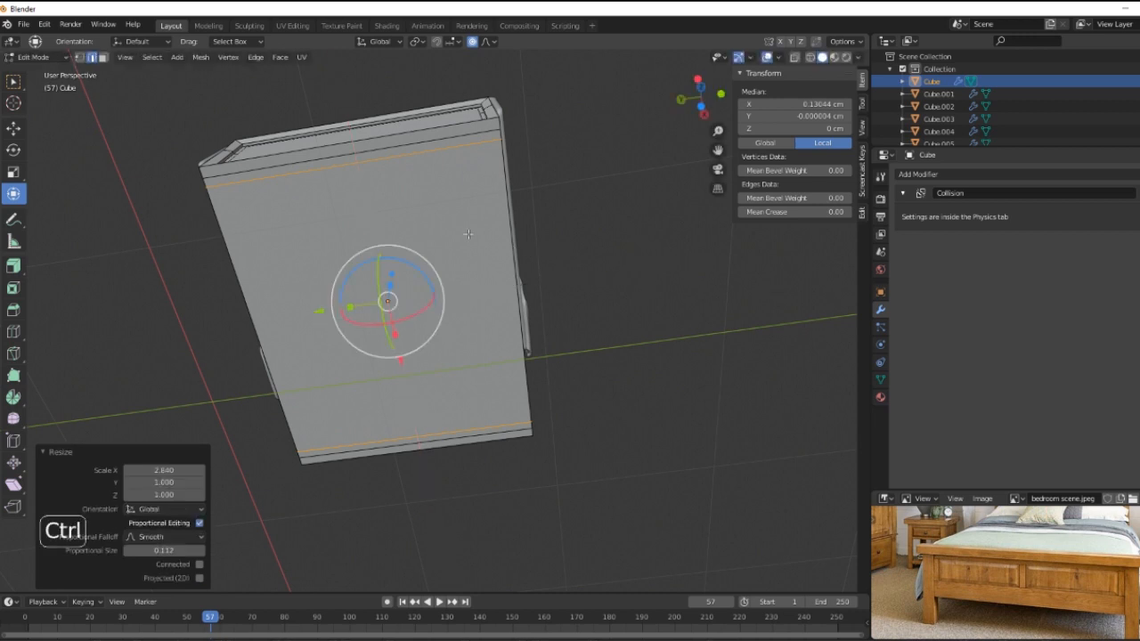
key("ctrl+r")
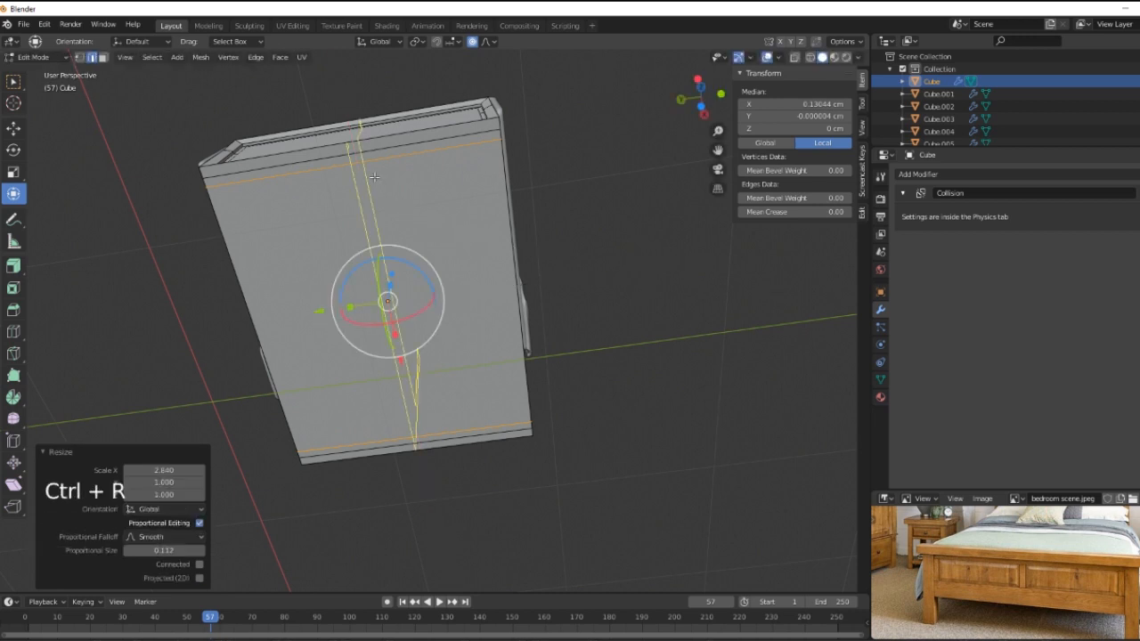
scroll(374, 177, "up", 1)
left_click(374, 178)
right_click(374, 177)
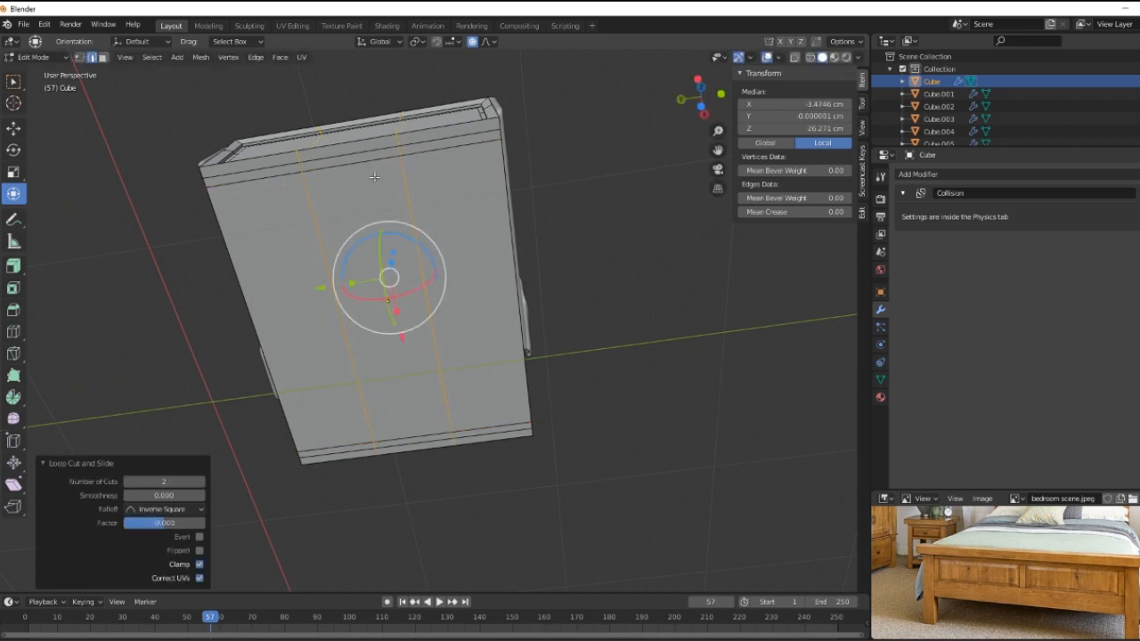
key("s")
key("y")
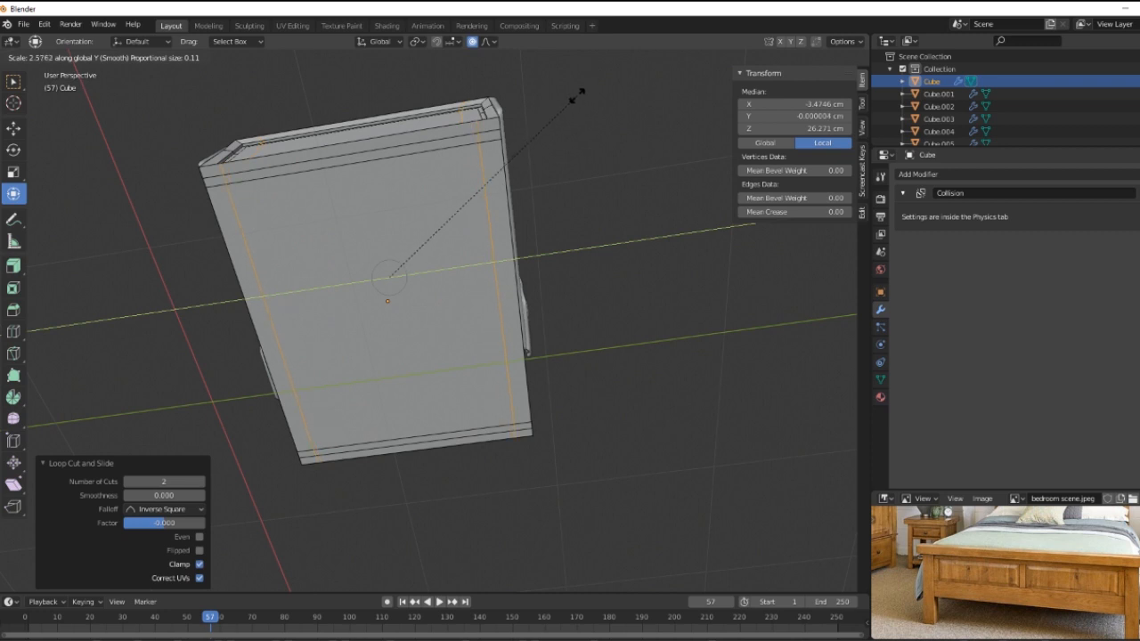
left_click(577, 94)
Step: Select the eight small corner faces on the underside of the bed frame and extrude them about 28.5 cm downward to form four legs
right_click(489, 121)
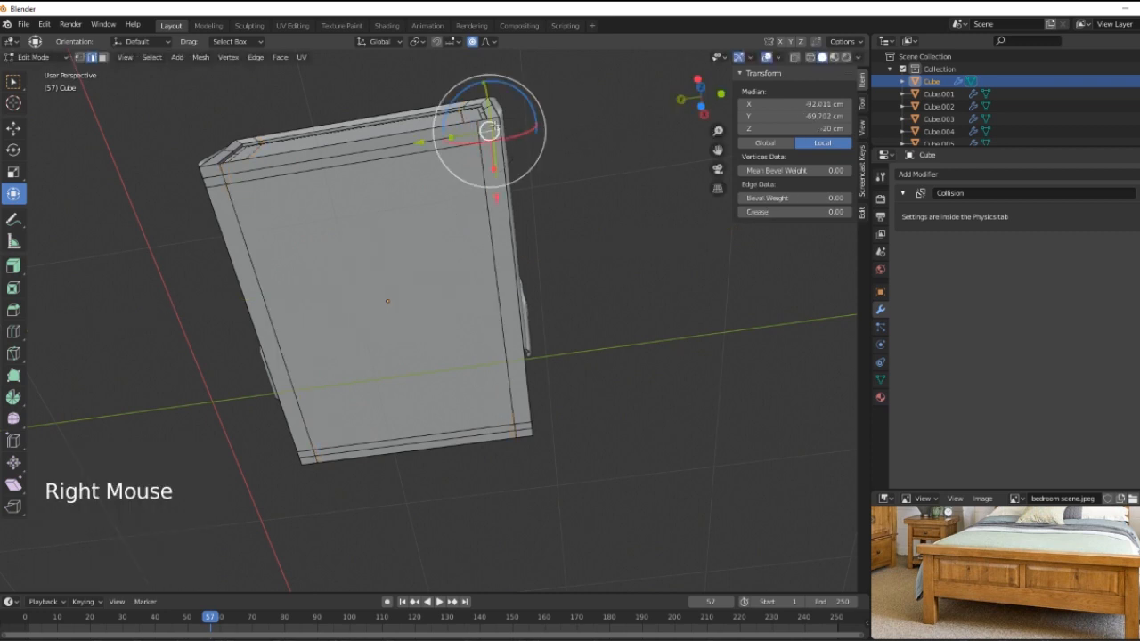
key("3")
right_click(492, 124)
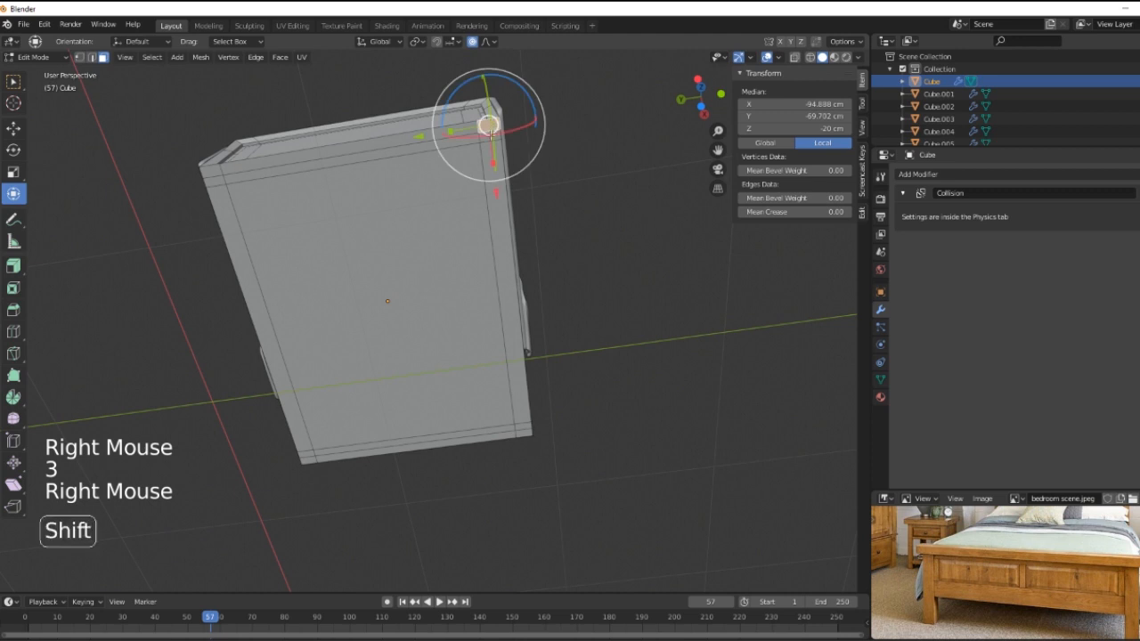
right_click(490, 136, "shift")
right_click(213, 173, "shift")
right_click(215, 182, "shift")
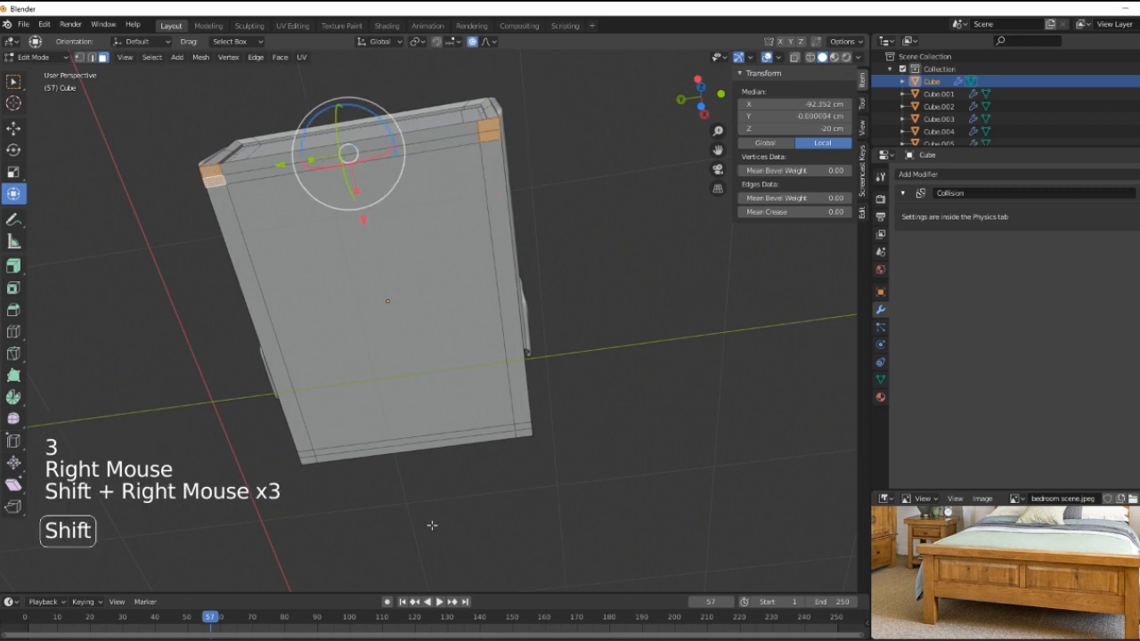
right_click(305, 457, "shift")
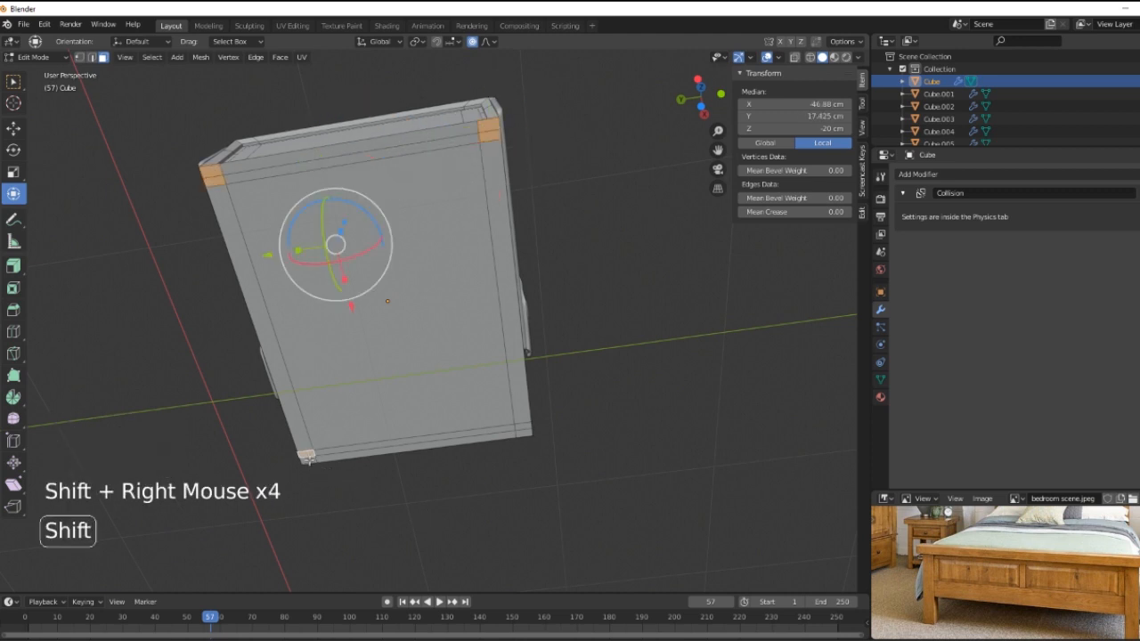
right_click(306, 457, "shift")
right_click(528, 428, "shift")
right_click(528, 428, "shift")
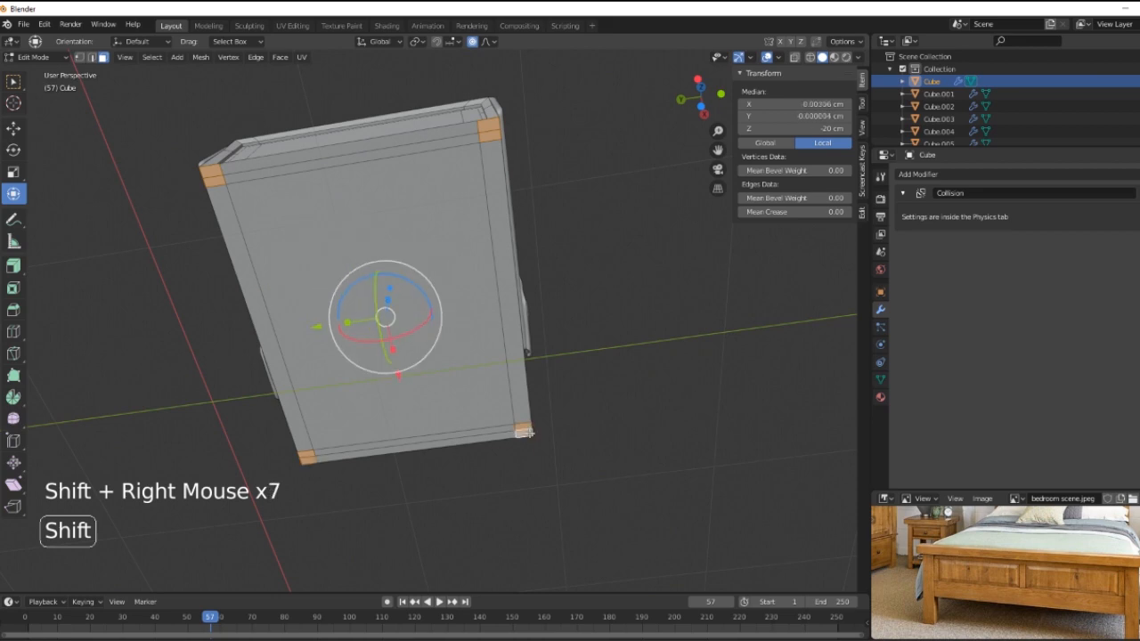
middle_click_drag(580, 455, 509, 537)
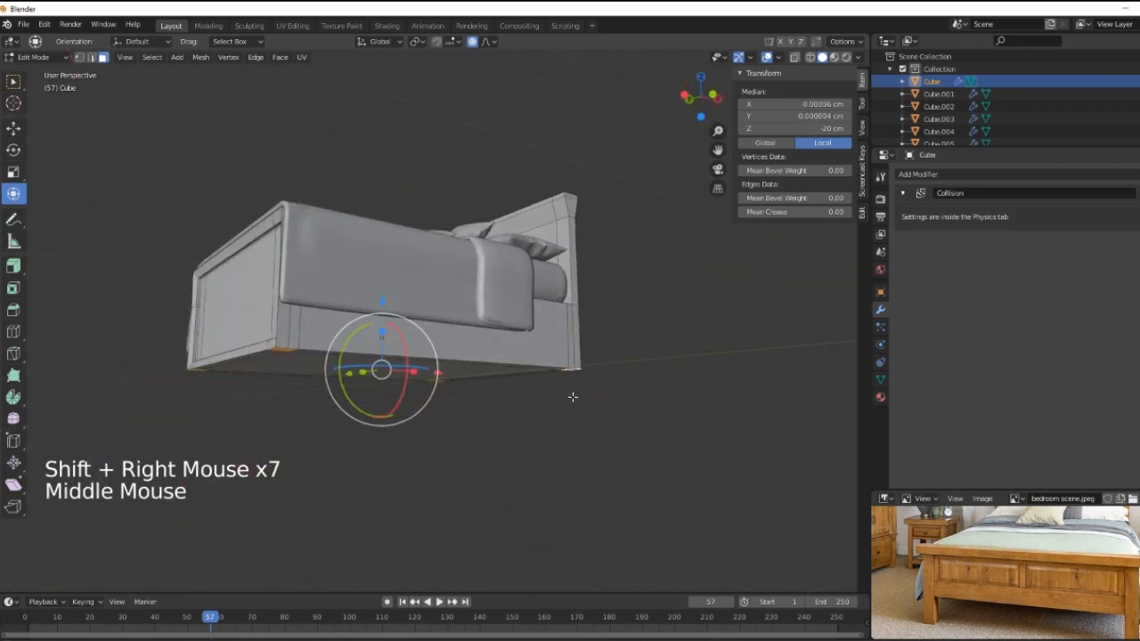
key("e")
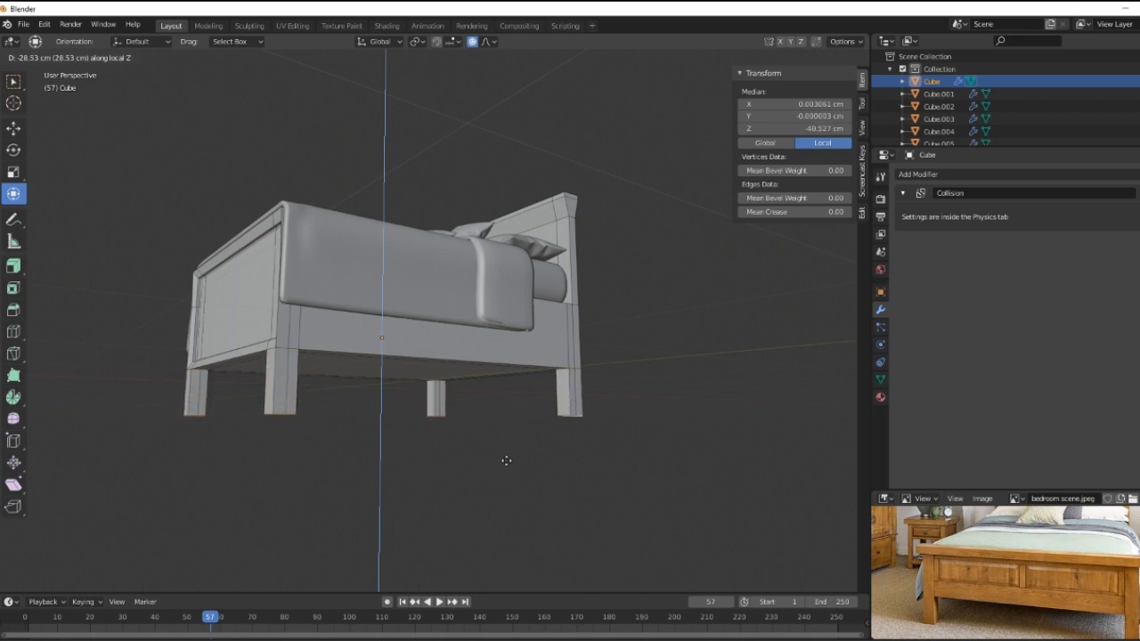
left_click(508, 454)
middle_click_drag(508, 454, 615, 486)
middle_click_drag(682, 443, 656, 397)
scroll(549, 460, "down", 3)
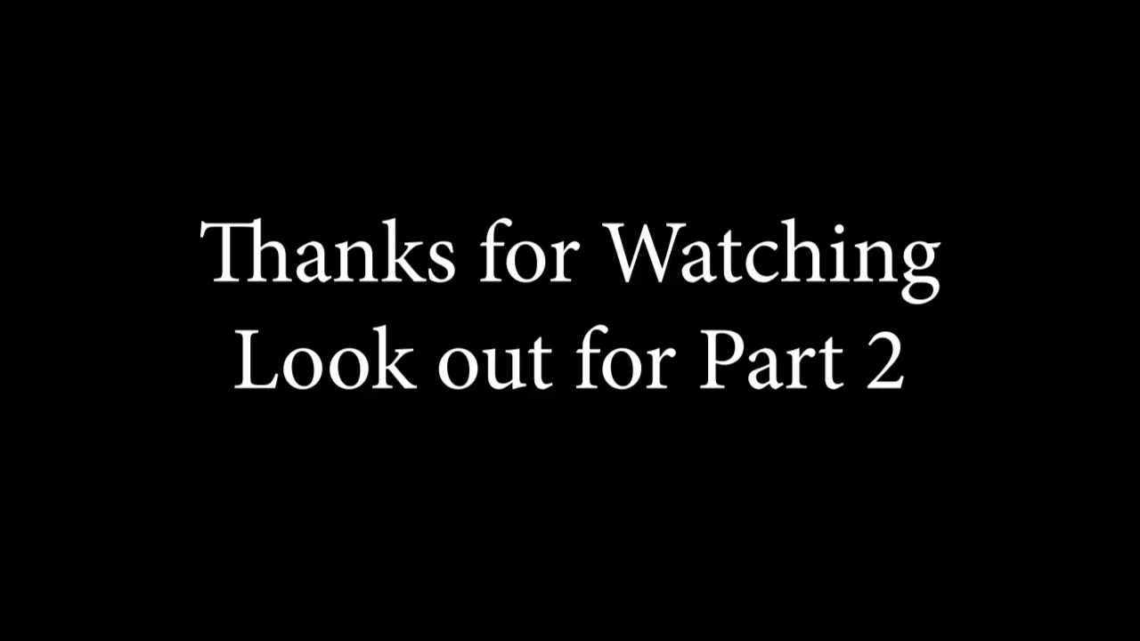